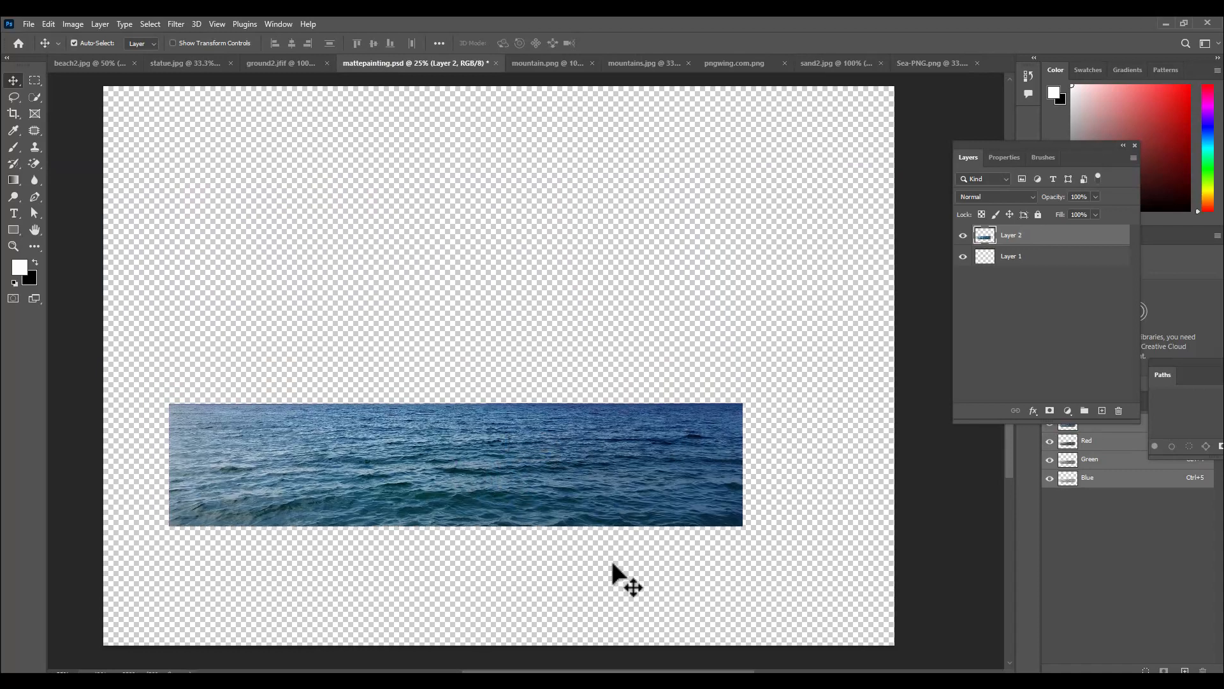
Step: Scale the sea layer up to about 287% and position it across the full width of the lower canvas
{"action": "key", "text": "ctrl+t"}
{"action": "left_click_drag", "start_coordinate": [743, 402], "coordinate": [912, 315]}
{"action": "left_click_drag", "start_coordinate": [752, 465], "coordinate": [745, 482]}
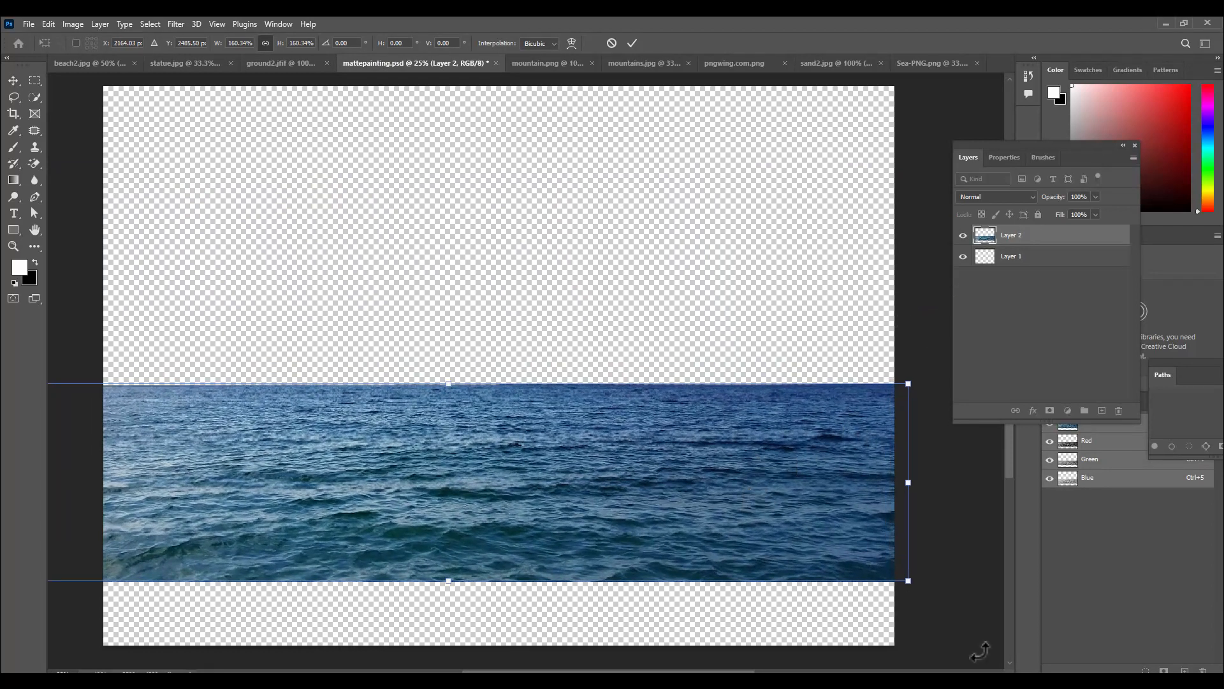
{"action": "left_click_drag", "start_coordinate": [916, 590], "coordinate": [1020, 657]}
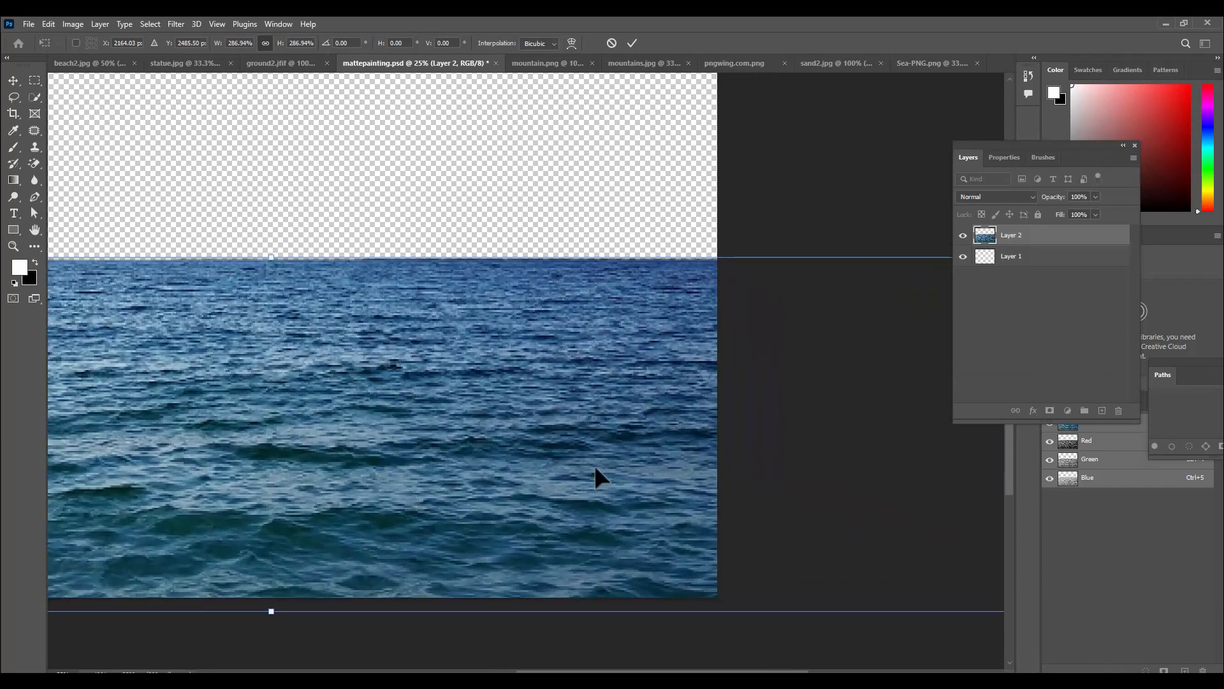
{"action": "key", "text": "Return"}
{"action": "key", "text": "ctrl+minus"}
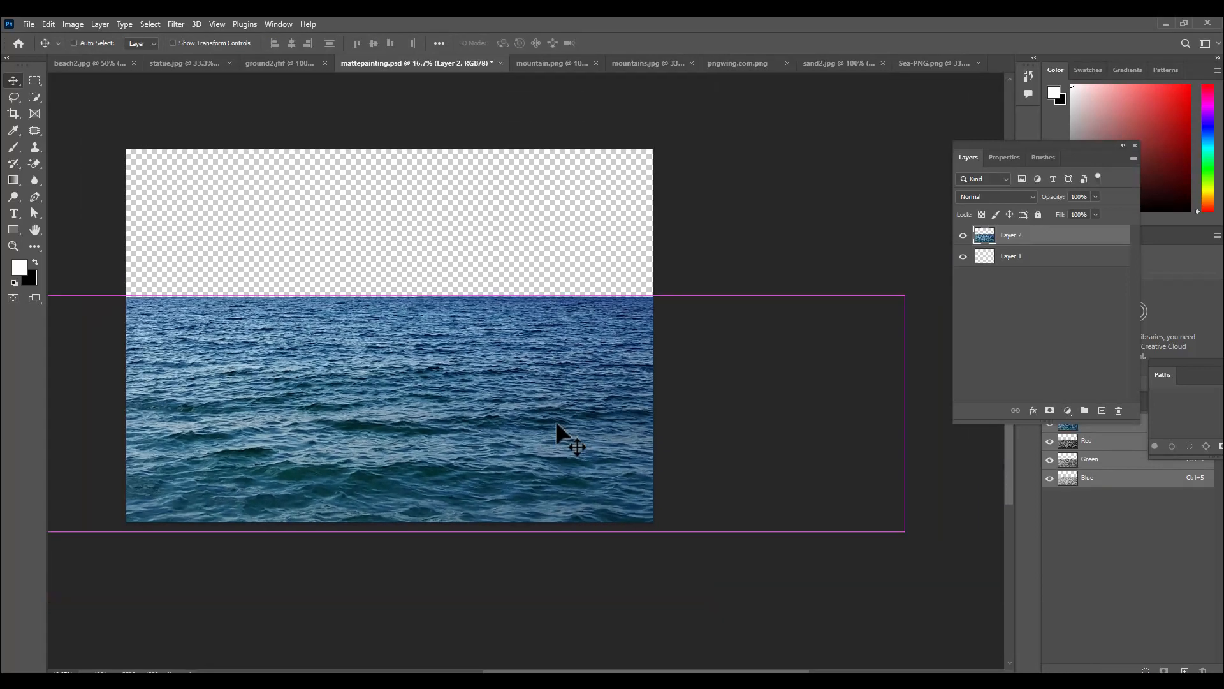
{"action": "key", "text": "ctrl+minus"}
{"action": "left_click_drag", "start_coordinate": [498, 387], "coordinate": [528, 403]}
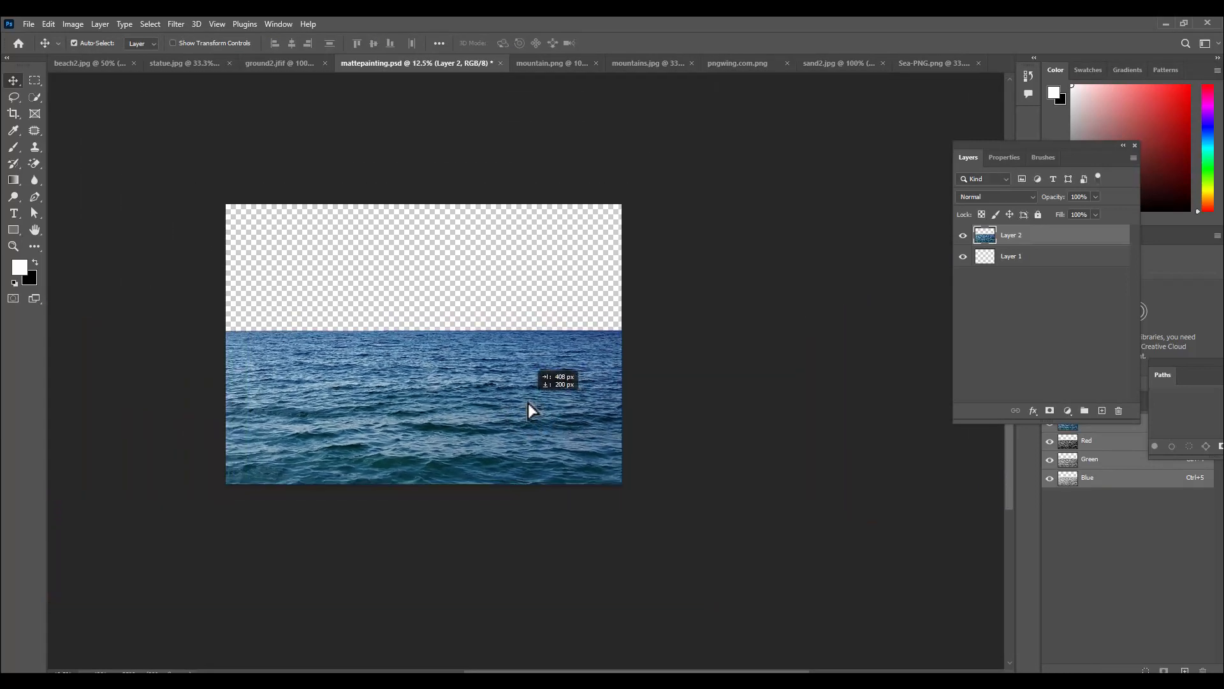
Step: Scale the sea layer down slightly and shift it so the horizon sits lower while water still spans the canvas
{"action": "scroll", "coordinate": [592, 398], "scroll_direction": "up", "scroll_amount": 5}
{"action": "key", "text": "ctrl+t"}
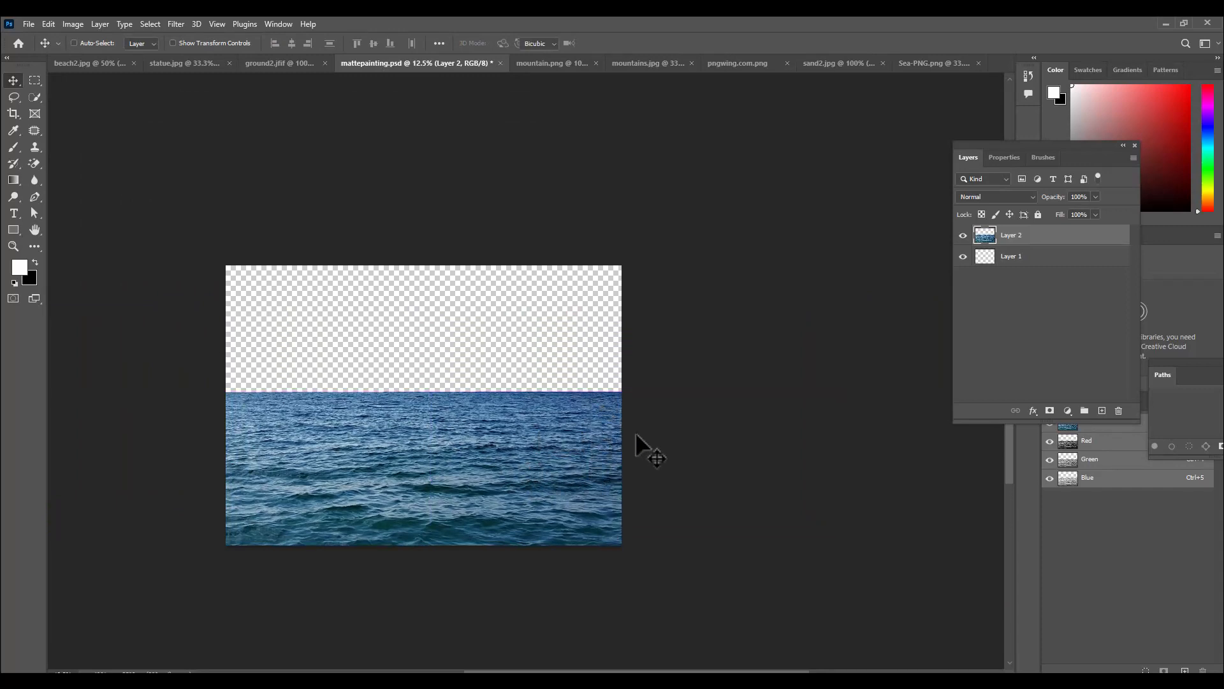
{"action": "left_click_drag", "start_coordinate": [840, 387], "coordinate": [783, 404]}
{"action": "left_click_drag", "start_coordinate": [419, 459], "coordinate": [448, 458]}
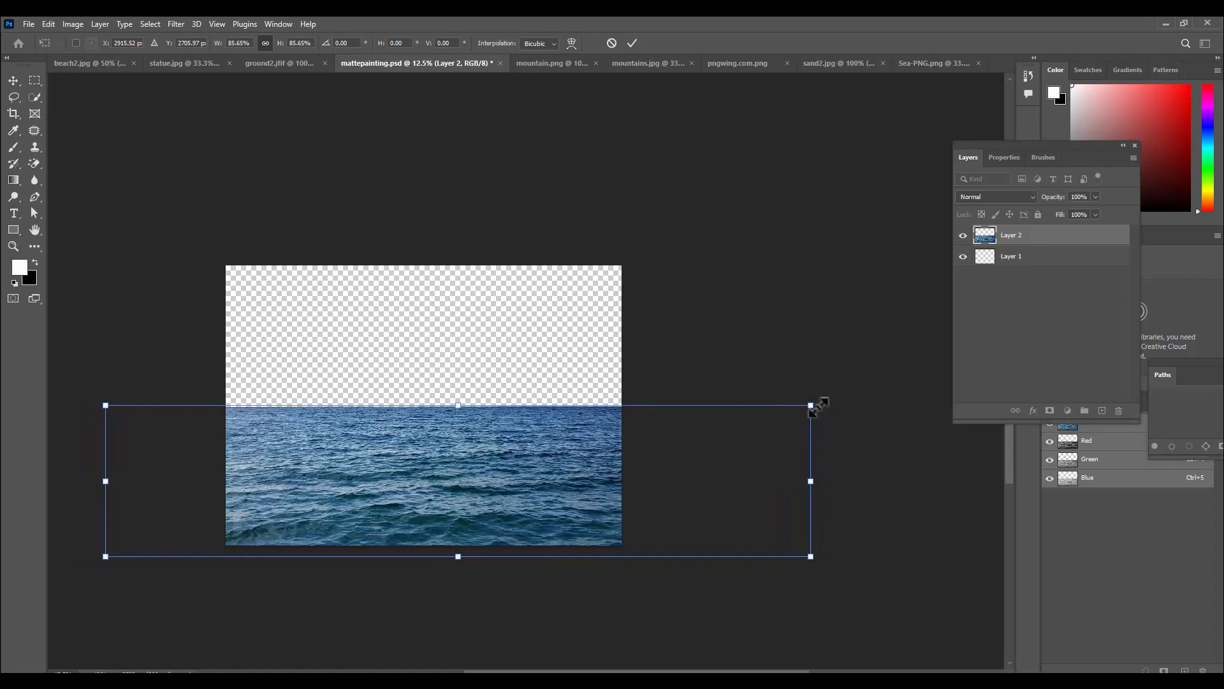
{"action": "left_click_drag", "start_coordinate": [810, 405], "coordinate": [763, 415]}
{"action": "left_click_drag", "start_coordinate": [562, 449], "coordinate": [556, 454]}
{"action": "key", "text": "Return"}
{"action": "key", "text": "ctrl+plus"}
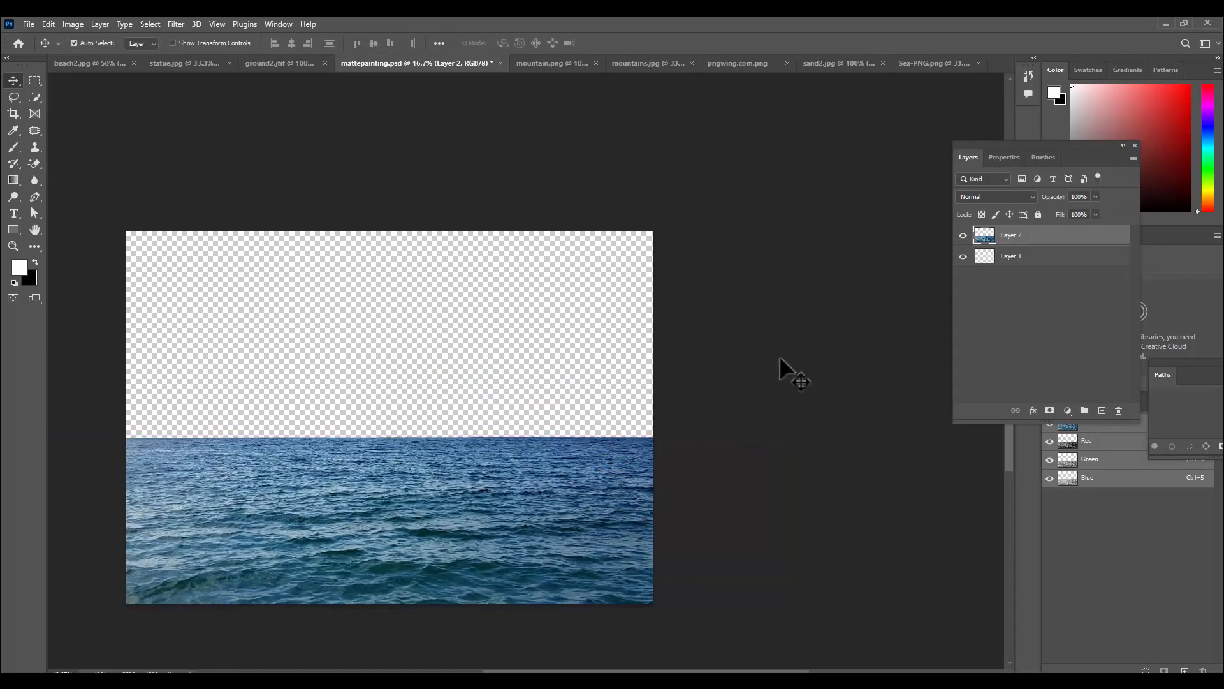
Step: Look through the open source images, including mountains.jpg and sand2.jpg, and bring up beach2.jpg
{"action": "key", "text": "h"}
{"action": "left_click_drag", "start_coordinate": [503, 342], "coordinate": [606, 345]}
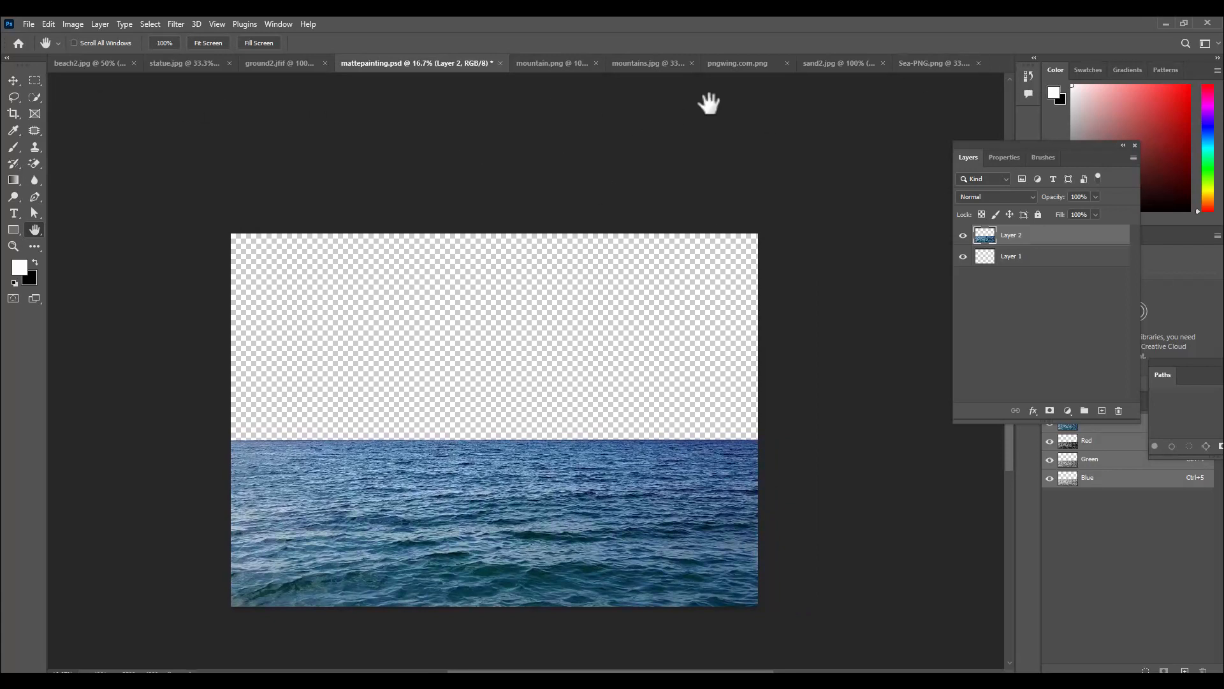
{"action": "left_click", "coordinate": [563, 67]}
{"action": "left_click", "coordinate": [653, 66]}
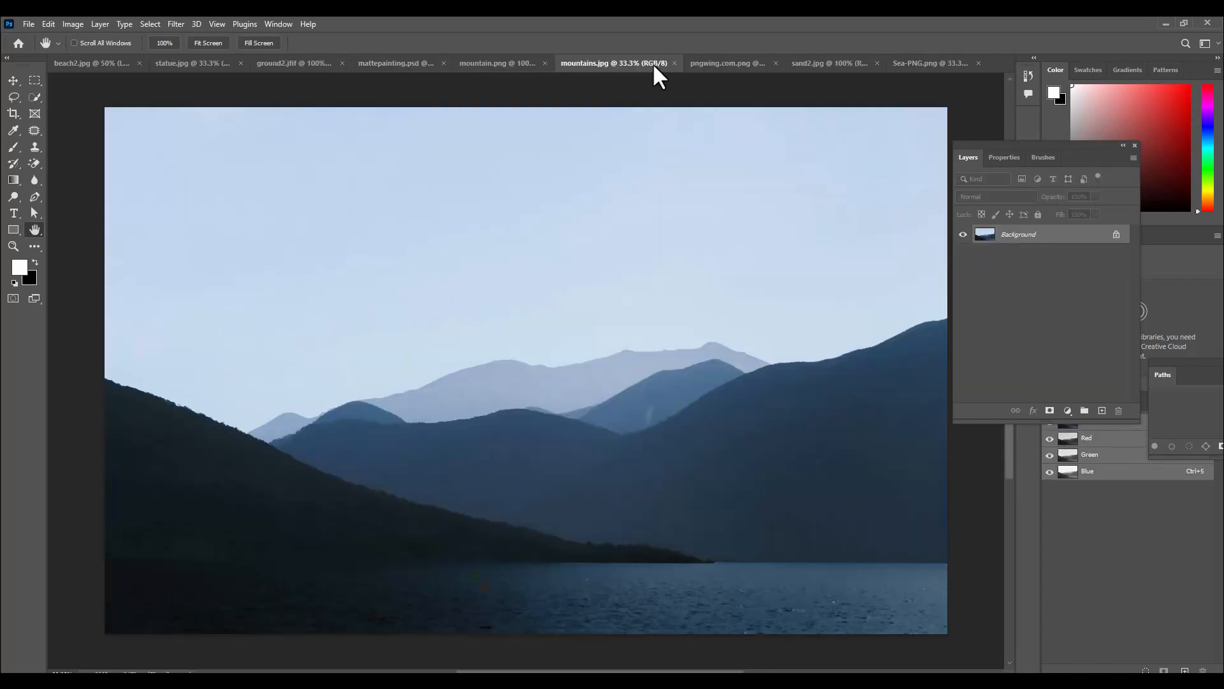
{"action": "left_click", "coordinate": [749, 64]}
{"action": "left_click", "coordinate": [831, 64]}
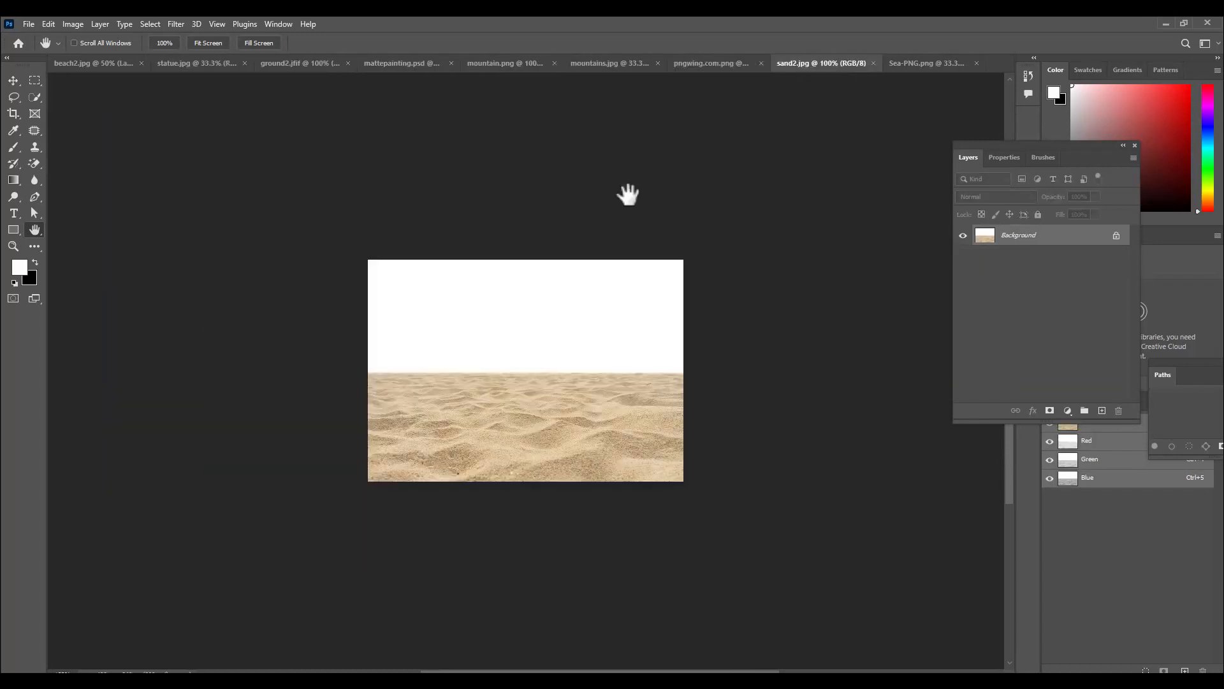
{"action": "left_click", "coordinate": [86, 63]}
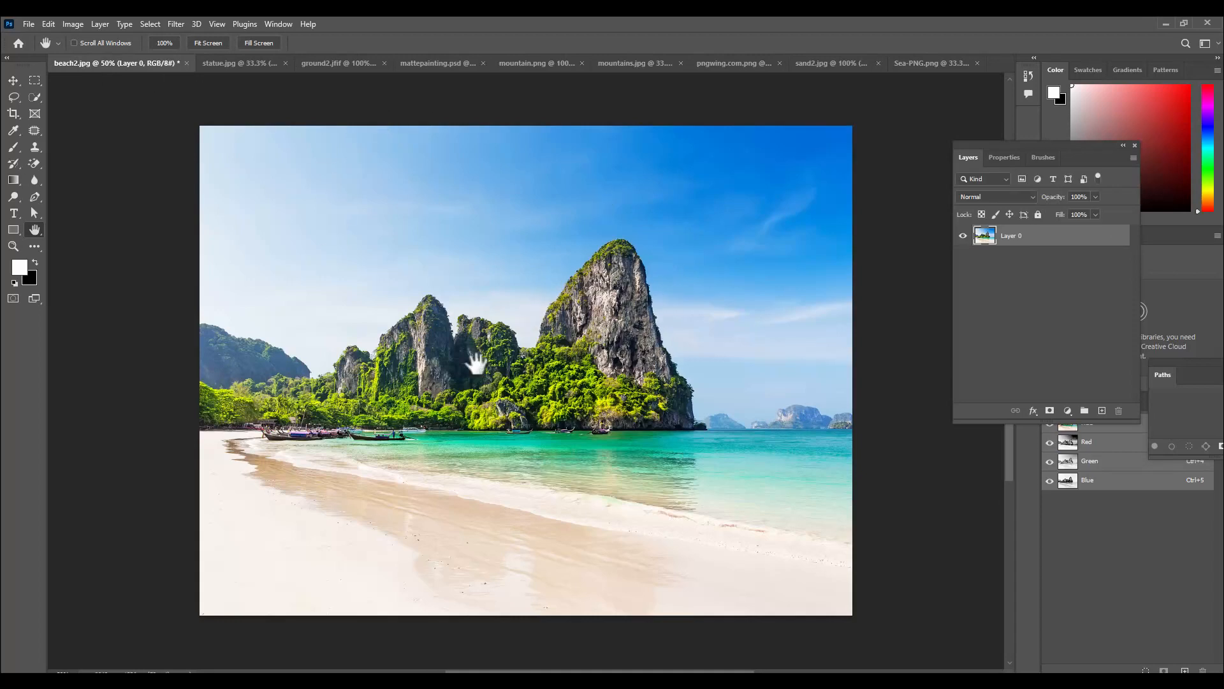
Step: Select the rocky island with its cliffs and trees in beach2.jpg using the Quick Selection tool
{"action": "left_click", "coordinate": [29, 98]}
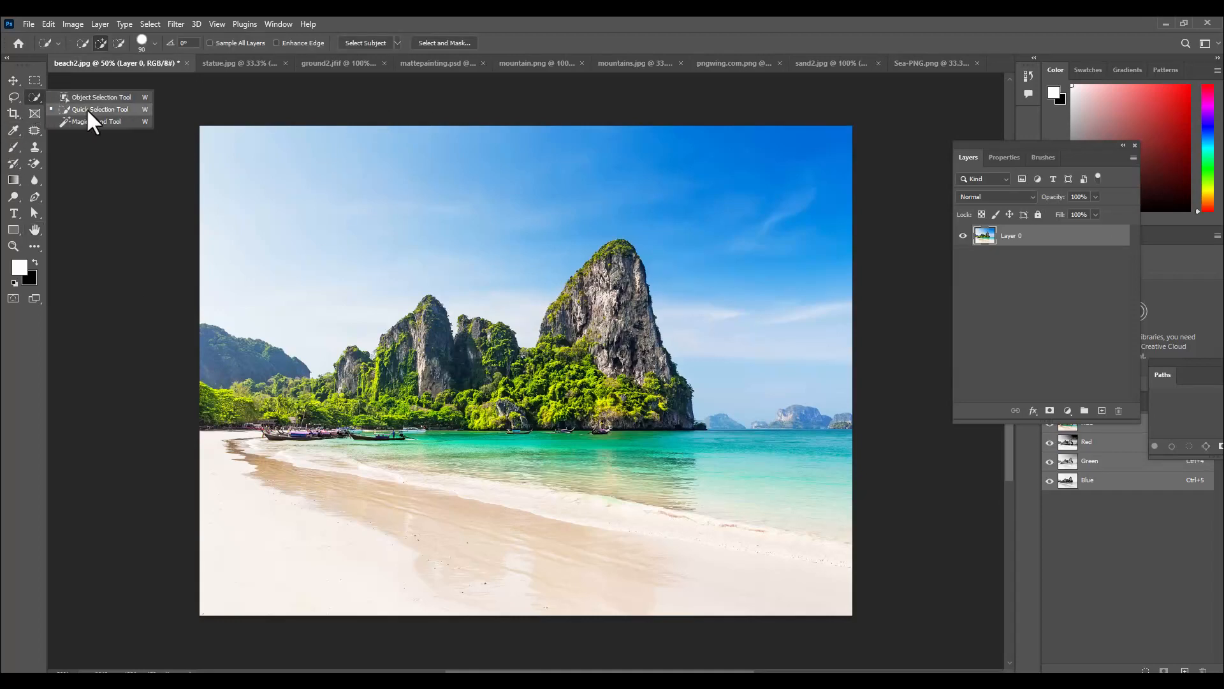
{"action": "left_click", "coordinate": [87, 110]}
{"action": "mouse_move", "coordinate": [646, 329]}
{"action": "left_mouse_down"}
{"action": "mouse_move", "coordinate": [616, 300]}
{"action": "mouse_move", "coordinate": [617, 262]}
{"action": "mouse_move", "coordinate": [603, 334]}
{"action": "mouse_move", "coordinate": [543, 377]}
{"action": "mouse_move", "coordinate": [569, 334]}
{"action": "mouse_move", "coordinate": [636, 372]}
{"action": "mouse_move", "coordinate": [663, 413]}
{"action": "mouse_move", "coordinate": [431, 376]}
{"action": "mouse_move", "coordinate": [347, 389]}
{"action": "mouse_move", "coordinate": [219, 369]}
{"action": "left_mouse_up"}
{"action": "key", "text": "alt"}
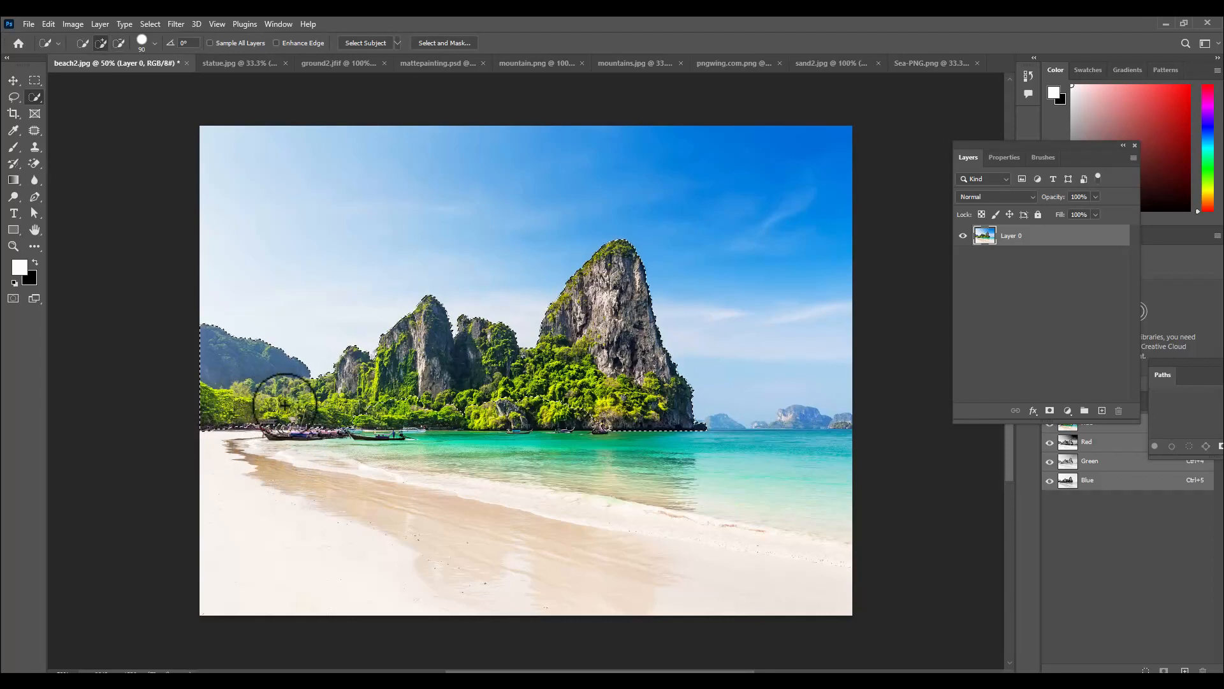
{"action": "mouse_move", "coordinate": [421, 378]}
{"action": "left_mouse_down"}
{"action": "mouse_move", "coordinate": [440, 402]}
{"action": "mouse_move", "coordinate": [373, 408]}
{"action": "mouse_move", "coordinate": [472, 412]}
{"action": "mouse_move", "coordinate": [511, 398]}
{"action": "left_mouse_up"}
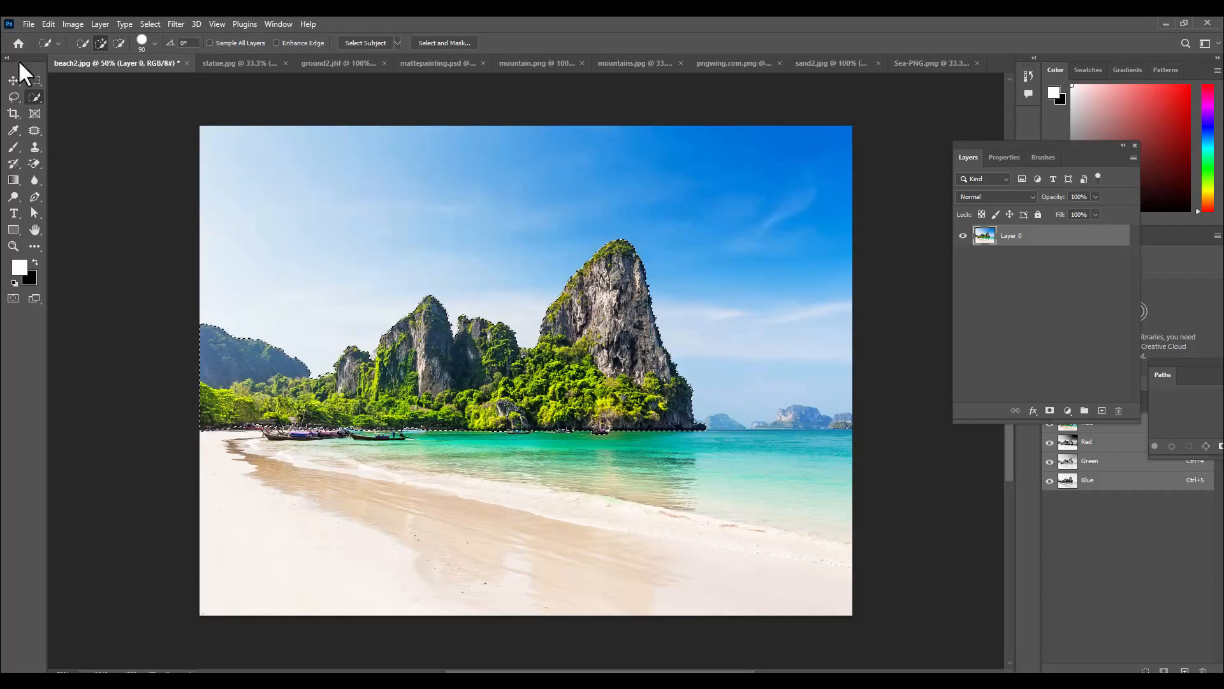
Step: Bring the selected island into mattepainting.psd and place it on the horizon near the canvas's left side
{"action": "left_click", "coordinate": [13, 80]}
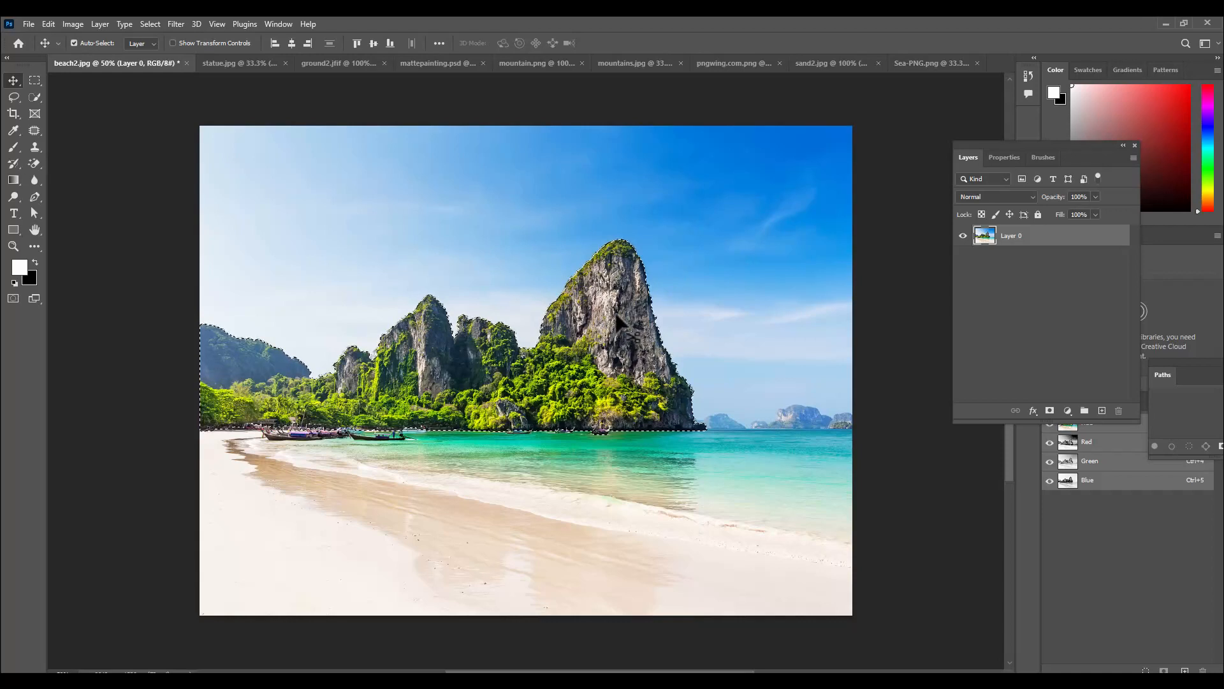
{"action": "left_click_drag", "start_coordinate": [598, 322], "coordinate": [451, 58]}
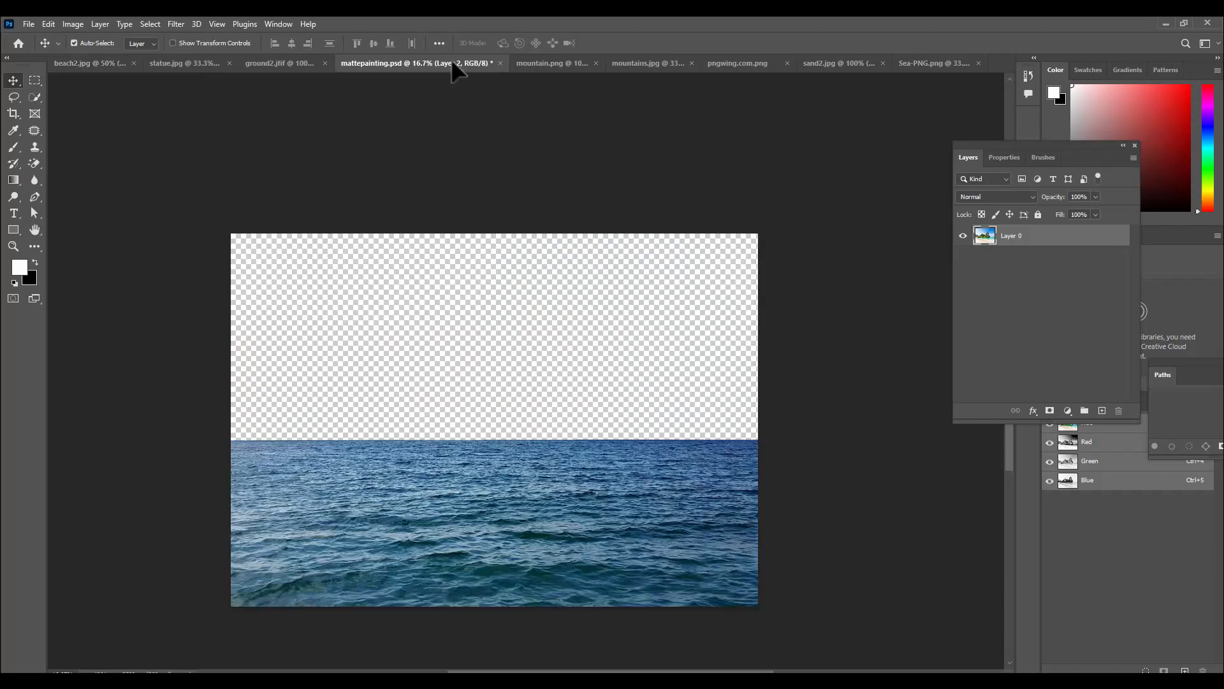
{"action": "mouse_move", "coordinate": [394, 457]}
{"action": "left_mouse_down"}
{"action": "mouse_move", "coordinate": [393, 470]}
{"action": "mouse_move", "coordinate": [392, 452]}
{"action": "left_mouse_up"}
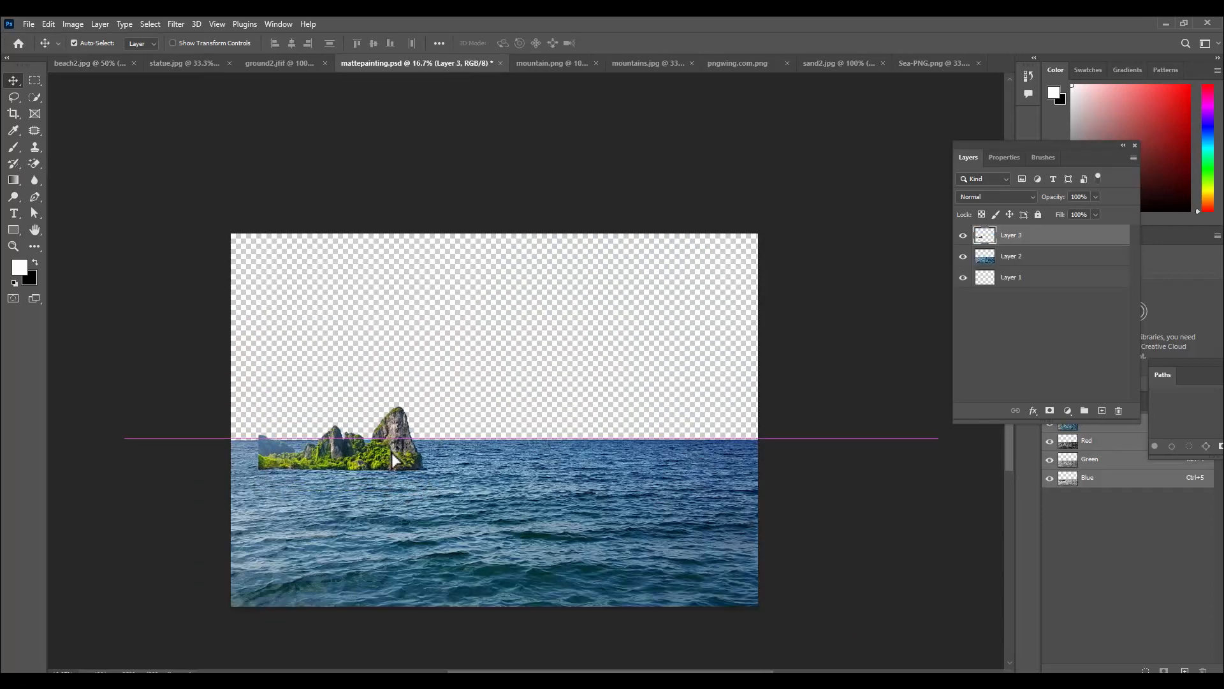
Step: Scale the island layer to about 157% and set it across the horizon, extending past the canvas's left edge
{"action": "key", "text": "ctrl+t"}
{"action": "left_click_drag", "start_coordinate": [431, 475], "coordinate": [517, 504]}
{"action": "left_click_drag", "start_coordinate": [504, 437], "coordinate": [499, 408]}
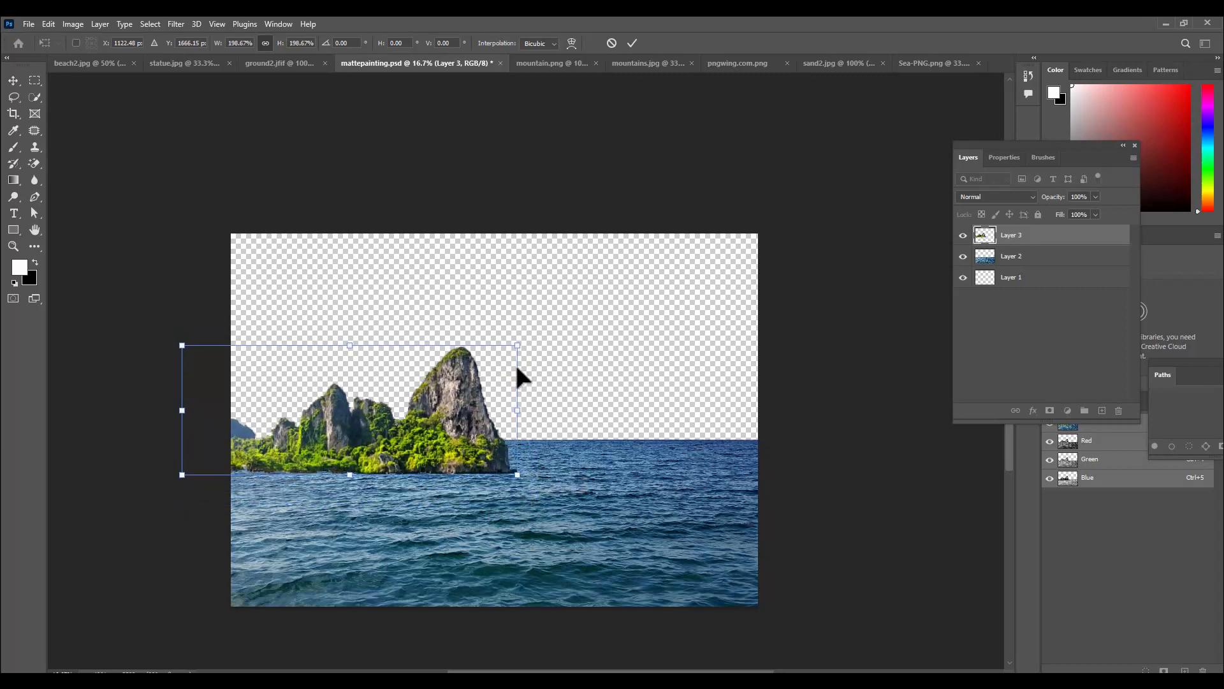
{"action": "left_click_drag", "start_coordinate": [517, 345], "coordinate": [499, 353]}
{"action": "left_click_drag", "start_coordinate": [502, 469], "coordinate": [506, 470]}
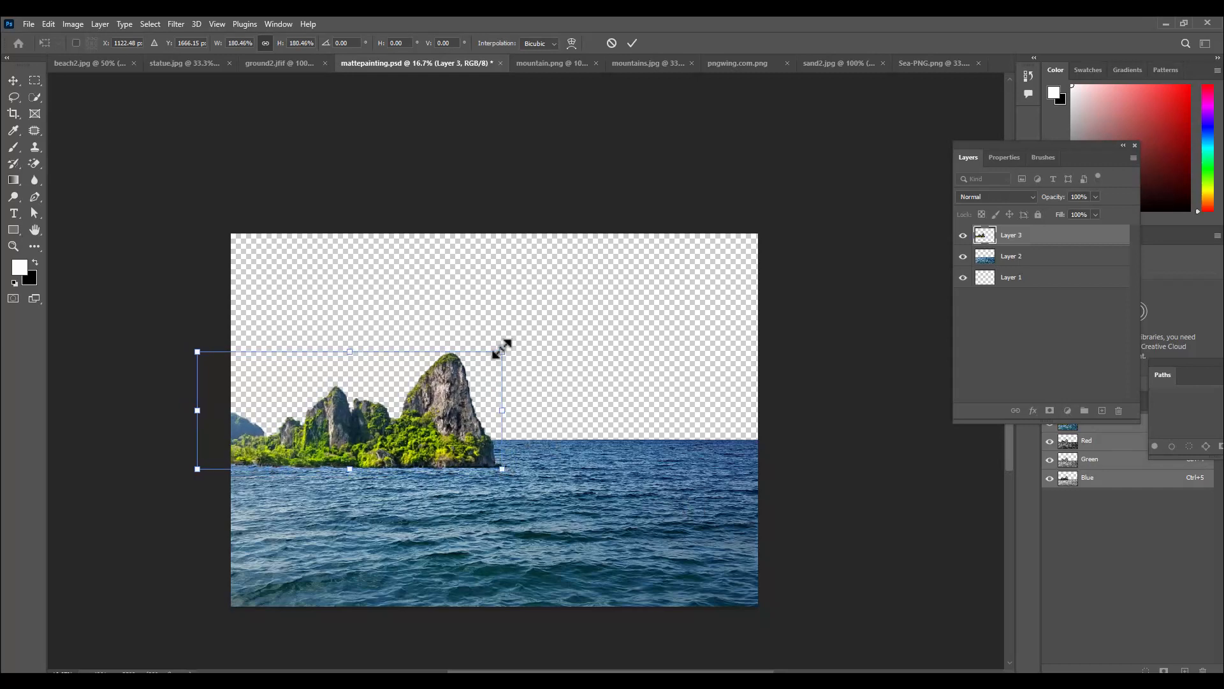
{"action": "left_click_drag", "start_coordinate": [503, 350], "coordinate": [495, 353]}
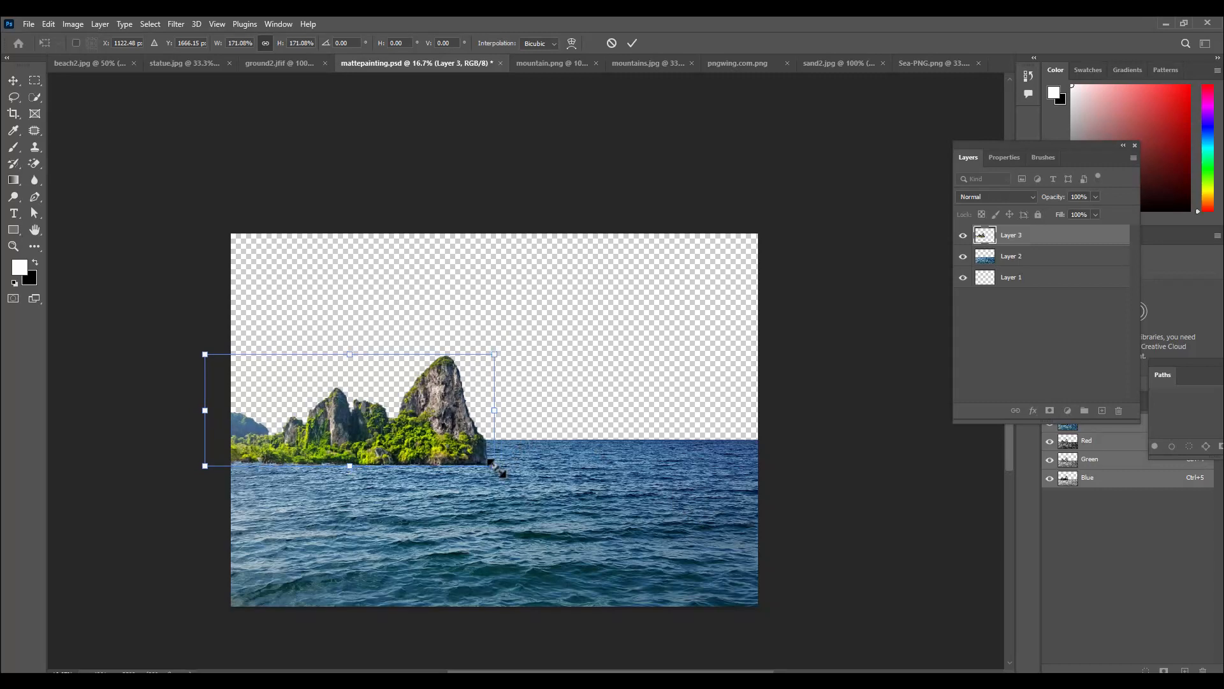
{"action": "left_click_drag", "start_coordinate": [499, 466], "coordinate": [486, 460]}
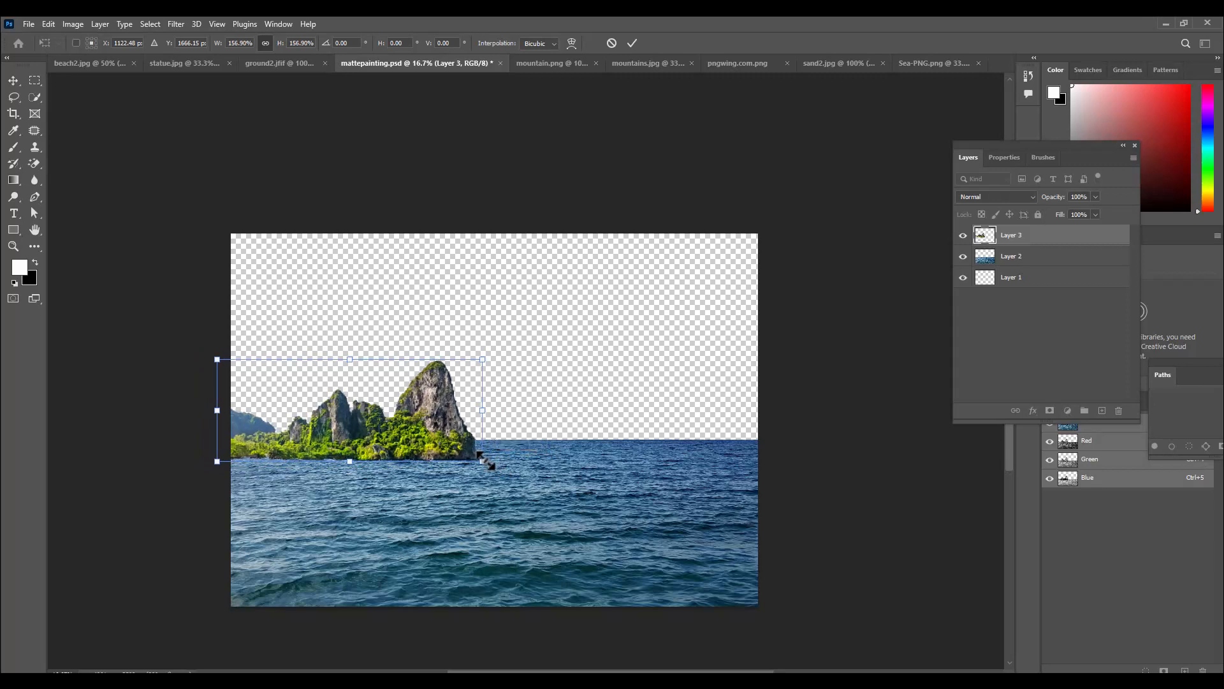
{"action": "key", "text": "Return"}
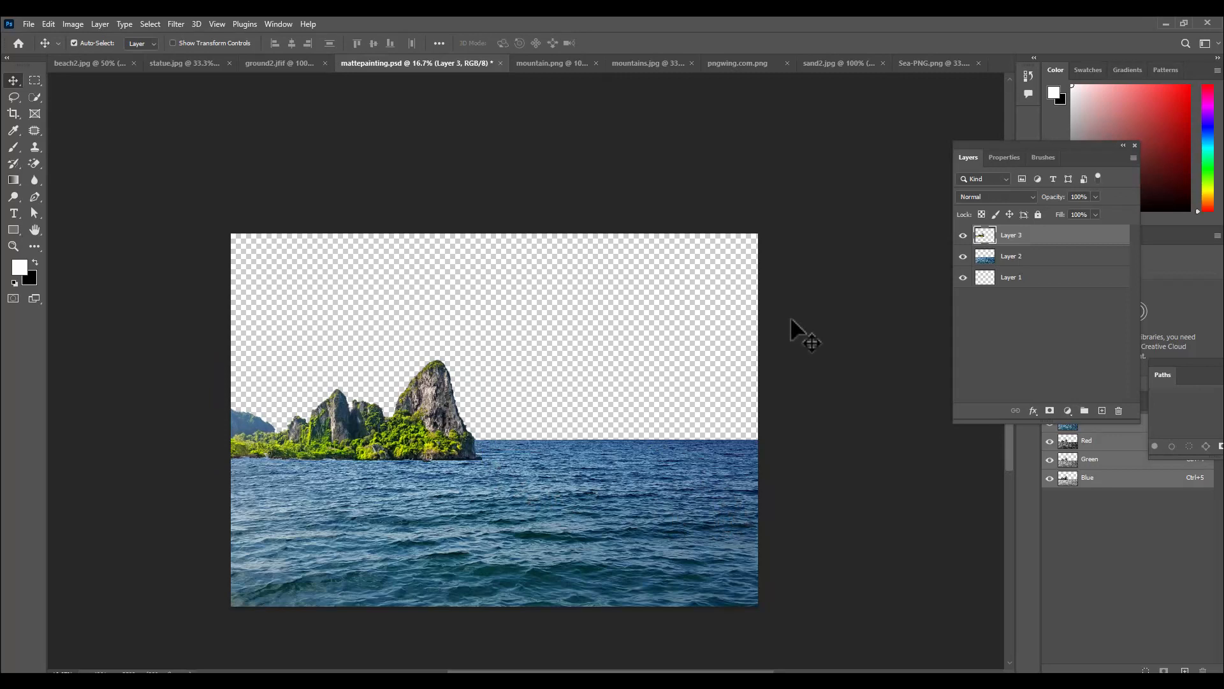
Step: Rename the water layer "sea" and the rocky cliffs layer "island"
{"action": "left_click_drag", "start_coordinate": [994, 155], "coordinate": [876, 159]}
{"action": "double_click", "coordinate": [896, 261]}
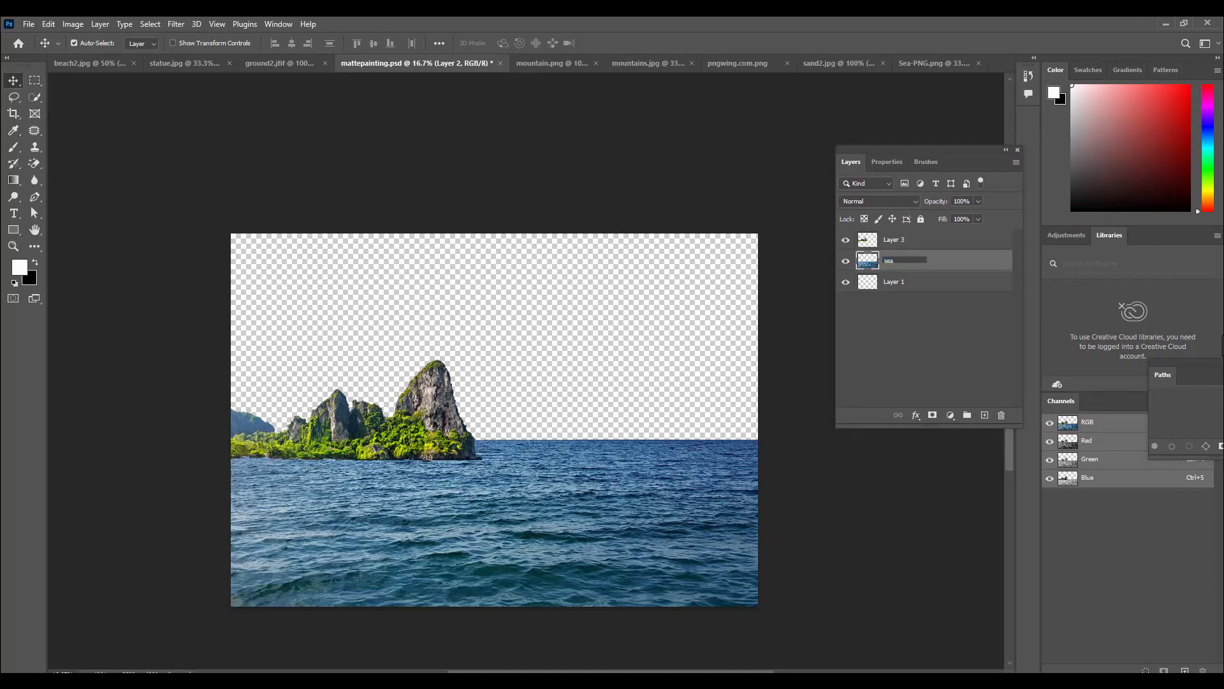
{"action": "double_click", "coordinate": [899, 240]}
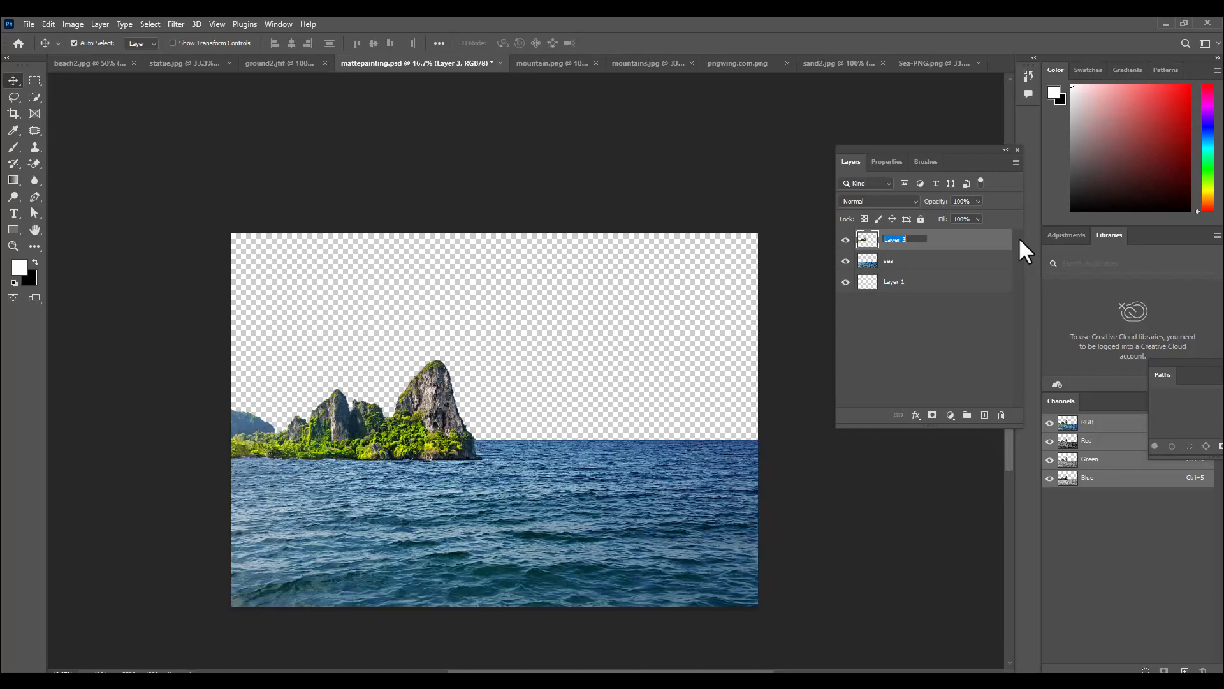
{"action": "key", "text": "BackSpace"}
{"action": "type", "text": "island"}
{"action": "key", "text": "Return"}
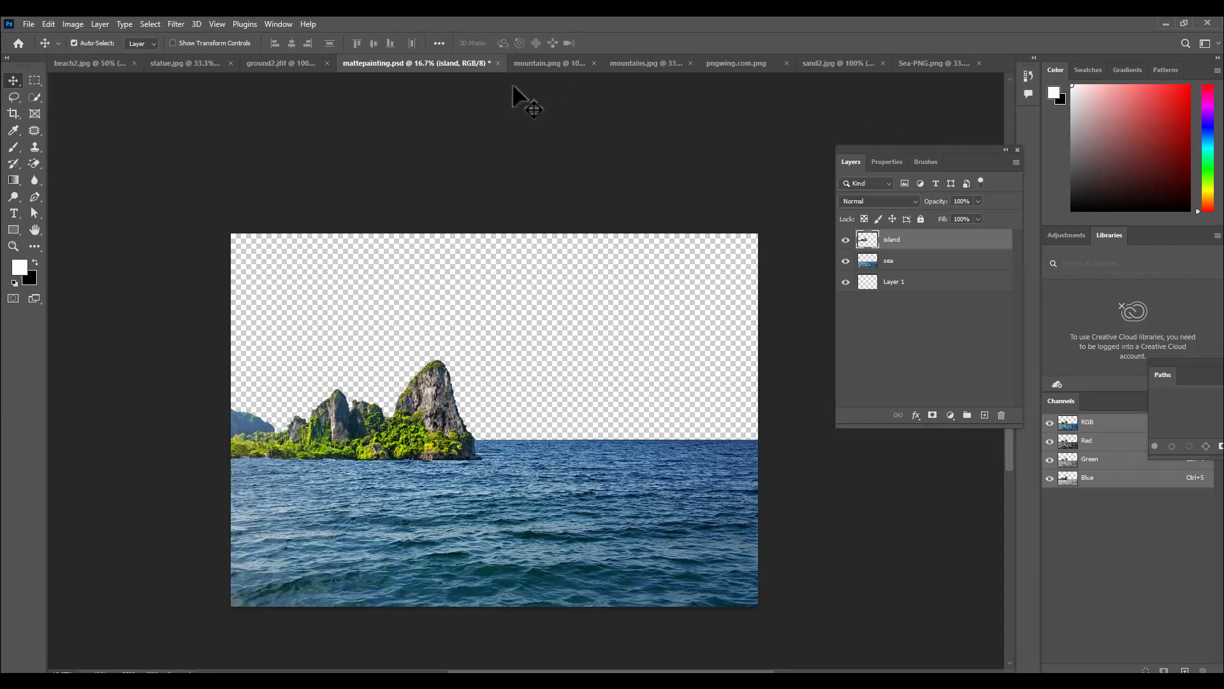
Step: Restore the island selection in beach2.jpg and invert it
{"action": "left_click", "coordinate": [81, 66]}
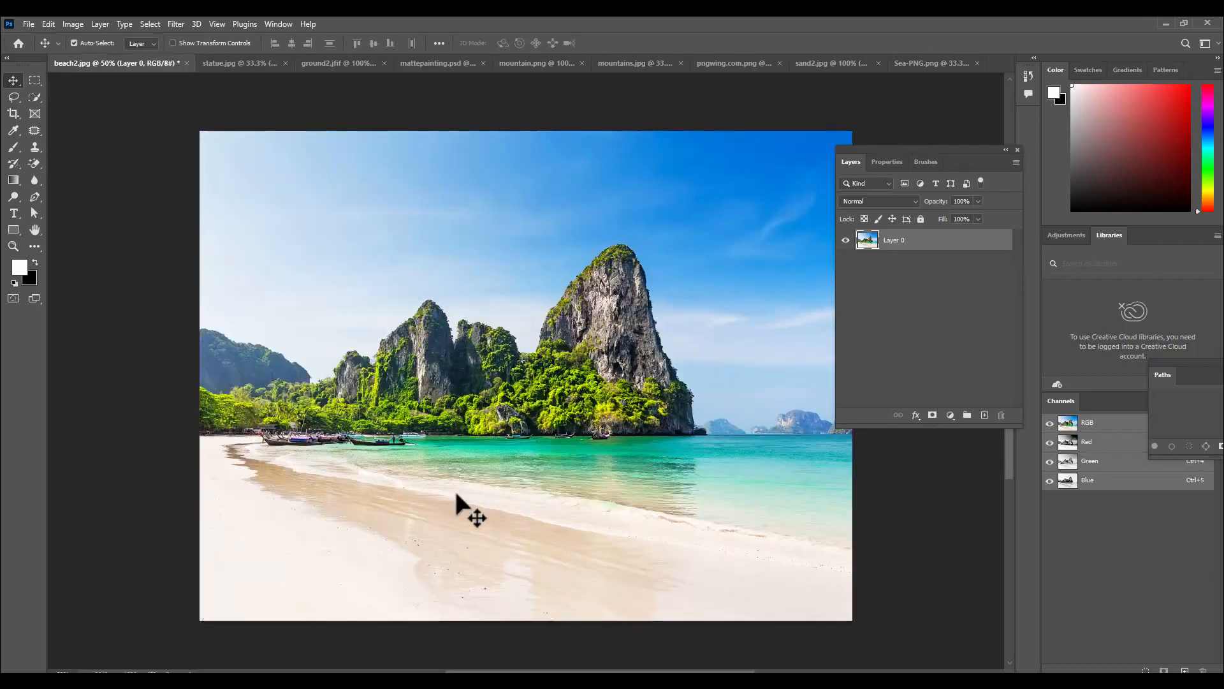
{"action": "key", "text": "ctrl+z"}
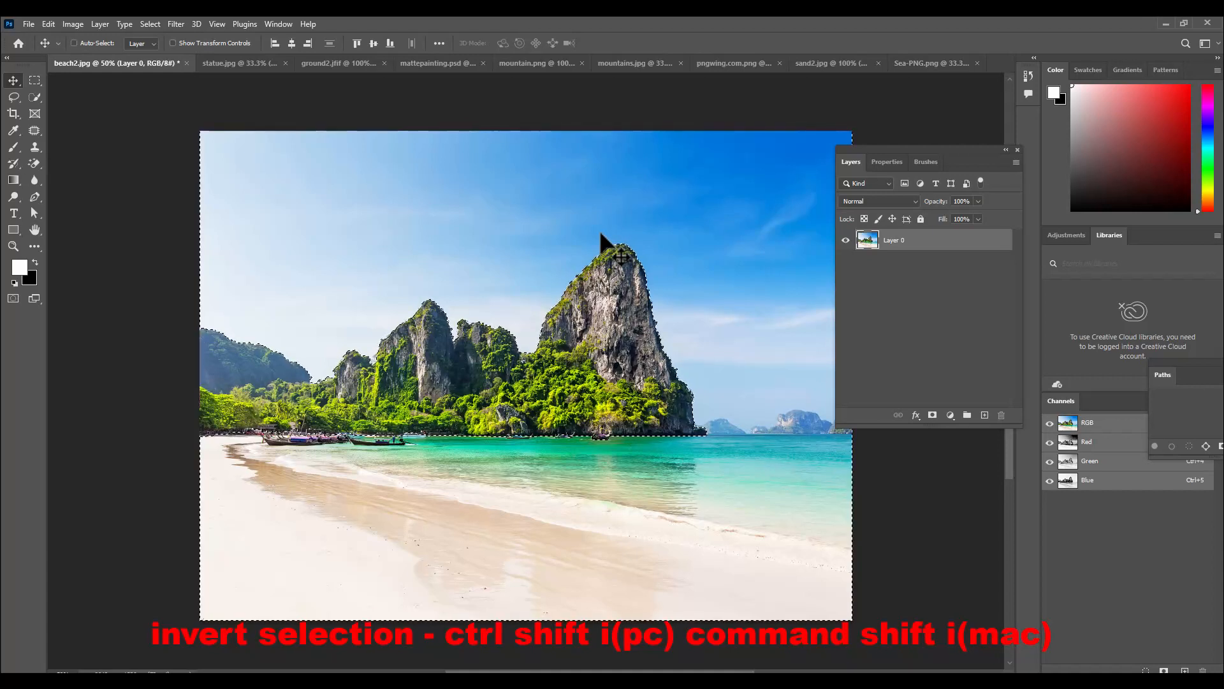
{"action": "key", "text": "ctrl+shift+i"}
{"action": "mouse_move", "coordinate": [869, 153]}
{"action": "left_mouse_down"}
{"action": "mouse_move", "coordinate": [948, 159]}
{"action": "mouse_move", "coordinate": [929, 158]}
{"action": "left_mouse_up"}
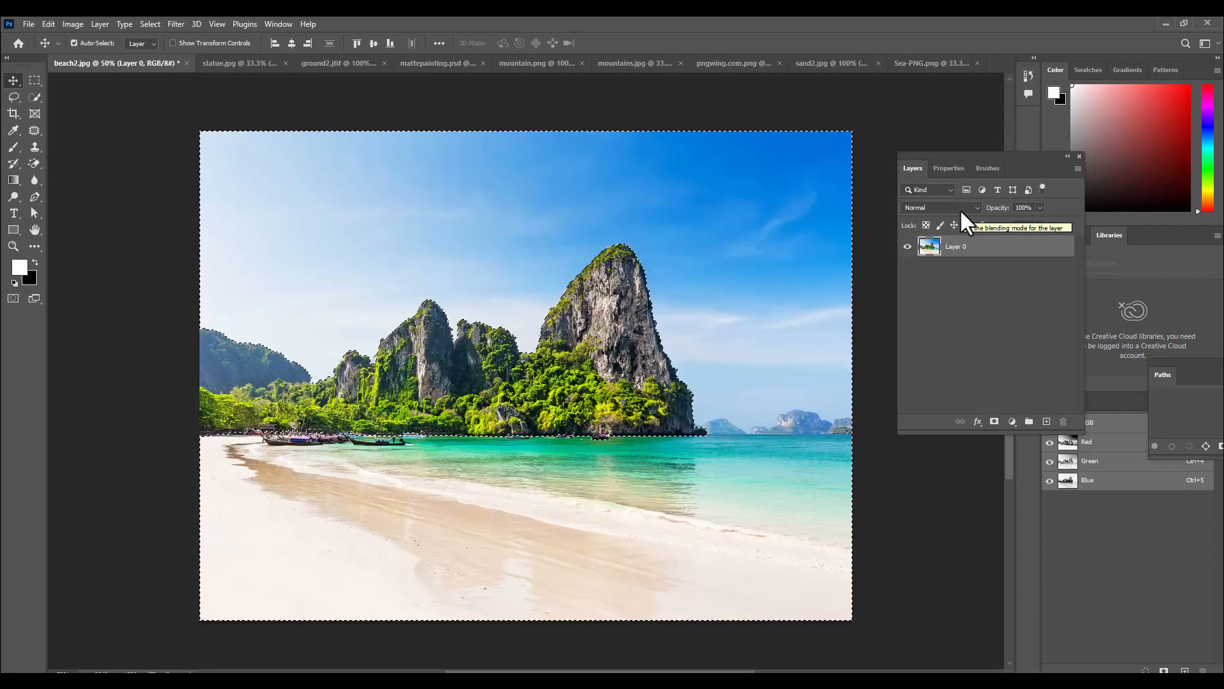
Step: Subtract the sky and the strip just below the waterline with the Rectangular Marquee, keeping only the beach and foreground water selected
{"action": "left_click", "coordinate": [35, 80]}
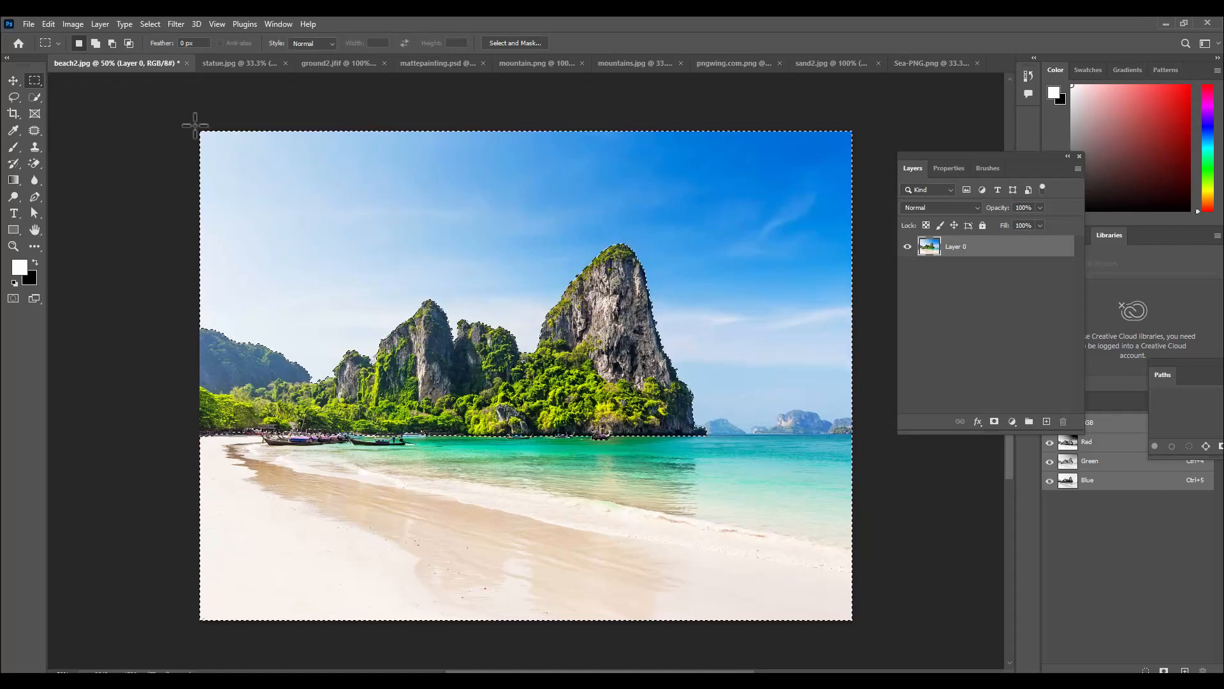
{"action": "left_click_drag", "start_coordinate": [200, 130], "coordinate": [864, 437]}
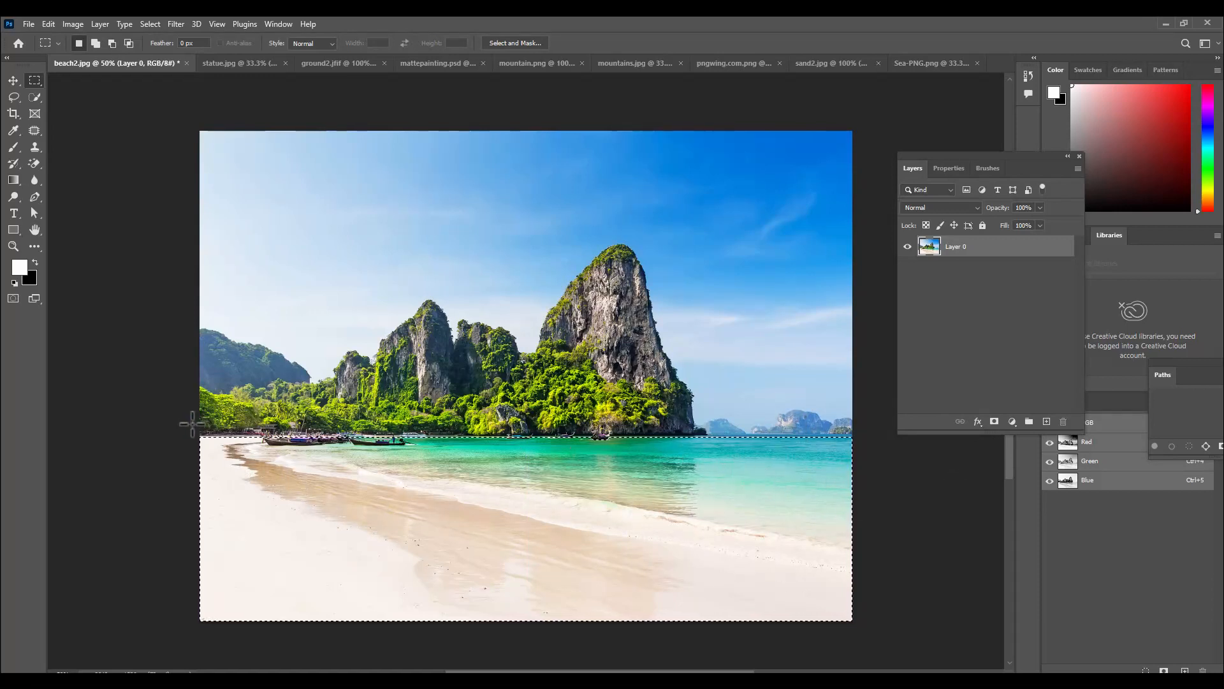
{"action": "key", "text": "alt"}
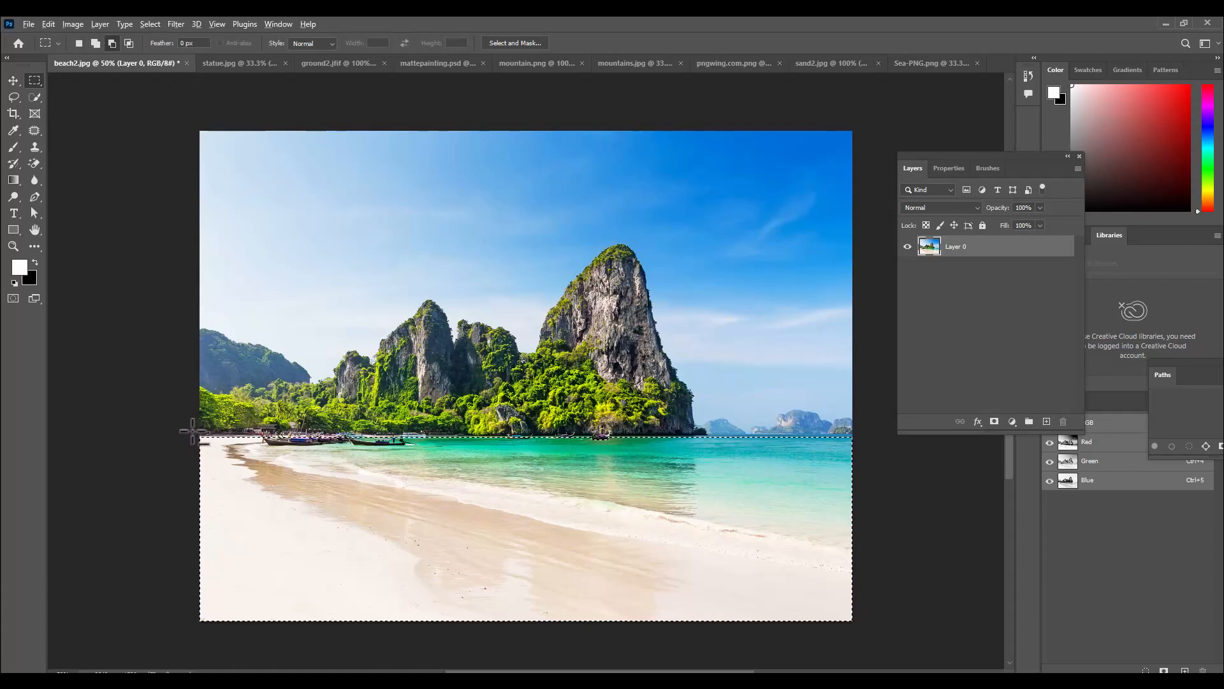
{"action": "left_click_drag", "start_coordinate": [312, 445], "coordinate": [868, 445]}
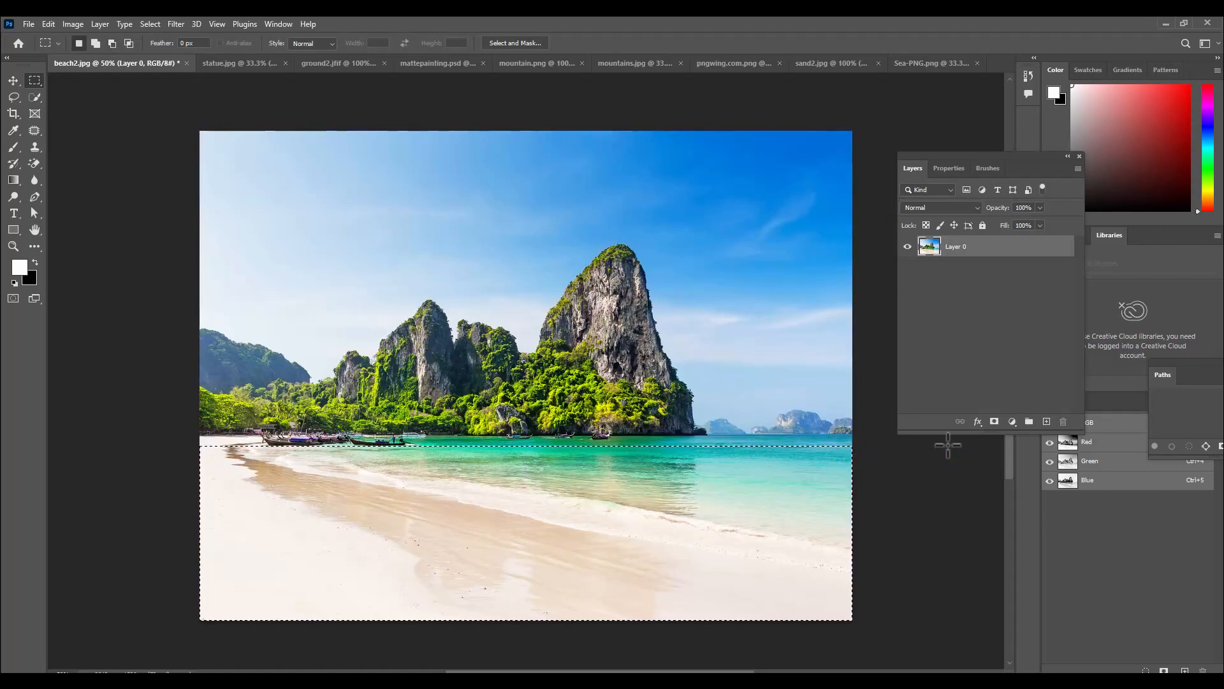
Step: Bring the selected beach area into mattepainting.psd and place it over the sea near the canvas's lower edge
{"action": "left_click", "coordinate": [13, 80]}
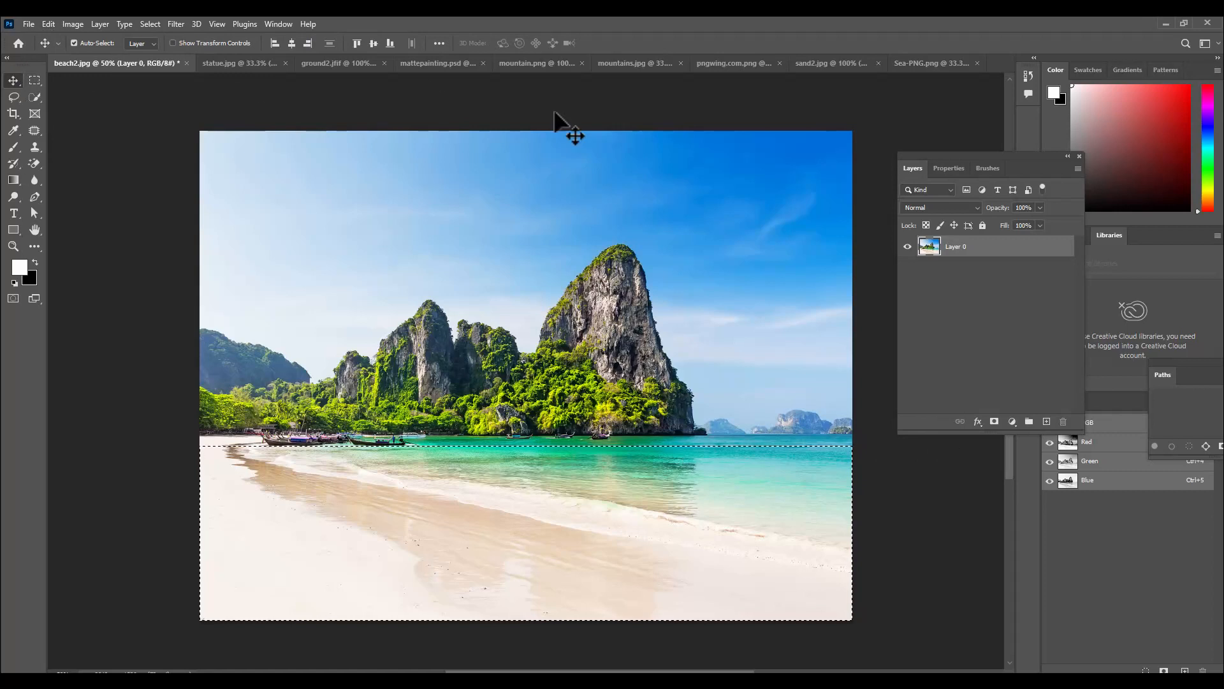
{"action": "left_click_drag", "start_coordinate": [561, 464], "coordinate": [454, 281]}
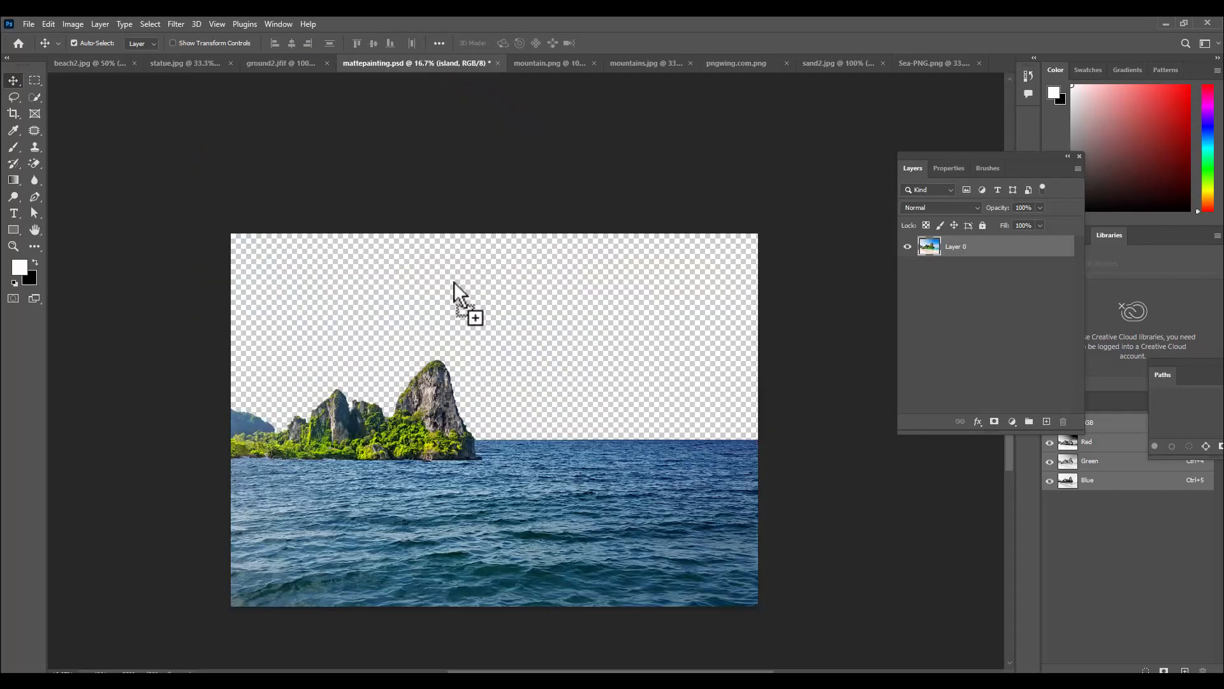
{"action": "left_click_drag", "start_coordinate": [473, 543], "coordinate": [450, 531]}
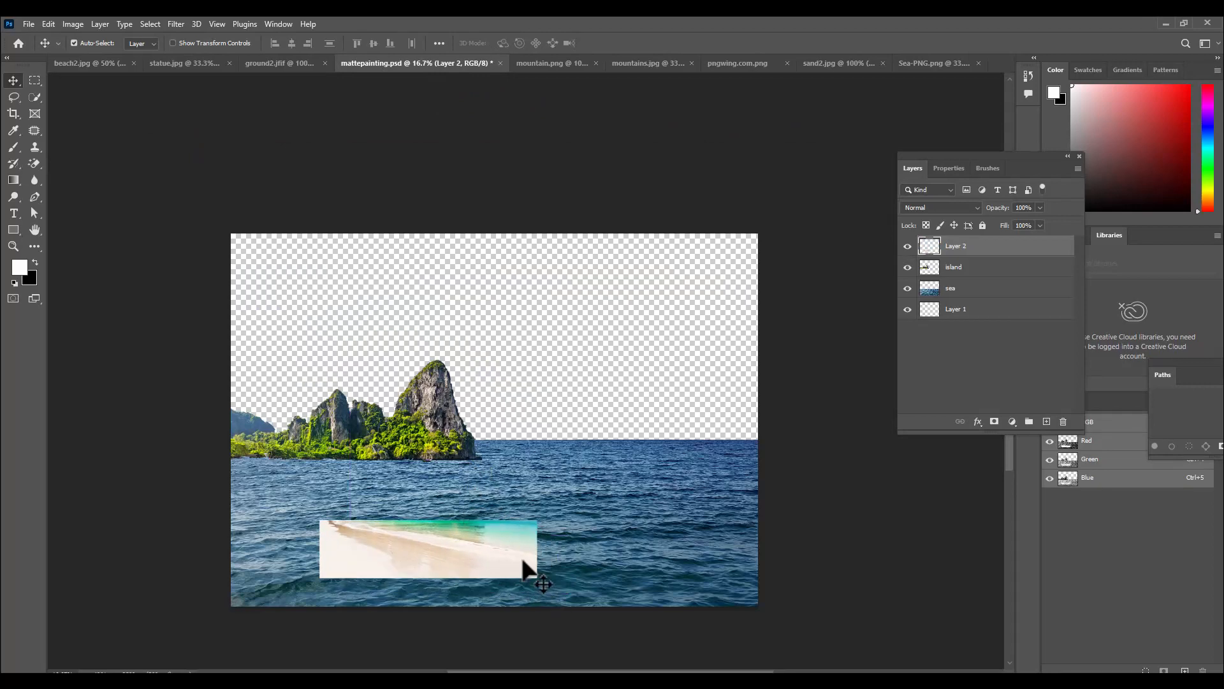
Step: Enlarge the beach layer with Free Transform so it spans the full canvas width and covers the foreground below the island
{"action": "key", "text": "ctrl+t"}
{"action": "scroll", "coordinate": [541, 548], "scroll_direction": "down", "scroll_amount": 2}
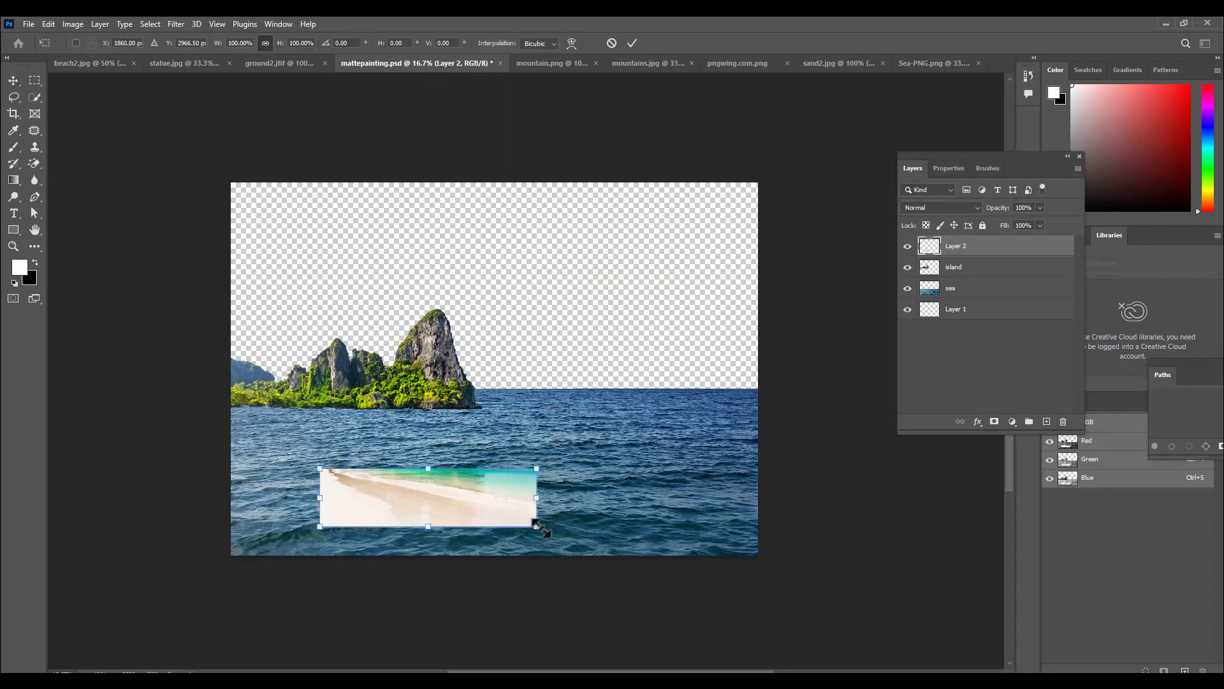
{"action": "left_click_drag", "start_coordinate": [538, 527], "coordinate": [729, 566]}
{"action": "left_click_drag", "start_coordinate": [672, 495], "coordinate": [720, 507]}
{"action": "left_click_drag", "start_coordinate": [787, 441], "coordinate": [805, 439]}
{"action": "left_click_drag", "start_coordinate": [577, 490], "coordinate": [577, 462]}
{"action": "left_click_drag", "start_coordinate": [798, 586], "coordinate": [755, 569]}
{"action": "left_click_drag", "start_coordinate": [684, 510], "coordinate": [695, 508]}
{"action": "left_click_drag", "start_coordinate": [766, 568], "coordinate": [758, 568]}
{"action": "key", "text": "Return"}
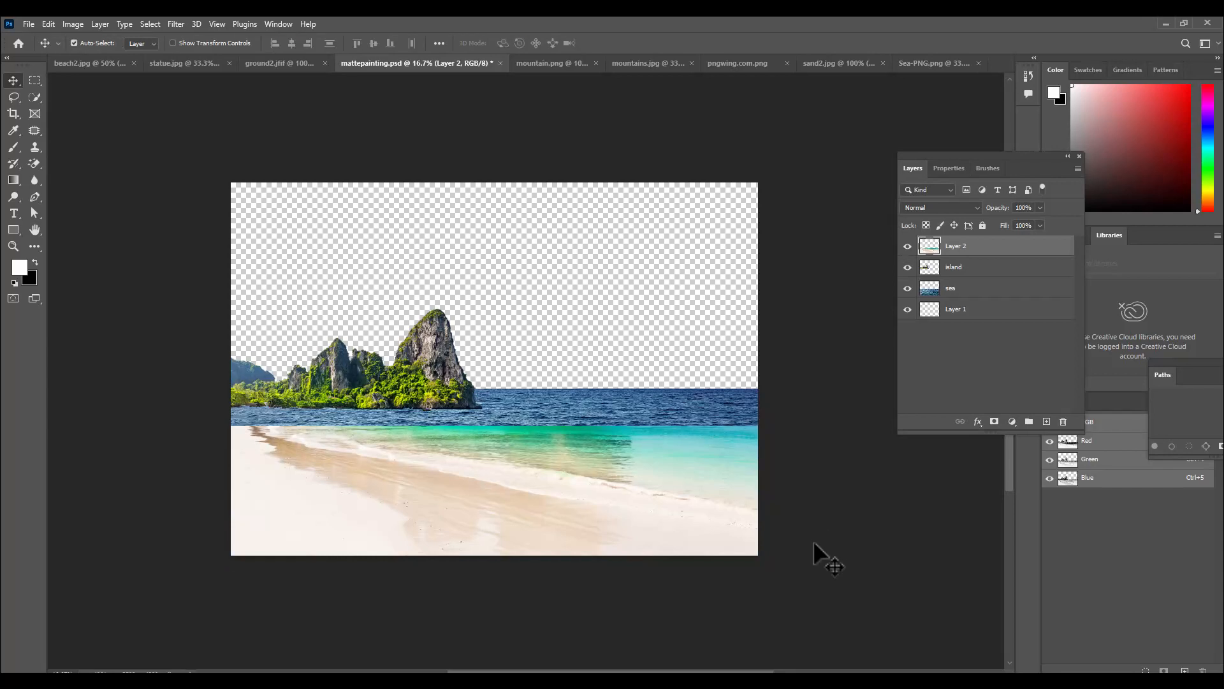
{"action": "key", "text": "ctrl"}
{"action": "left_click_drag", "start_coordinate": [817, 534], "coordinate": [809, 527]}
{"action": "key", "text": "ctrl+minus"}
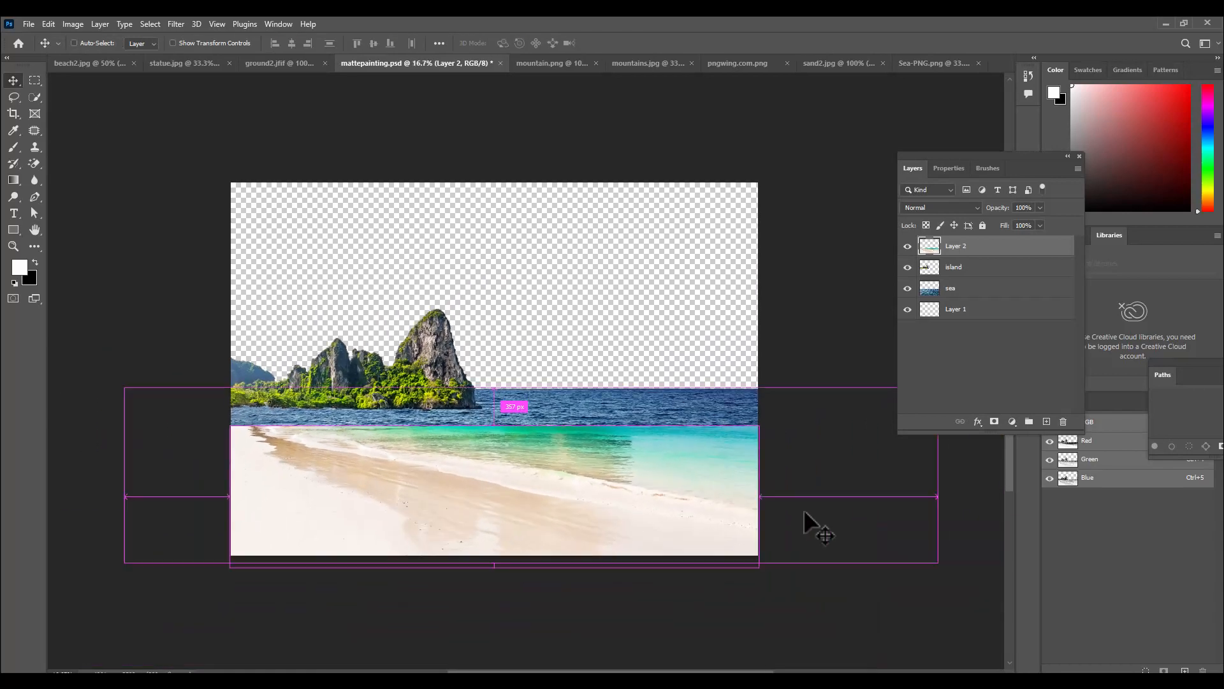
Step: Rename the enlarged sand layer "beach"
{"action": "left_click_drag", "start_coordinate": [923, 153], "coordinate": [866, 150]}
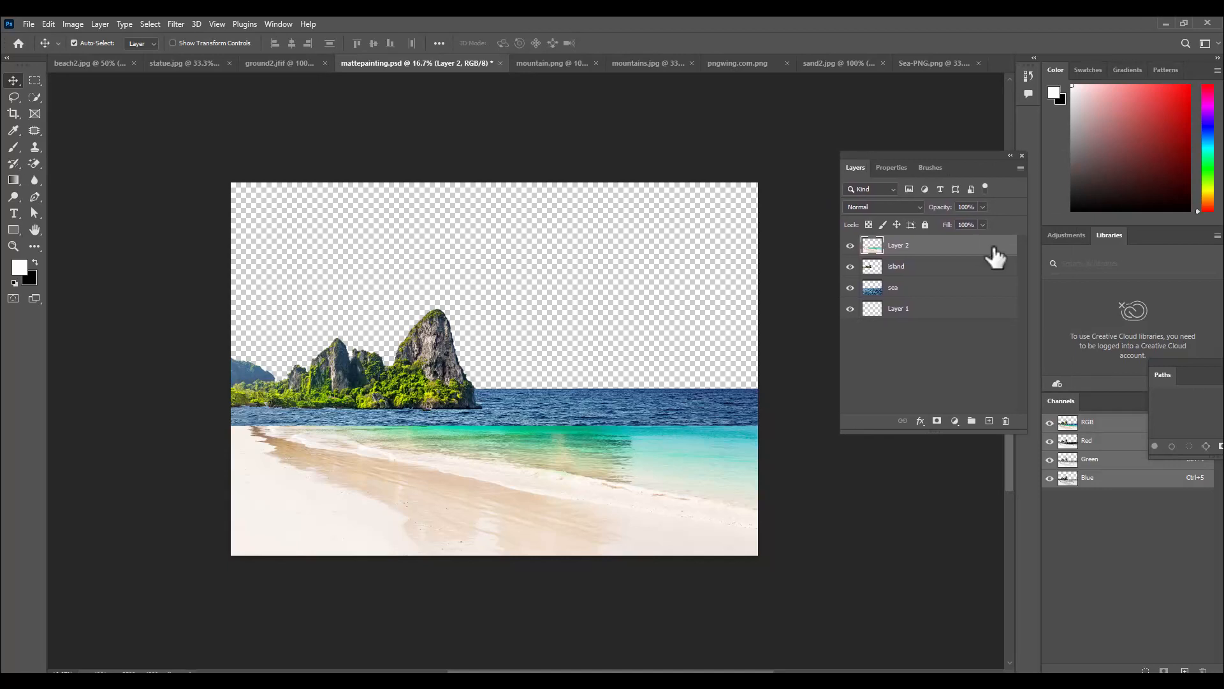
{"action": "left_click_drag", "start_coordinate": [889, 153], "coordinate": [871, 159]}
{"action": "double_click", "coordinate": [899, 252]}
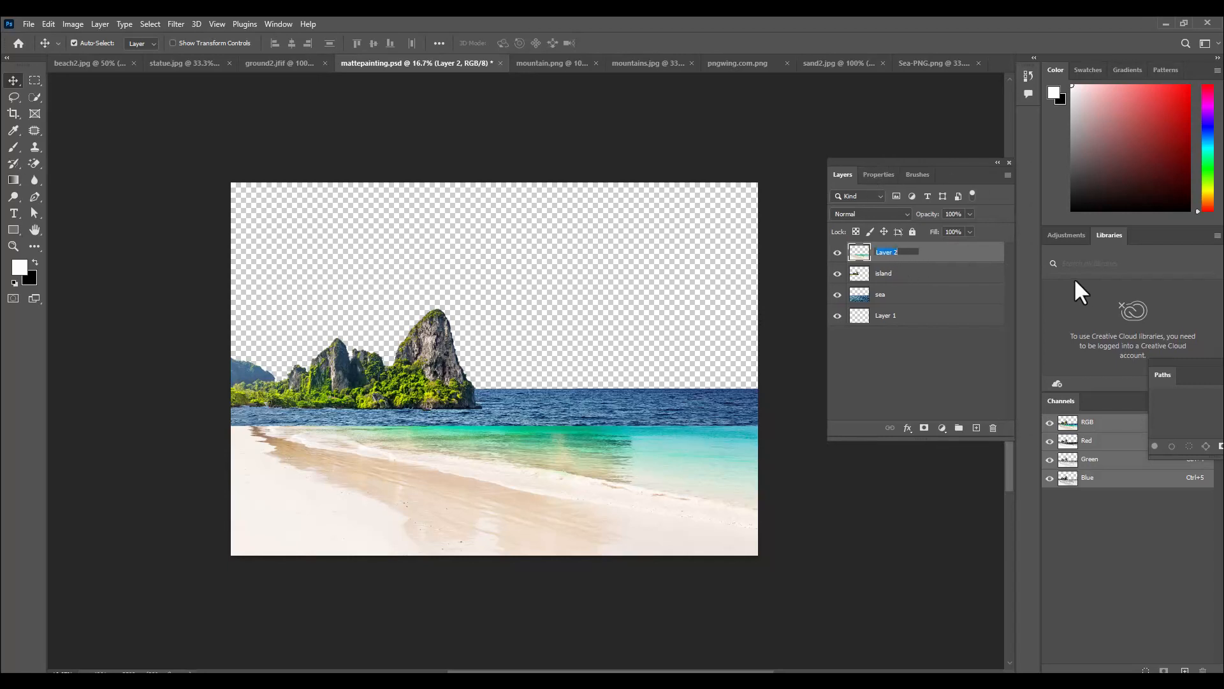
{"action": "type", "text": "beach"}
{"action": "key", "text": "Return"}
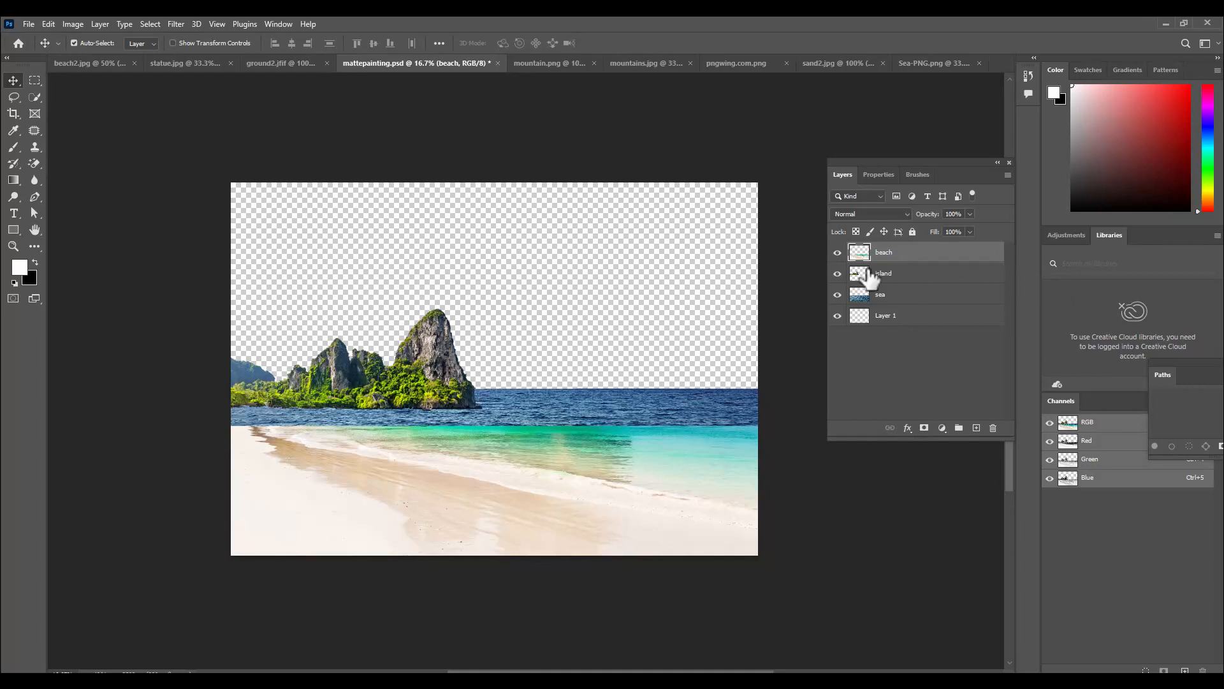
Step: Add a layer mask to the beach layer and choose the Soft Round brush for painting on it
{"action": "left_click", "coordinate": [924, 428]}
{"action": "left_click_drag", "start_coordinate": [868, 169], "coordinate": [875, 170]}
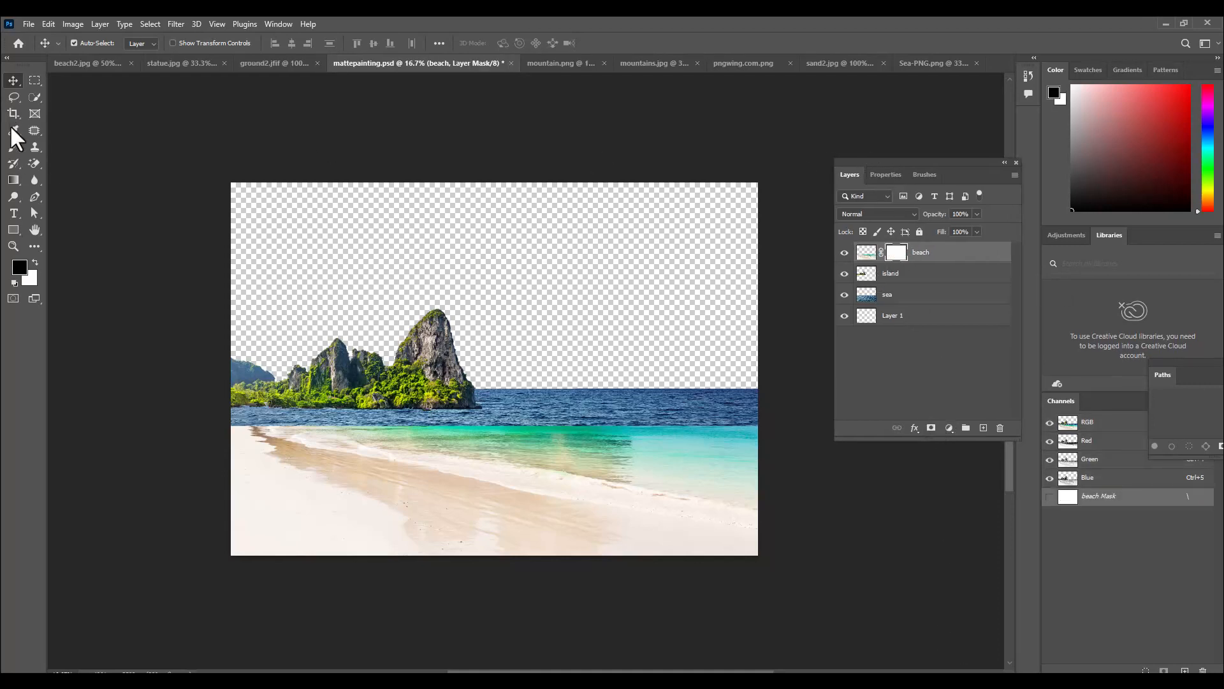
{"action": "left_click", "coordinate": [14, 147]}
{"action": "left_click", "coordinate": [72, 150]}
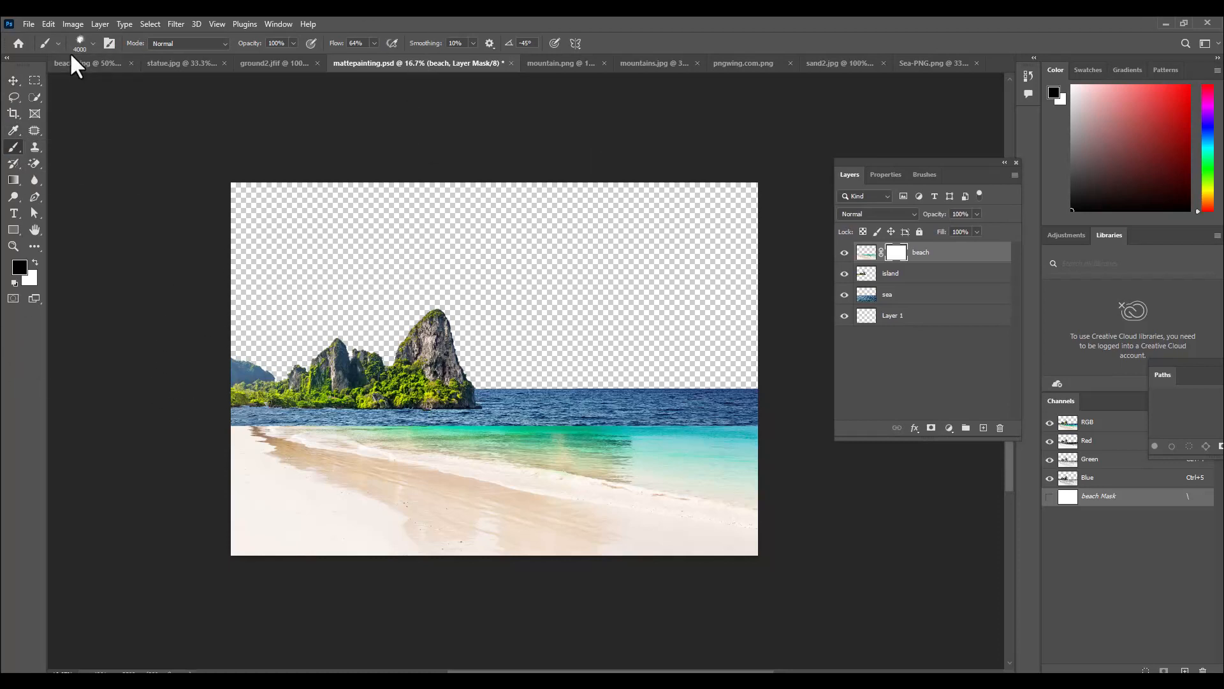
{"action": "left_click", "coordinate": [79, 44]}
{"action": "left_click_drag", "start_coordinate": [269, 288], "coordinate": [269, 199]}
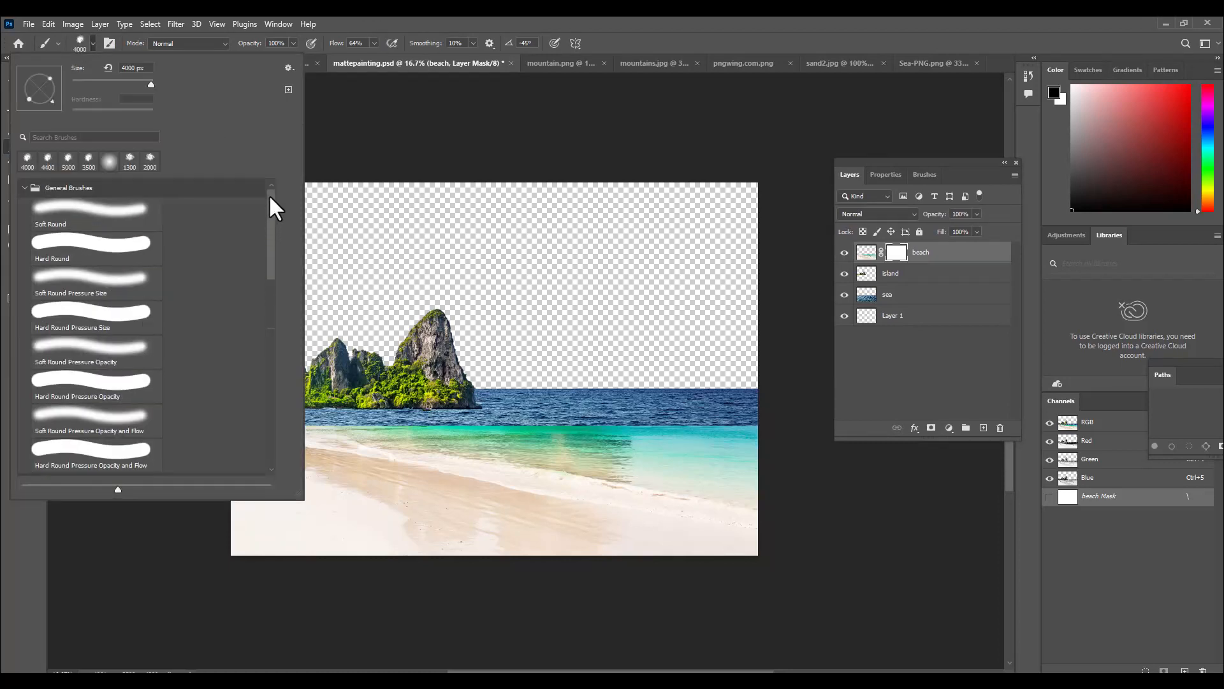
{"action": "left_click", "coordinate": [116, 209]}
{"action": "left_click", "coordinate": [566, 20]}
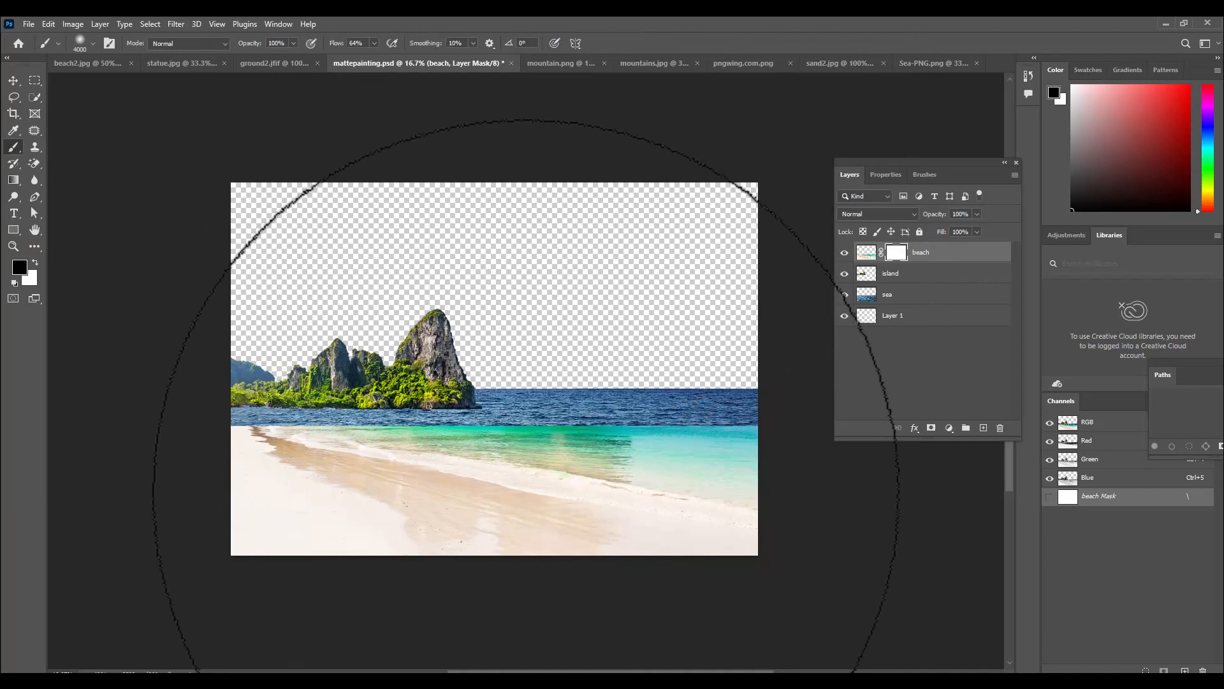
Step: Paint black on the beach mask with a 400 px brush to hide the turquoise water and blend the shoreline into the sea
{"action": "key", "text": "bracketleft"}
{"action": "key", "text": "bracketleft"}
{"action": "key", "text": "bracketleft"}
{"action": "key", "text": "bracketleft"}
{"action": "key", "text": "bracketleft"}
{"action": "key", "text": "bracketleft"}
{"action": "key", "text": "bracketleft"}
{"action": "key", "text": "bracketleft"}
{"action": "key", "text": "bracketleft"}
{"action": "key", "text": "bracketleft"}
{"action": "key", "text": "bracketleft"}
{"action": "key", "text": "bracketleft"}
{"action": "key", "text": "bracketleft"}
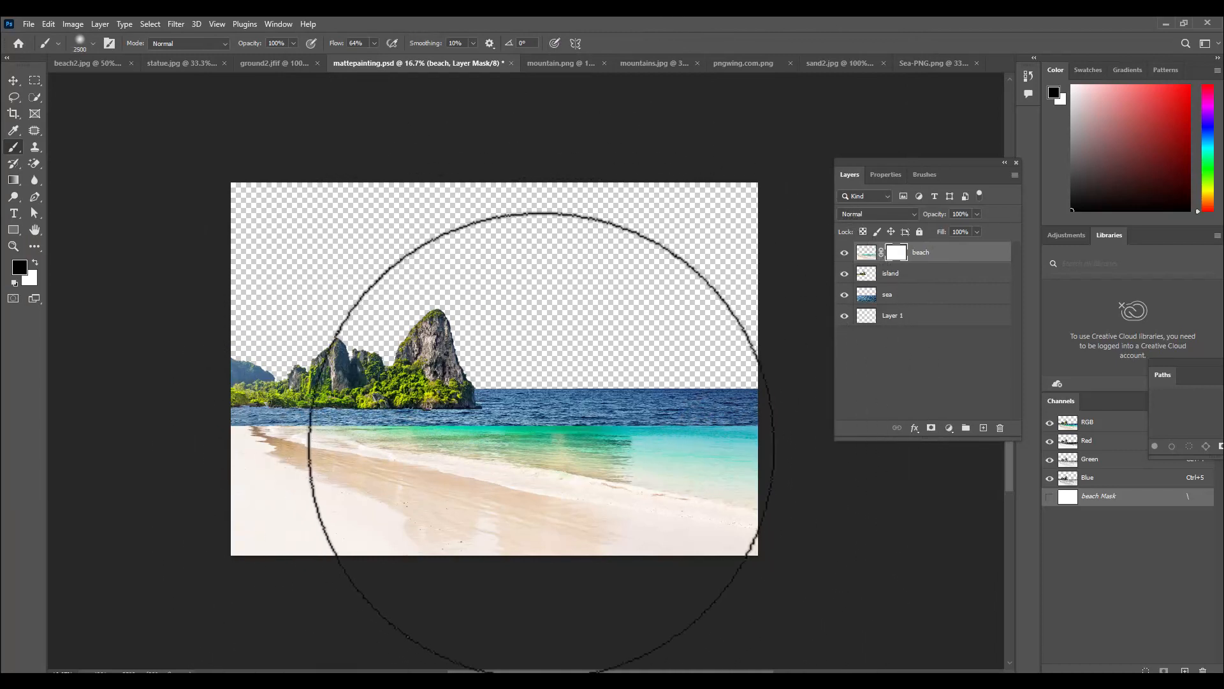
{"action": "key", "text": "bracketleft"}
{"action": "key", "text": "bracketleft"}
{"action": "key", "text": "bracketleft"}
{"action": "key", "text": "bracketleft"}
{"action": "key", "text": "bracketleft"}
{"action": "key", "text": "bracketleft"}
{"action": "key", "text": "bracketleft"}
{"action": "key", "text": "bracketleft"}
{"action": "key", "text": "bracketleft"}
{"action": "key", "text": "bracketleft"}
{"action": "key", "text": "bracketleft"}
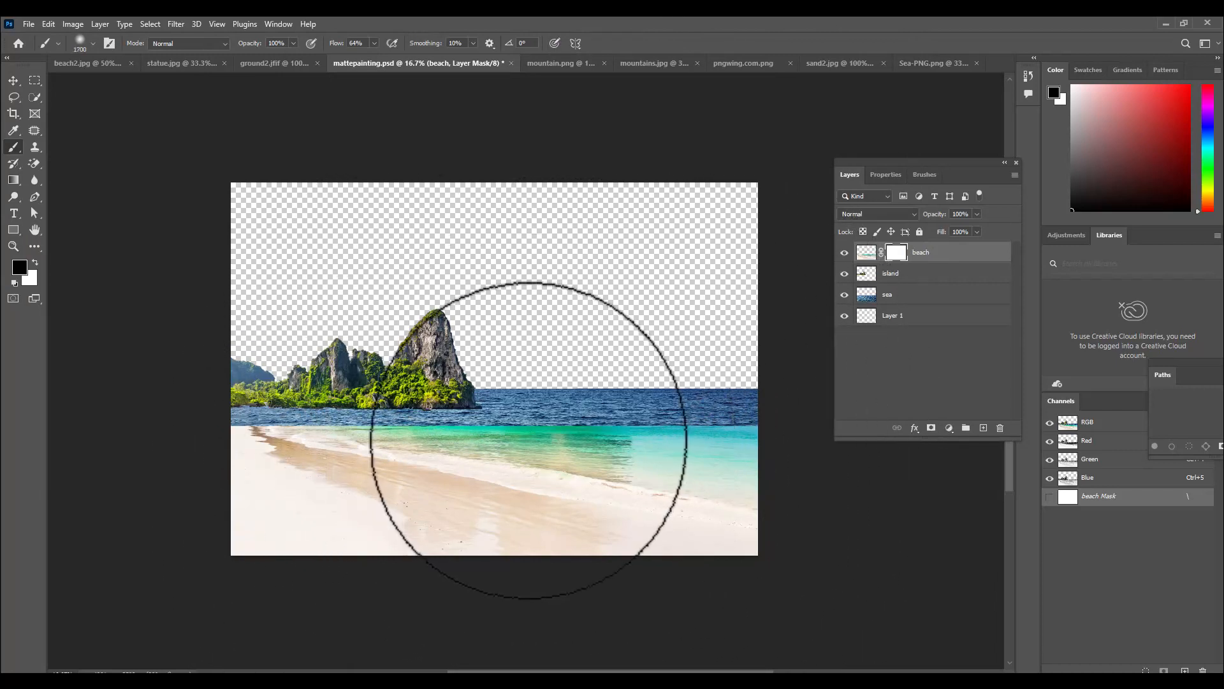
{"action": "key", "text": "bracketleft"}
{"action": "key", "text": "bracketleft"}
{"action": "key", "text": "bracketleft"}
{"action": "key", "text": "bracketleft"}
{"action": "key", "text": "bracketleft"}
{"action": "key", "text": "bracketleft"}
{"action": "key", "text": "bracketleft"}
{"action": "key", "text": "bracketleft"}
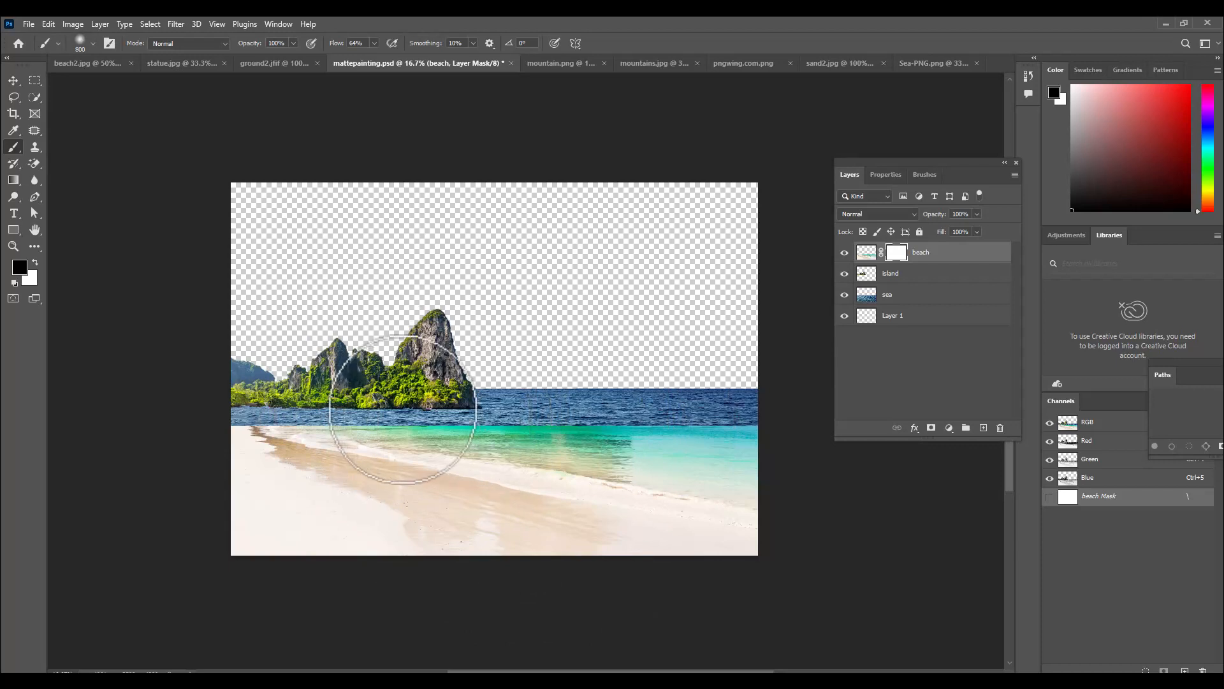
{"action": "key", "text": "bracketright"}
{"action": "key", "text": "bracketright"}
{"action": "key", "text": "bracketright"}
{"action": "key", "text": "bracketright"}
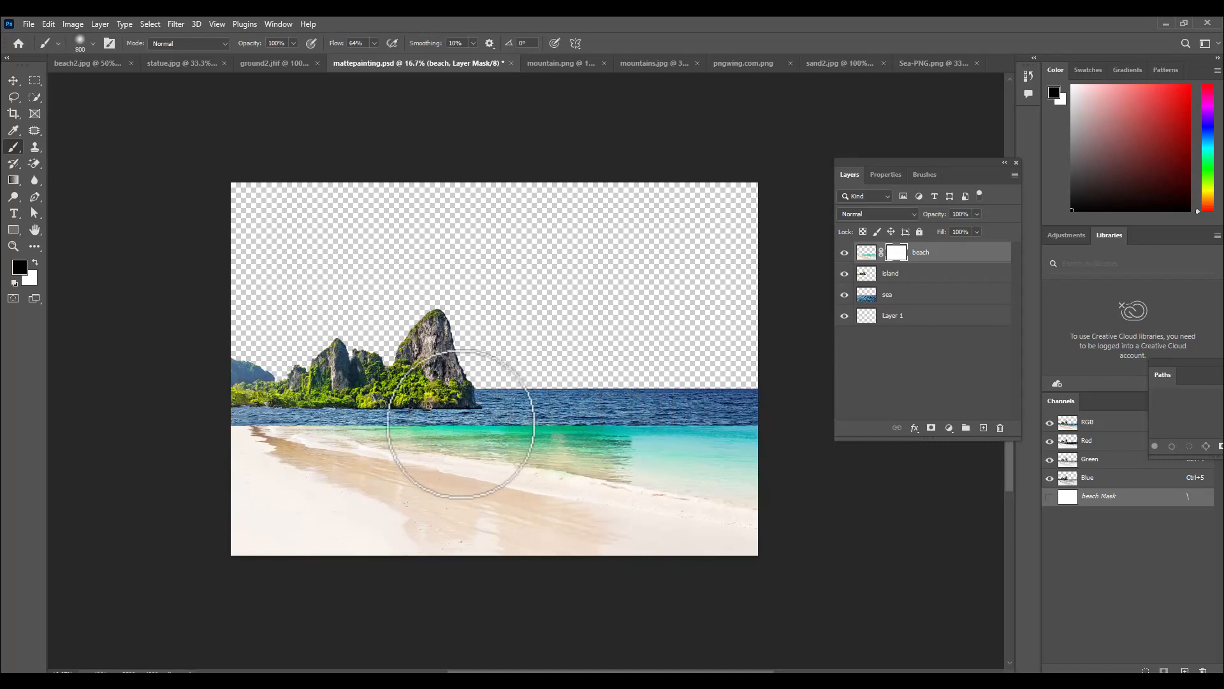
{"action": "key", "text": "bracketleft"}
{"action": "key", "text": "bracketleft"}
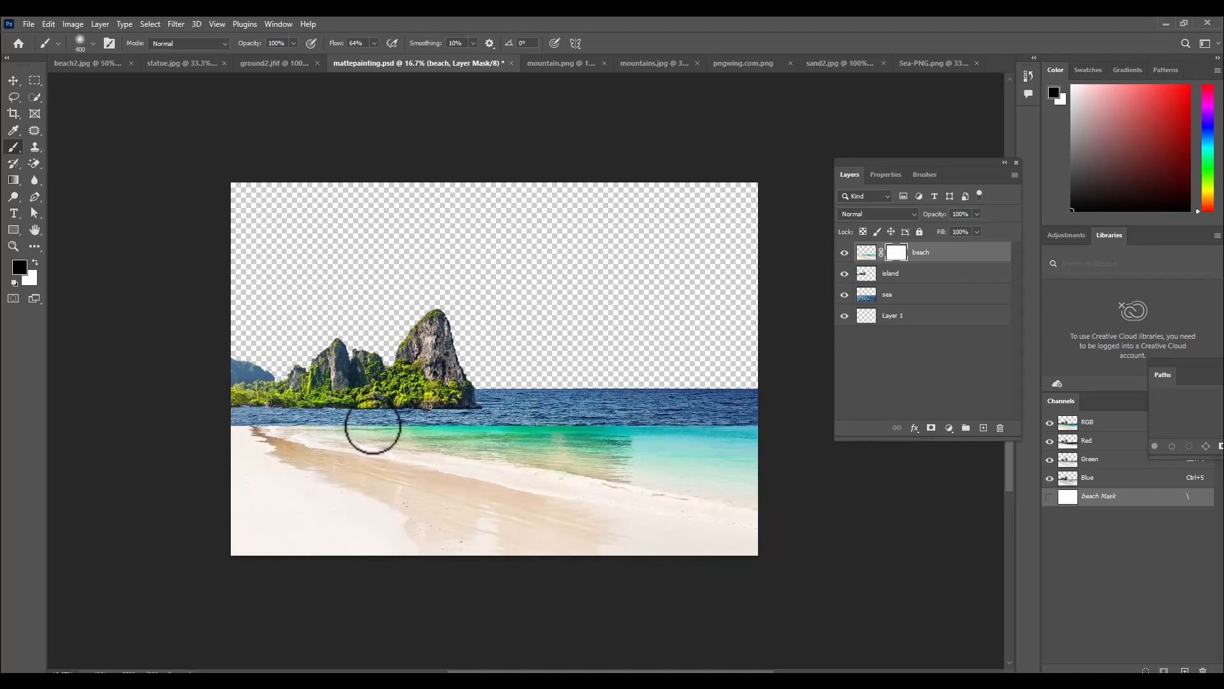
{"action": "mouse_move", "coordinate": [367, 422]}
{"action": "left_mouse_down"}
{"action": "mouse_move", "coordinate": [616, 420]}
{"action": "mouse_move", "coordinate": [568, 414]}
{"action": "mouse_move", "coordinate": [800, 431]}
{"action": "mouse_move", "coordinate": [622, 433]}
{"action": "mouse_move", "coordinate": [682, 440]}
{"action": "left_mouse_up"}
{"action": "mouse_move", "coordinate": [467, 426]}
{"action": "left_mouse_down"}
{"action": "mouse_move", "coordinate": [731, 446]}
{"action": "mouse_move", "coordinate": [621, 449]}
{"action": "mouse_move", "coordinate": [758, 454]}
{"action": "mouse_move", "coordinate": [619, 463]}
{"action": "mouse_move", "coordinate": [773, 477]}
{"action": "mouse_move", "coordinate": [773, 454]}
{"action": "mouse_move", "coordinate": [544, 446]}
{"action": "mouse_move", "coordinate": [620, 455]}
{"action": "mouse_move", "coordinate": [606, 454]}
{"action": "mouse_move", "coordinate": [346, 412]}
{"action": "mouse_move", "coordinate": [806, 472]}
{"action": "mouse_move", "coordinate": [752, 475]}
{"action": "mouse_move", "coordinate": [790, 475]}
{"action": "mouse_move", "coordinate": [564, 427]}
{"action": "mouse_move", "coordinate": [213, 398]}
{"action": "mouse_move", "coordinate": [283, 406]}
{"action": "mouse_move", "coordinate": [236, 417]}
{"action": "mouse_move", "coordinate": [211, 404]}
{"action": "mouse_move", "coordinate": [248, 419]}
{"action": "mouse_move", "coordinate": [197, 402]}
{"action": "left_mouse_up"}
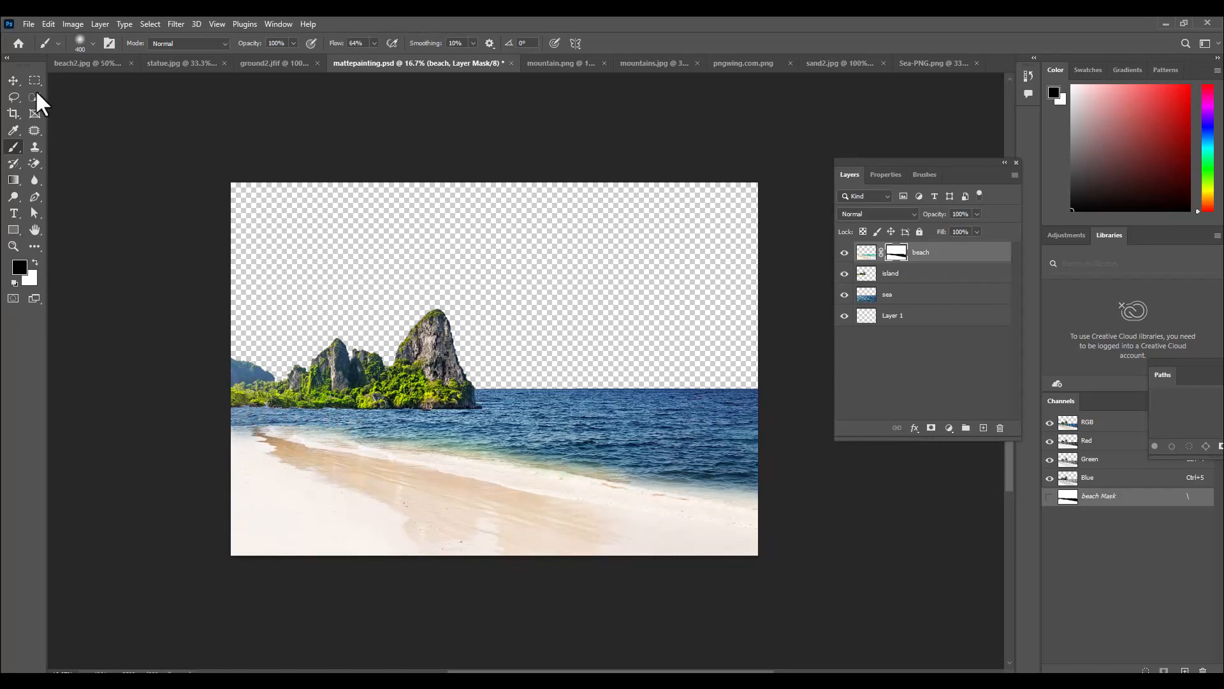
{"action": "left_click", "coordinate": [10, 83]}
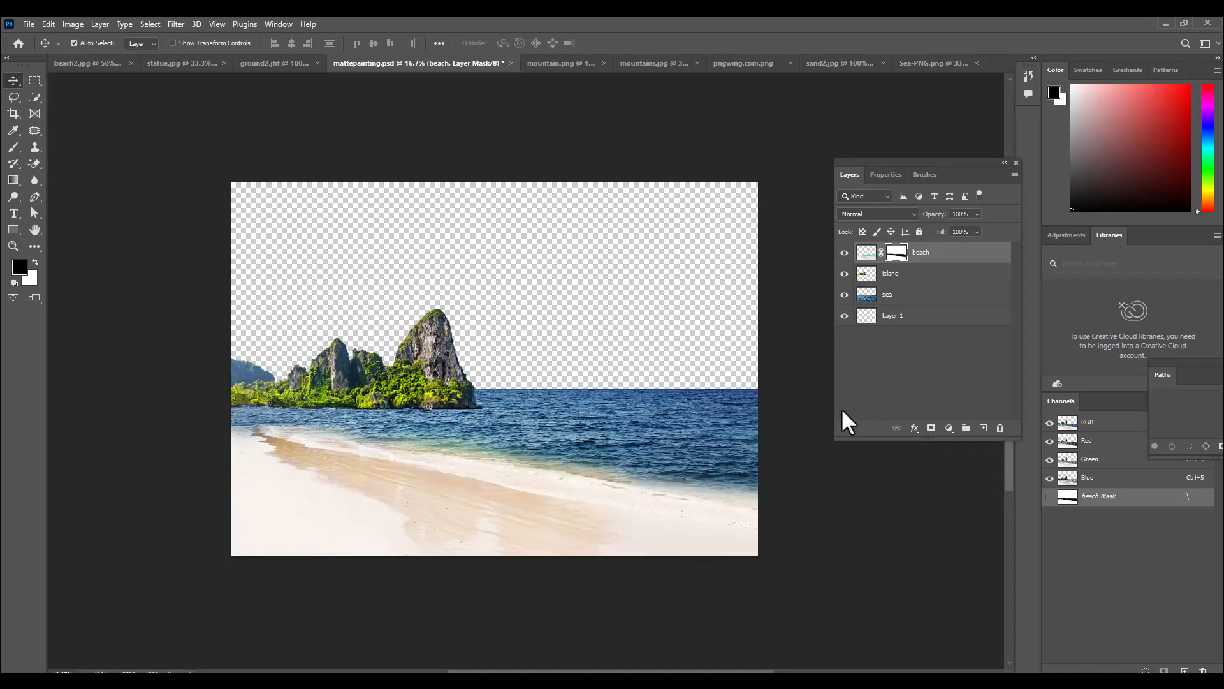
Step: In mountains.jpg, select the mountain ranges below the sky with the Quick Selection tool
{"action": "left_click", "coordinate": [664, 61]}
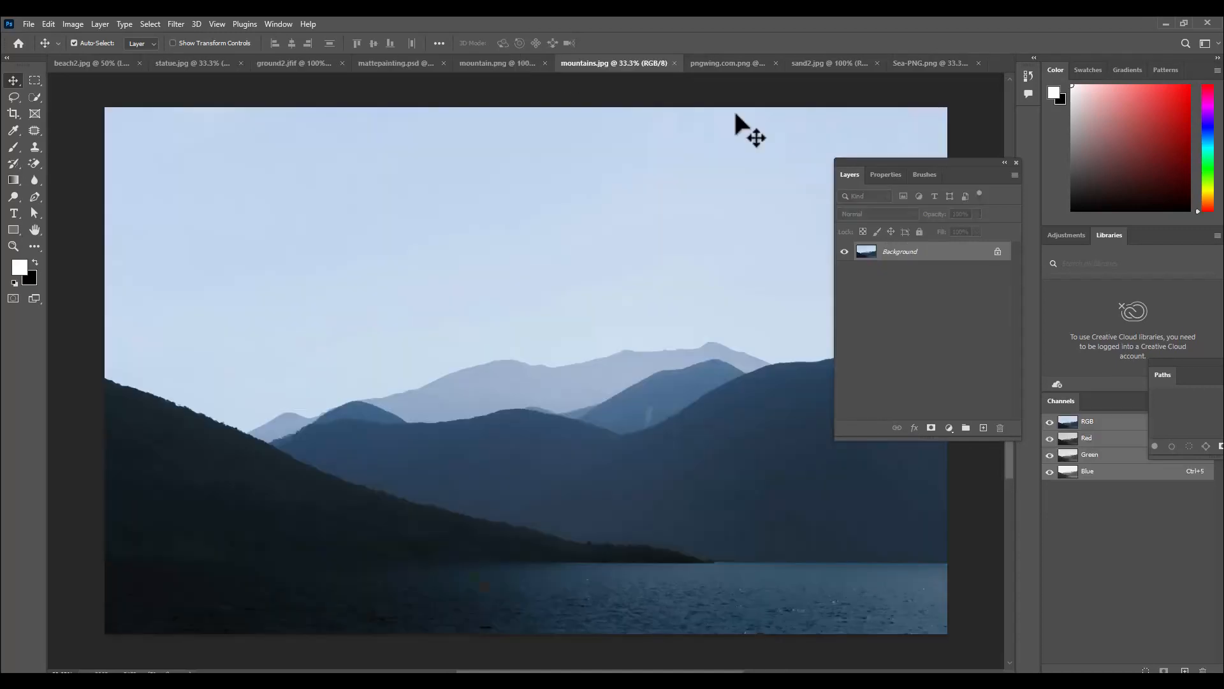
{"action": "left_click_drag", "start_coordinate": [856, 161], "coordinate": [1065, 196]}
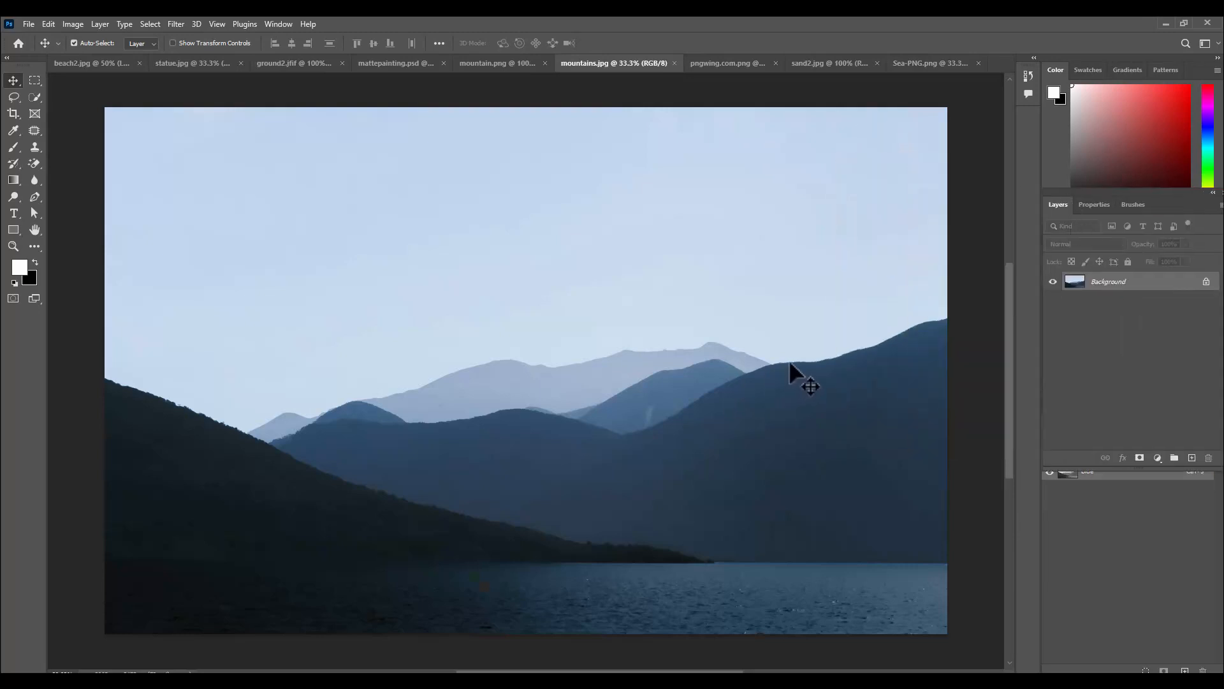
{"action": "key", "text": "ctrl+minus"}
{"action": "left_click", "coordinate": [36, 98]}
{"action": "left_click", "coordinate": [89, 111]}
{"action": "mouse_move", "coordinate": [209, 388]}
{"action": "left_mouse_down"}
{"action": "mouse_move", "coordinate": [368, 443]}
{"action": "mouse_move", "coordinate": [470, 447]}
{"action": "mouse_move", "coordinate": [647, 410]}
{"action": "left_mouse_up"}
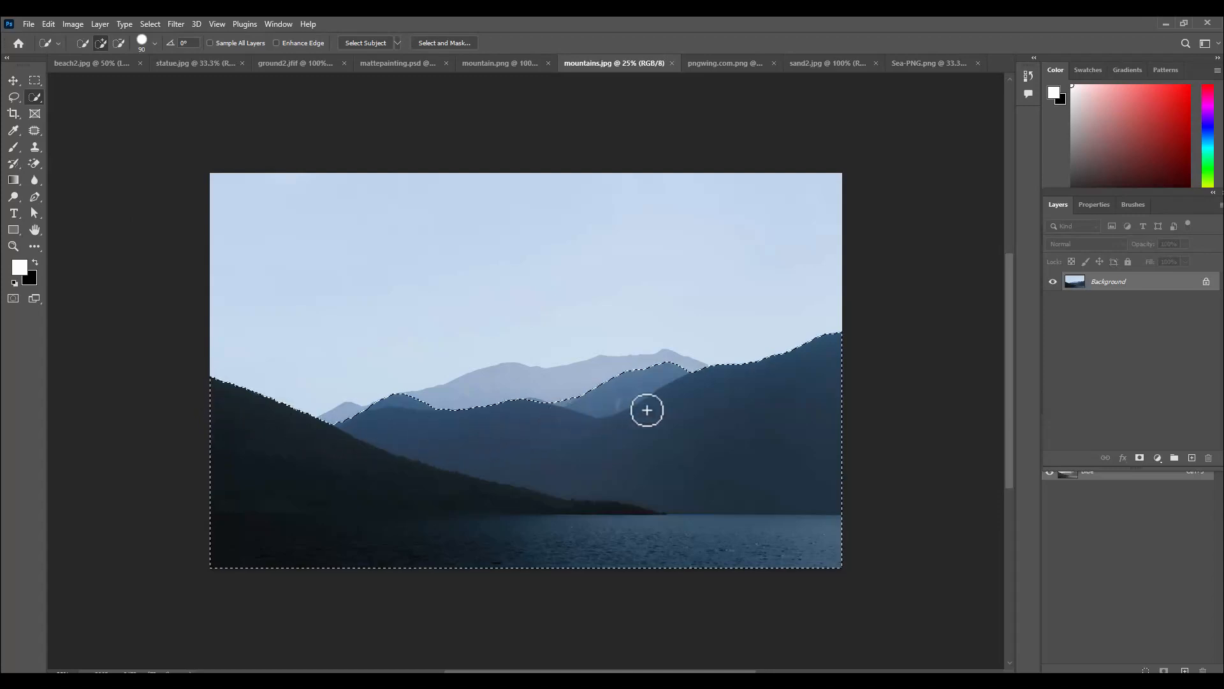
Step: Subtract the lake from the selection, restore the dark foreground slope, and add the pale distant ridges
{"action": "left_click_drag", "start_coordinate": [224, 519], "coordinate": [790, 527]}
{"action": "mouse_move", "coordinate": [472, 473]}
{"action": "left_mouse_down"}
{"action": "mouse_move", "coordinate": [214, 493]}
{"action": "mouse_move", "coordinate": [274, 495]}
{"action": "left_mouse_up"}
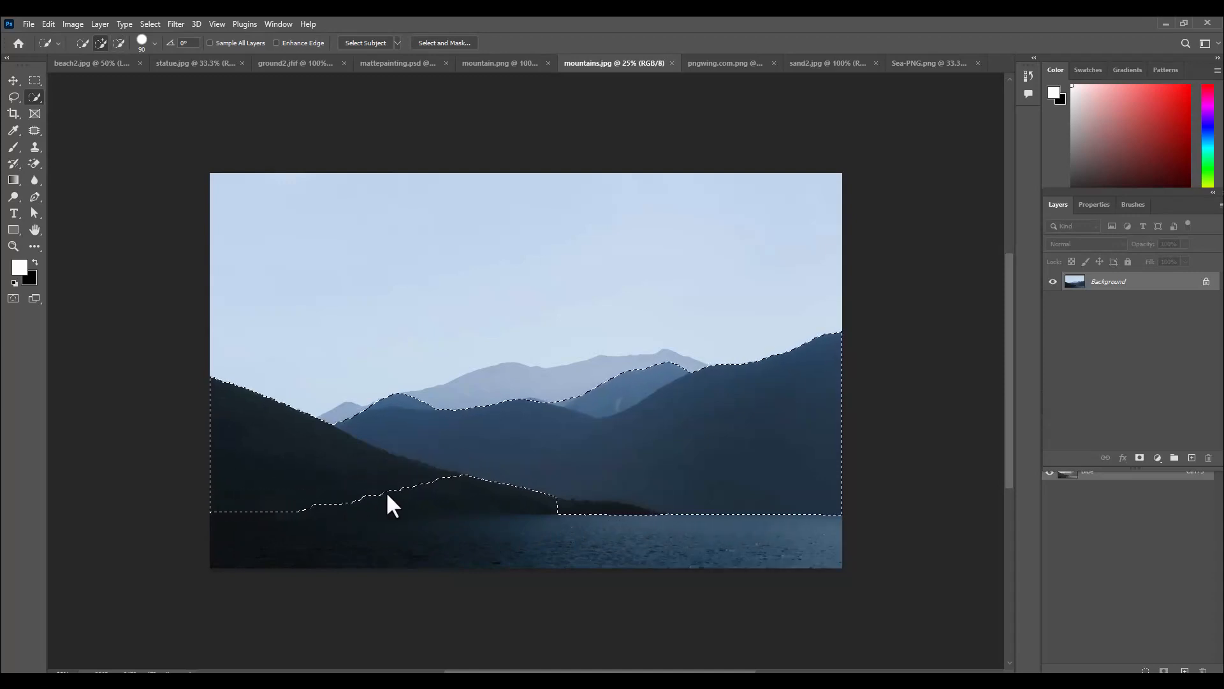
{"action": "left_click_drag", "start_coordinate": [455, 488], "coordinate": [572, 465]}
{"action": "left_click_drag", "start_coordinate": [519, 384], "coordinate": [508, 385]}
{"action": "left_click_drag", "start_coordinate": [324, 426], "coordinate": [336, 415]}
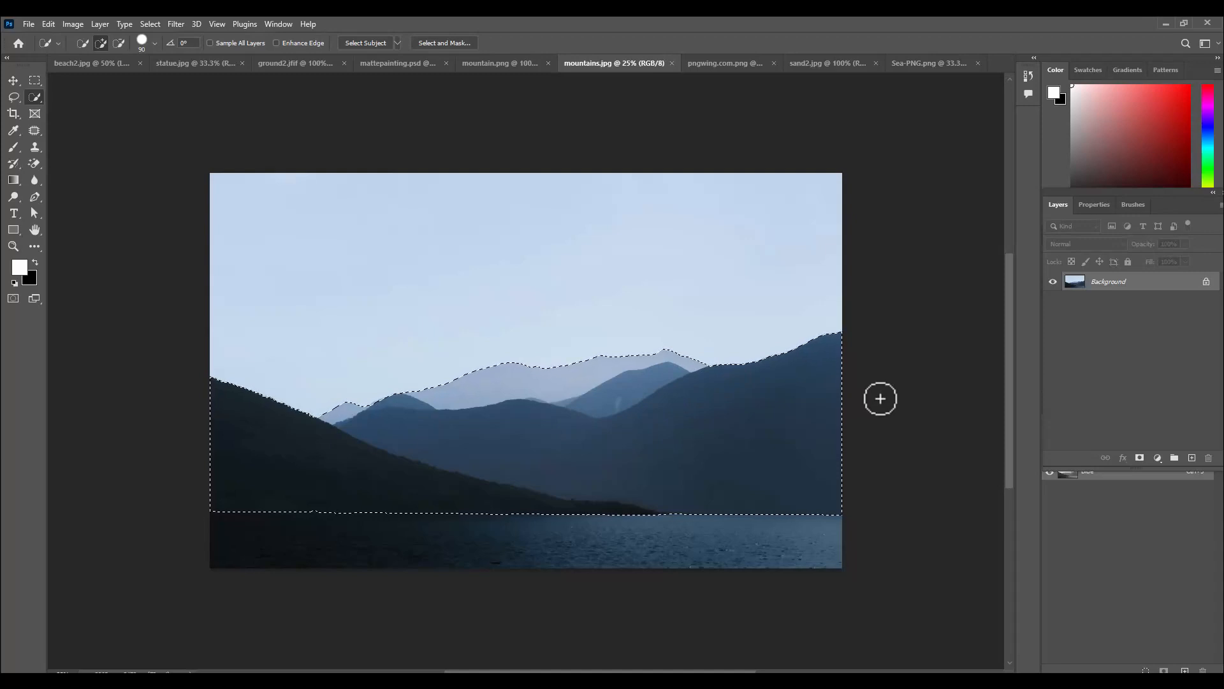
Step: Bring the selected mountains into mattepainting.psd and rename their layer "farawaymountains"
{"action": "left_click", "coordinate": [13, 81]}
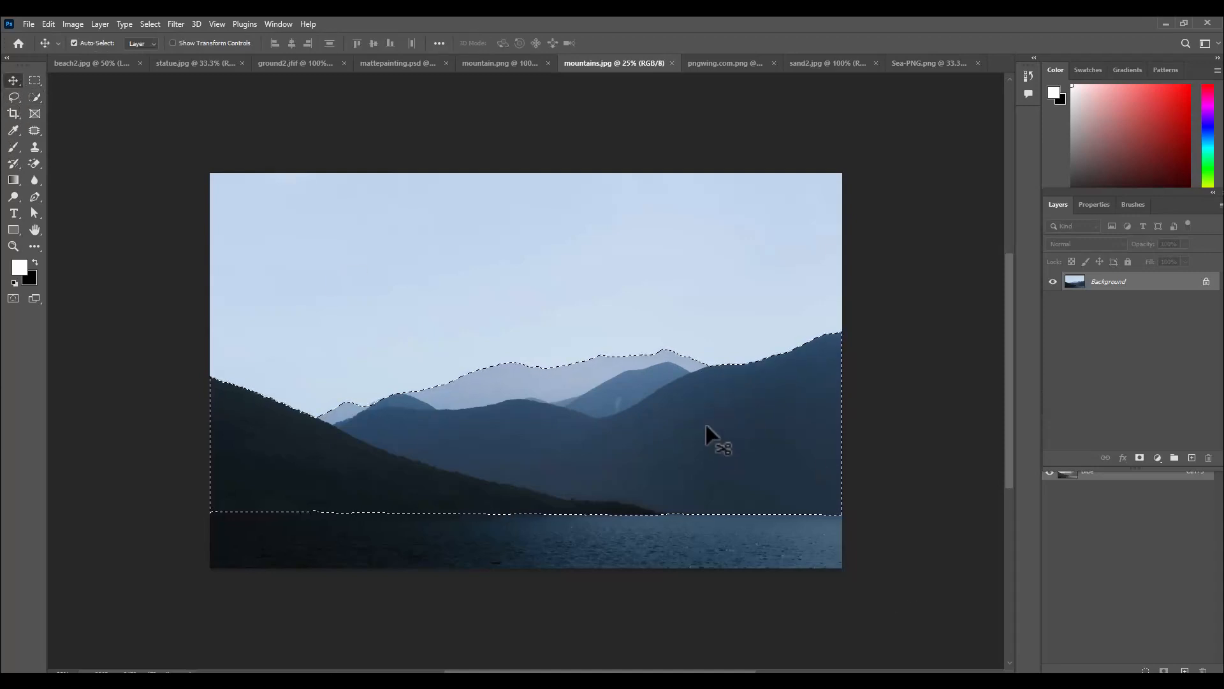
{"action": "left_click_drag", "start_coordinate": [552, 410], "coordinate": [394, 70]}
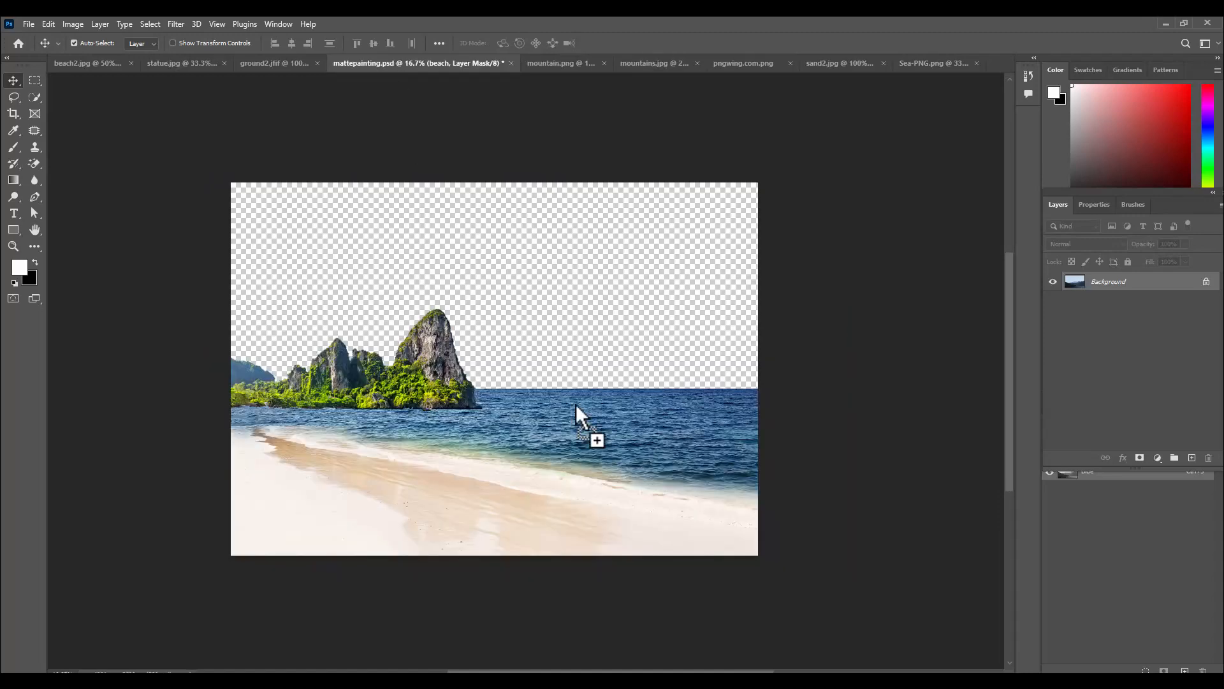
{"action": "mouse_move", "coordinate": [572, 373]}
{"action": "left_mouse_down"}
{"action": "mouse_move", "coordinate": [568, 386]}
{"action": "mouse_move", "coordinate": [580, 381]}
{"action": "left_mouse_up"}
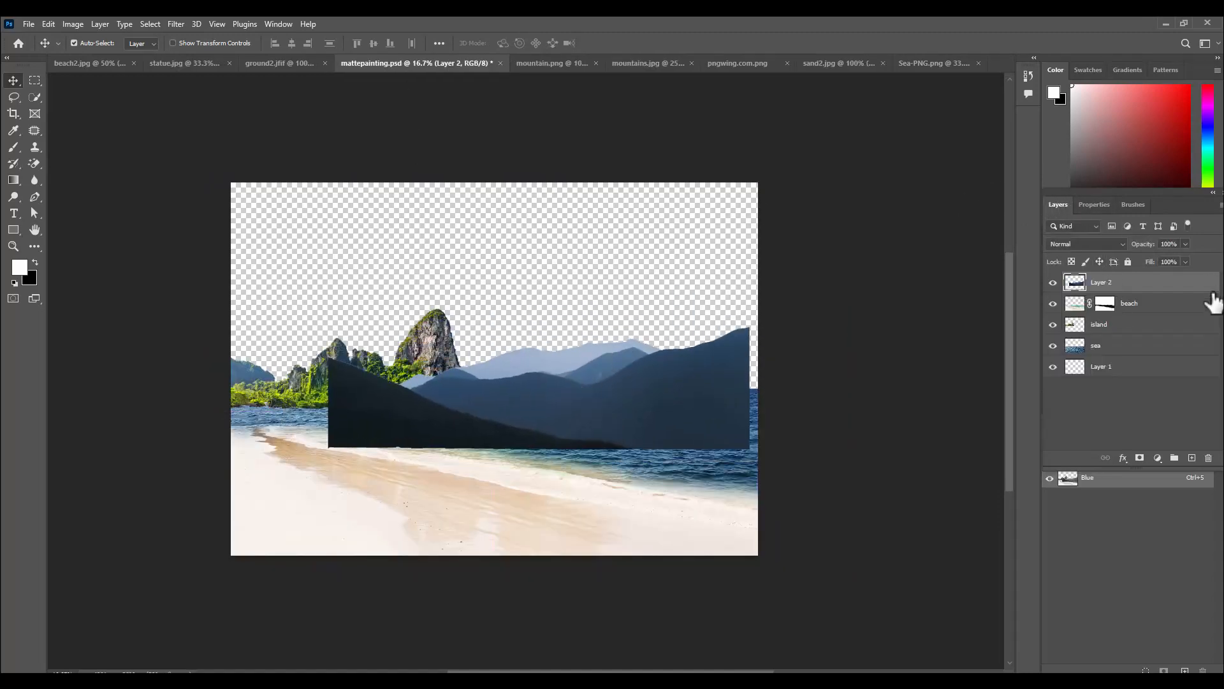
{"action": "double_click", "coordinate": [1105, 285]}
{"action": "type", "text": "farawaymountains"}
{"action": "key", "text": "Return"}
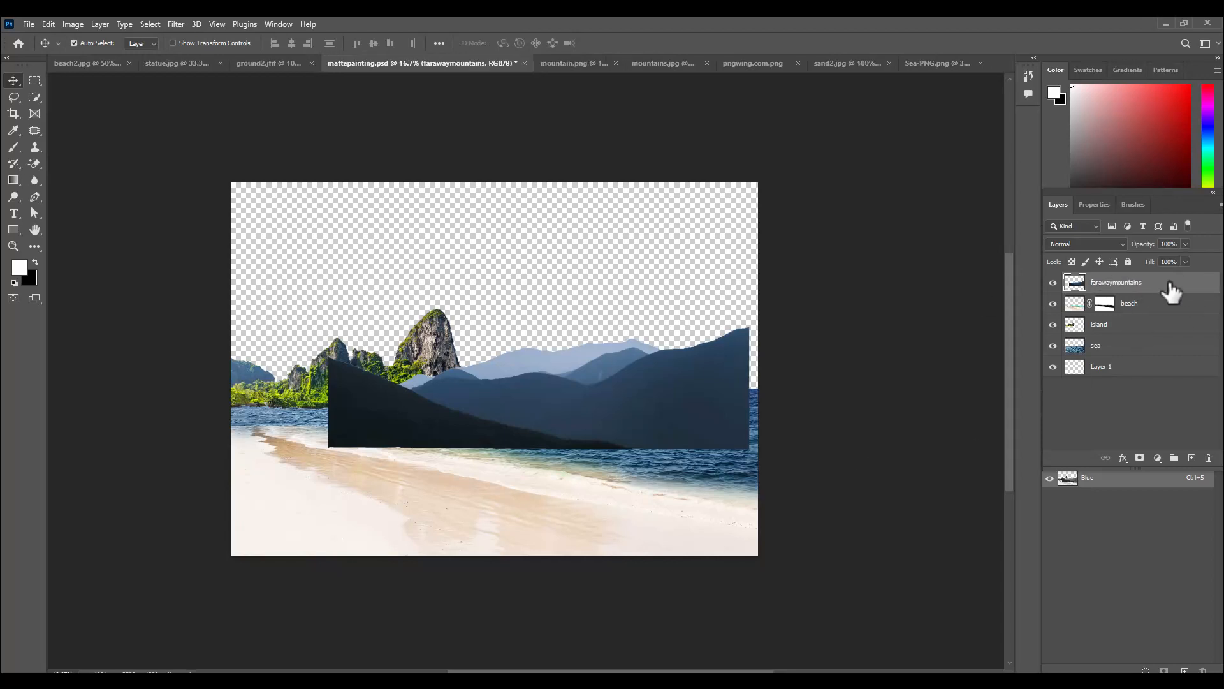
Step: Move the farawaymountains layer below sea and scale it to 30.88%, resting on the horizon at the canvas's right edge
{"action": "left_click_drag", "start_coordinate": [1171, 291], "coordinate": [1147, 352]}
{"action": "left_click_drag", "start_coordinate": [733, 372], "coordinate": [811, 372]}
{"action": "key", "text": "ctrl+t"}
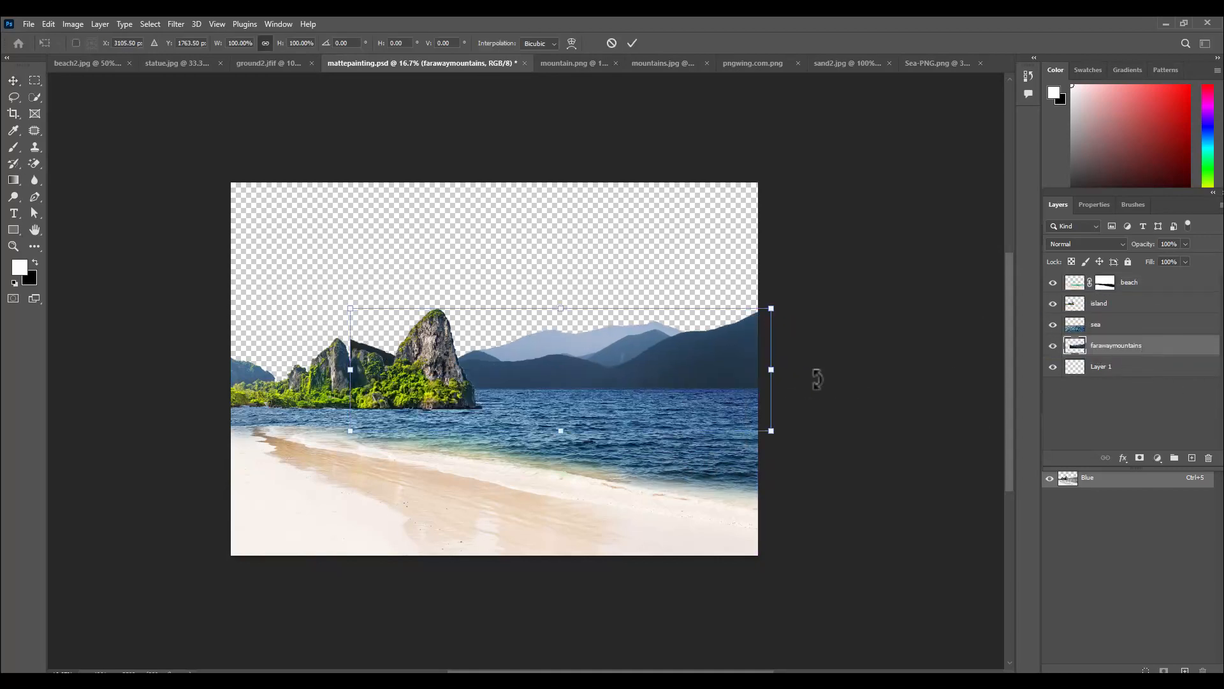
{"action": "left_click_drag", "start_coordinate": [772, 306], "coordinate": [729, 369]}
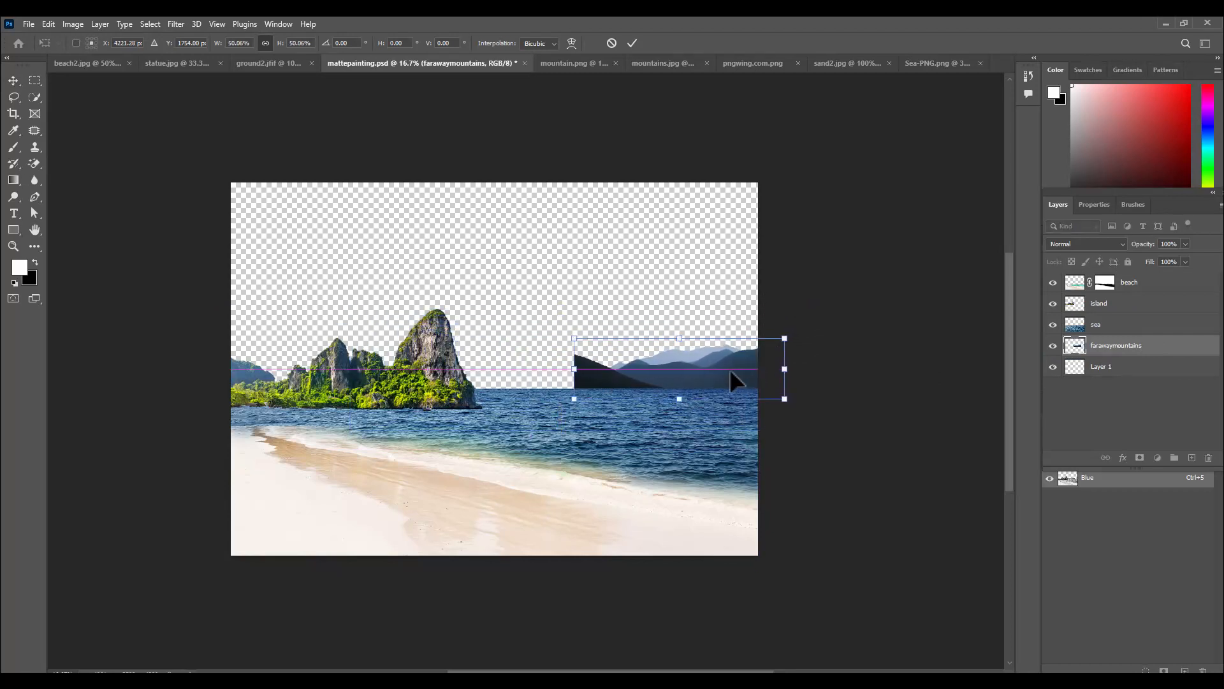
{"action": "left_click_drag", "start_coordinate": [785, 334], "coordinate": [749, 375]}
{"action": "key", "text": "Up"}
{"action": "key", "text": "Down"}
{"action": "key", "text": "Down"}
{"action": "key", "text": "Down"}
{"action": "key", "text": "Down"}
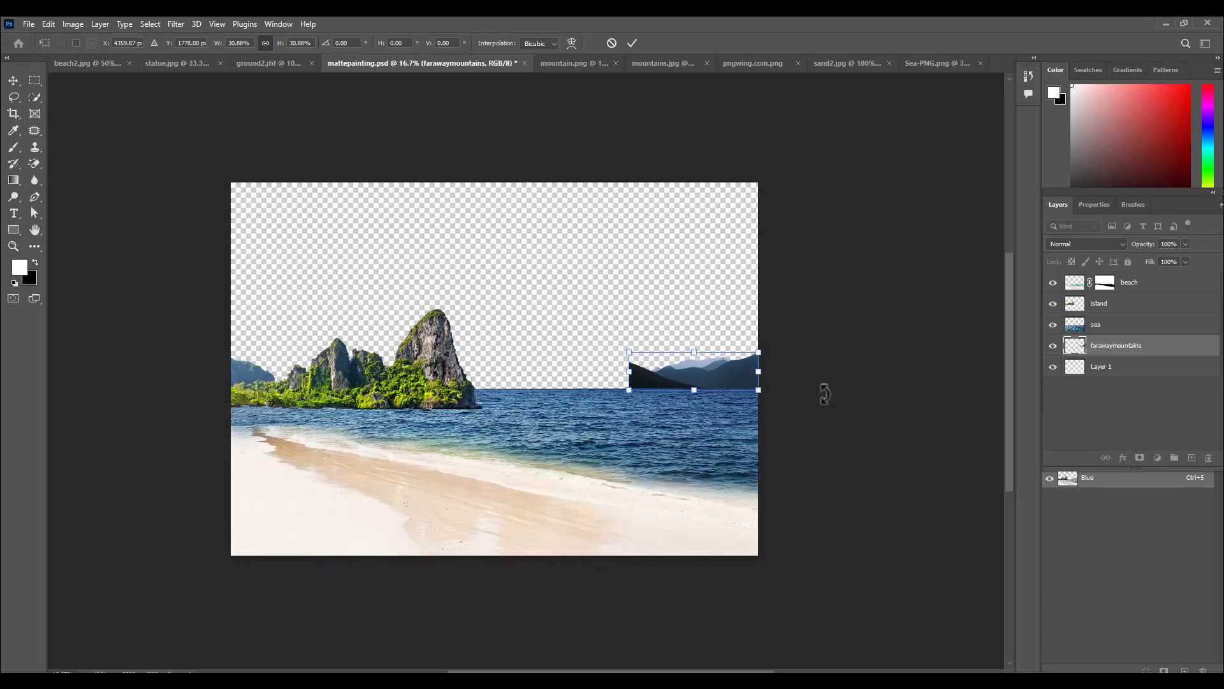
{"action": "key", "text": "Return"}
Step: Duplicate the faraway mountains toward the island and flip the copy horizontally so it meets the original along the horizon
{"action": "left_click_drag", "start_coordinate": [727, 376], "coordinate": [596, 381]}
{"action": "key", "text": "Down"}
{"action": "key", "text": "Down"}
{"action": "key", "text": "Down"}
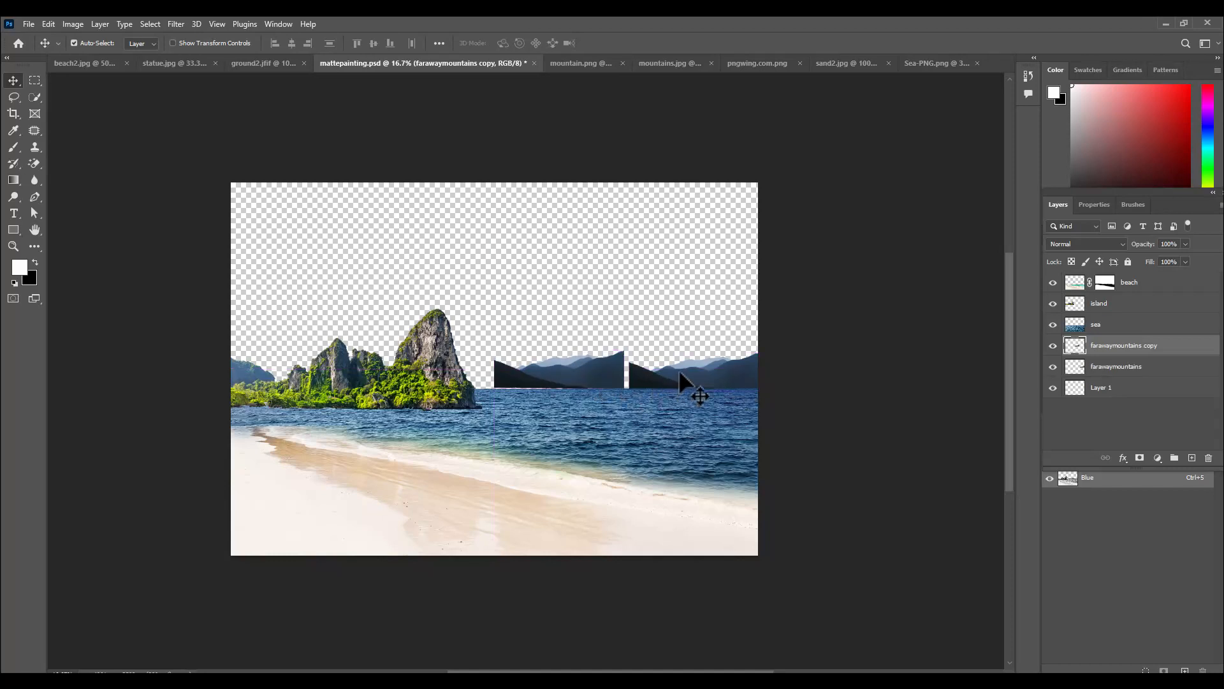
{"action": "key", "text": "ctrl+t"}
{"action": "right_click", "coordinate": [590, 367]}
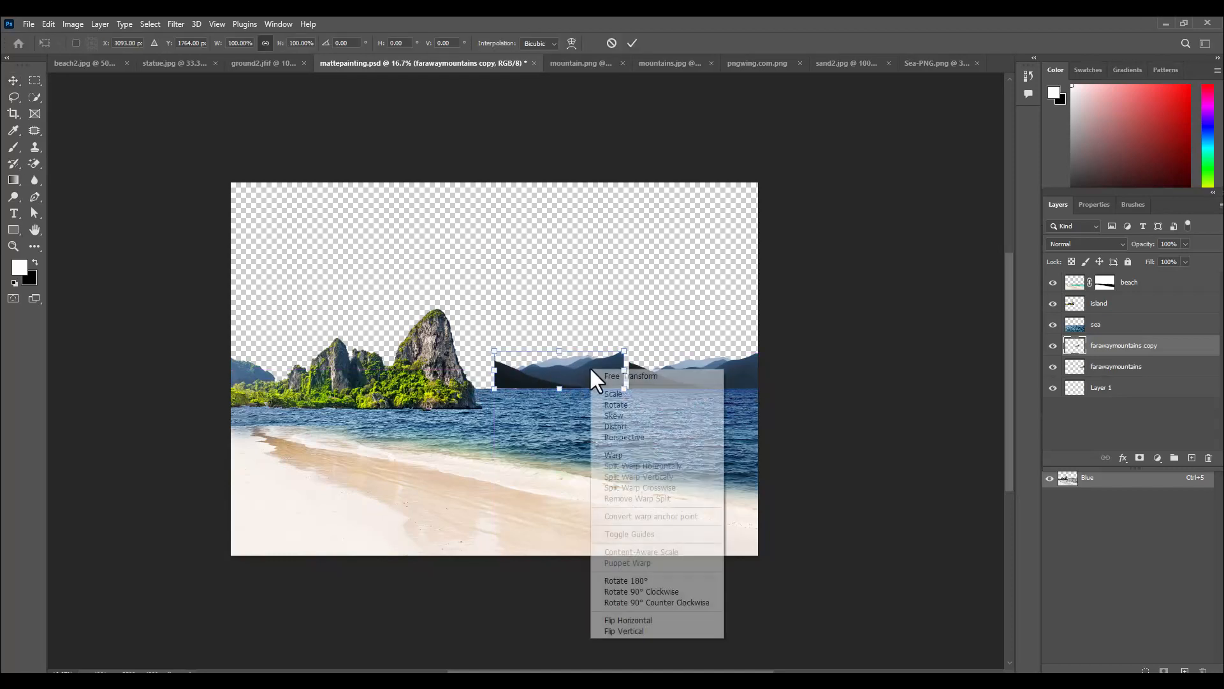
{"action": "left_click", "coordinate": [628, 619]}
{"action": "left_click_drag", "start_coordinate": [607, 379], "coordinate": [612, 380]}
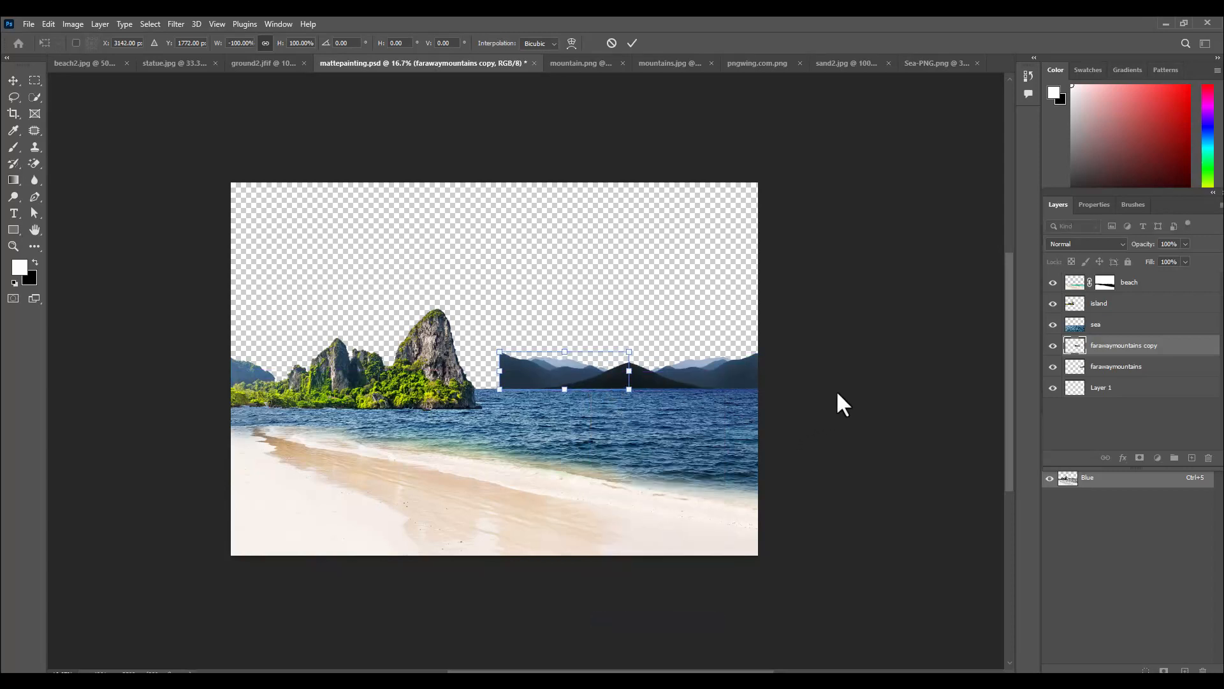
{"action": "key", "text": "Return"}
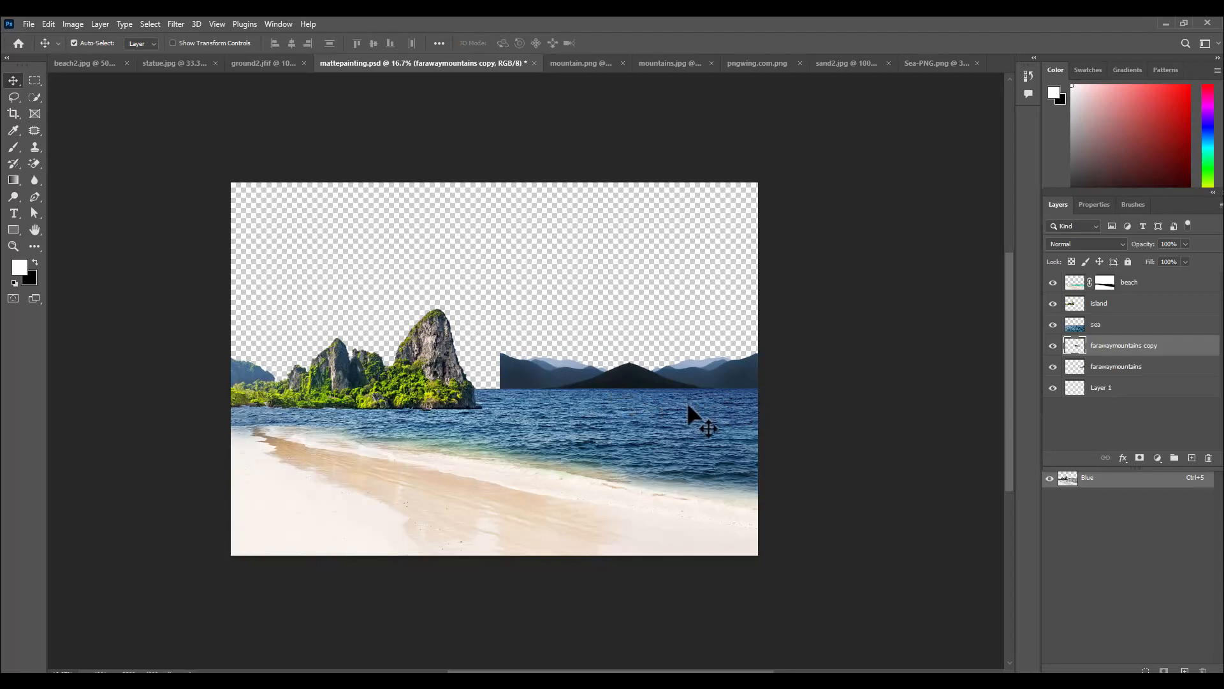
Step: Stretch the mirrored mountain copy horizontally until its outer edge is hidden behind the island
{"action": "key", "text": "ctrl+t"}
{"action": "left_click_drag", "start_coordinate": [500, 371], "coordinate": [422, 371]}
{"action": "key", "text": "Return"}
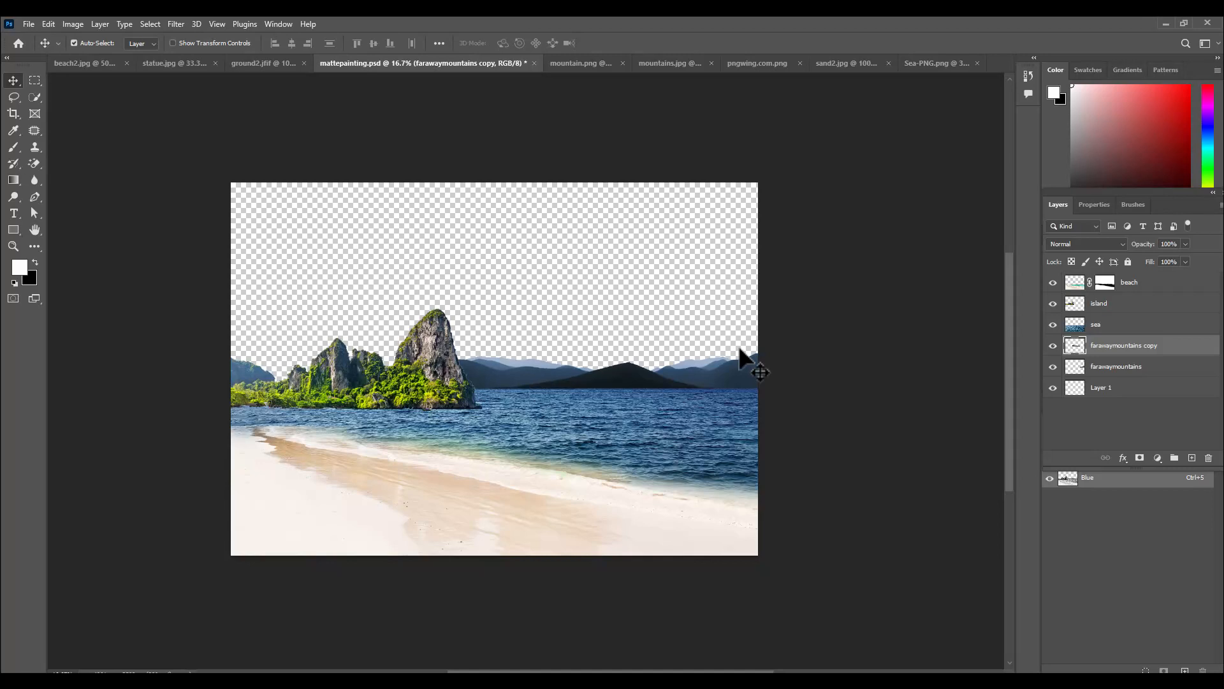
Step: Merge the two faraway mountain layers, scale the result to 94.39% and lower it onto the horizon at the canvas's right edge
{"action": "left_click", "coordinate": [1158, 366], "text": "shift"}
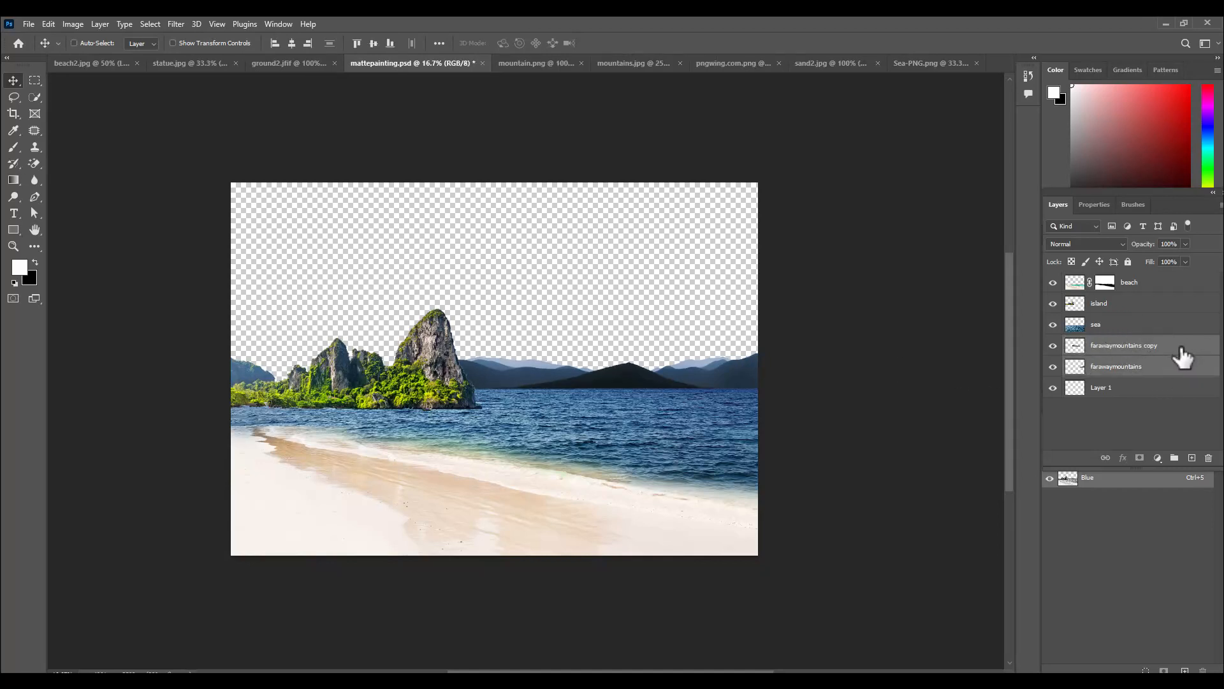
{"action": "key", "text": "ctrl+e"}
{"action": "key", "text": "ctrl+t"}
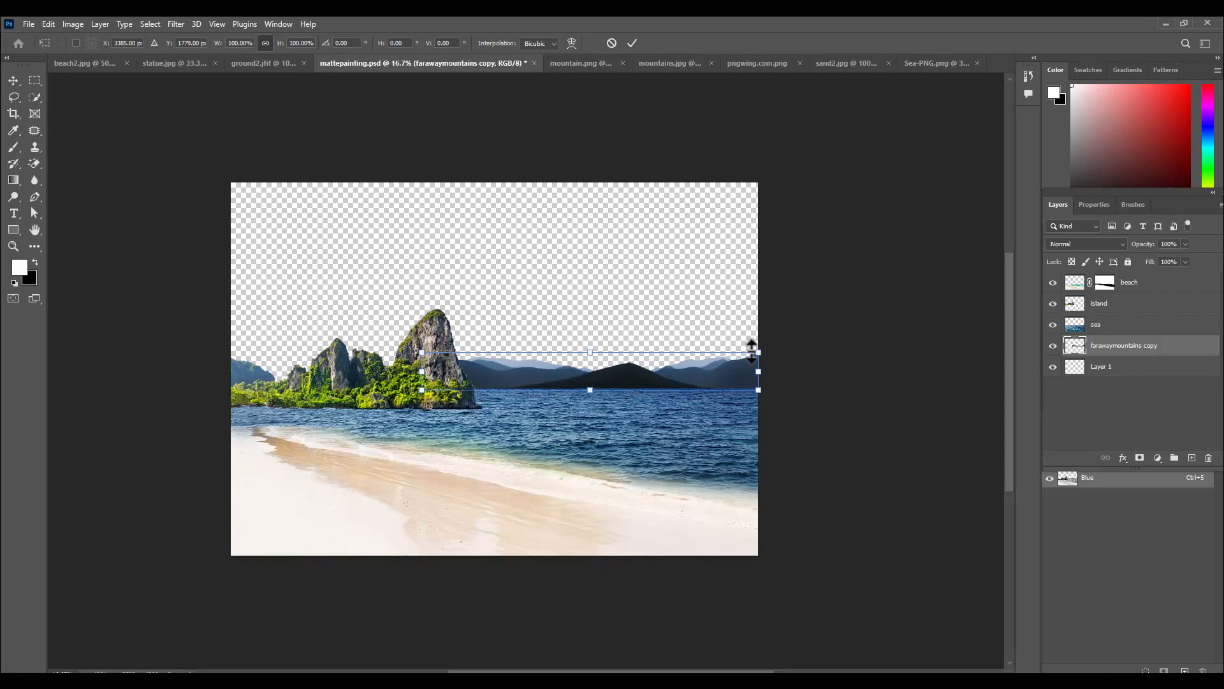
{"action": "left_click_drag", "start_coordinate": [757, 353], "coordinate": [734, 374]}
{"action": "key", "text": "Down"}
{"action": "key", "text": "Down"}
{"action": "key", "text": "Down"}
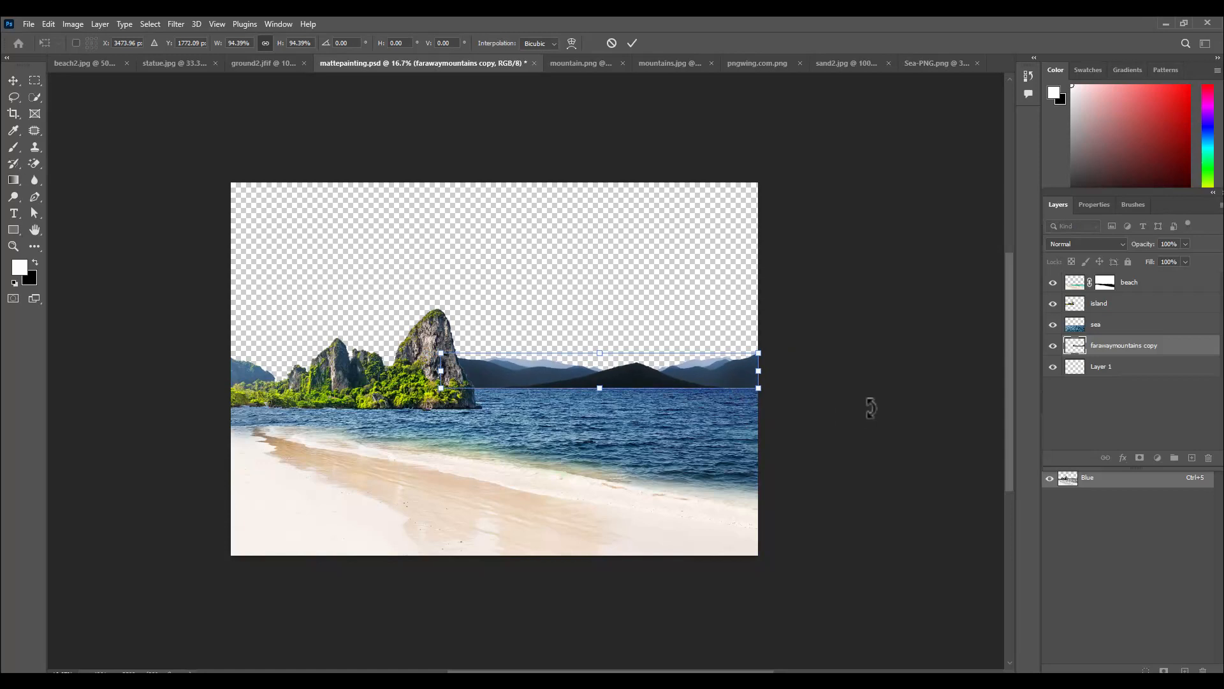
{"action": "key", "text": "Down"}
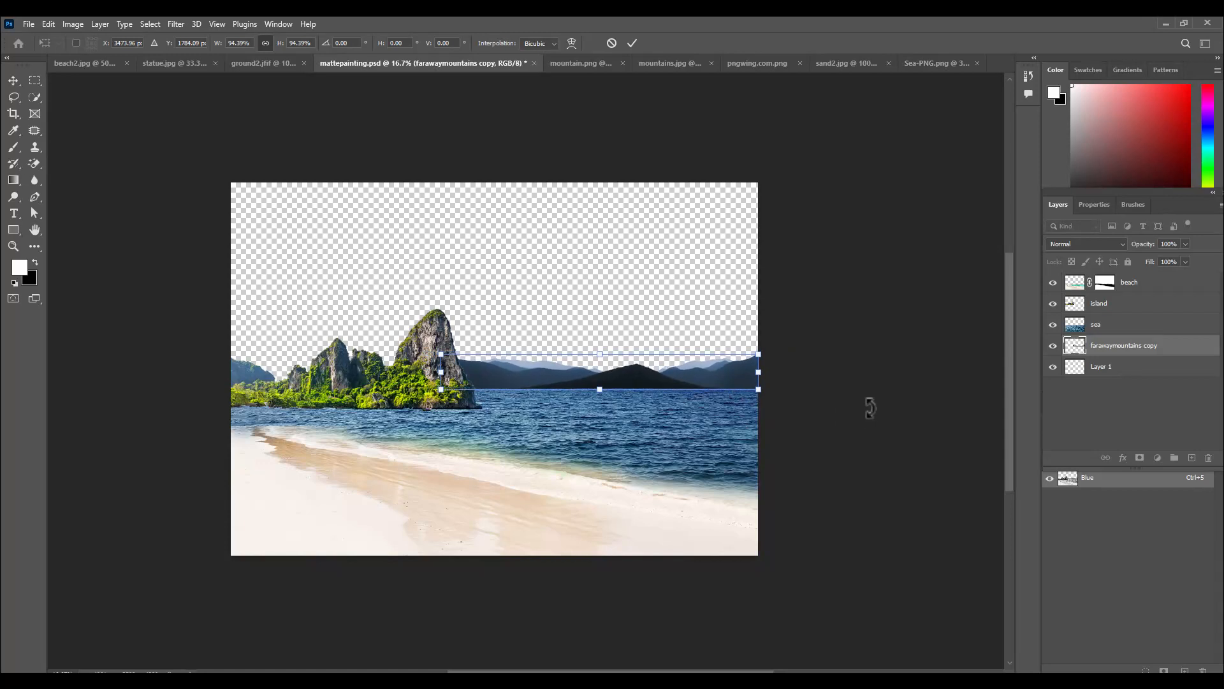
{"action": "key", "text": "Return"}
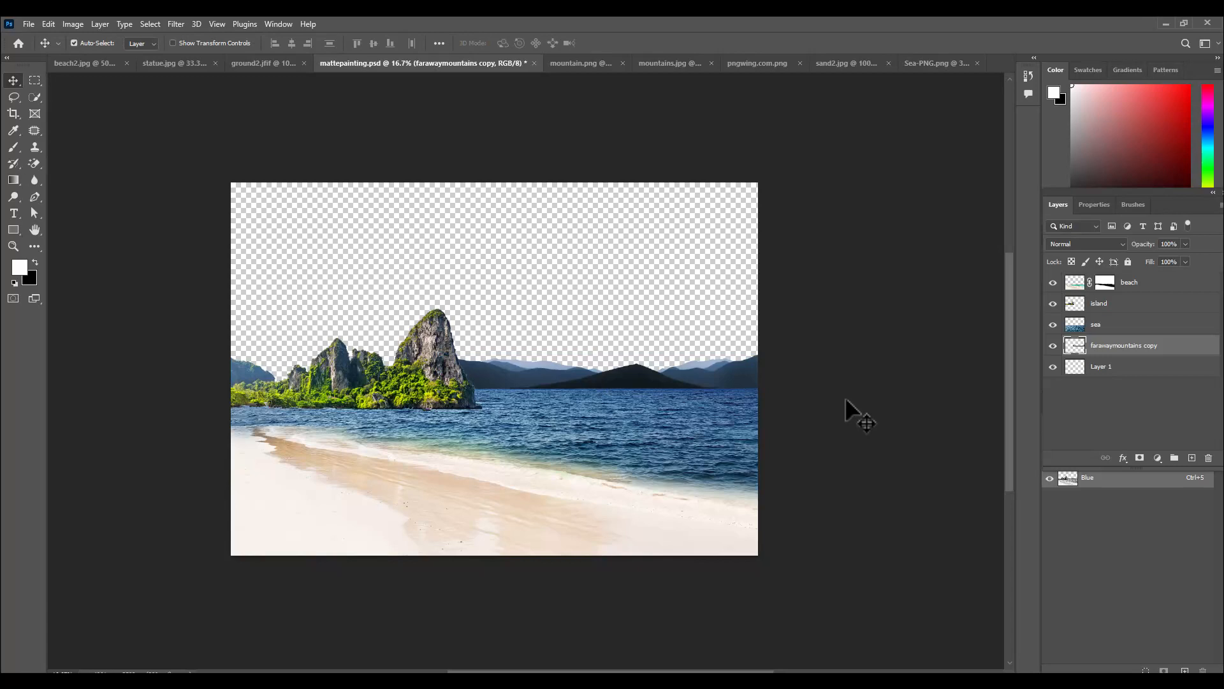
Step: Duplicate the merged faraway mountains and place the copy behind the island at the canvas's left side
{"action": "left_click_drag", "start_coordinate": [546, 382], "coordinate": [232, 376]}
{"action": "left_click_drag", "start_coordinate": [193, 378], "coordinate": [191, 377]}
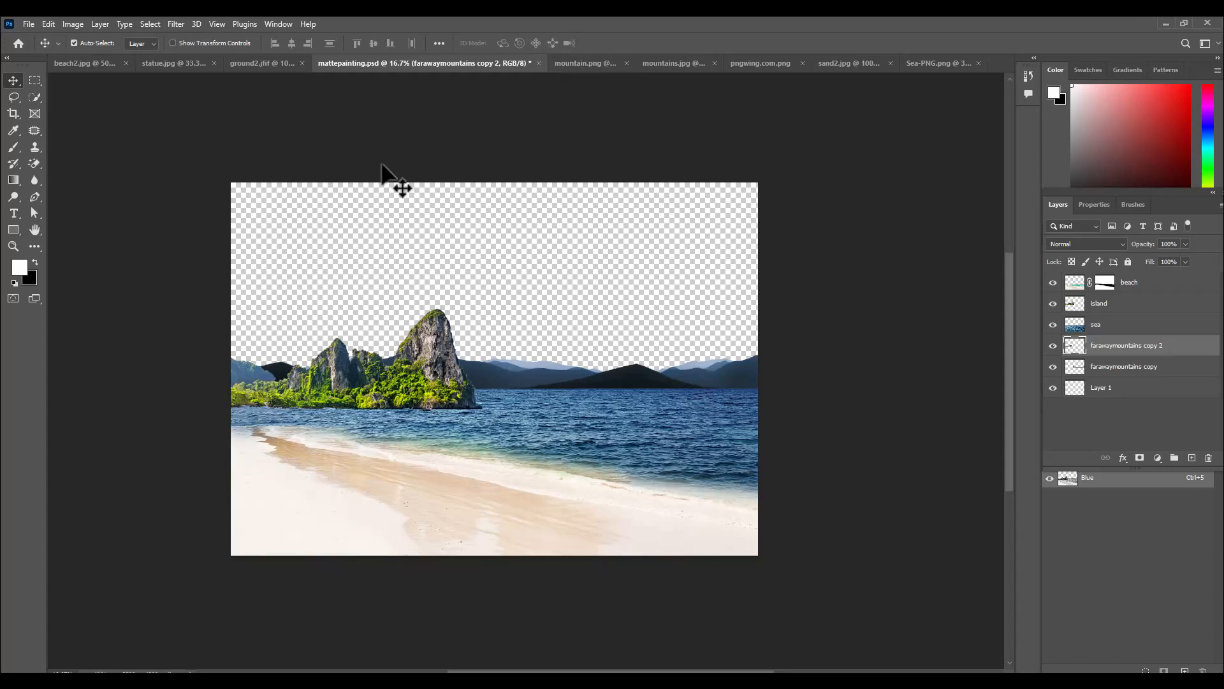
Step: Select the stone face in statue.jpg with the Quick Selection tool, excluding the neck and base below the chin
{"action": "left_click", "coordinate": [182, 64]}
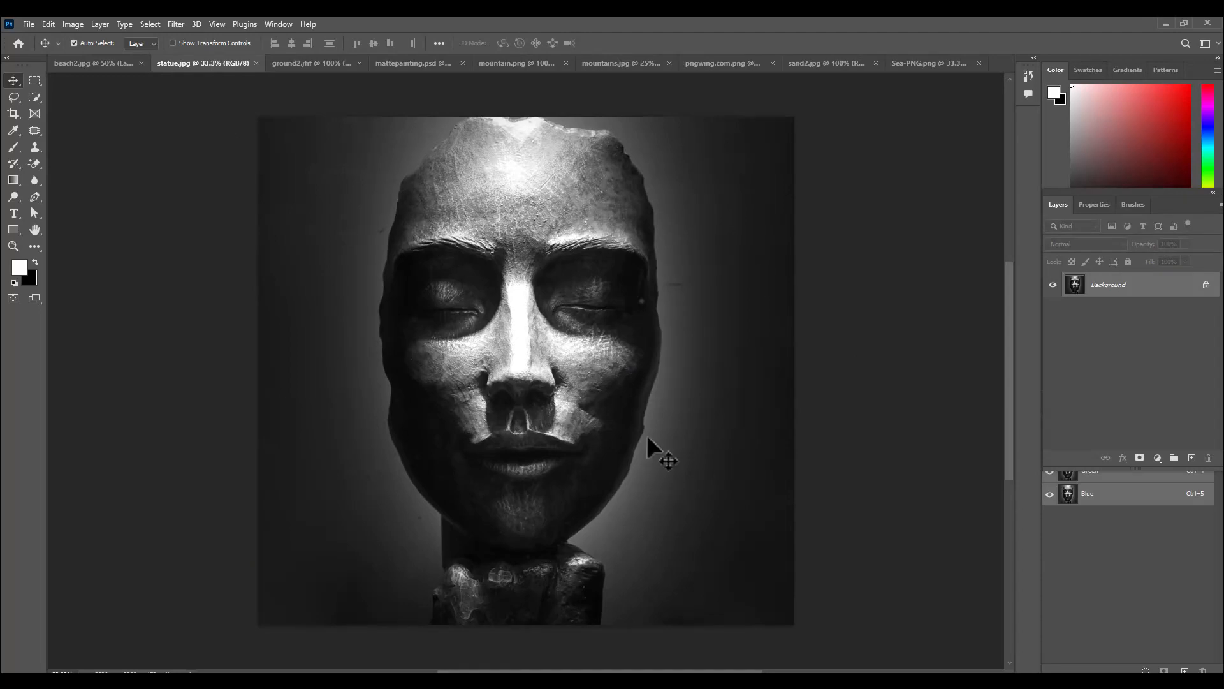
{"action": "left_click_drag", "start_coordinate": [32, 94], "coordinate": [110, 118]}
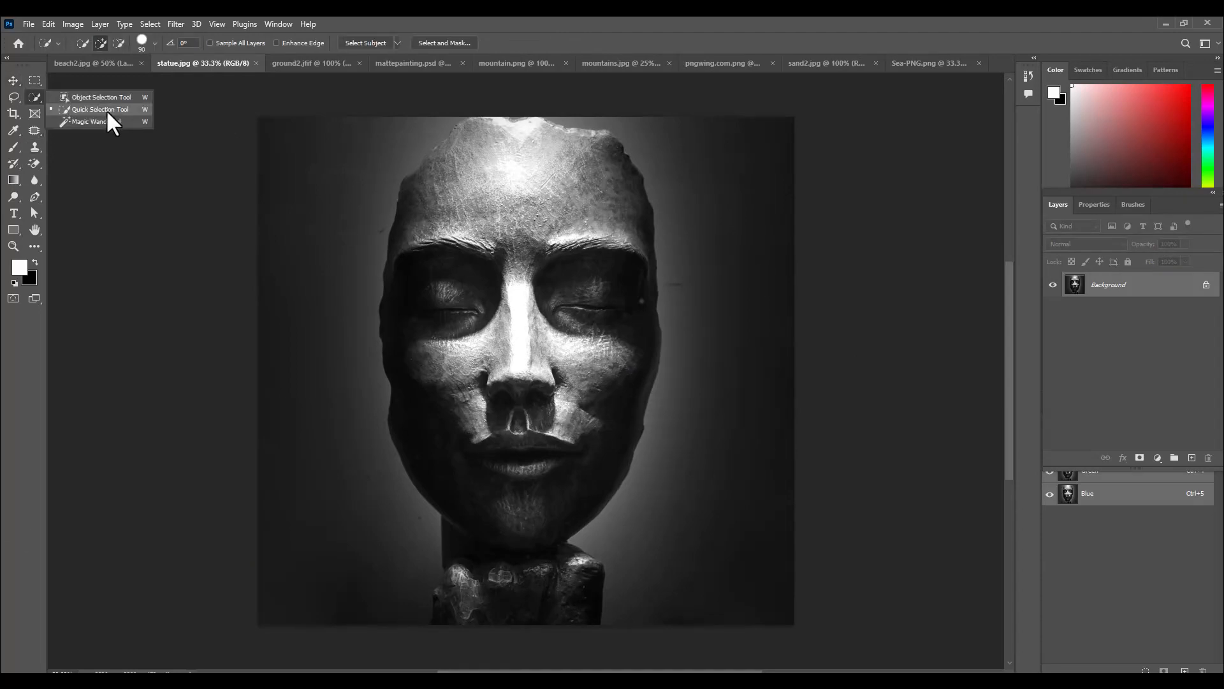
{"action": "left_click", "coordinate": [97, 110]}
{"action": "mouse_move", "coordinate": [481, 164]}
{"action": "left_mouse_down"}
{"action": "mouse_move", "coordinate": [490, 131]}
{"action": "mouse_move", "coordinate": [542, 149]}
{"action": "mouse_move", "coordinate": [592, 187]}
{"action": "mouse_move", "coordinate": [619, 267]}
{"action": "mouse_move", "coordinate": [622, 334]}
{"action": "mouse_move", "coordinate": [510, 493]}
{"action": "mouse_move", "coordinate": [466, 441]}
{"action": "mouse_move", "coordinate": [434, 351]}
{"action": "mouse_move", "coordinate": [416, 202]}
{"action": "mouse_move", "coordinate": [450, 163]}
{"action": "left_mouse_up"}
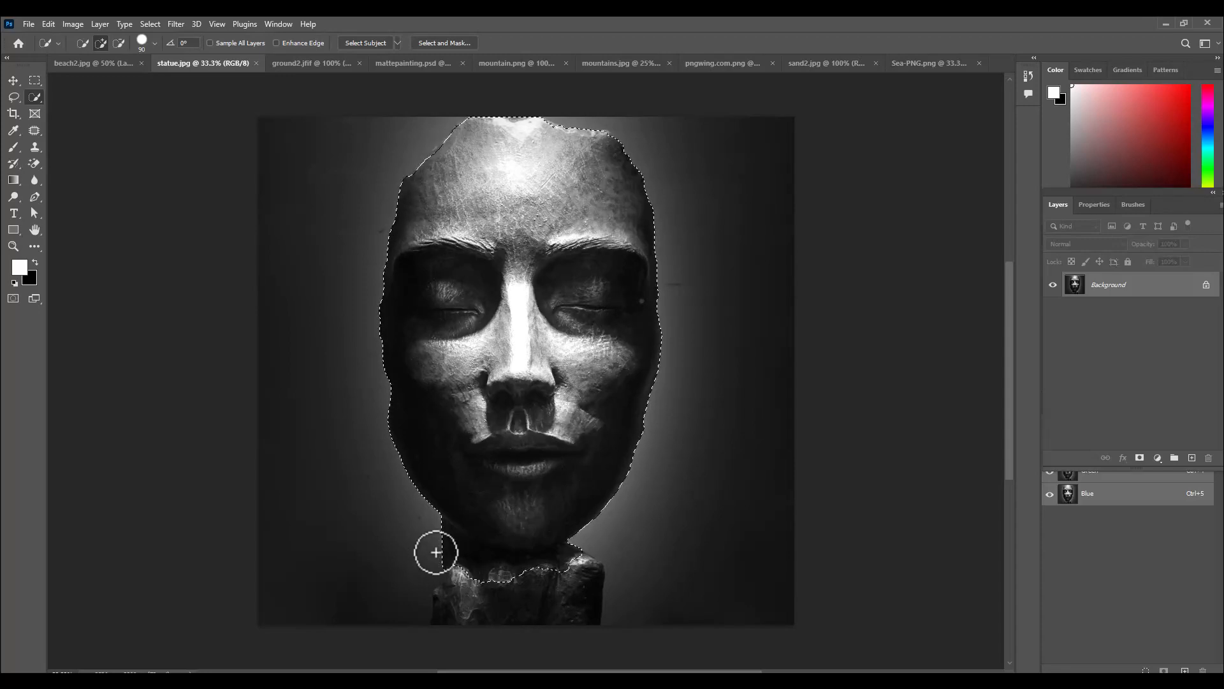
{"action": "mouse_move", "coordinate": [441, 546]}
{"action": "left_mouse_down"}
{"action": "mouse_move", "coordinate": [437, 527]}
{"action": "mouse_move", "coordinate": [508, 574]}
{"action": "mouse_move", "coordinate": [565, 560]}
{"action": "mouse_move", "coordinate": [468, 582]}
{"action": "mouse_move", "coordinate": [446, 566]}
{"action": "left_mouse_up"}
{"action": "left_click_drag", "start_coordinate": [478, 522], "coordinate": [547, 542]}
Step: Feather the face selection by 1 pixel
{"action": "right_click", "coordinate": [514, 177]}
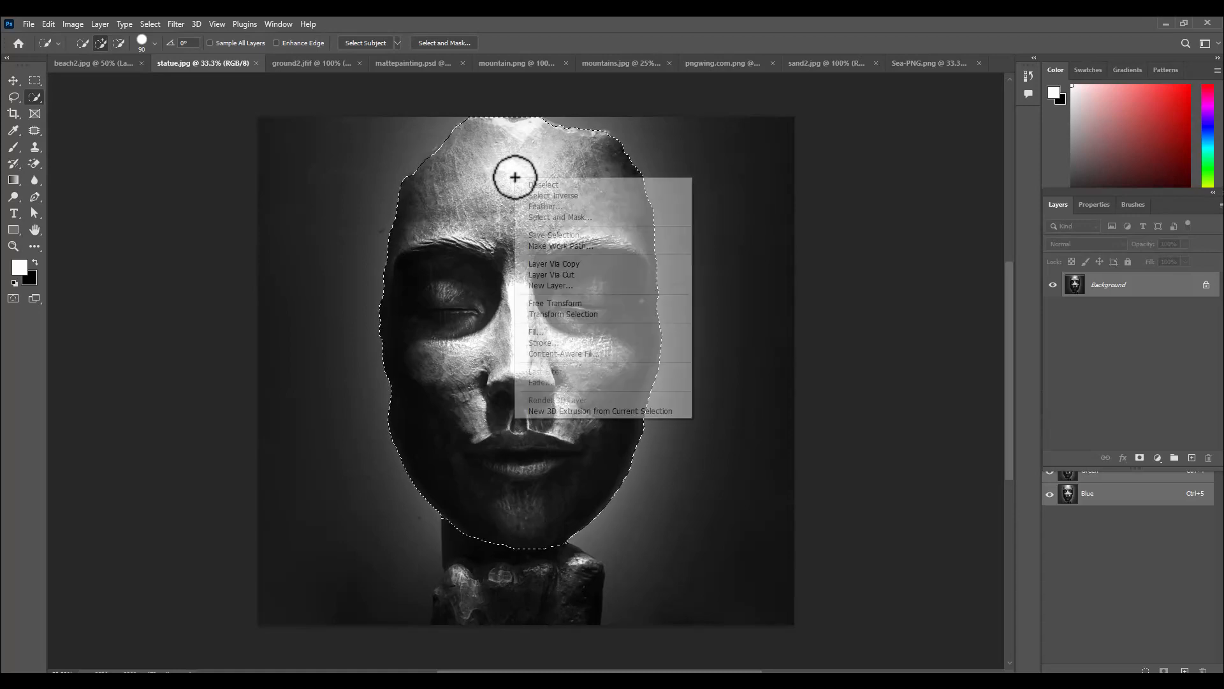
{"action": "left_click", "coordinate": [542, 205]}
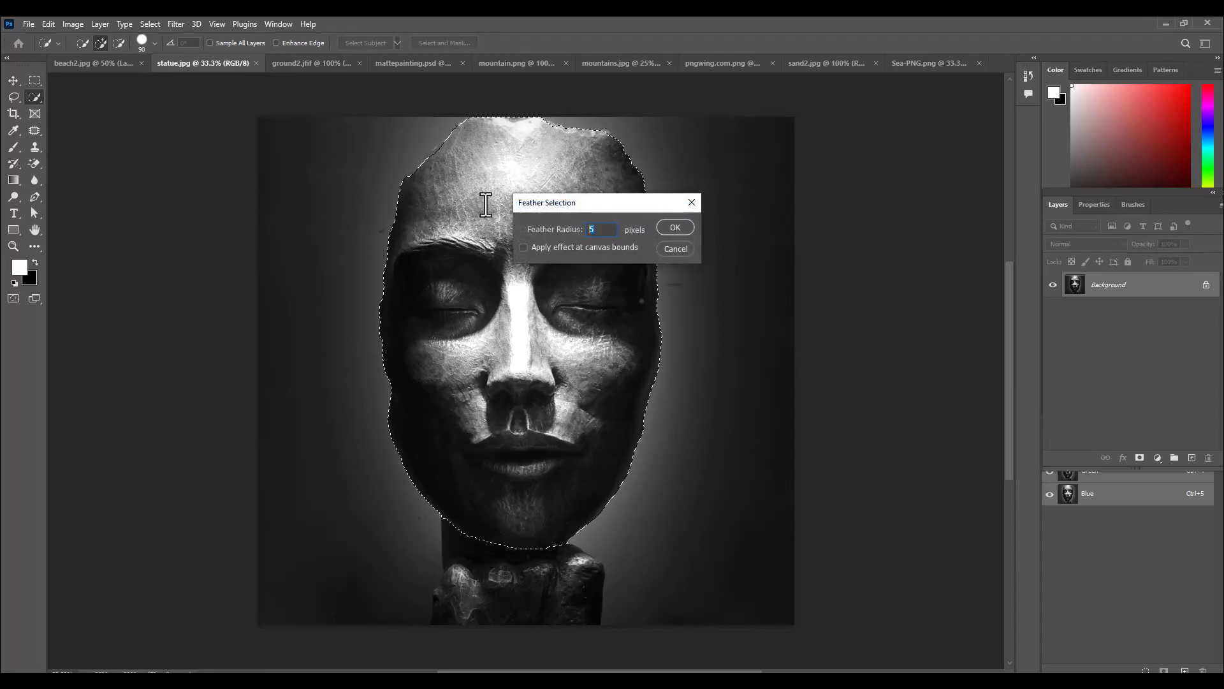
{"action": "type", "text": "1"}
{"action": "left_click_drag", "start_coordinate": [617, 200], "coordinate": [727, 204]}
{"action": "left_click", "coordinate": [786, 226]}
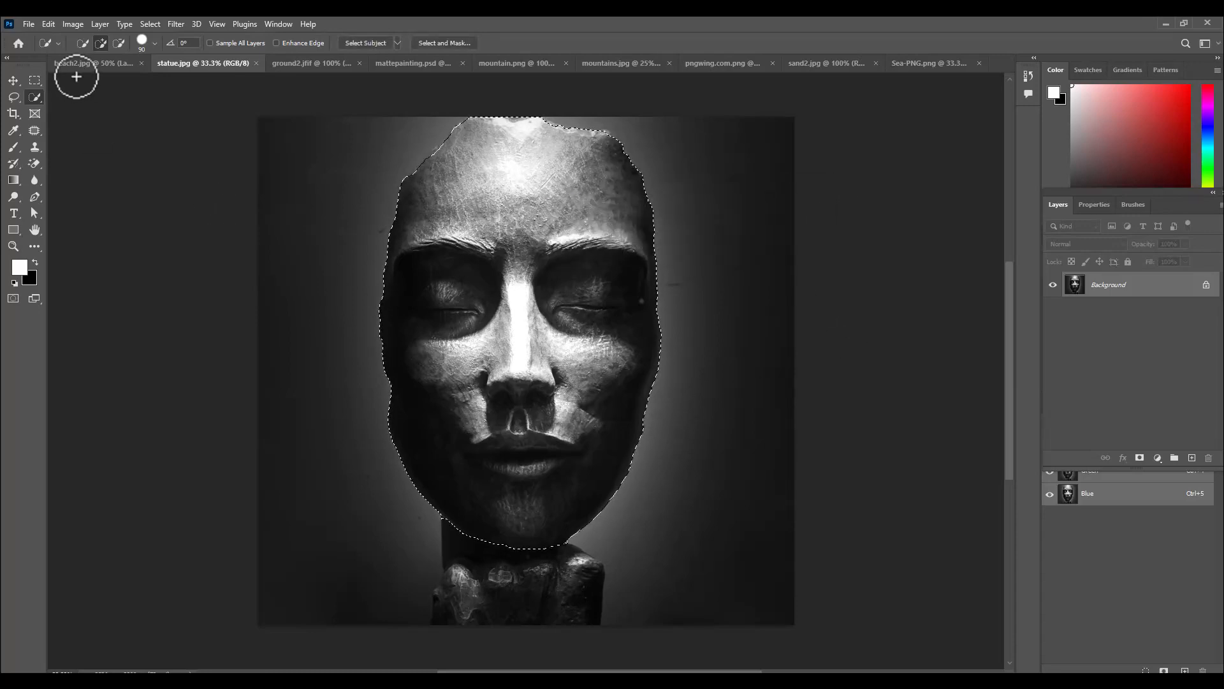
Step: Bring the selected face into mattepainting.psd and place its layer above the beach layer
{"action": "left_click", "coordinate": [10, 77]}
{"action": "left_click_drag", "start_coordinate": [475, 147], "coordinate": [454, 348]}
{"action": "left_click_drag", "start_coordinate": [1151, 347], "coordinate": [1141, 281]}
Step: Scale the face to 24.97% and position it over the tall rock peak of the island
{"action": "key", "text": "ctrl+plus"}
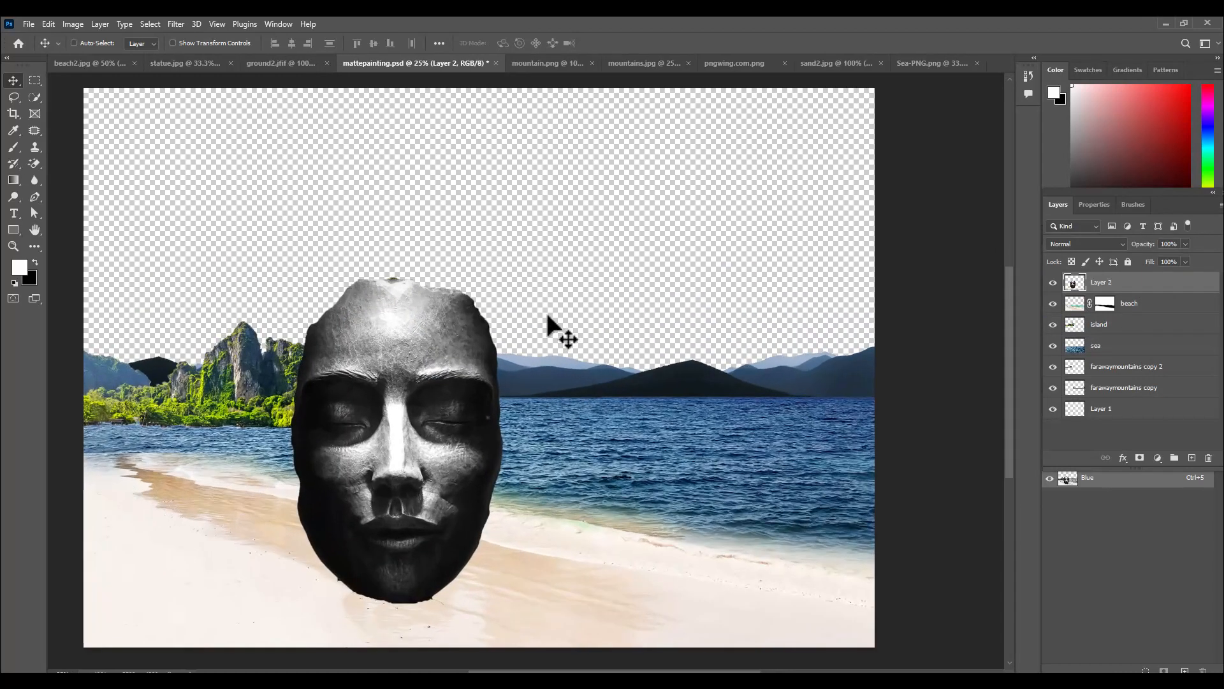
{"action": "key", "text": "ctrl+plus"}
{"action": "left_click_drag", "start_coordinate": [412, 347], "coordinate": [419, 297]}
{"action": "key", "text": "ctrl+t"}
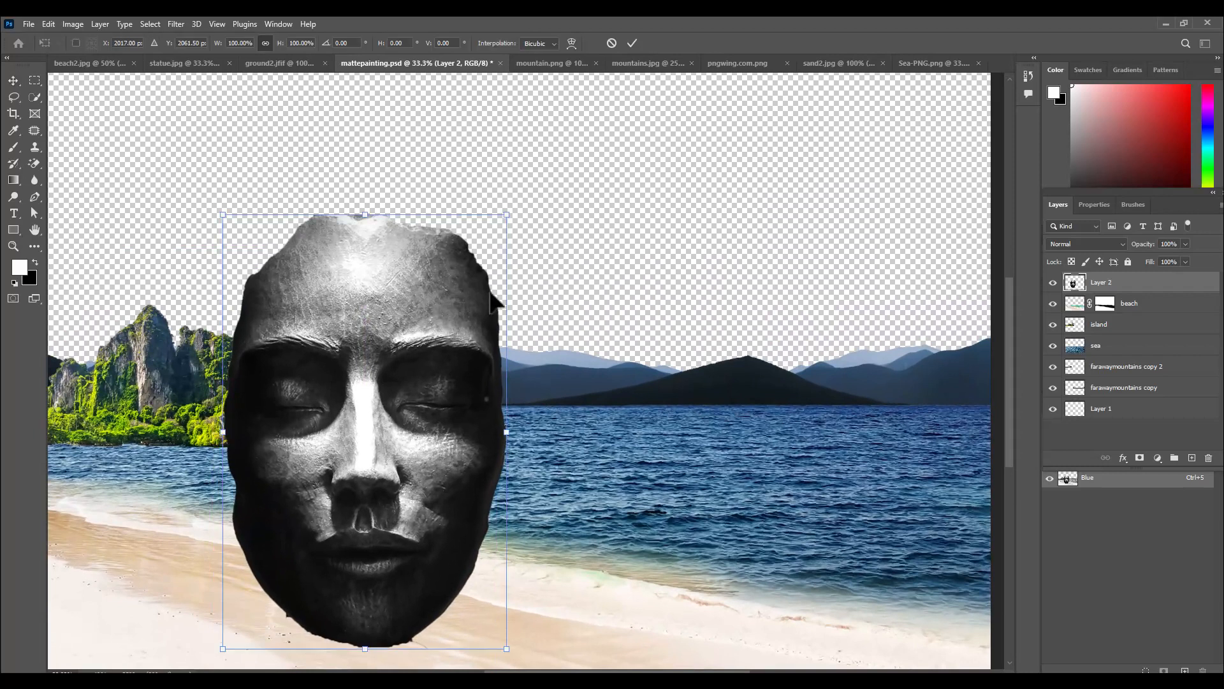
{"action": "left_click_drag", "start_coordinate": [506, 215], "coordinate": [408, 366]}
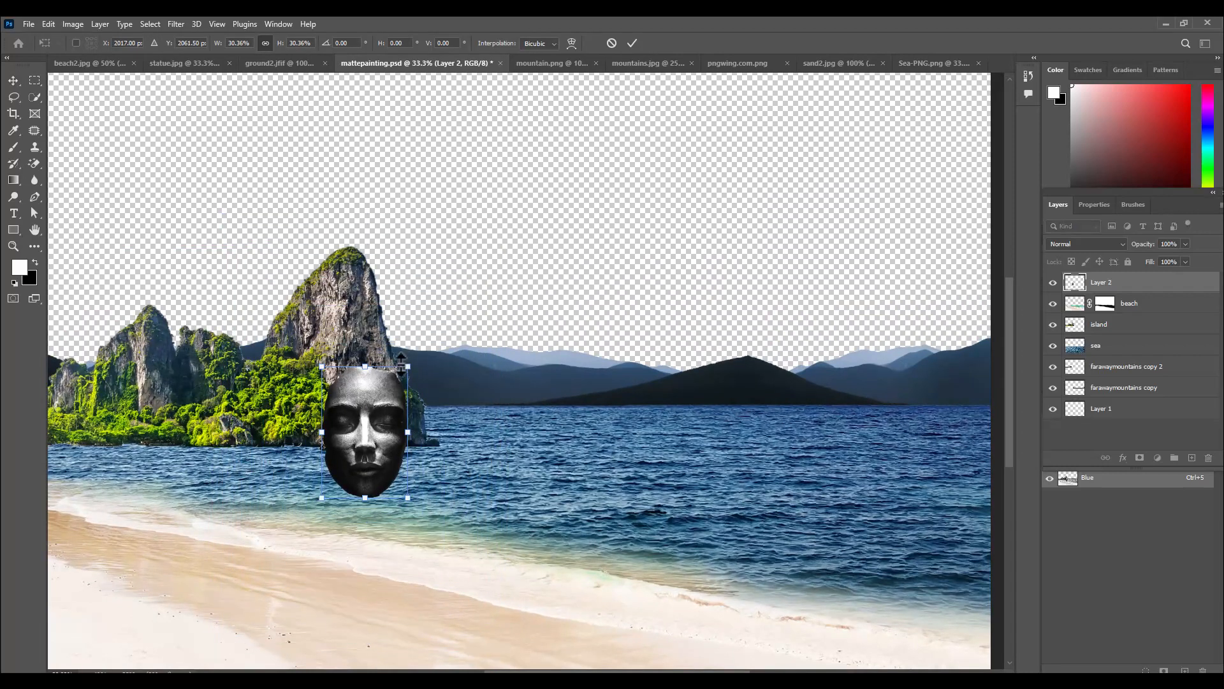
{"action": "left_click_drag", "start_coordinate": [383, 415], "coordinate": [358, 315]}
{"action": "mouse_move", "coordinate": [385, 268]}
{"action": "left_mouse_down"}
{"action": "mouse_move", "coordinate": [401, 273]}
{"action": "mouse_move", "coordinate": [377, 280]}
{"action": "left_mouse_up"}
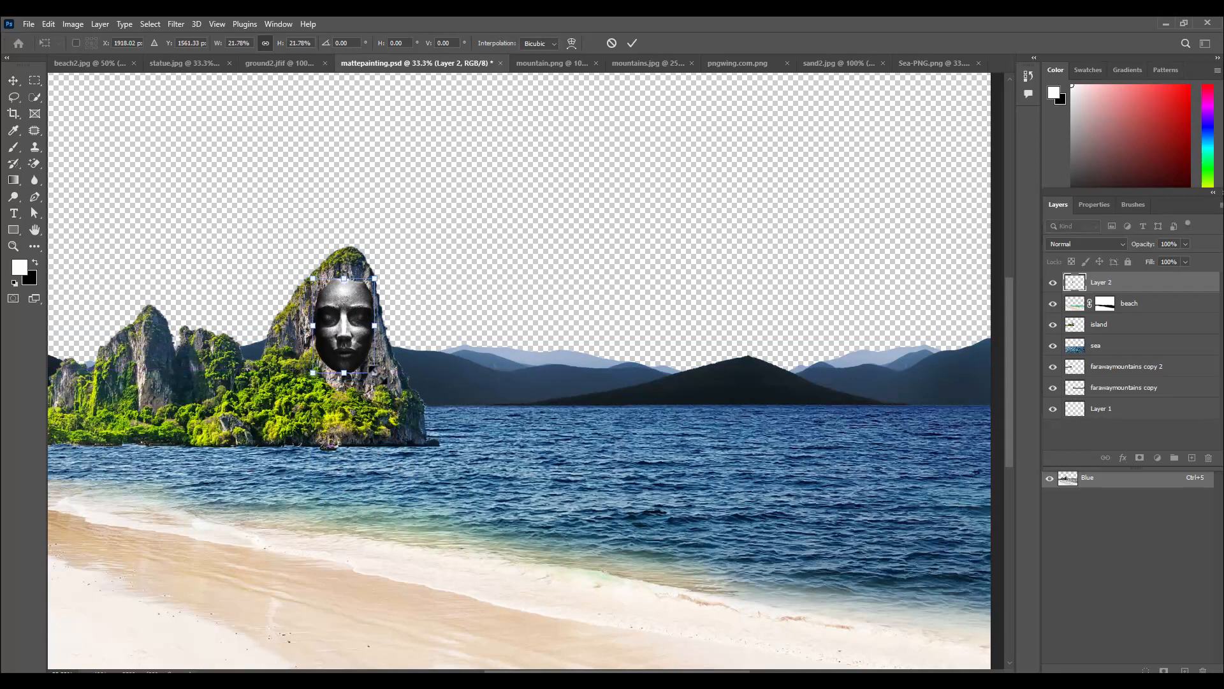
{"action": "left_click_drag", "start_coordinate": [375, 373], "coordinate": [383, 382]}
{"action": "left_click_drag", "start_coordinate": [364, 304], "coordinate": [354, 304]}
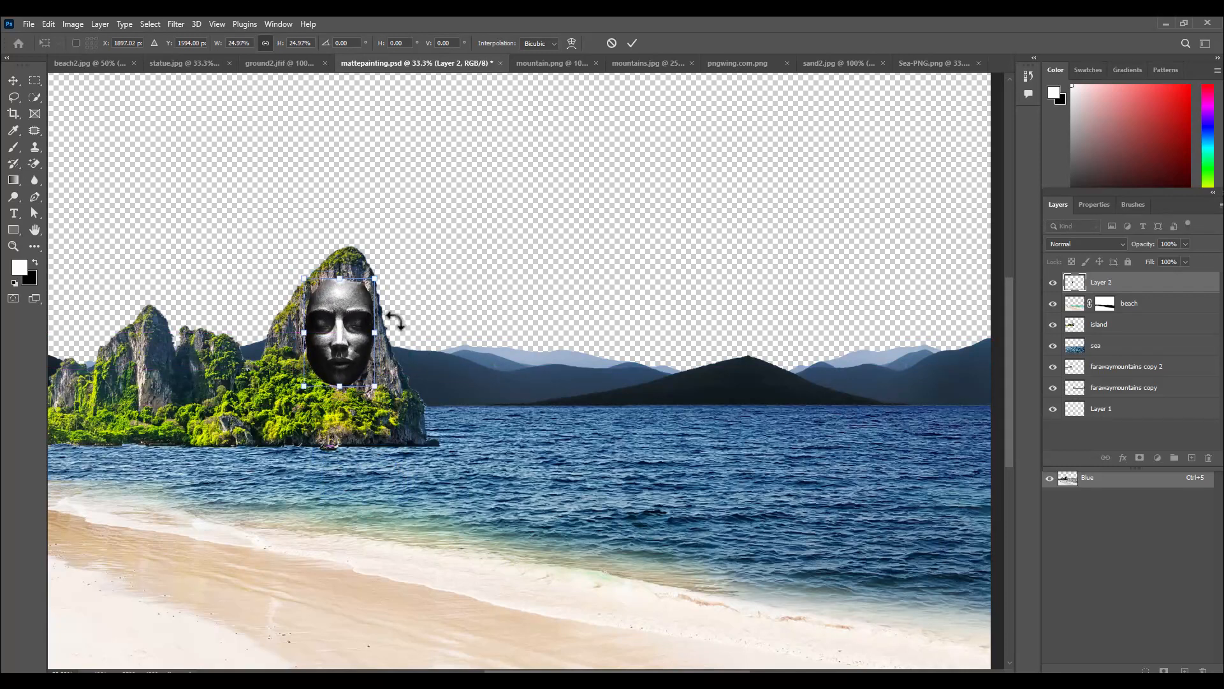
Step: Nudge the face slightly up and to the right to fit the rock peak, and apply the transform
{"action": "key", "text": "Up"}
{"action": "key", "text": "Up"}
{"action": "key", "text": "Left"}
{"action": "key", "text": "Up"}
{"action": "key", "text": "Up"}
{"action": "key", "text": "Up"}
{"action": "key", "text": "Right"}
{"action": "key", "text": "Right"}
{"action": "key", "text": "Right"}
{"action": "key", "text": "Right"}
{"action": "key", "text": "Right"}
{"action": "key", "text": "Right"}
{"action": "key", "text": "Right"}
{"action": "key", "text": "Right"}
{"action": "key", "text": "Right"}
{"action": "key", "text": "Up"}
{"action": "key", "text": "Up"}
{"action": "key", "text": "Up"}
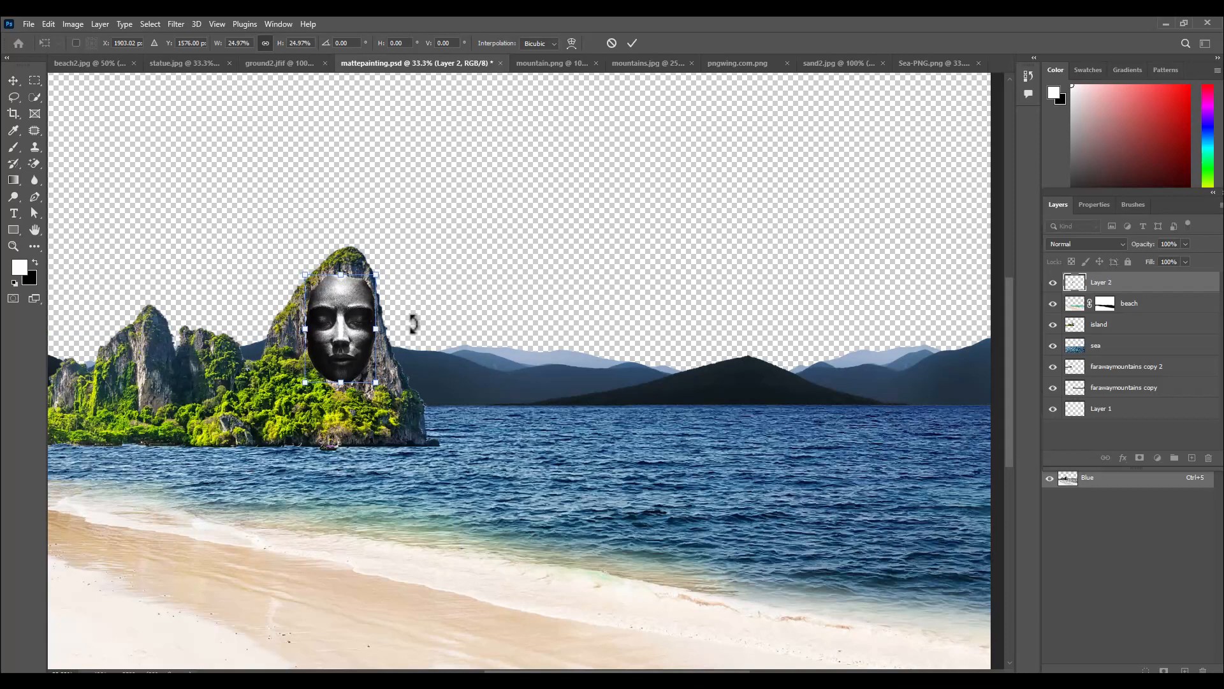
{"action": "key", "text": "Return"}
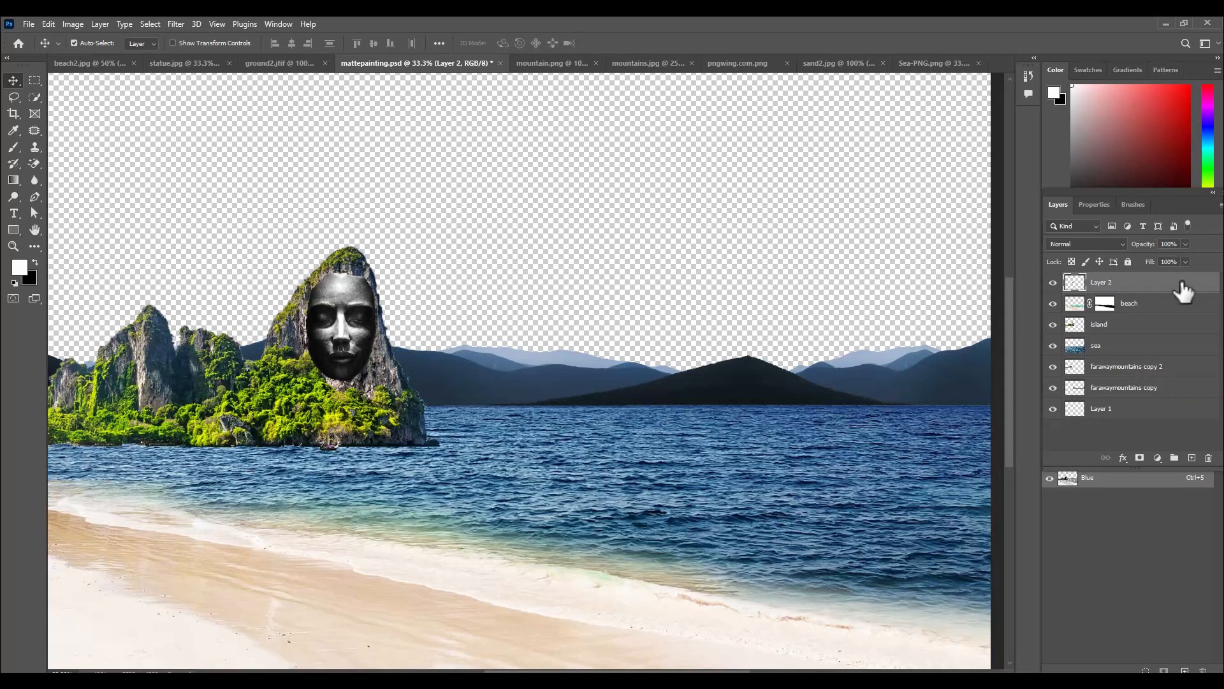
Step: Rename the face's layer "sleepinglady"
{"action": "double_click", "coordinate": [1119, 286]}
{"action": "key", "text": "Return"}
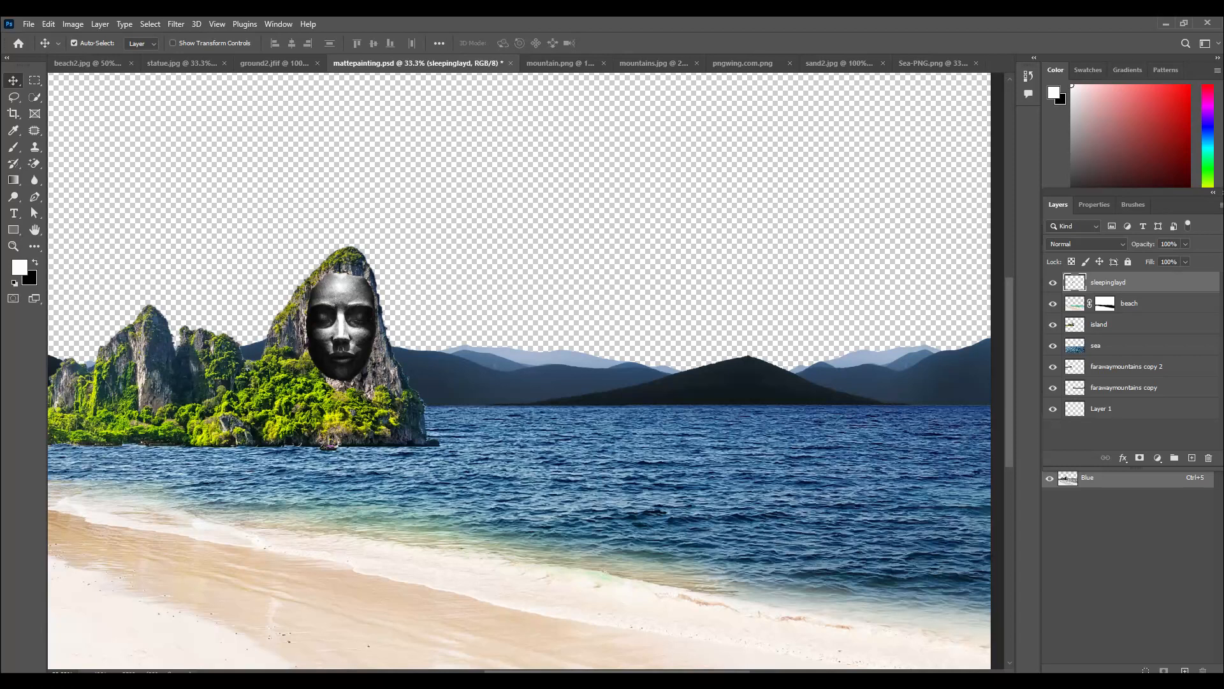
{"action": "double_click", "coordinate": [1110, 283]}
{"action": "key", "text": "Right"}
{"action": "type", "text": "dy"}
{"action": "key", "text": "Return"}
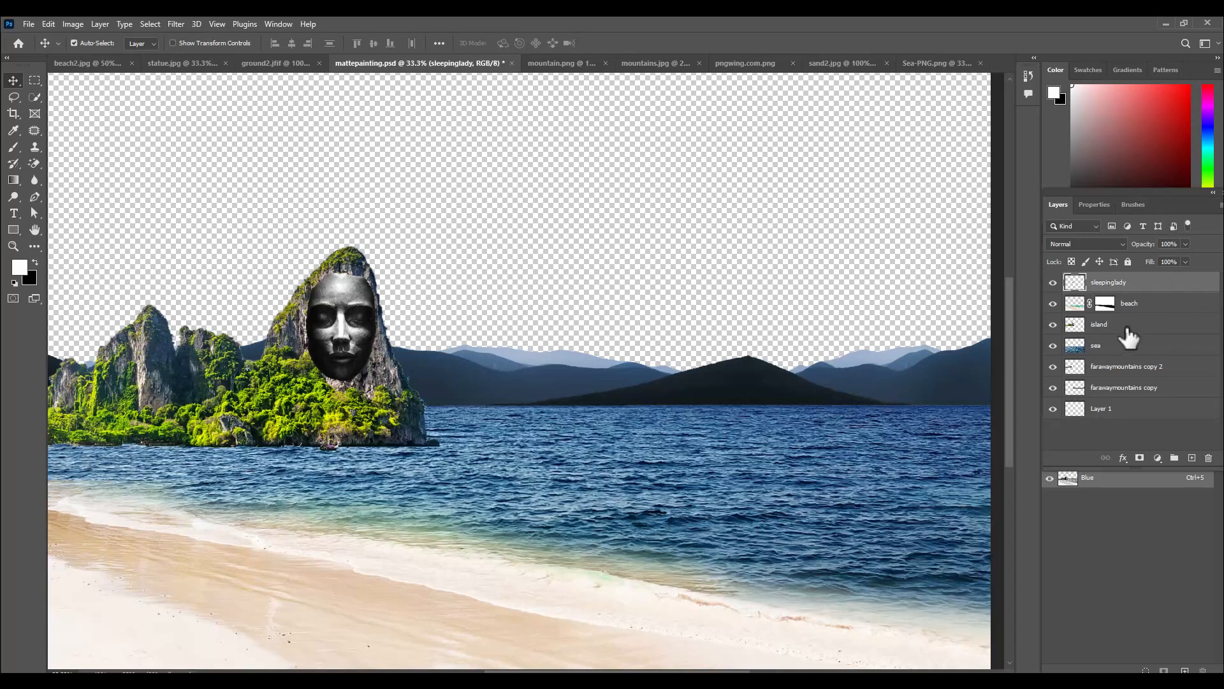
Step: Add a layer mask to sleepinglady and paint black around the face's outline with a soft 125 px brush, blending it into the rock
{"action": "left_click", "coordinate": [1140, 458]}
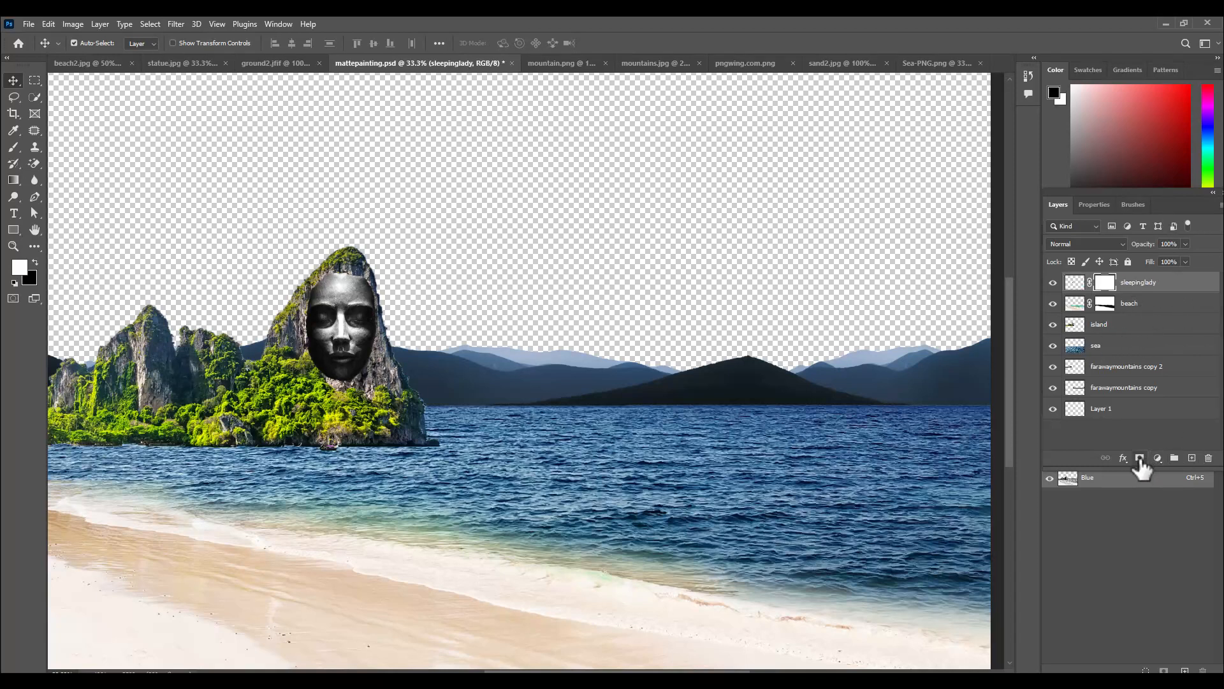
{"action": "left_click", "coordinate": [12, 148]}
{"action": "left_click", "coordinate": [37, 149]}
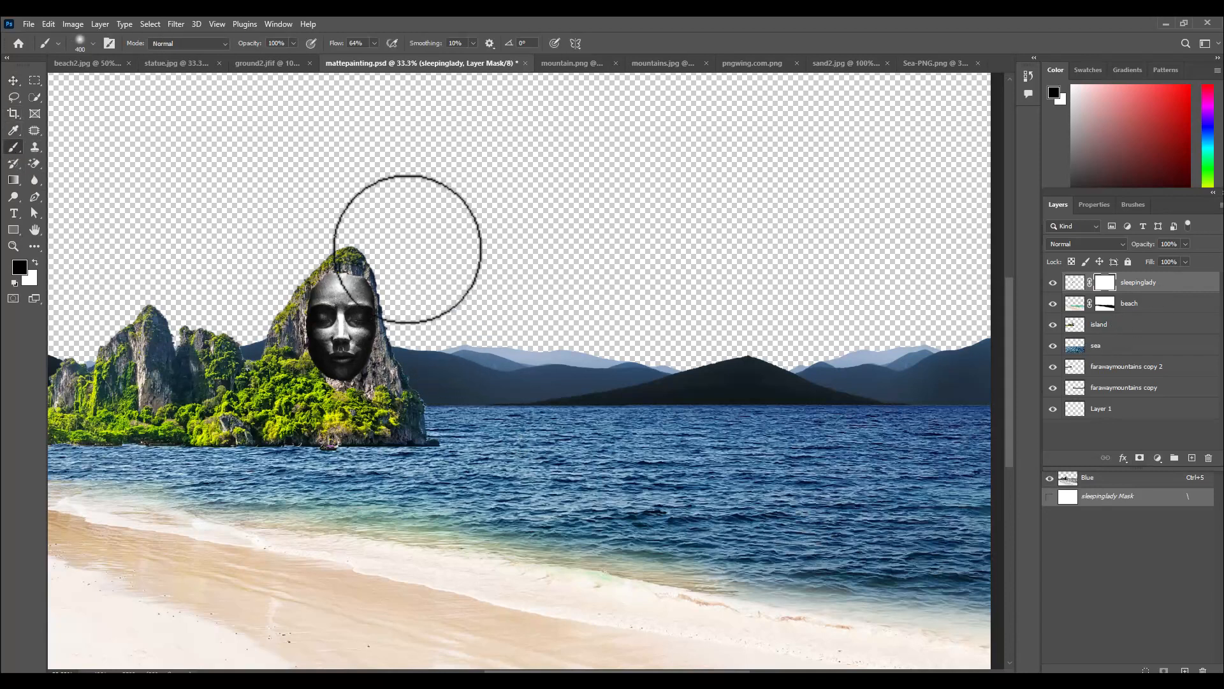
{"action": "key", "text": "bracketleft"}
{"action": "key", "text": "bracketleft"}
{"action": "key", "text": "bracketleft"}
{"action": "key", "text": "bracketleft"}
{"action": "key", "text": "bracketleft"}
{"action": "key", "text": "bracketleft"}
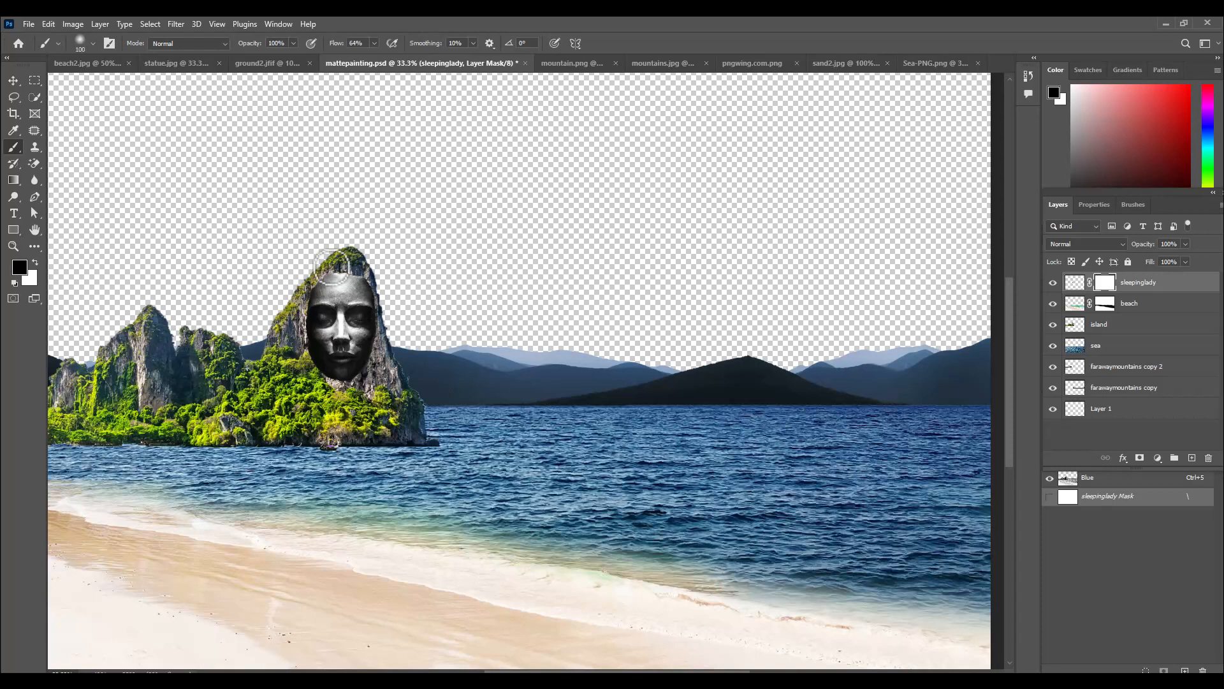
{"action": "key", "text": "bracketleft"}
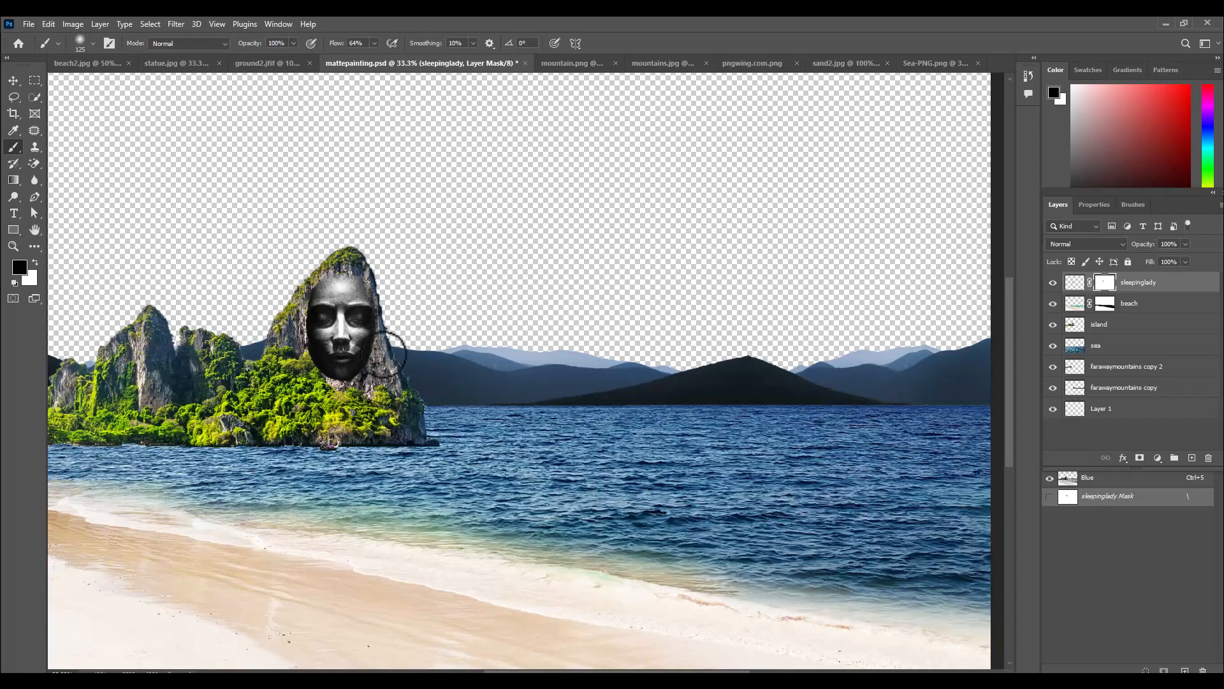
{"action": "mouse_move", "coordinate": [376, 363]}
{"action": "left_mouse_down"}
{"action": "mouse_move", "coordinate": [352, 395]}
{"action": "mouse_move", "coordinate": [330, 390]}
{"action": "mouse_move", "coordinate": [303, 342]}
{"action": "mouse_move", "coordinate": [301, 278]}
{"action": "mouse_move", "coordinate": [304, 293]}
{"action": "mouse_move", "coordinate": [338, 251]}
{"action": "left_mouse_up"}
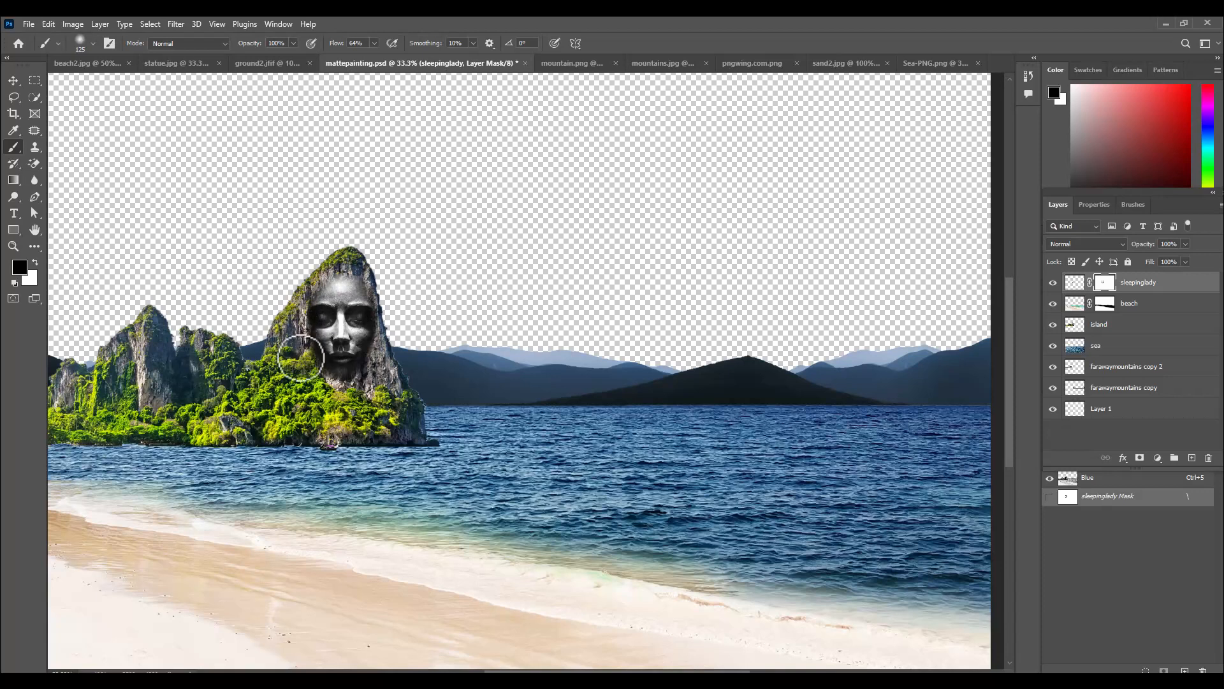
Step: Scale the masked face up to 109.25% on the rock peak
{"action": "key", "text": "v"}
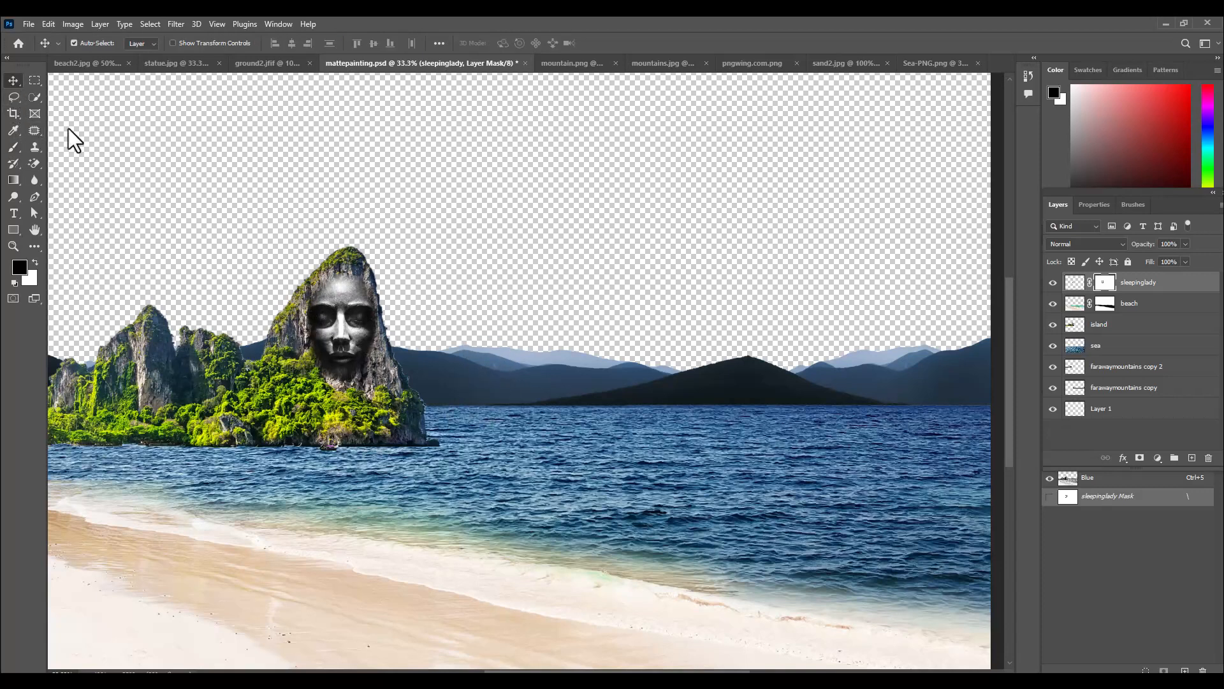
{"action": "key", "text": "ctrl+t"}
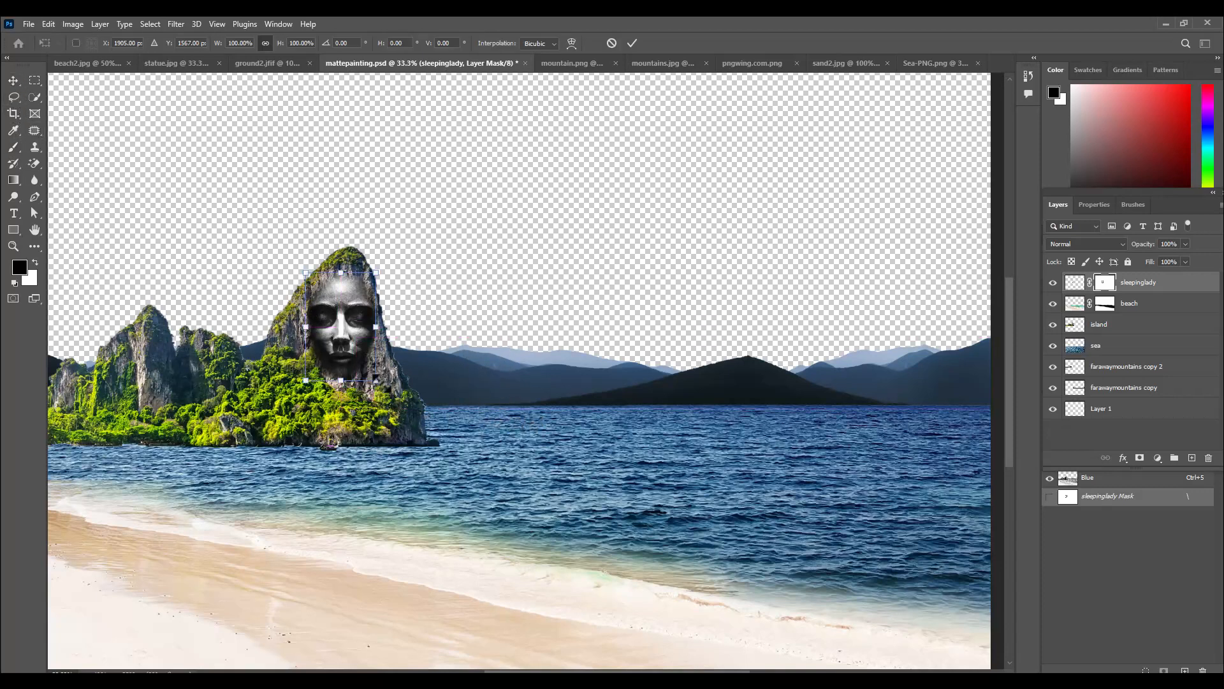
{"action": "left_click_drag", "start_coordinate": [377, 382], "coordinate": [379, 386]}
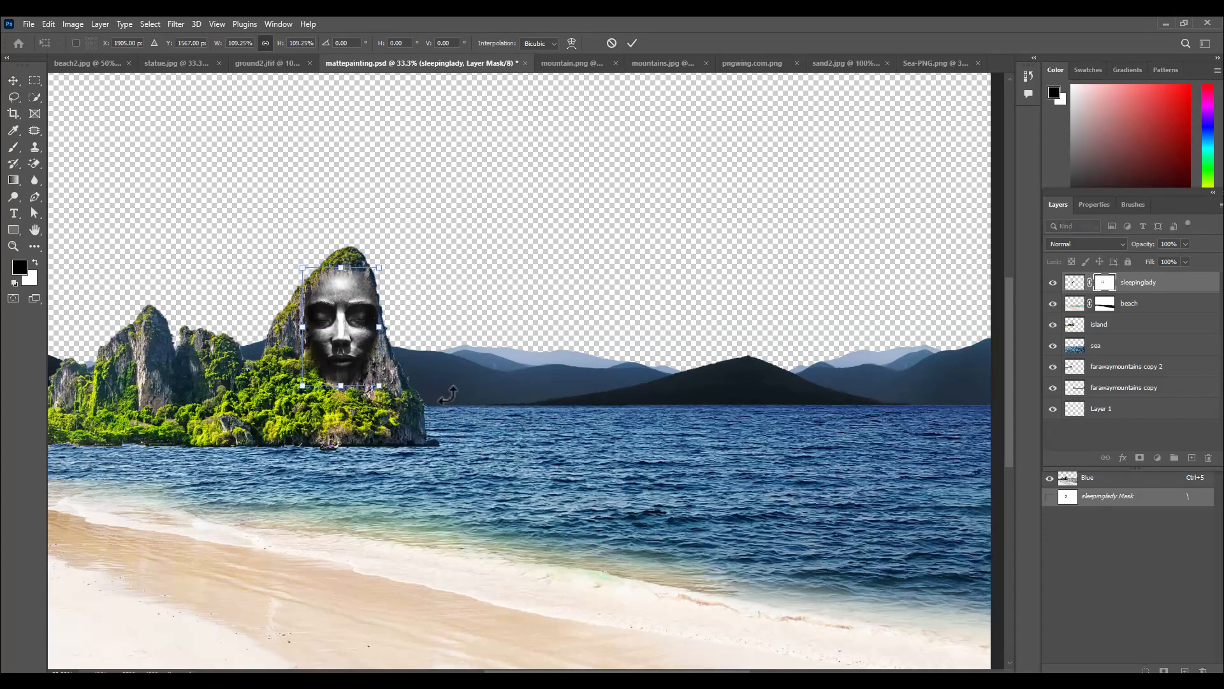
{"action": "key", "text": "Return"}
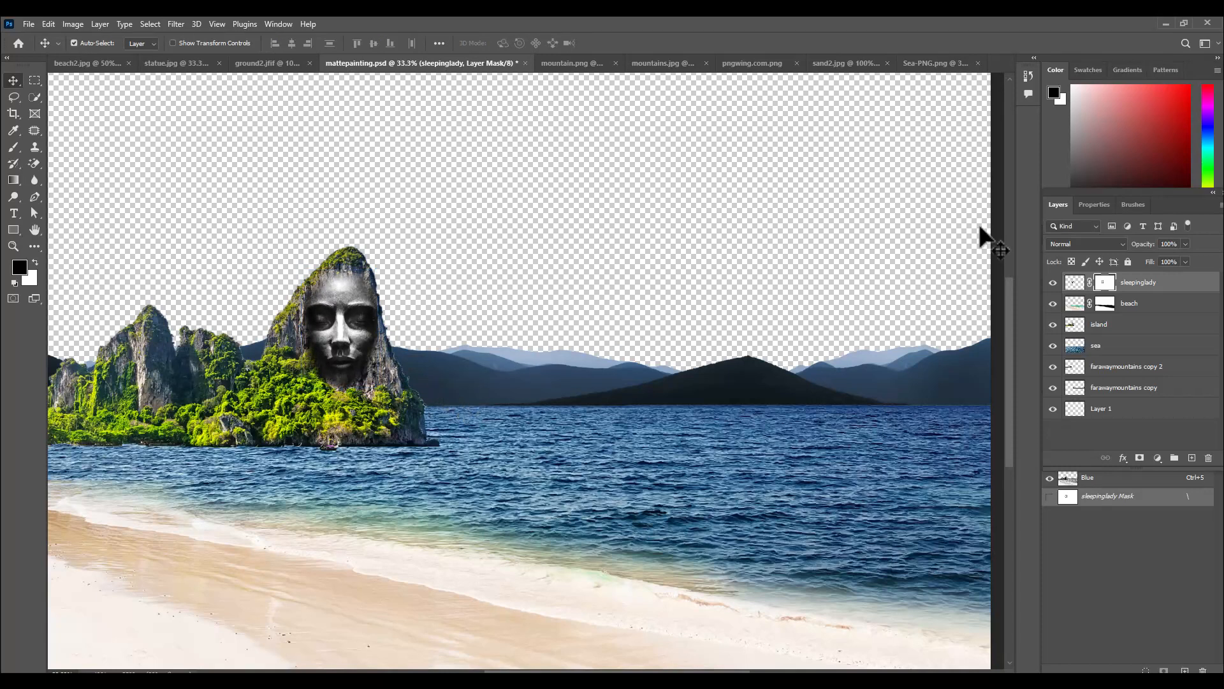
Step: Set the sleepinglady layer's blend mode to Darken
{"action": "left_click", "coordinate": [1075, 281]}
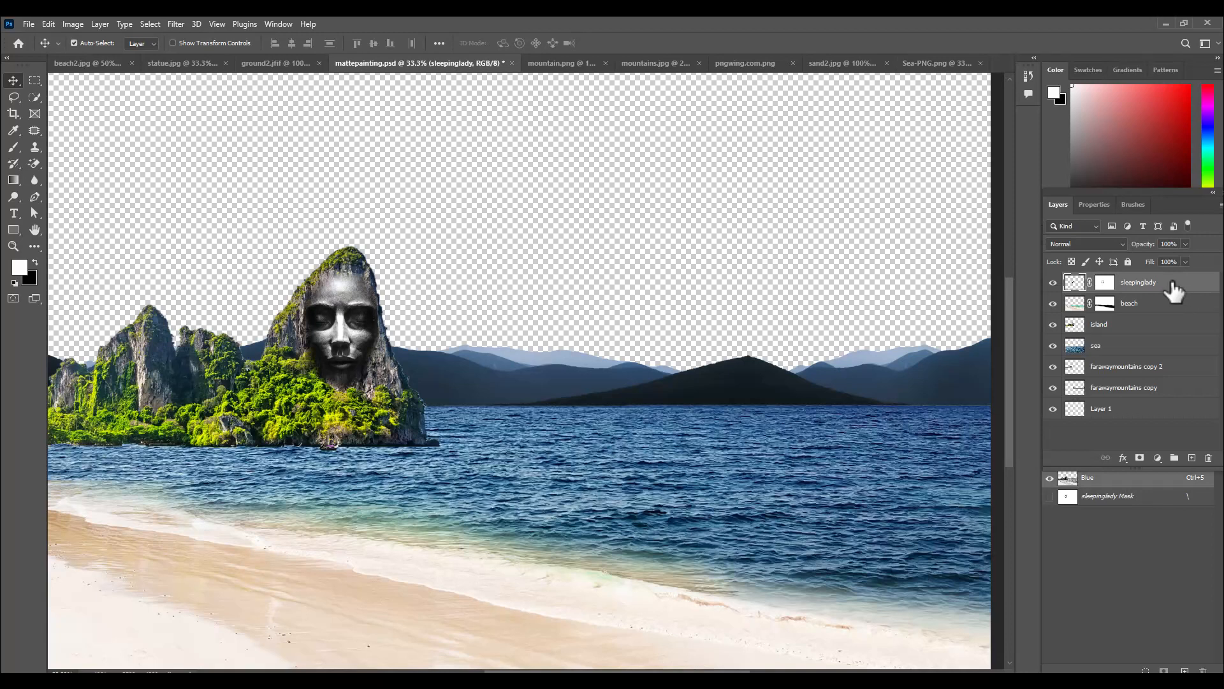
{"action": "left_click", "coordinate": [1094, 243]}
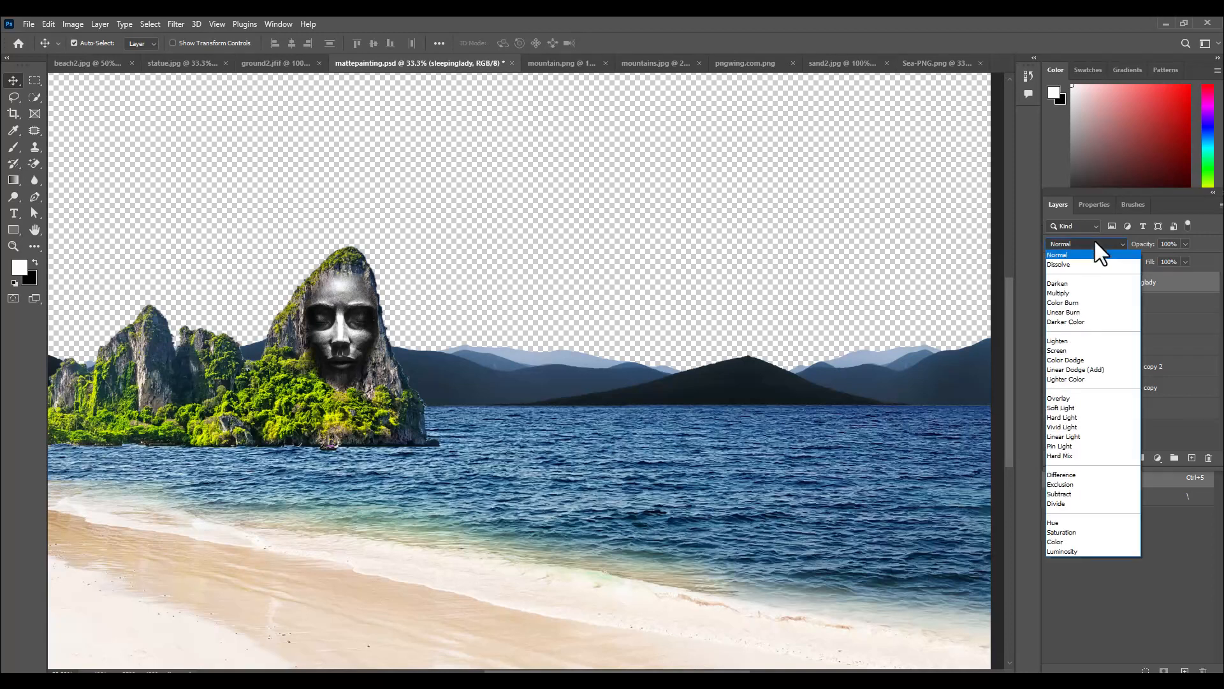
{"action": "left_click", "coordinate": [1092, 282]}
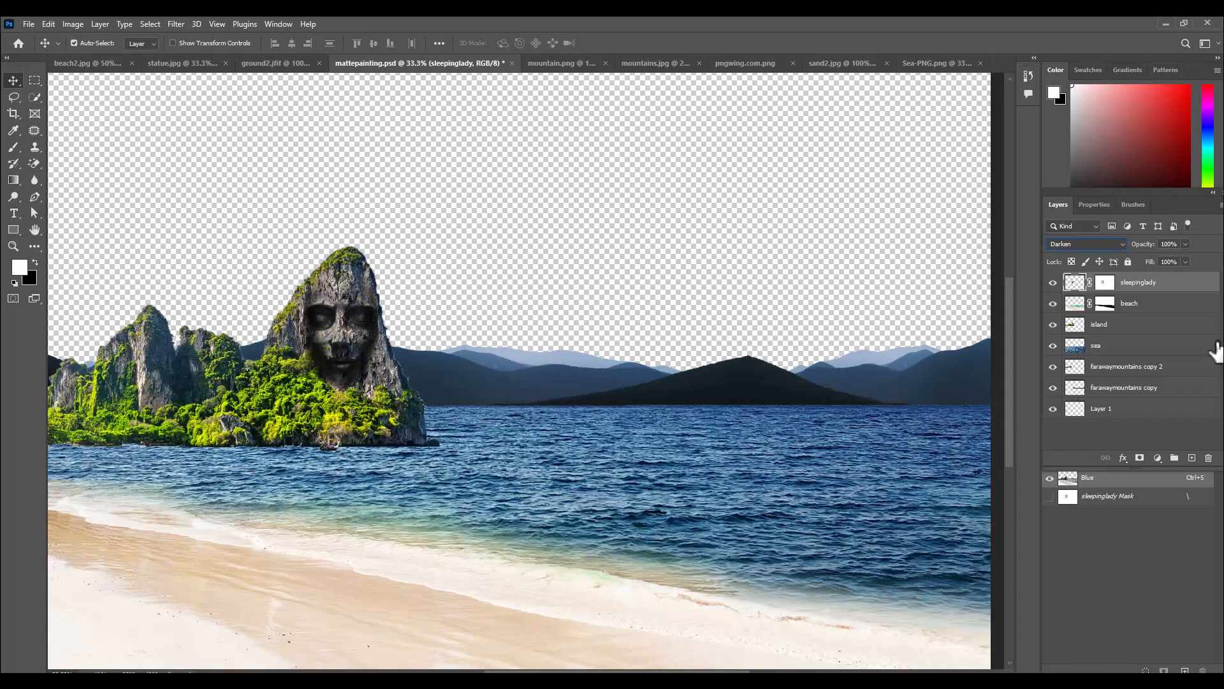
Step: Select the entire mountain landmass in mountain.png with the Quick Selection tool
{"action": "key", "text": "ctrl+minus"}
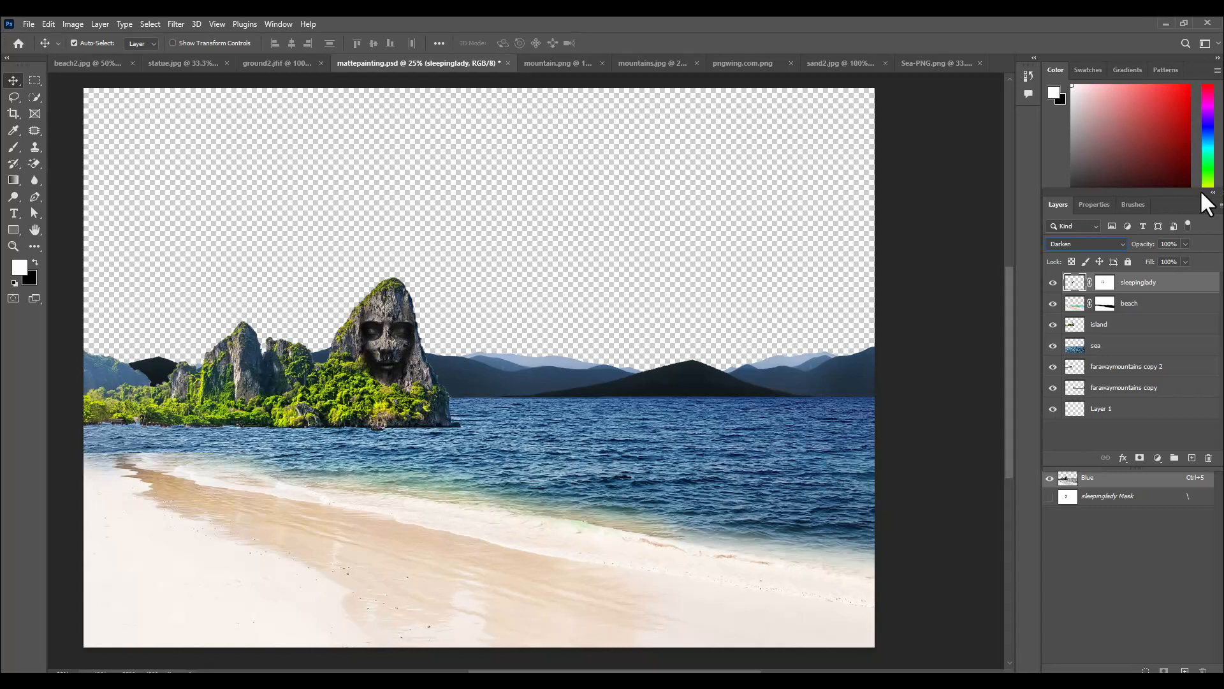
{"action": "left_click", "coordinate": [647, 64]}
{"action": "left_click", "coordinate": [505, 64]}
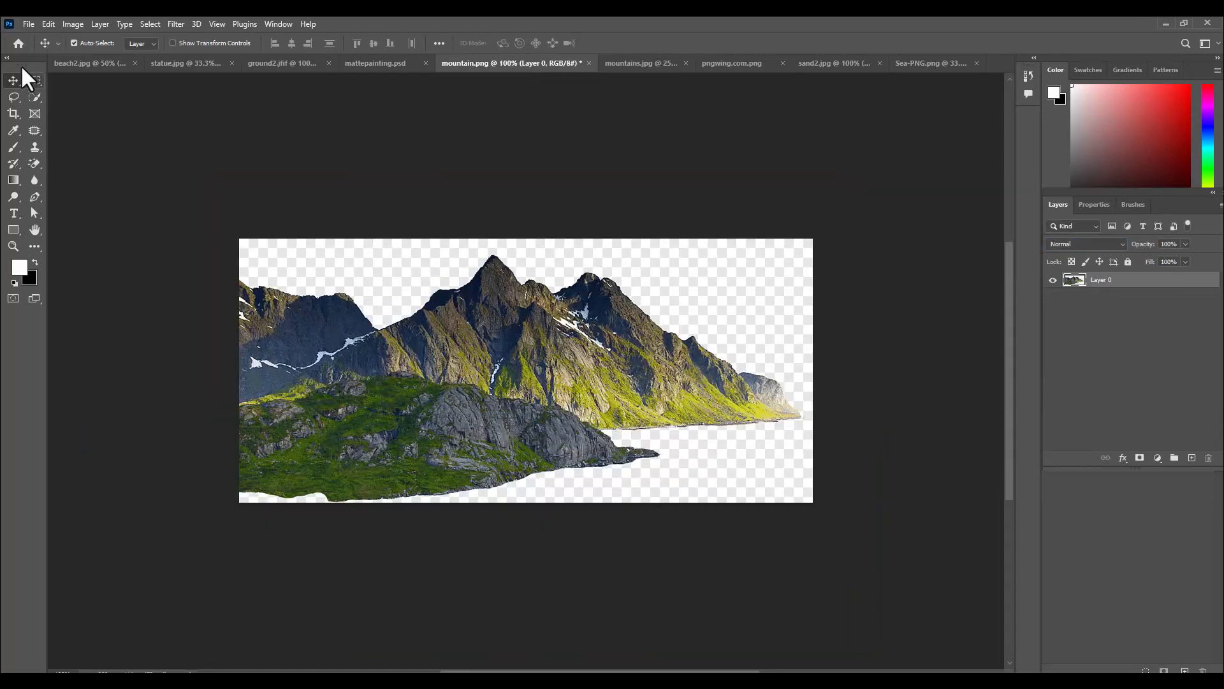
{"action": "left_click", "coordinate": [37, 99]}
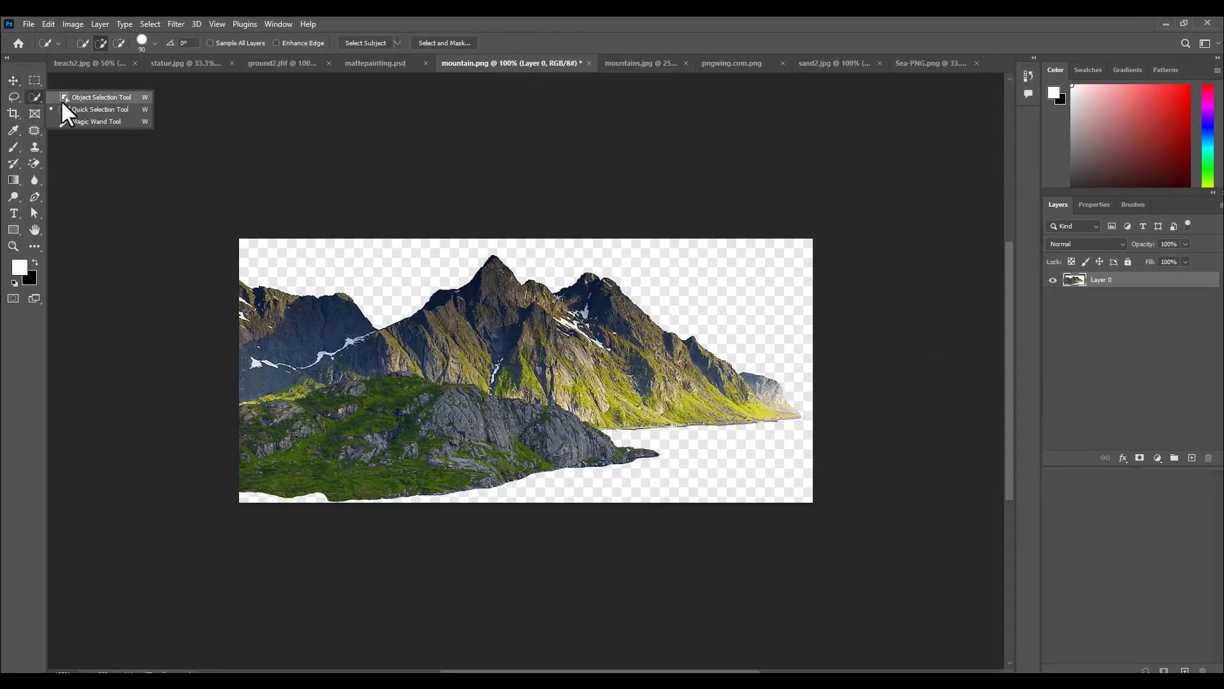
{"action": "left_click", "coordinate": [65, 108]}
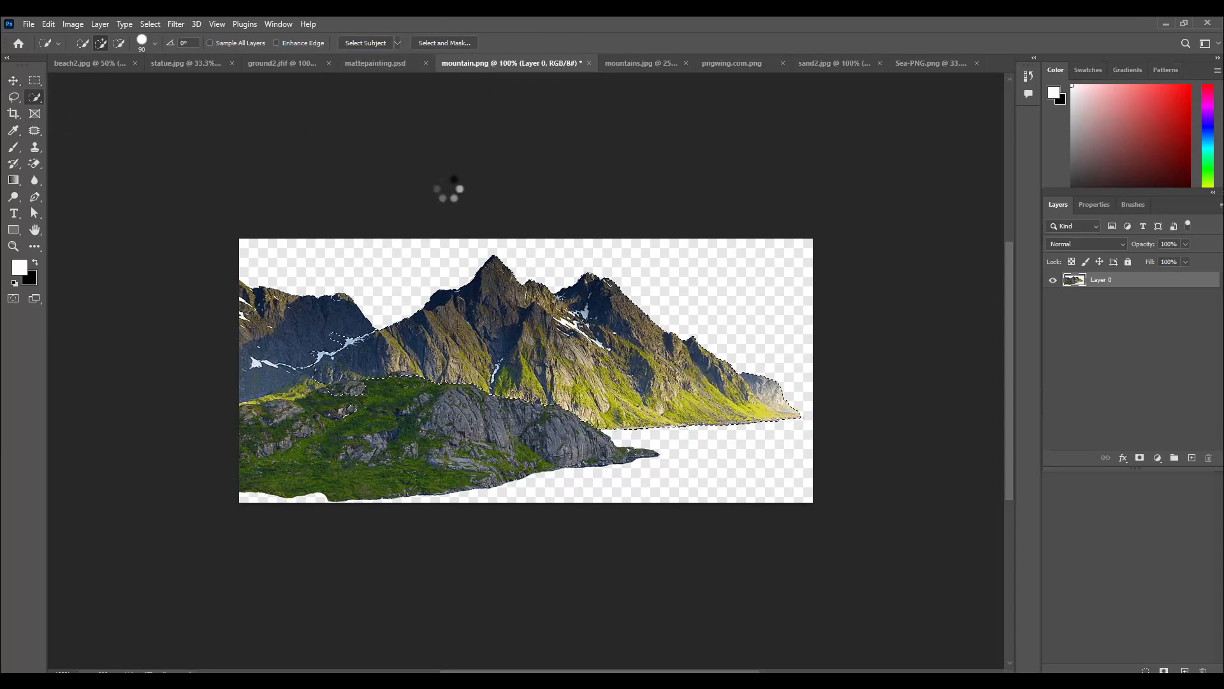
{"action": "mouse_move", "coordinate": [467, 390]}
{"action": "left_mouse_down"}
{"action": "mouse_move", "coordinate": [522, 385]}
{"action": "mouse_move", "coordinate": [328, 398]}
{"action": "mouse_move", "coordinate": [291, 388]}
{"action": "mouse_move", "coordinate": [289, 339]}
{"action": "mouse_move", "coordinate": [293, 413]}
{"action": "mouse_move", "coordinate": [547, 424]}
{"action": "left_mouse_up"}
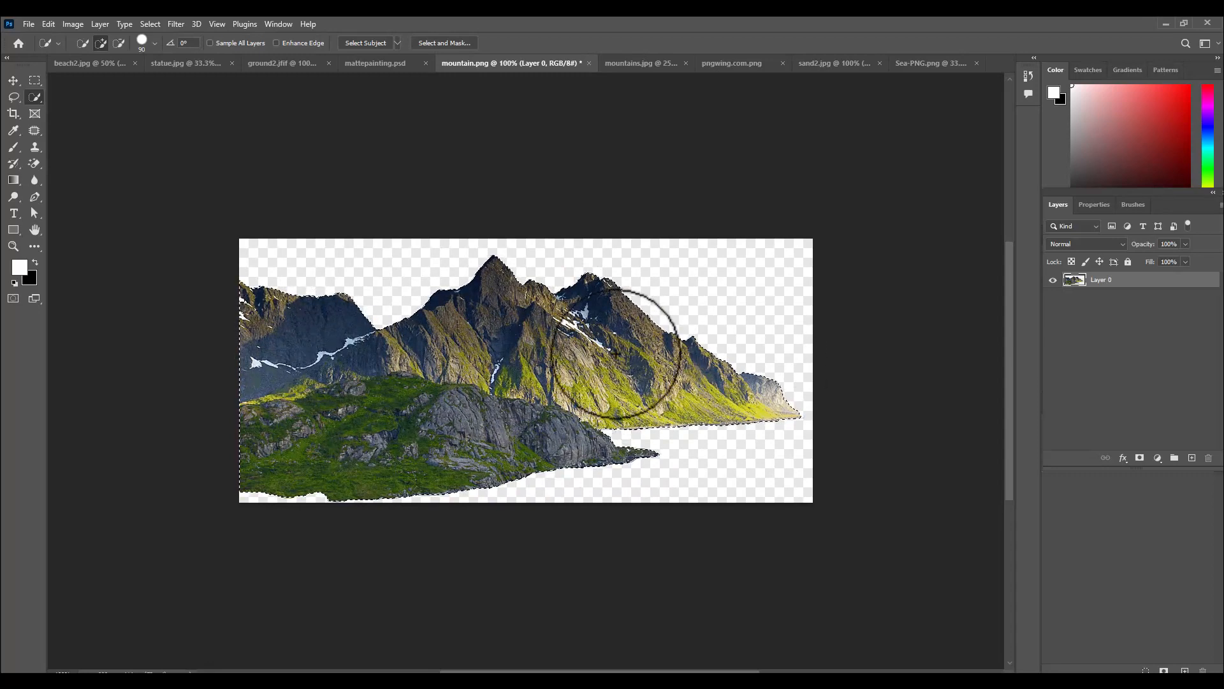
Step: Move the selected mountains into mattepainting.psd over the sea and flip them horizontally
{"action": "left_click", "coordinate": [14, 80]}
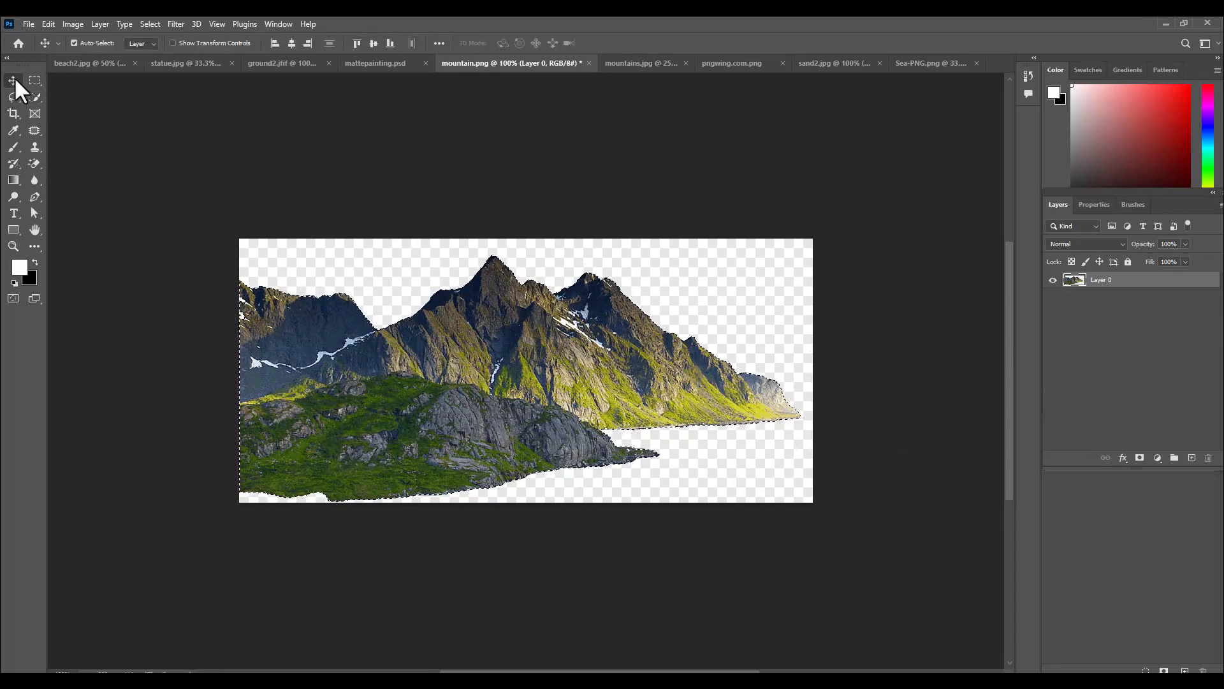
{"action": "left_click_drag", "start_coordinate": [487, 304], "coordinate": [667, 419]}
{"action": "key", "text": "ctrl"}
{"action": "key", "text": "ctrl+t"}
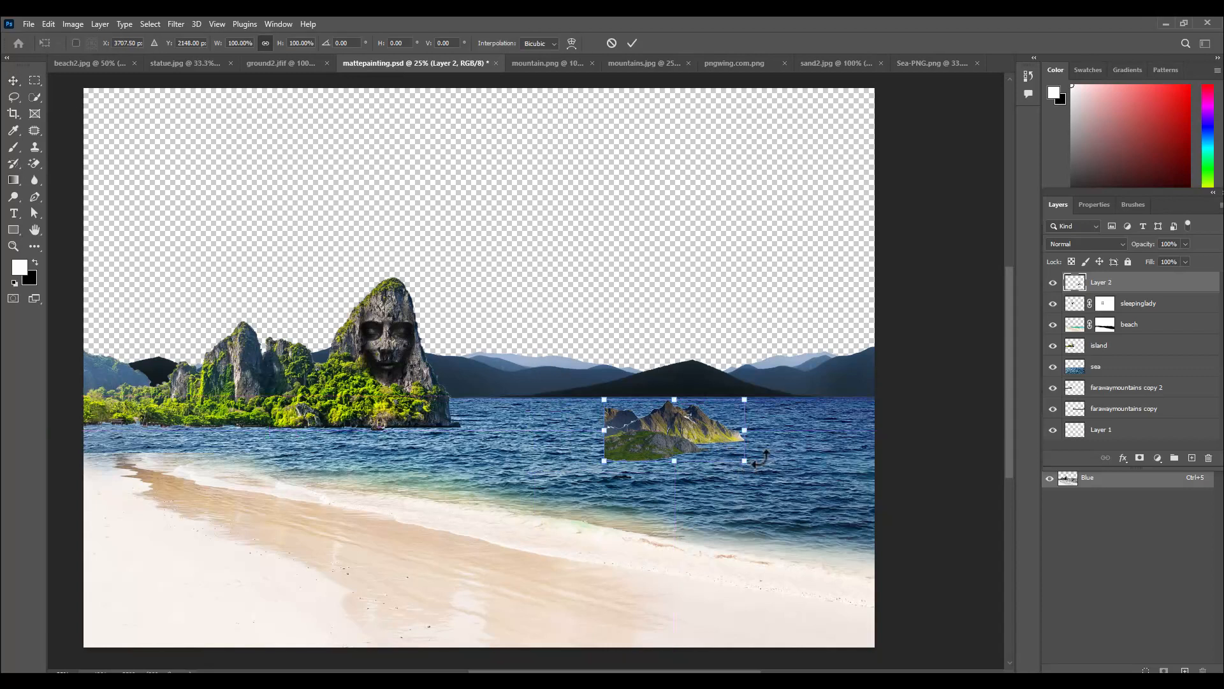
{"action": "right_click", "coordinate": [698, 420]}
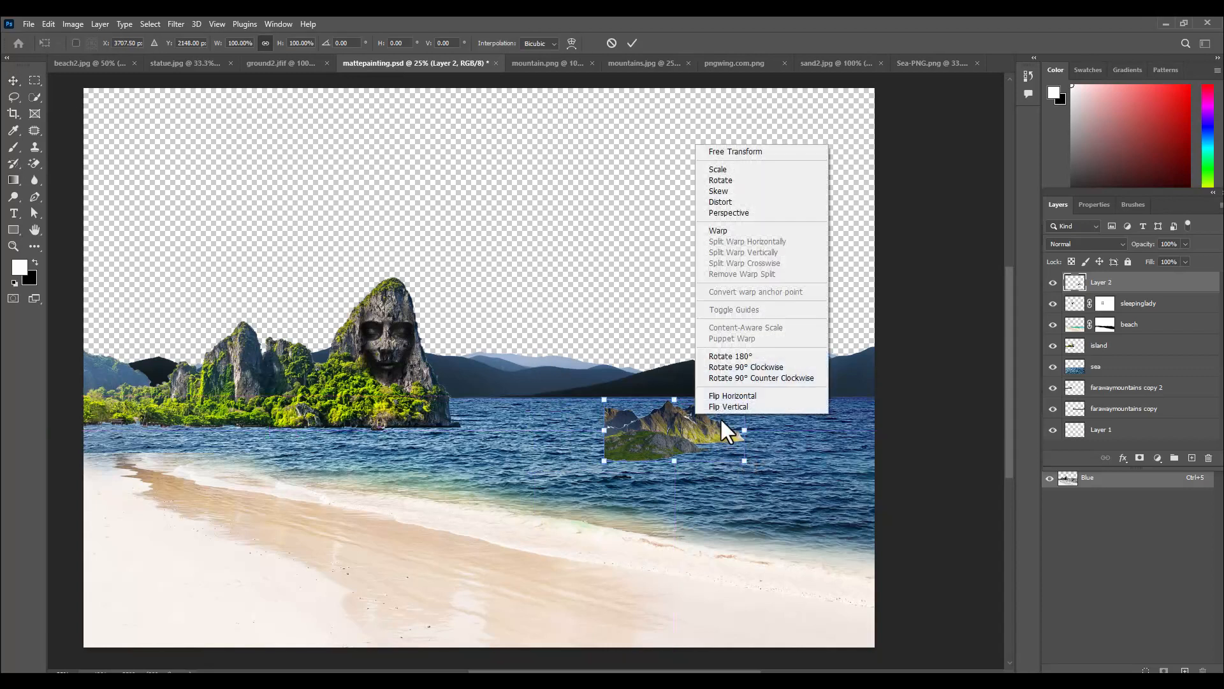
{"action": "left_click", "coordinate": [765, 396]}
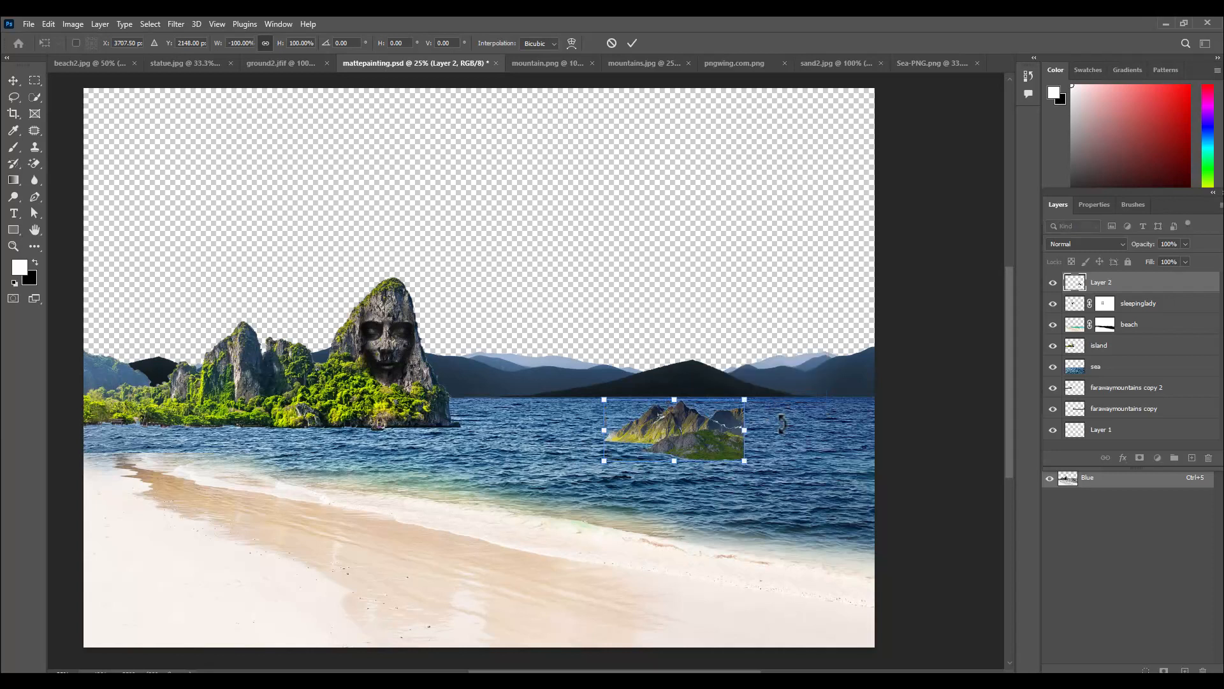
Step: Scale the flipped mountains to 139.52% and place them against the canvas's right edge at the sea's horizon
{"action": "left_click_drag", "start_coordinate": [746, 398], "coordinate": [806, 369]}
{"action": "left_click_drag", "start_coordinate": [719, 413], "coordinate": [783, 392]}
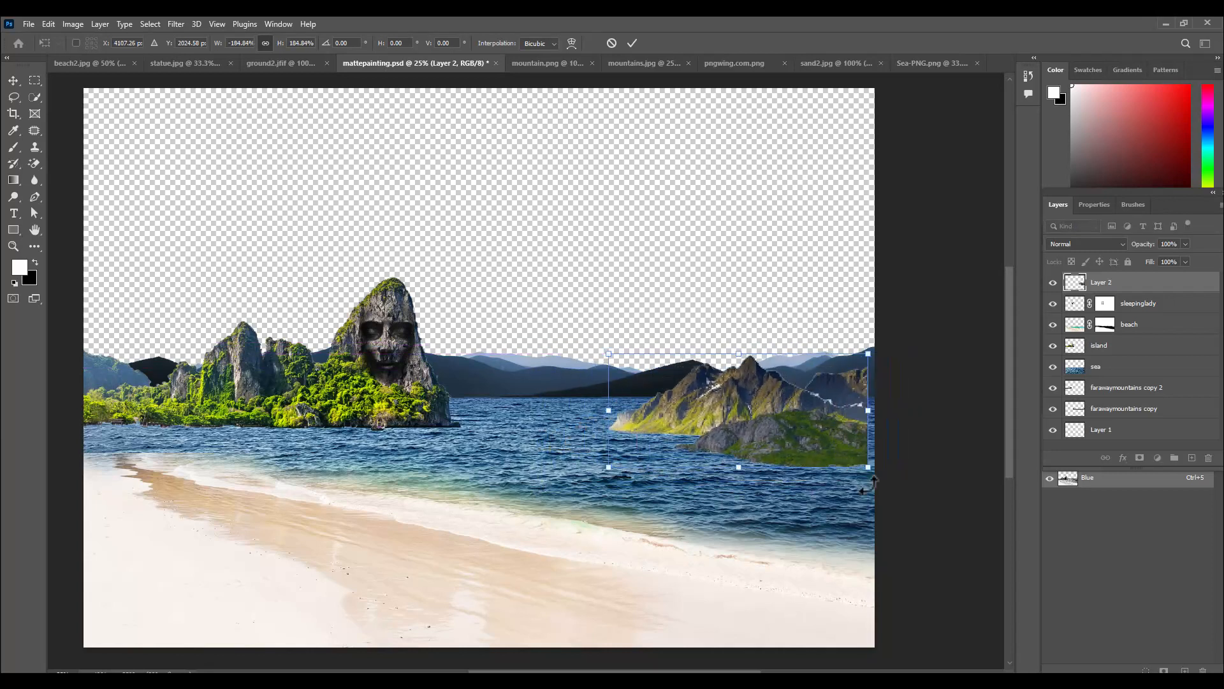
{"action": "left_click_drag", "start_coordinate": [868, 466], "coordinate": [886, 475]}
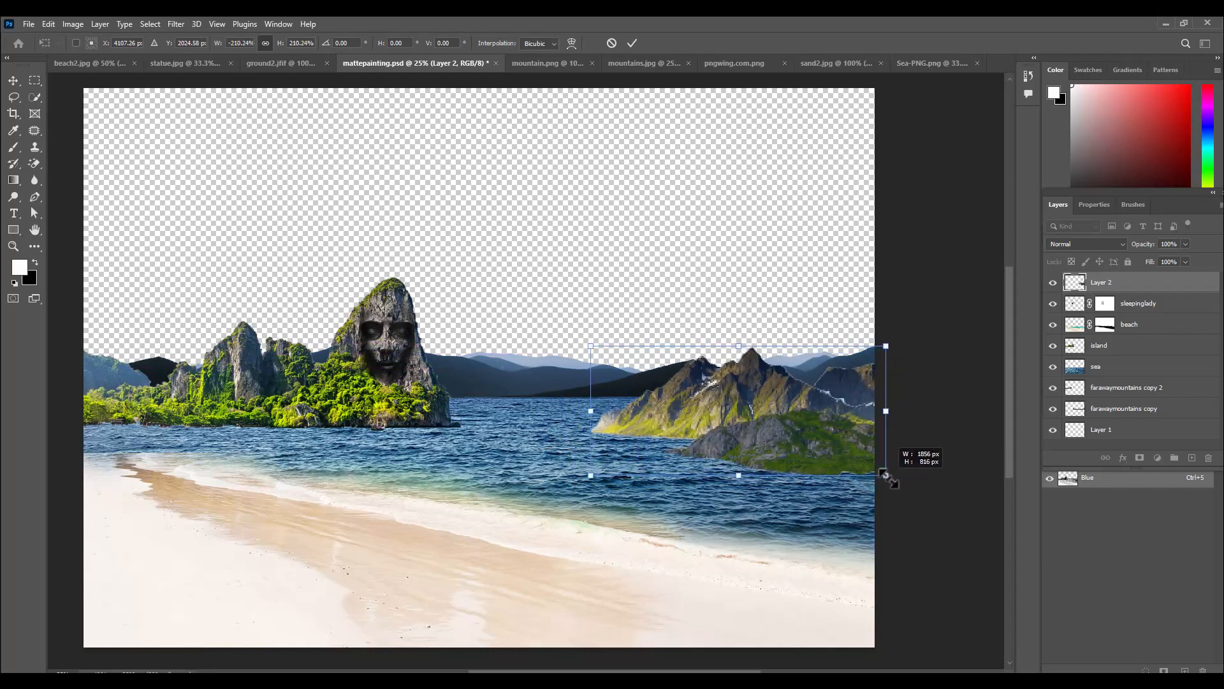
{"action": "left_click_drag", "start_coordinate": [809, 427], "coordinate": [812, 426]}
{"action": "left_click_drag", "start_coordinate": [890, 344], "coordinate": [880, 345]}
{"action": "left_click_drag", "start_coordinate": [769, 382], "coordinate": [776, 385]}
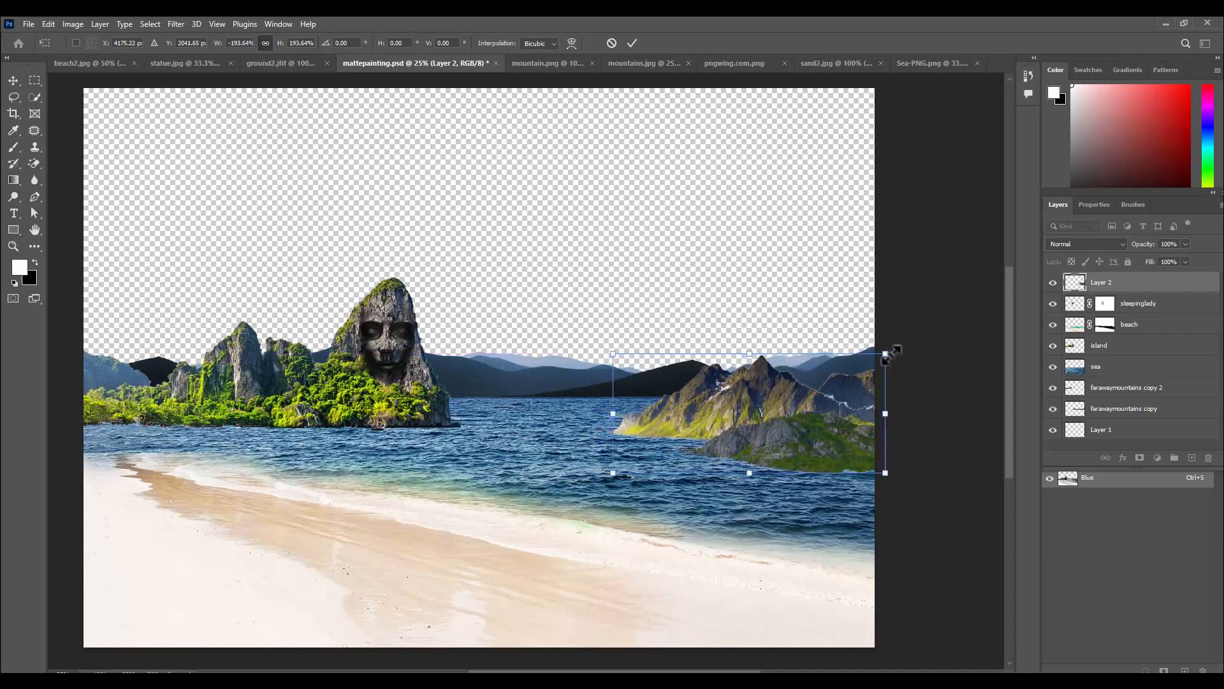
{"action": "left_click_drag", "start_coordinate": [891, 347], "coordinate": [858, 366]}
{"action": "left_click_drag", "start_coordinate": [822, 406], "coordinate": [850, 388]}
{"action": "left_click_drag", "start_coordinate": [882, 350], "coordinate": [880, 348]}
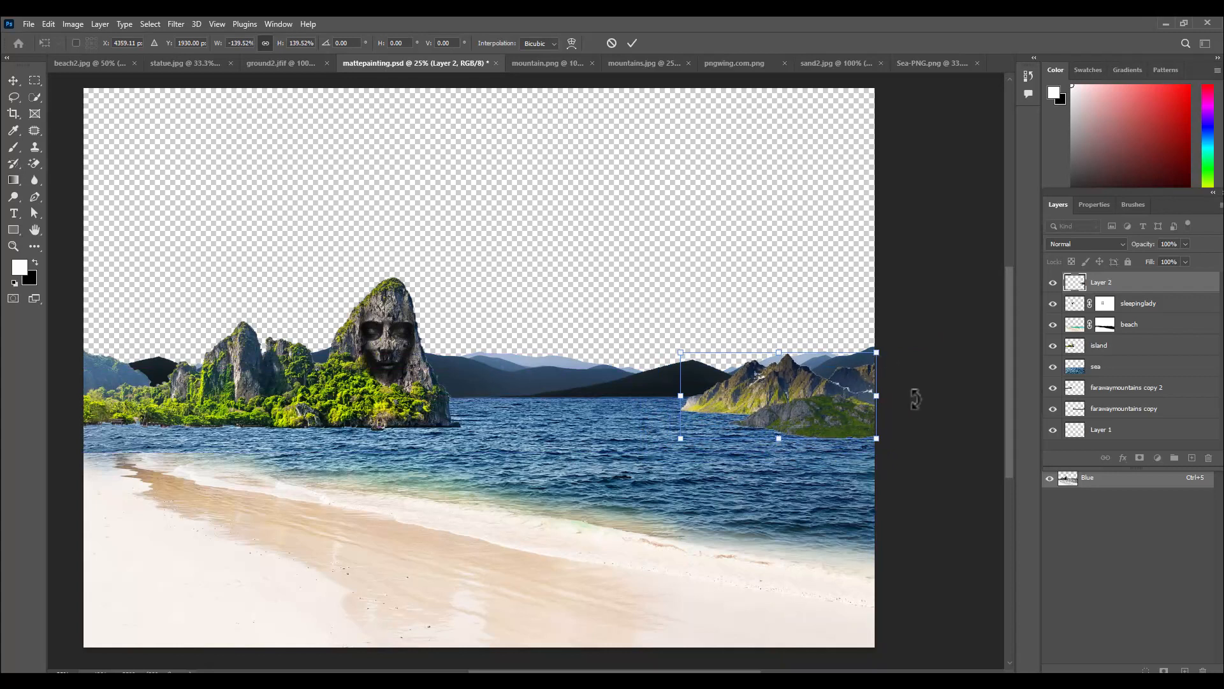
{"action": "key", "text": "Return"}
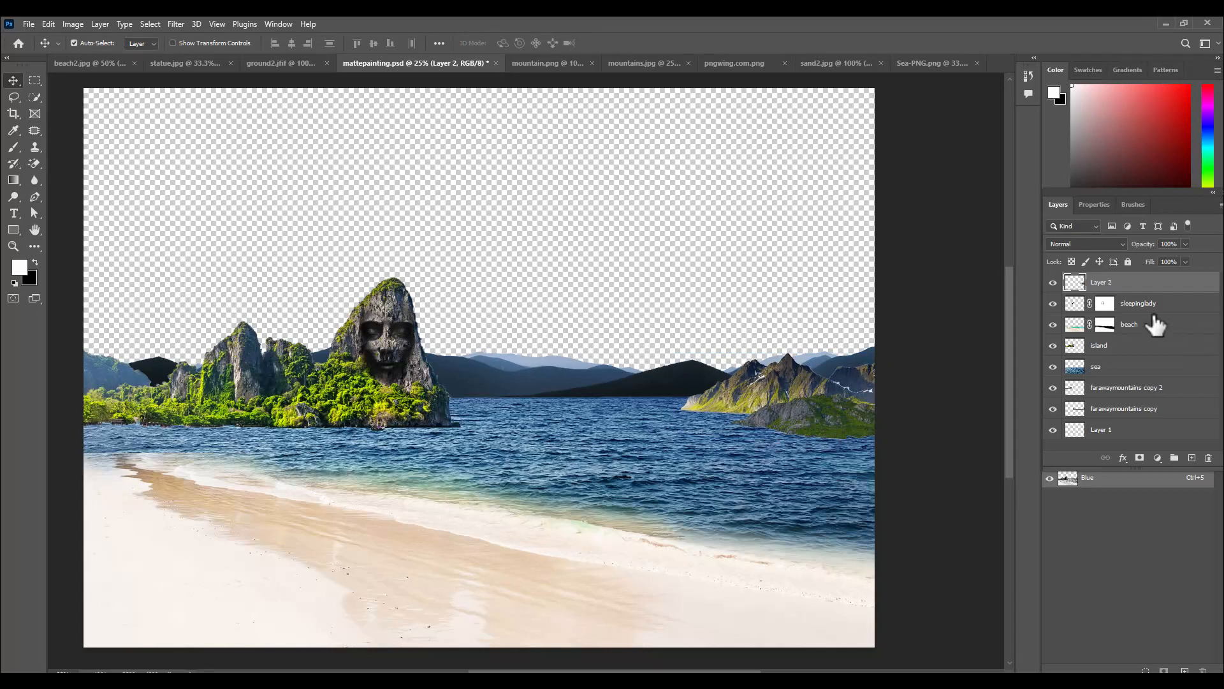
Step: Rename the new mountain layer "rightisland"
{"action": "key", "text": "ctrl+plus"}
{"action": "key", "text": "ctrl+plus"}
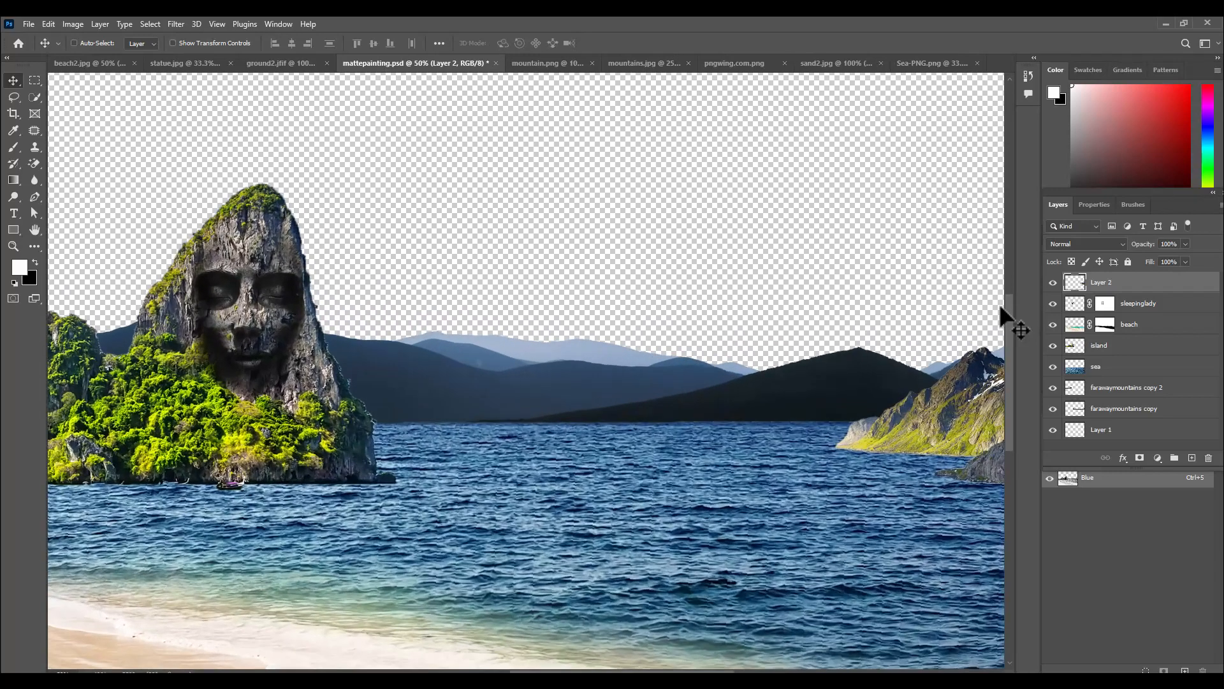
{"action": "left_click_drag", "start_coordinate": [702, 671], "coordinate": [814, 670]}
{"action": "key", "text": "ctrl+plus"}
{"action": "key", "text": "ctrl+plus"}
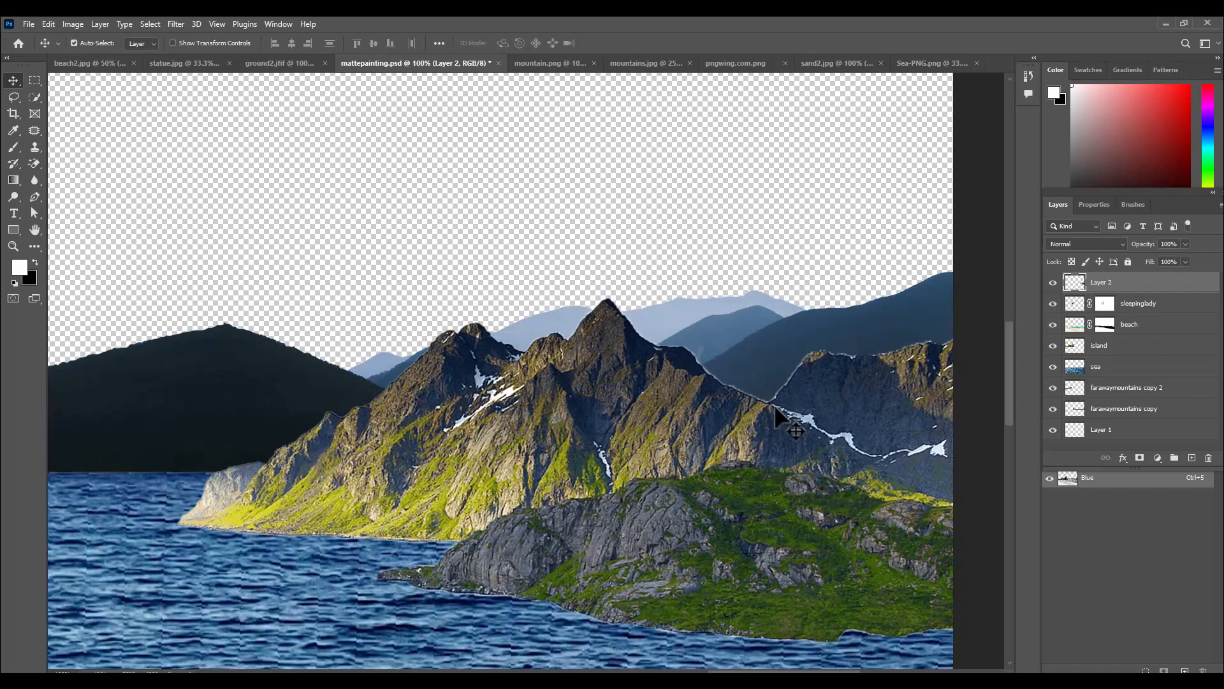
{"action": "double_click", "coordinate": [1109, 284]}
{"action": "type", "text": "rightisland"}
{"action": "key", "text": "Return"}
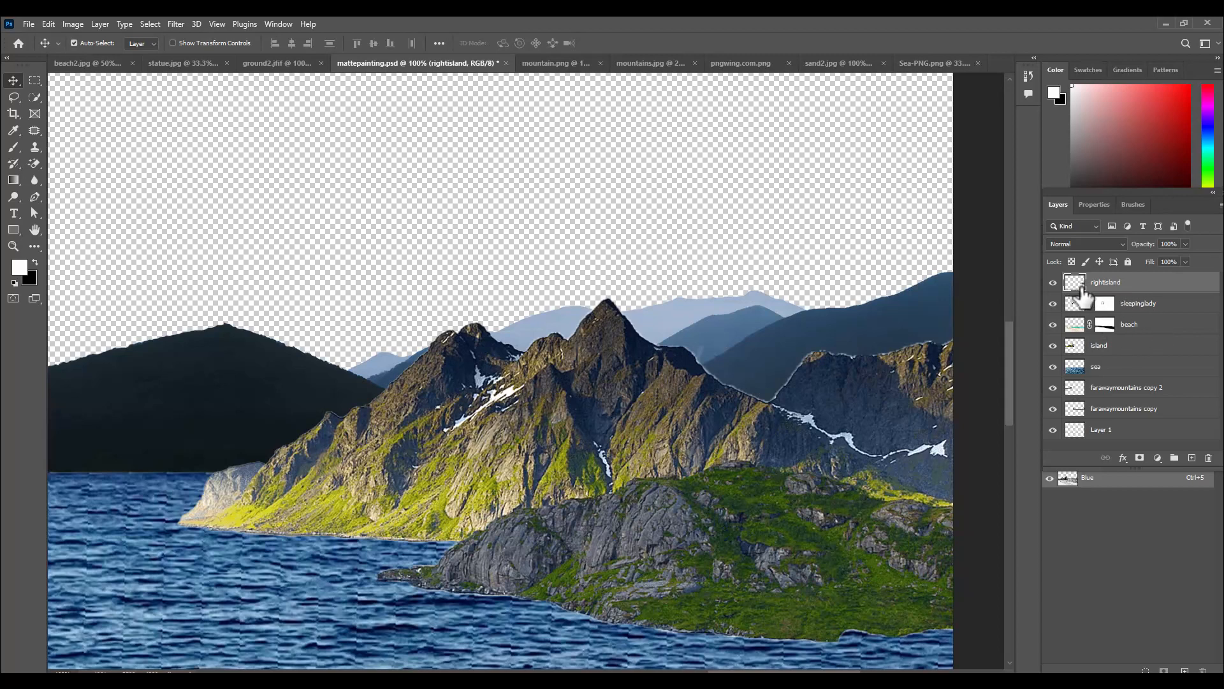
Step: Load the rightisland layer's outline as a selection, contract it by 1 pixel, invert it, delete the light fringe and deselect
{"action": "key", "text": "ctrl"}
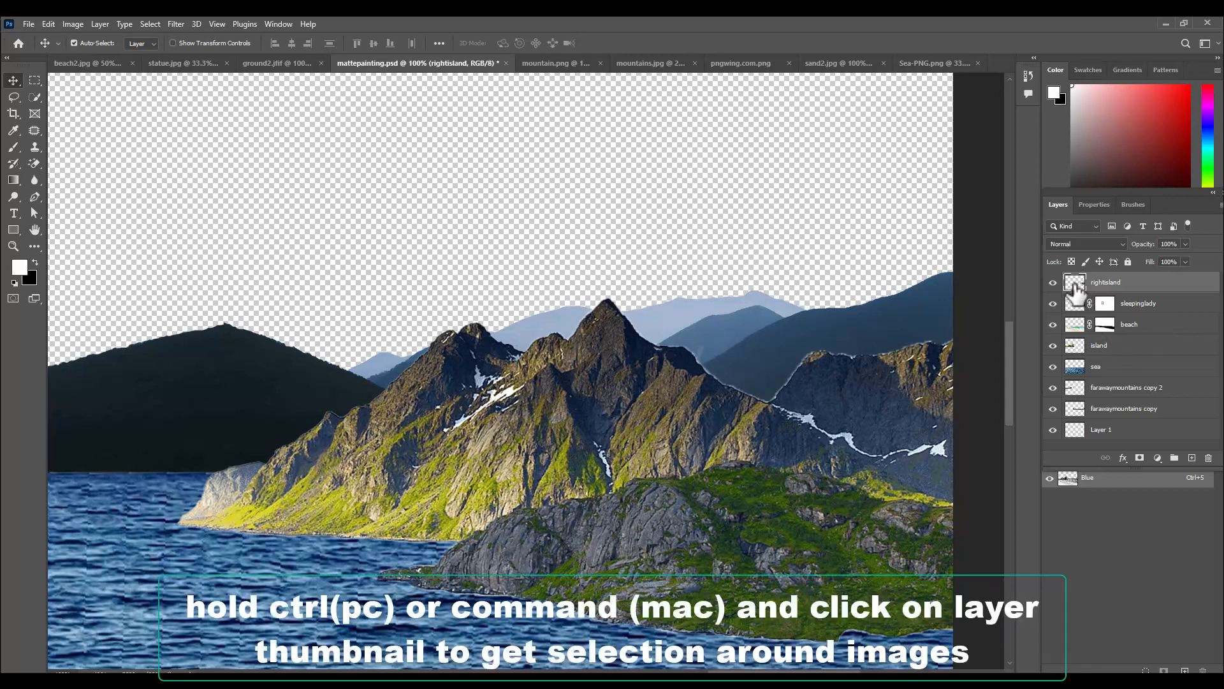
{"action": "left_click", "coordinate": [1075, 284], "text": "ctrl"}
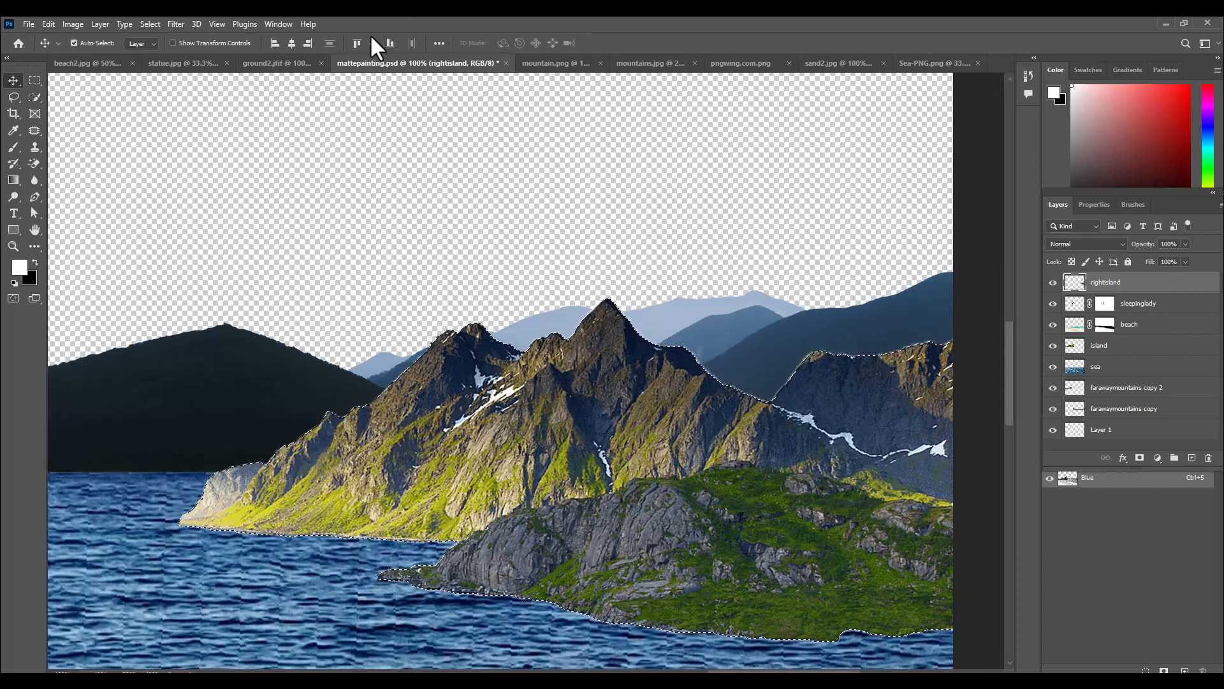
{"action": "left_click", "coordinate": [151, 23]}
{"action": "mouse_move", "coordinate": [190, 217]}
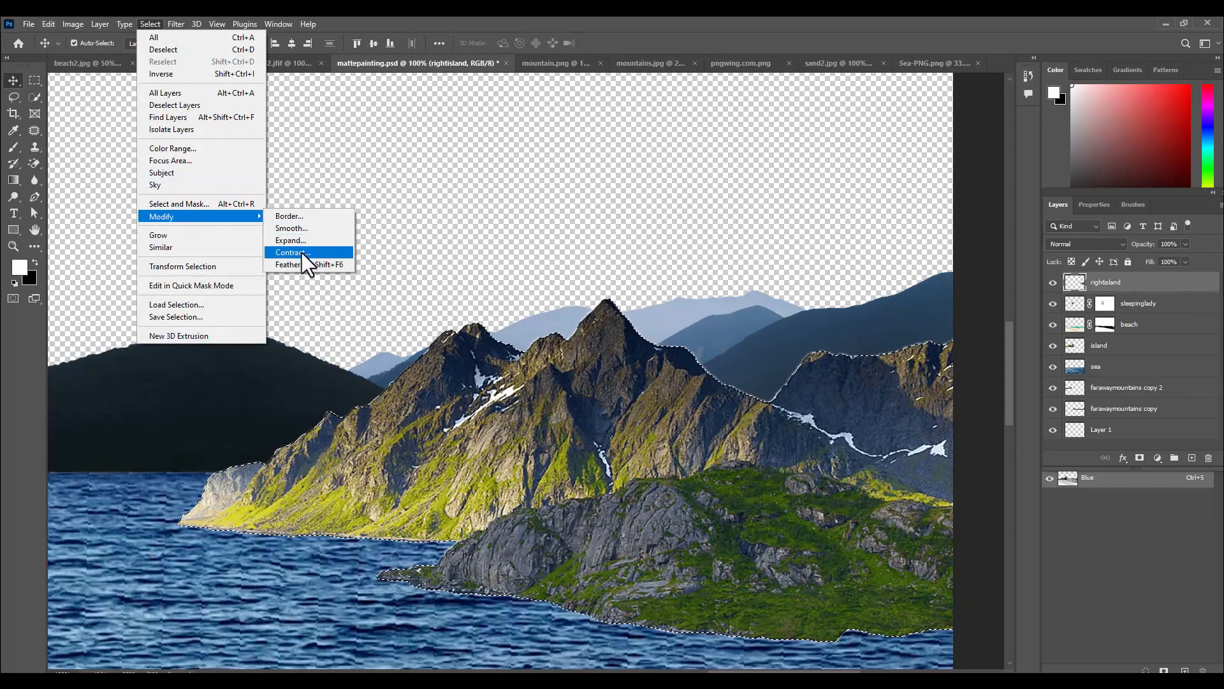
{"action": "left_click", "coordinate": [305, 253]}
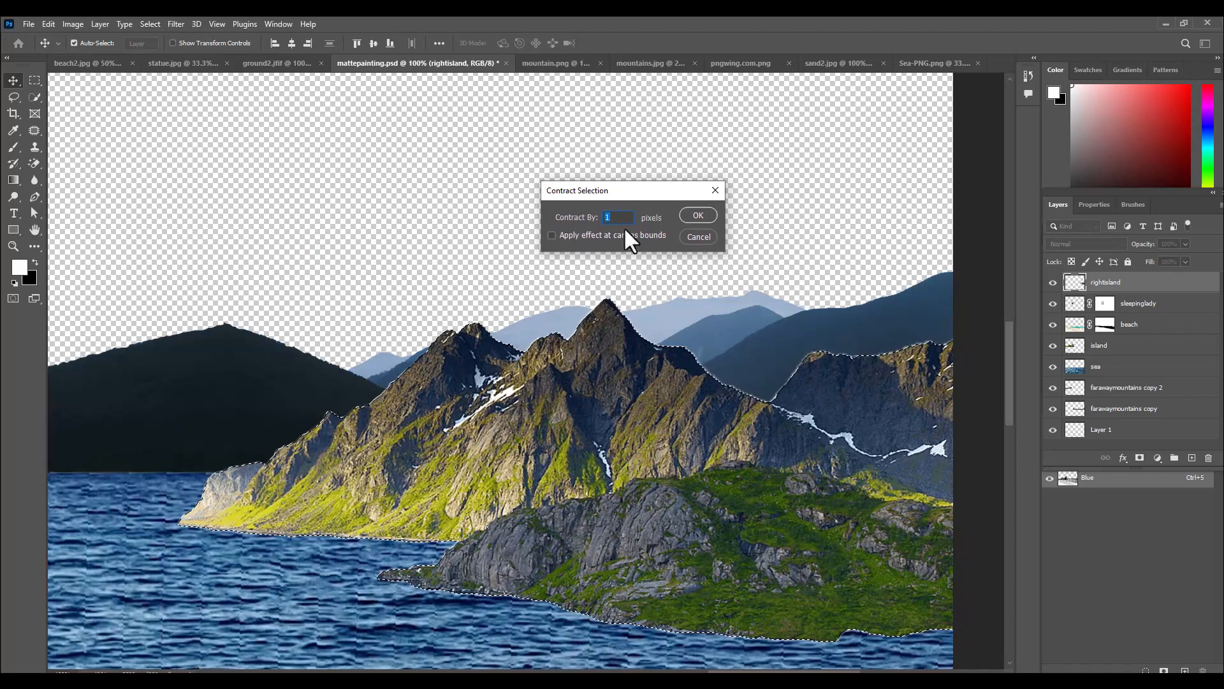
{"action": "left_click", "coordinate": [699, 216]}
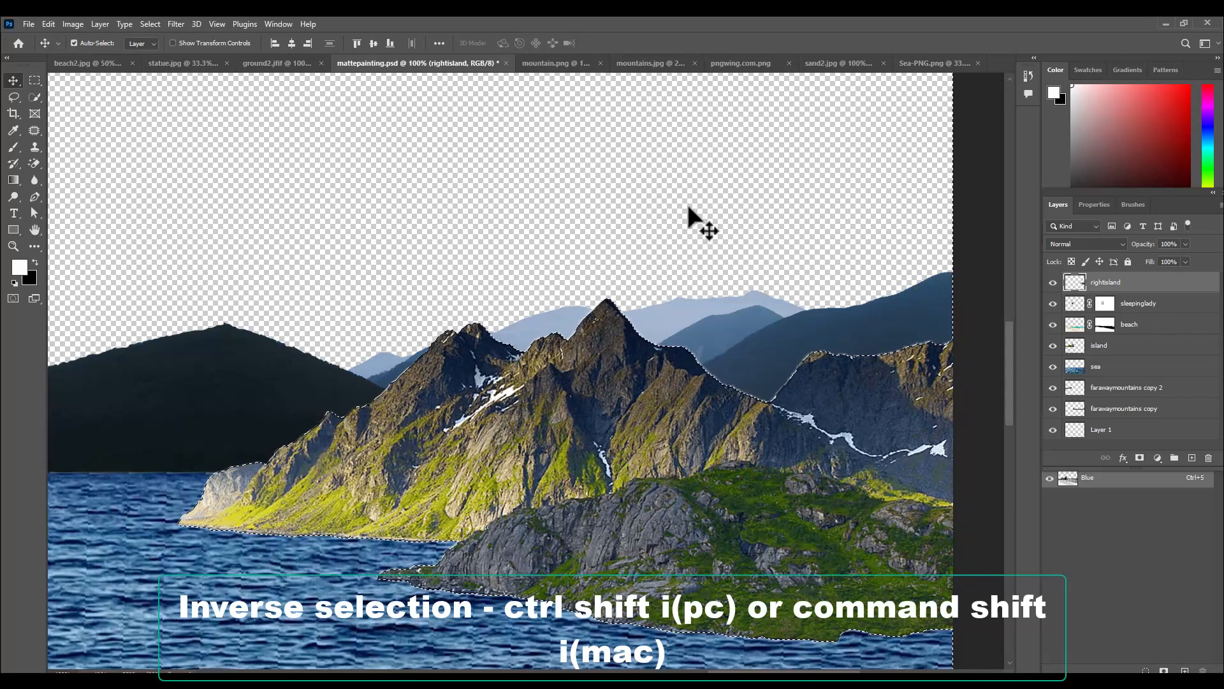
{"action": "key", "text": "ctrl+d"}
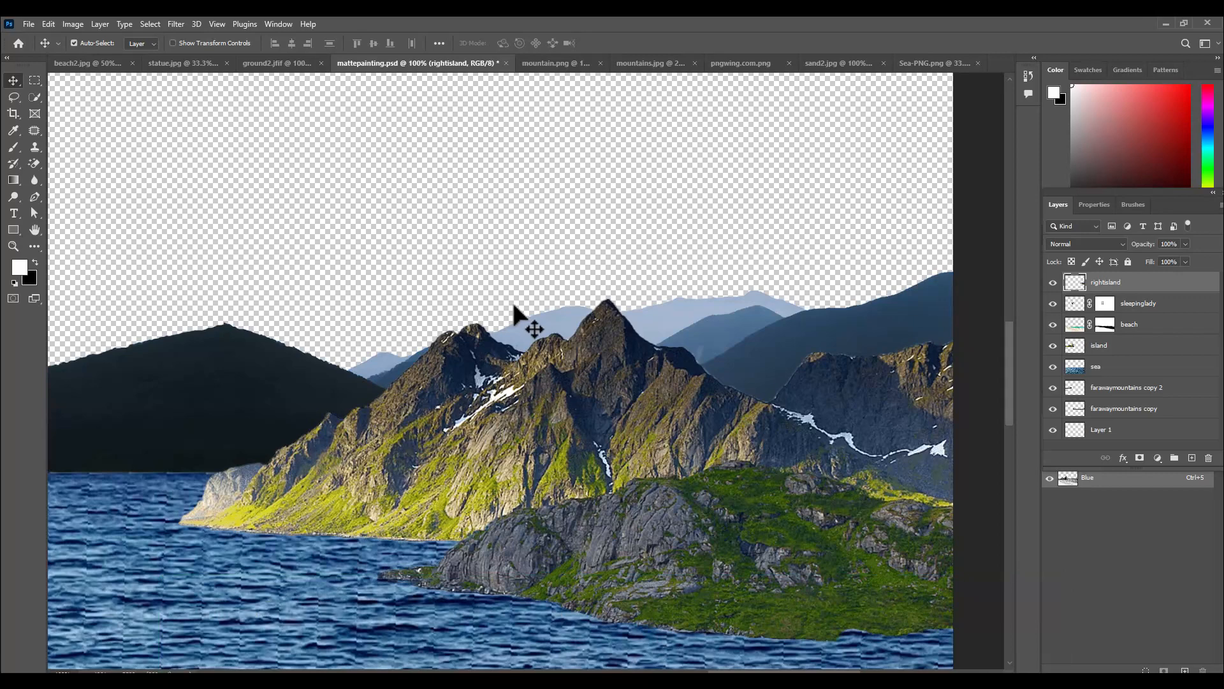
Step: Examine the cleaned edges of the right island's mountains up close and then the overall composition
{"action": "key", "text": "ctrl+plus"}
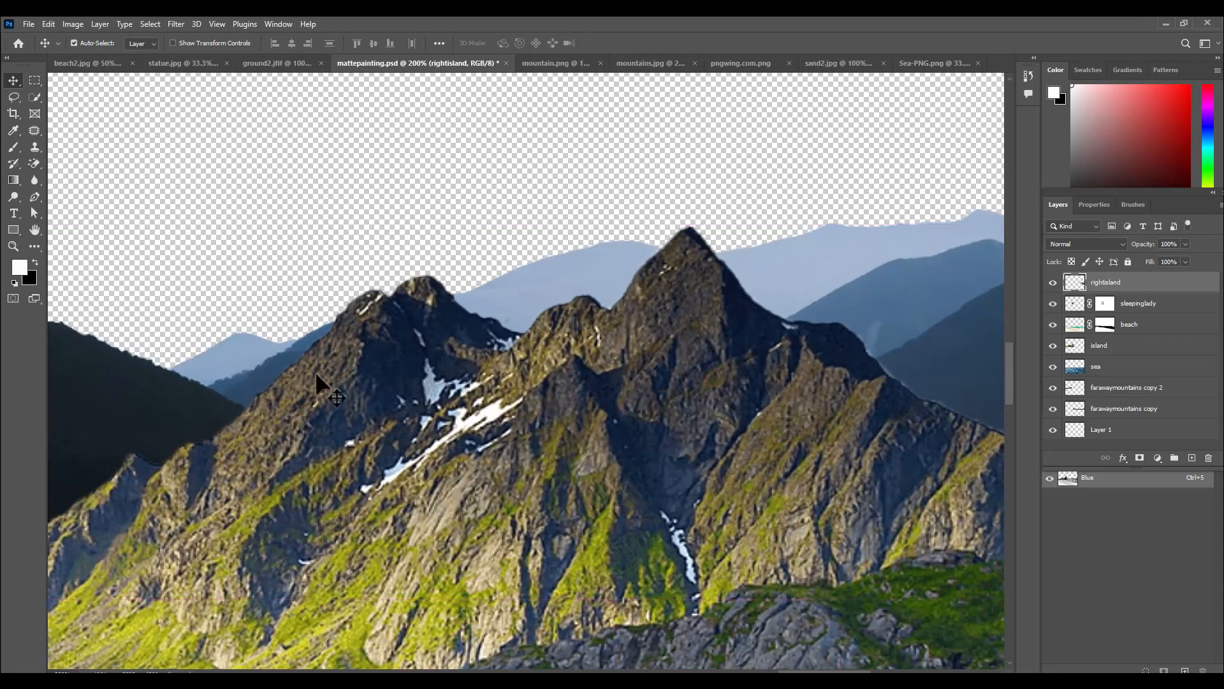
{"action": "key", "text": "ctrl+minus"}
{"action": "key", "text": "ctrl+minus"}
{"action": "key", "text": "ctrl+minus"}
{"action": "key", "text": "ctrl+minus"}
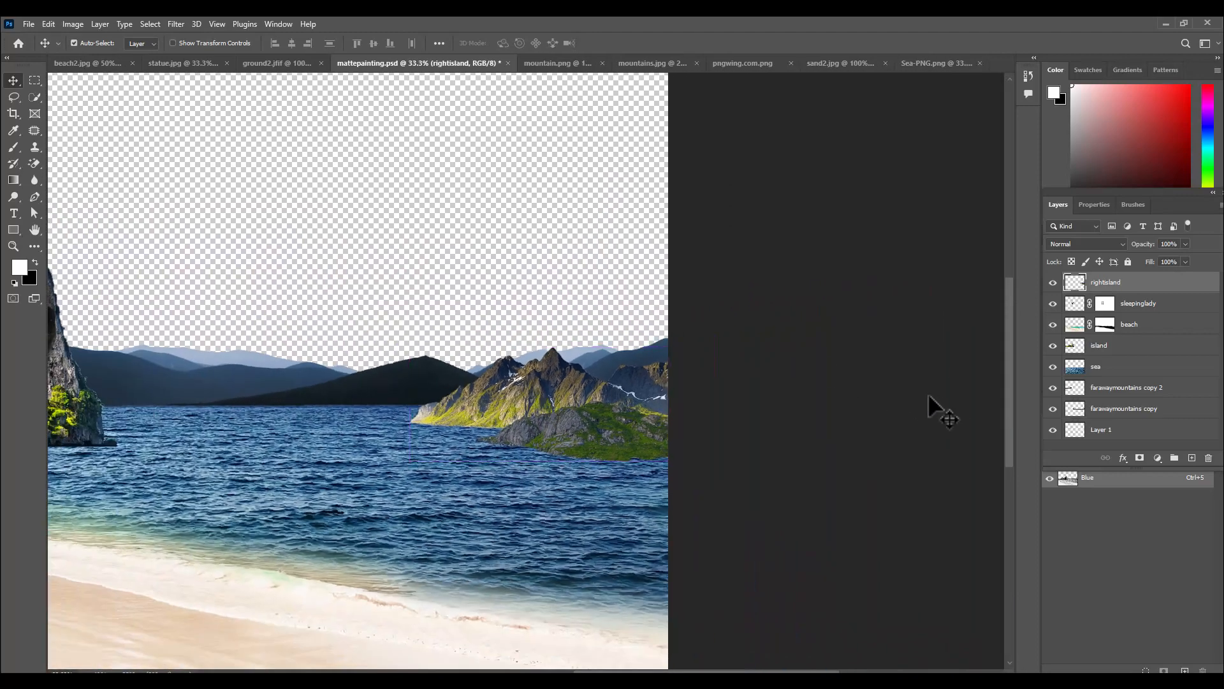
{"action": "left_click", "coordinate": [439, 363]}
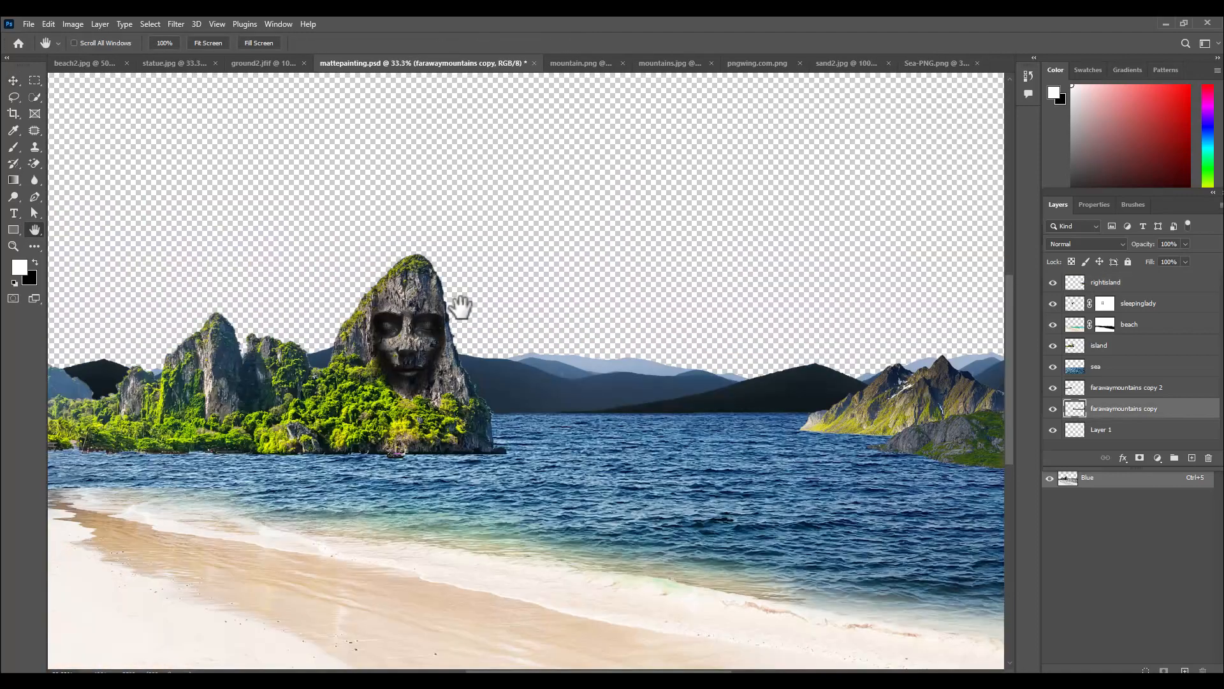
{"action": "left_click_drag", "start_coordinate": [652, 300], "coordinate": [586, 300]}
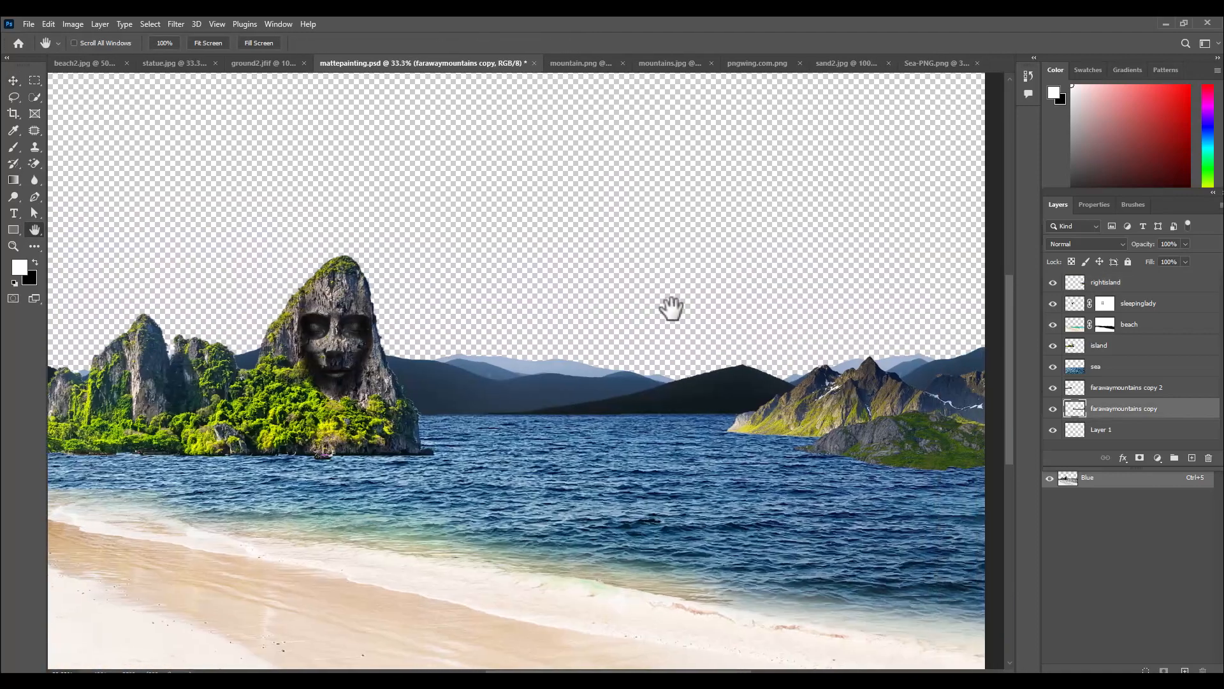
{"action": "key", "text": "ctrl+minus"}
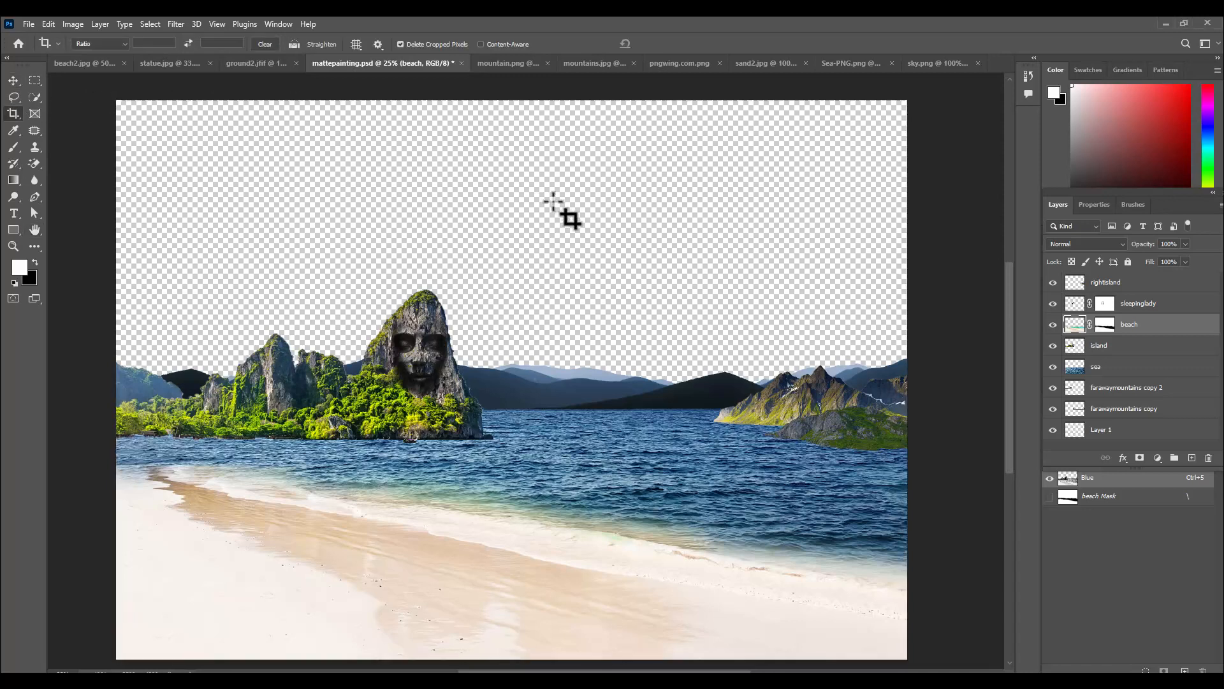
Step: Crop a strip of empty sky off the top of the canvas
{"action": "key", "text": "c"}
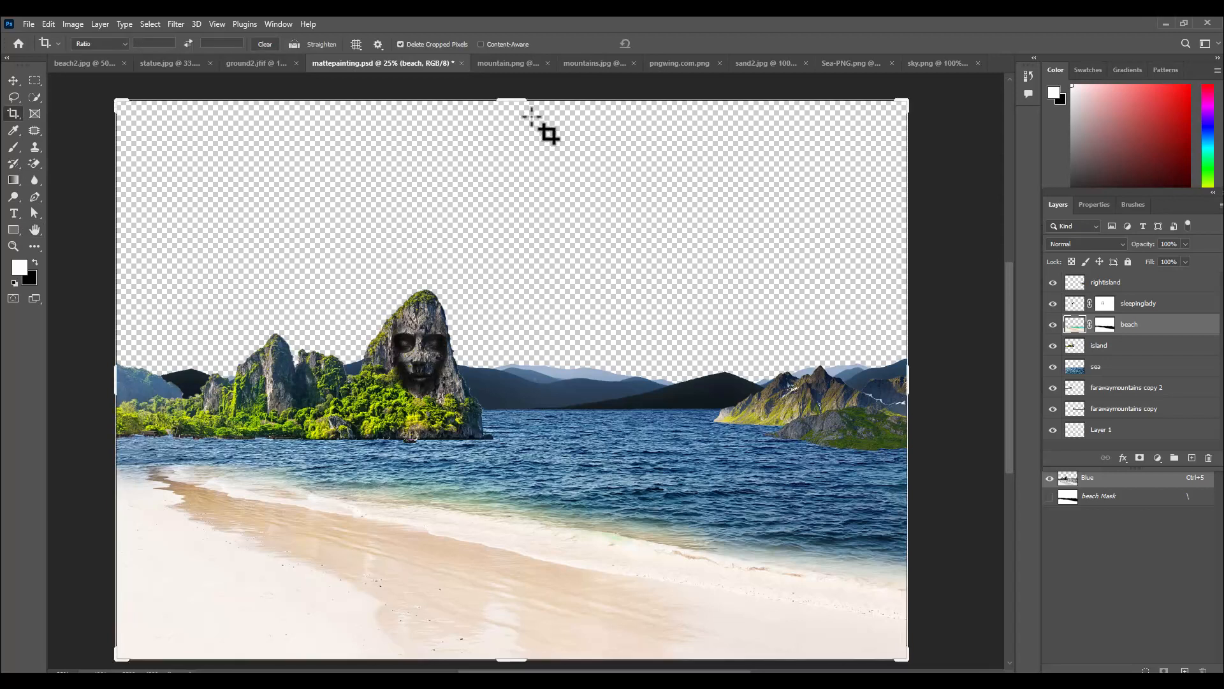
{"action": "left_click_drag", "start_coordinate": [511, 97], "coordinate": [510, 146]}
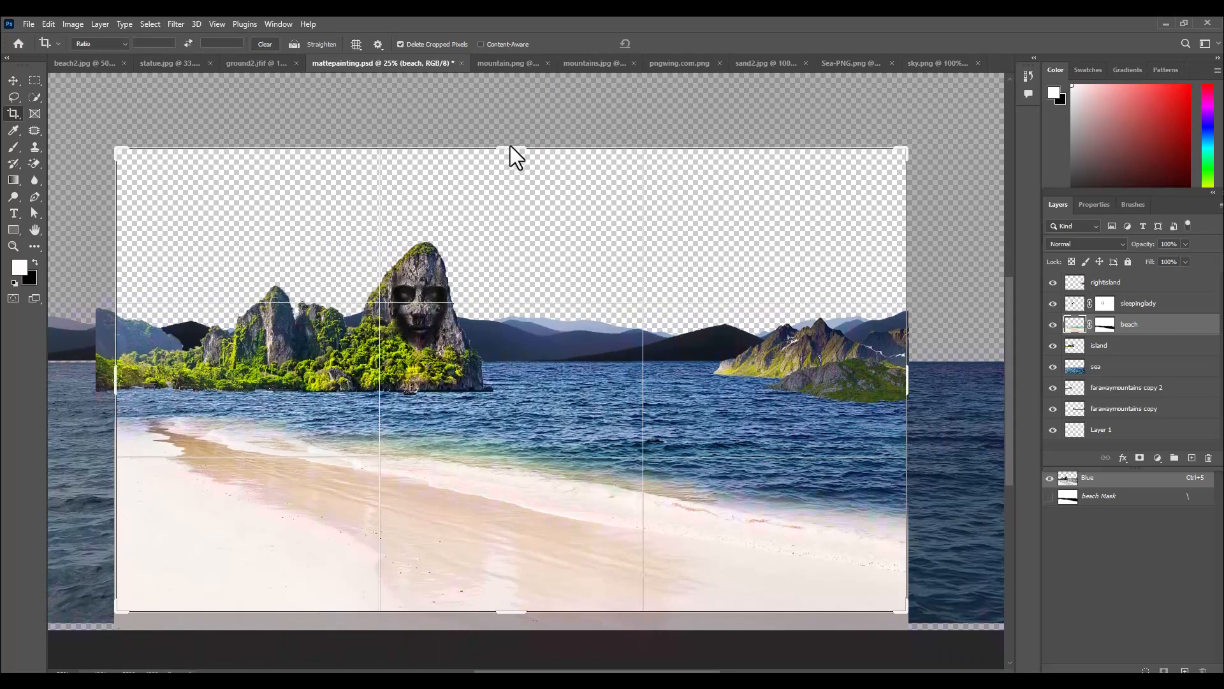
{"action": "left_click", "coordinate": [11, 78]}
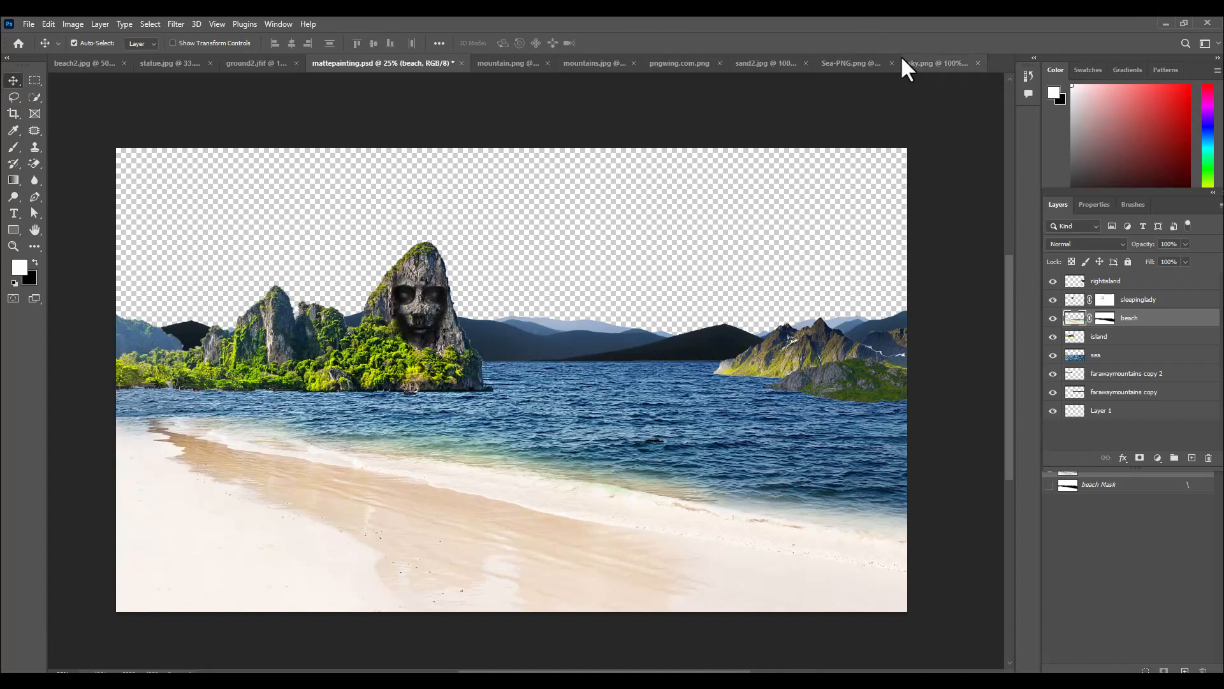
Step: Bring the sky.png image into mattepainting.psd and place its layer at the bottom of the layer stack
{"action": "left_click", "coordinate": [917, 60]}
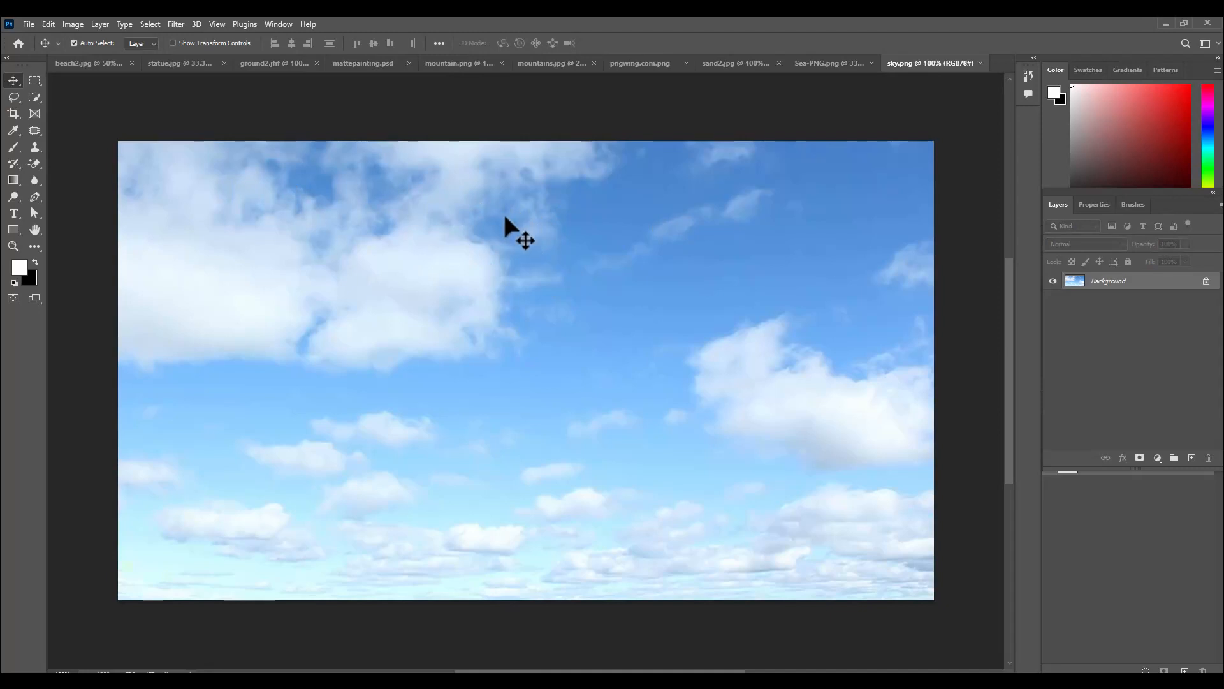
{"action": "mouse_move", "coordinate": [503, 217]}
{"action": "left_mouse_down"}
{"action": "mouse_move", "coordinate": [374, 63]}
{"action": "mouse_move", "coordinate": [453, 219]}
{"action": "mouse_move", "coordinate": [491, 221]}
{"action": "left_mouse_up"}
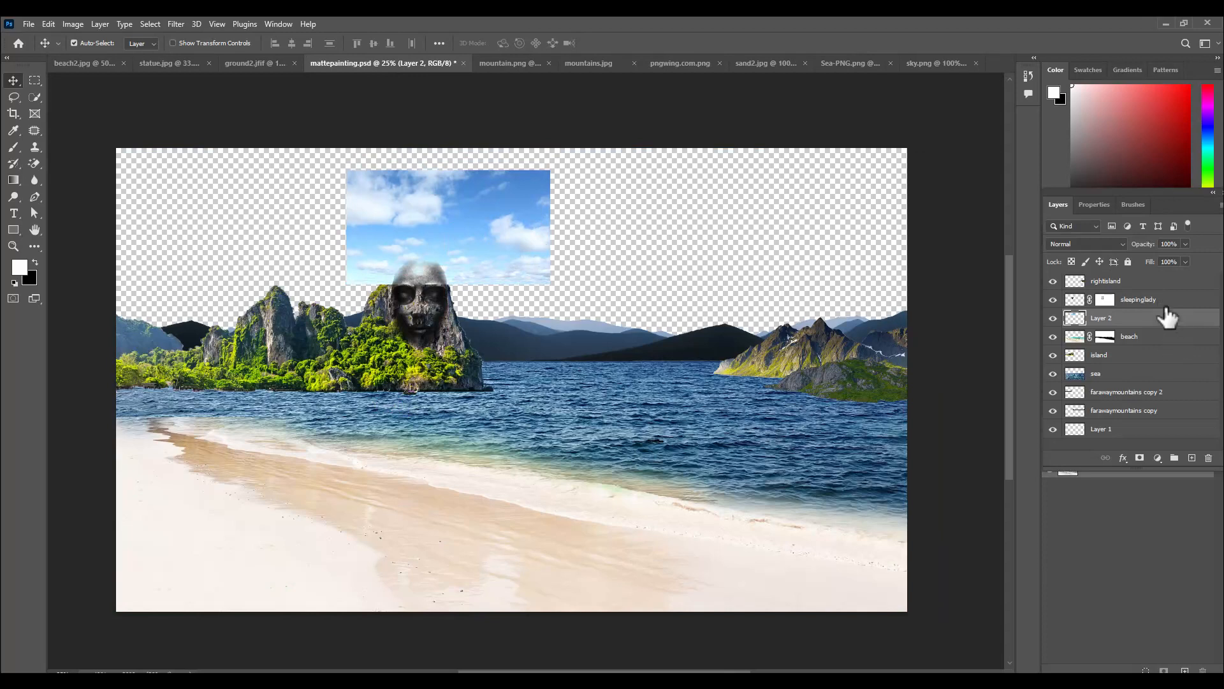
{"action": "left_click_drag", "start_coordinate": [1161, 329], "coordinate": [1135, 440]}
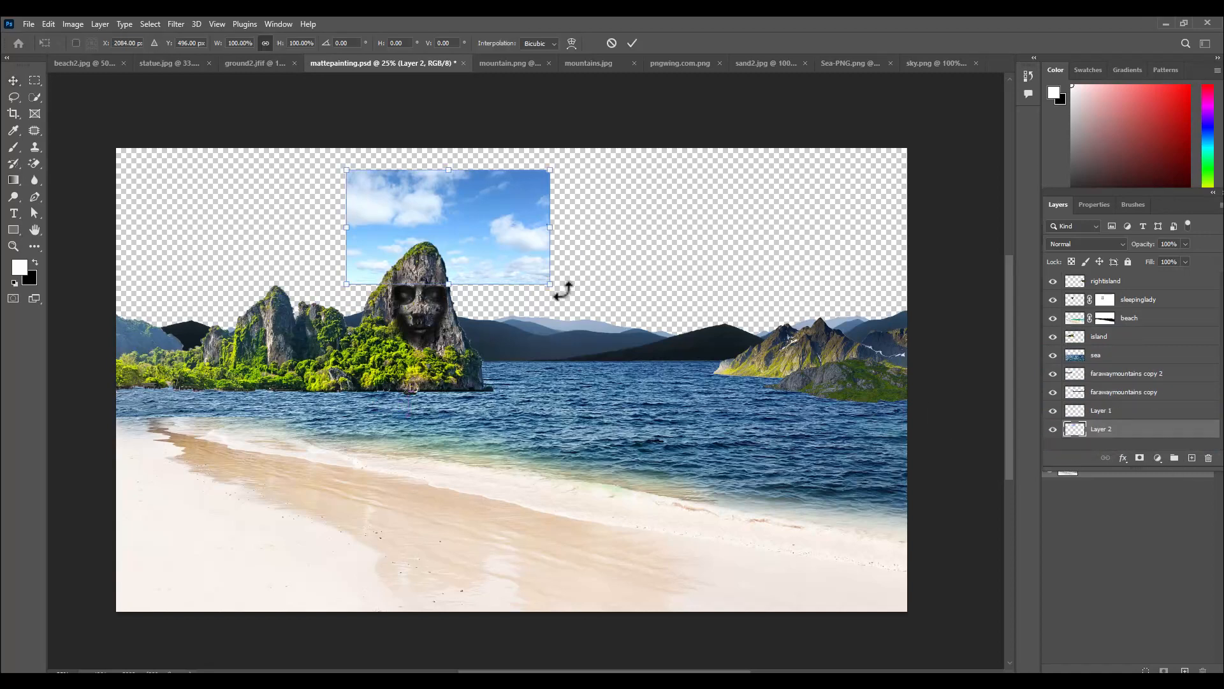
Step: Enlarge the sky layer to about 461% and position its clouds behind the islands so it fills the area above the horizon
{"action": "left_click_drag", "start_coordinate": [552, 285], "coordinate": [956, 416]}
{"action": "left_click_drag", "start_coordinate": [782, 259], "coordinate": [801, 270]}
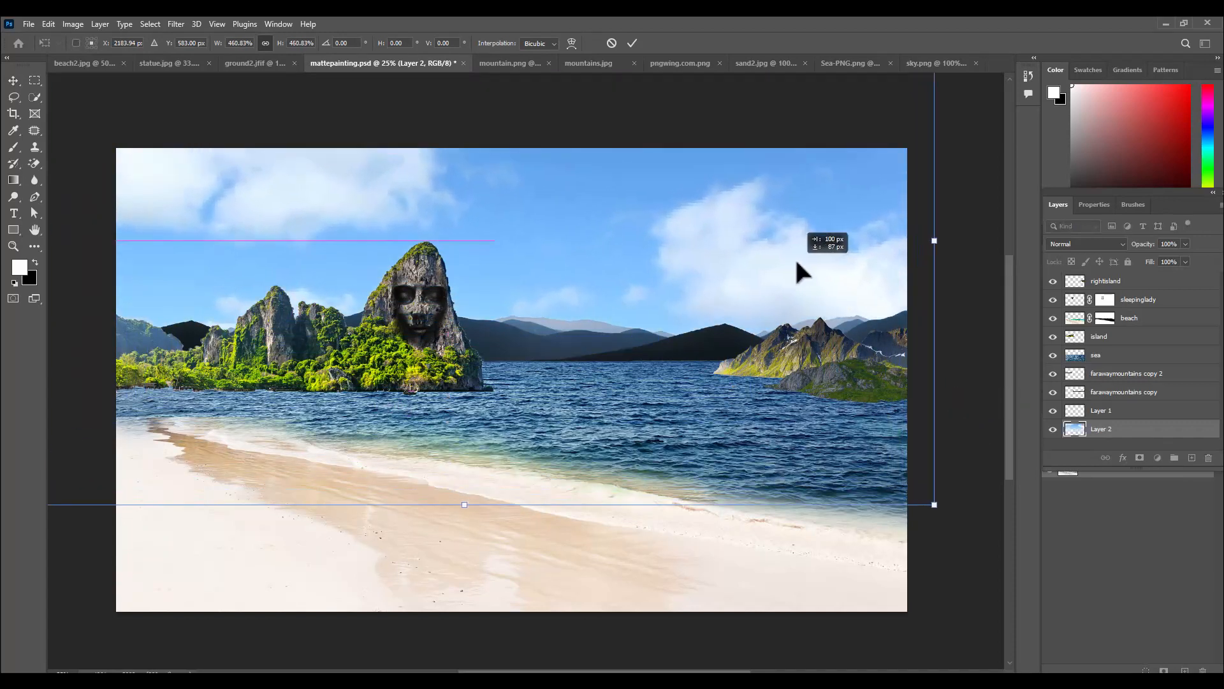
{"action": "left_click_drag", "start_coordinate": [461, 219], "coordinate": [505, 225]}
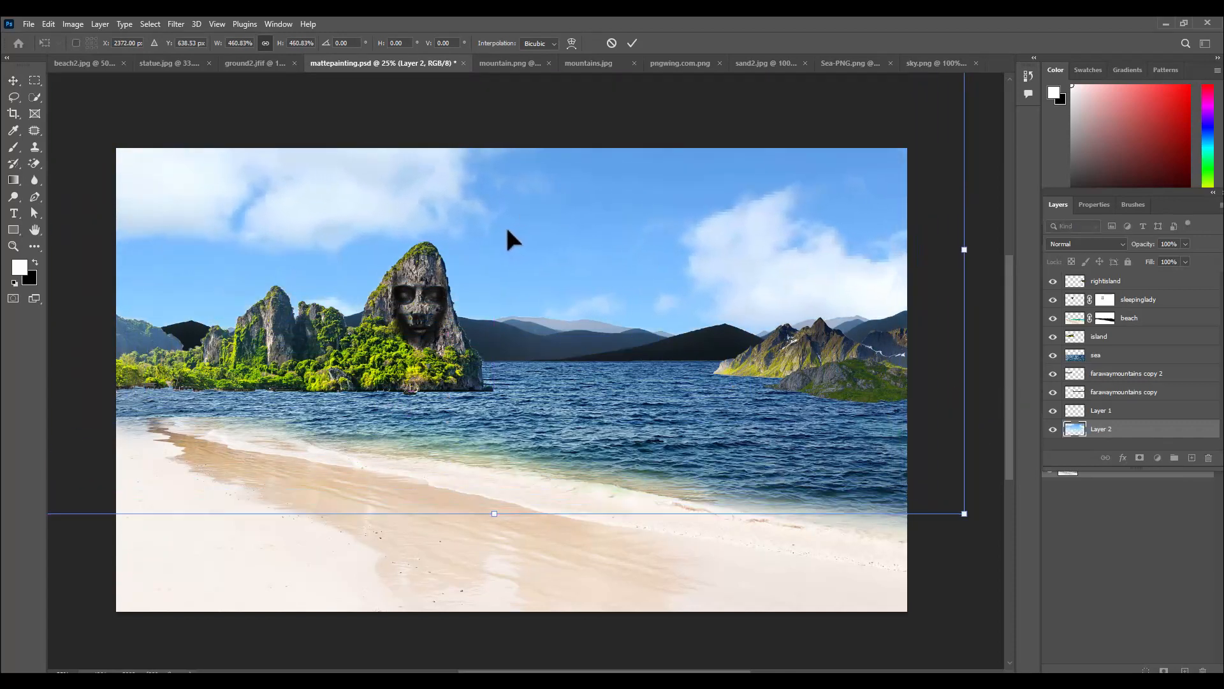
{"action": "key", "text": "Return"}
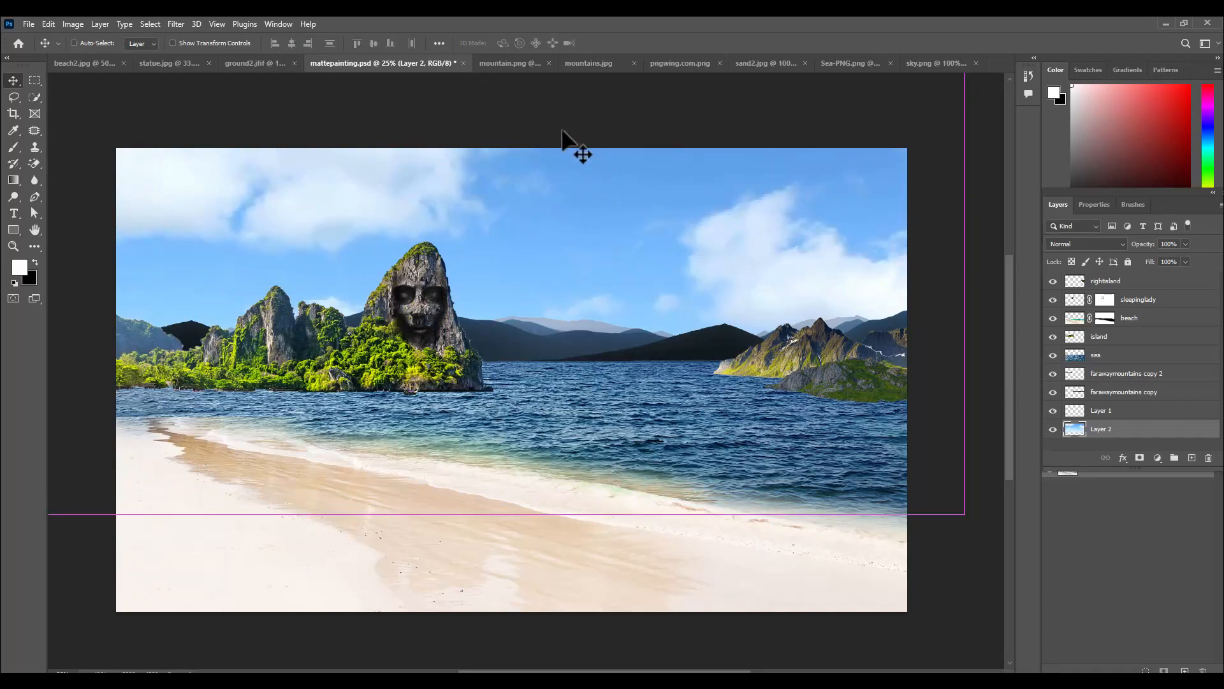
Step: Stretch the beach layer horizontally beyond the canvas's left edge with Free Transform
{"action": "key", "text": "ctrl+minus"}
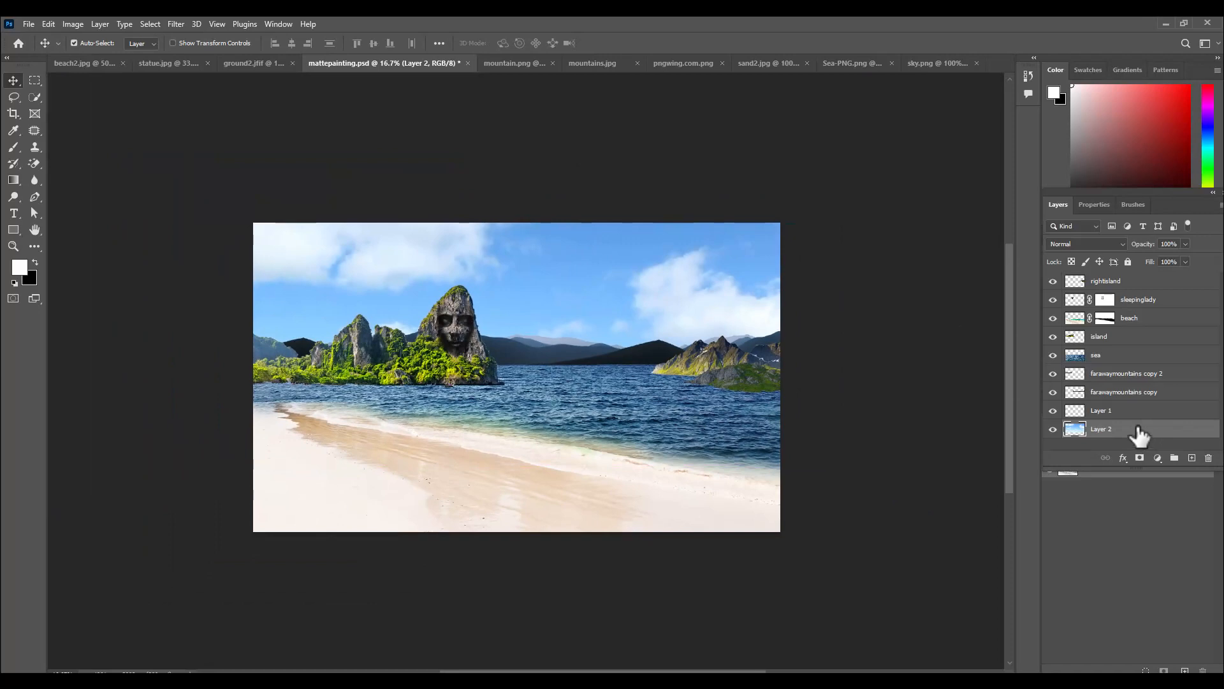
{"action": "left_click", "coordinate": [1150, 318]}
{"action": "key", "text": "ctrl+t"}
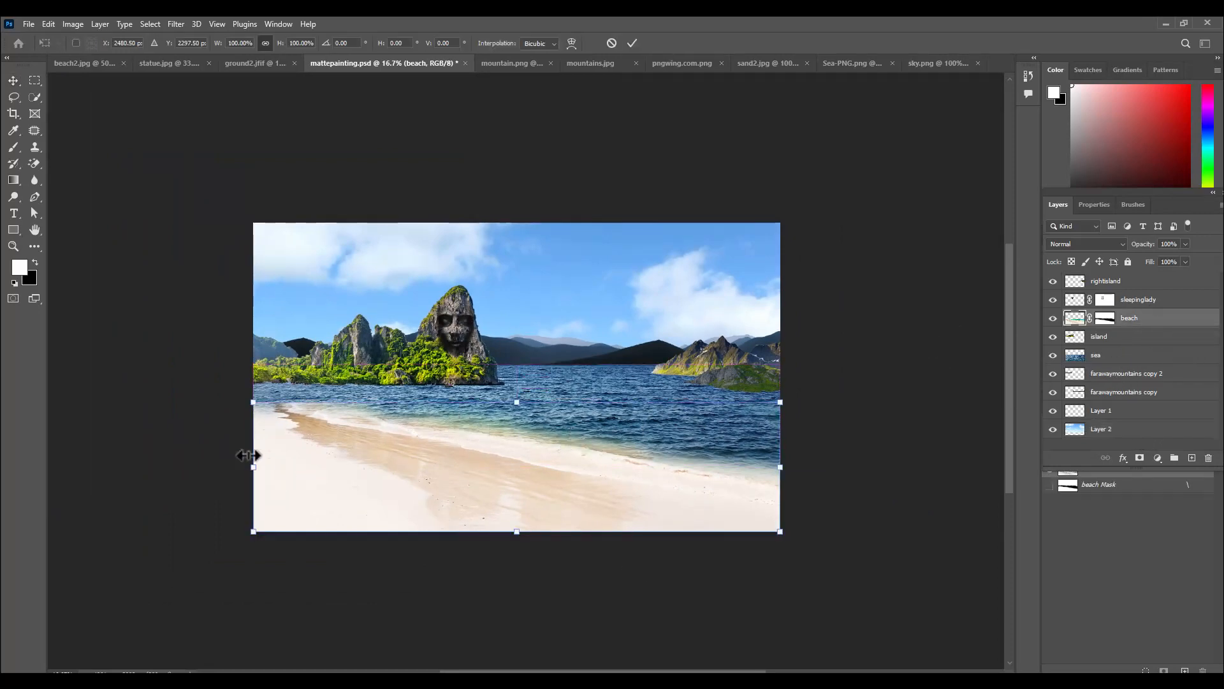
{"action": "left_click_drag", "start_coordinate": [254, 467], "coordinate": [212, 467]}
{"action": "key", "text": "Return"}
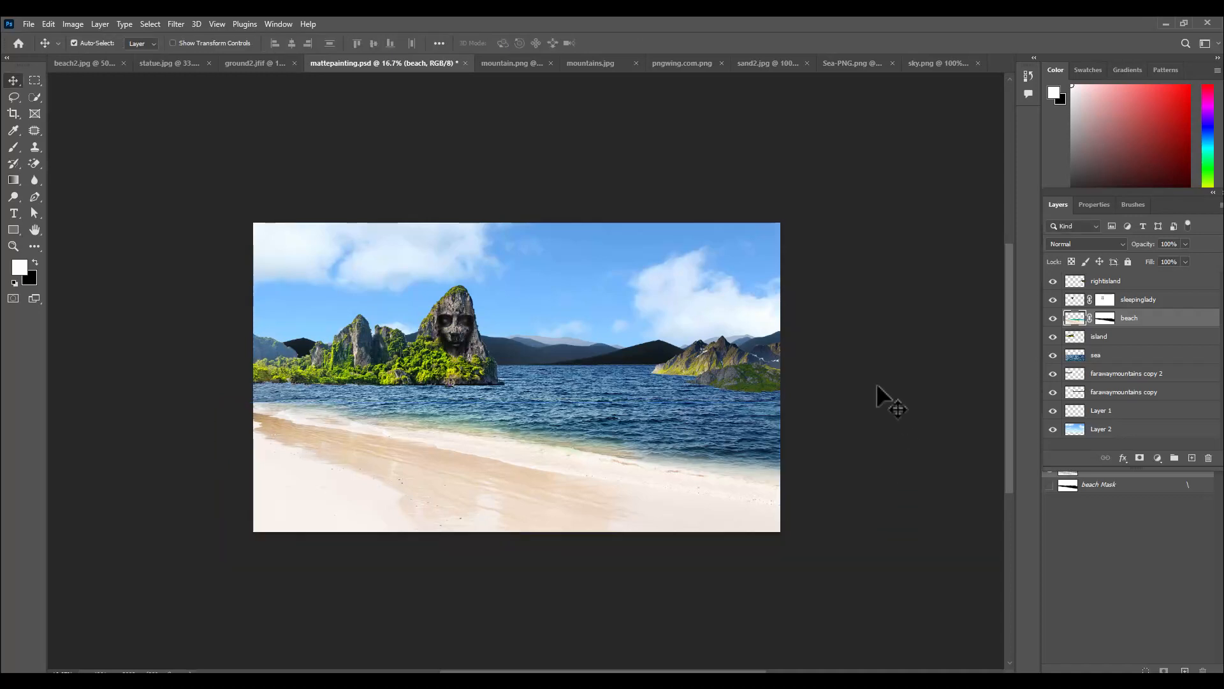
Step: Add a layer mask to the island layer
{"action": "key", "text": "ctrl+plus"}
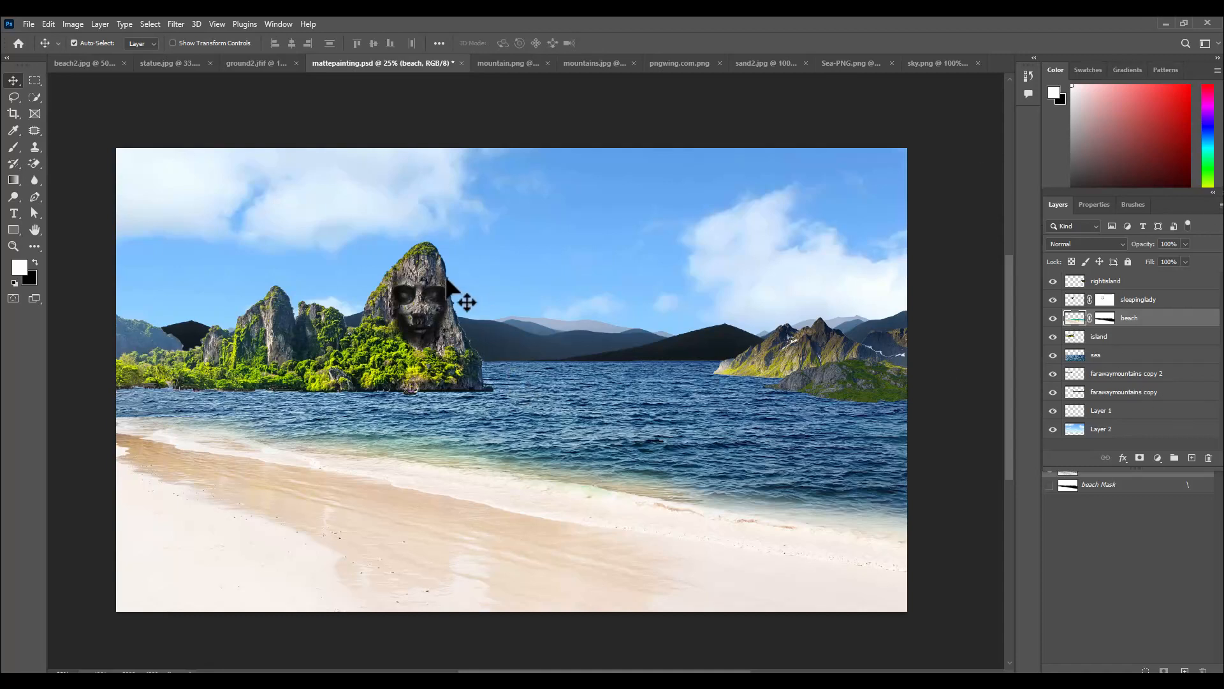
{"action": "left_click", "coordinate": [604, 392]}
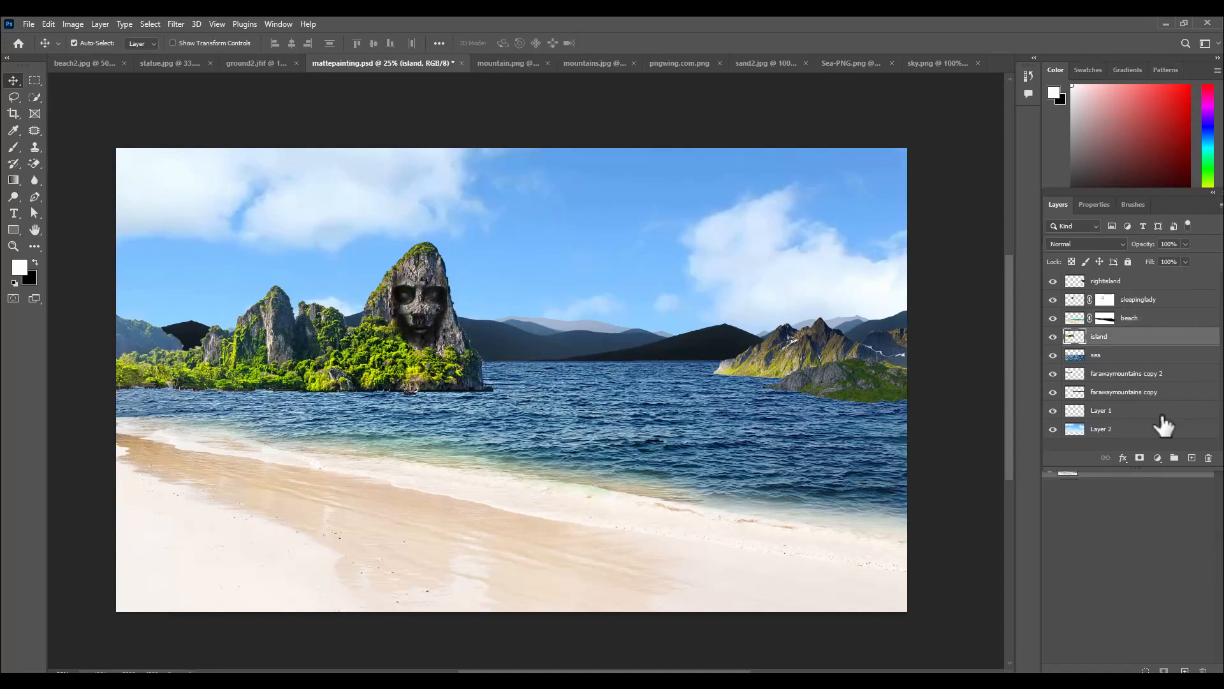
{"action": "left_click", "coordinate": [1139, 458]}
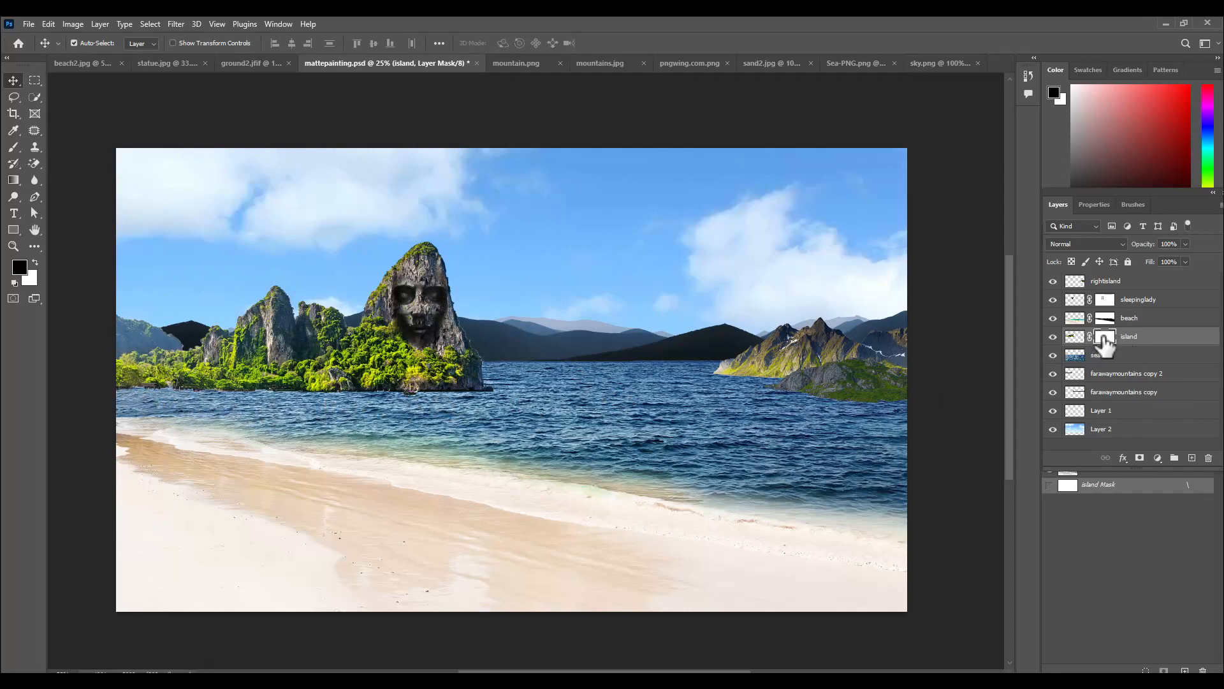
Step: Paint black on the island's mask along its waterline with a 150 px Soft Round brush to blend it into the sea
{"action": "left_click_drag", "start_coordinate": [13, 147], "coordinate": [65, 150]}
{"action": "left_click", "coordinate": [80, 42]}
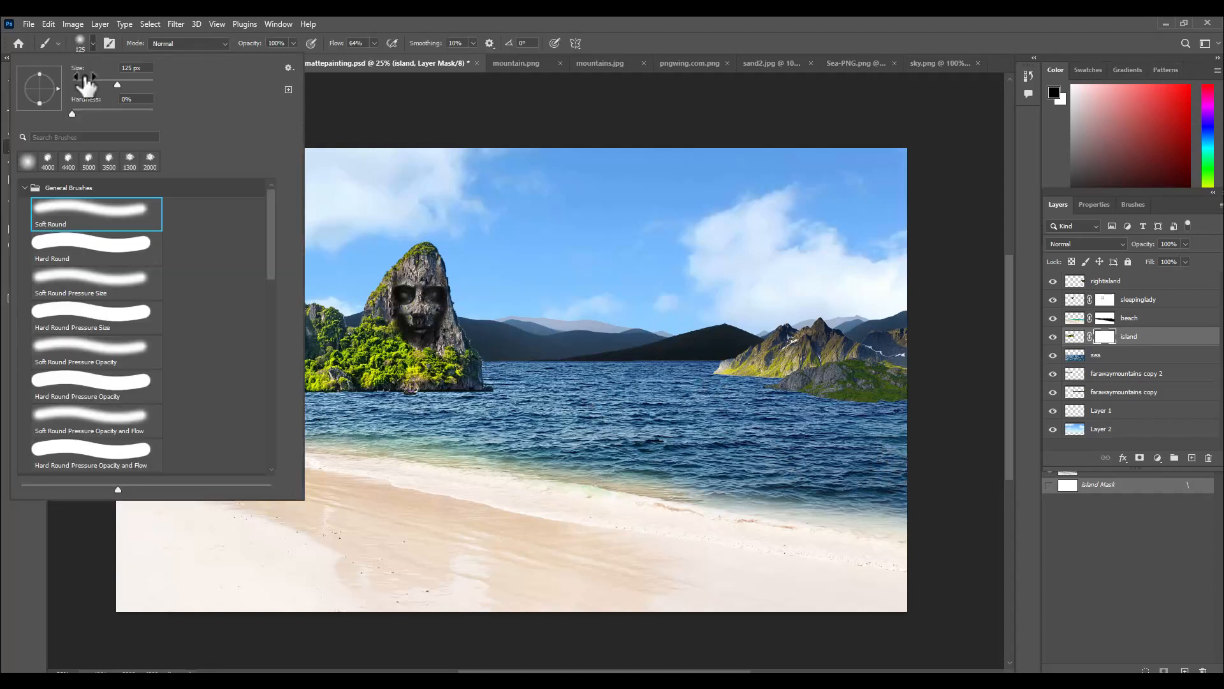
{"action": "left_click", "coordinate": [632, 29]}
{"action": "key", "text": "bracketleft"}
{"action": "key", "text": "bracketleft"}
{"action": "key", "text": "bracketleft"}
{"action": "key", "text": "bracketright"}
{"action": "key", "text": "bracketright"}
{"action": "key", "text": "bracketright"}
{"action": "key", "text": "bracketright"}
{"action": "key", "text": "bracketright"}
{"action": "key", "text": "bracketright"}
{"action": "key", "text": "bracketleft"}
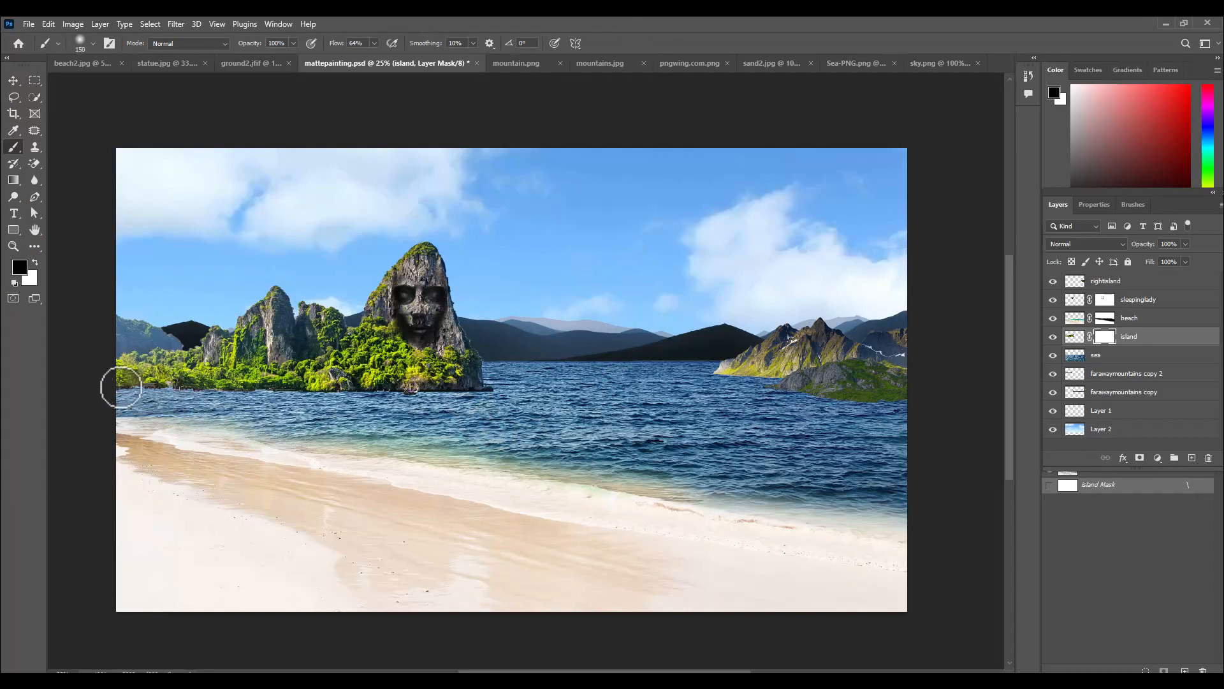
{"action": "key", "text": "bracketleft"}
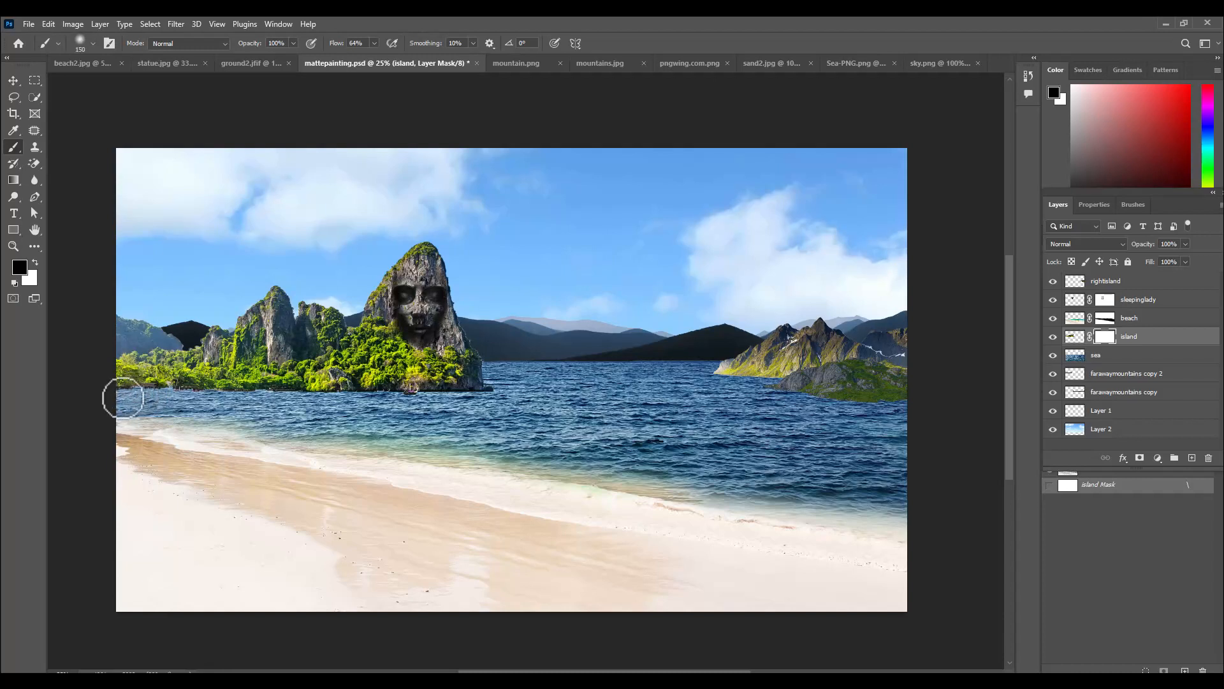
{"action": "mouse_move", "coordinate": [124, 392]}
{"action": "left_mouse_down"}
{"action": "mouse_move", "coordinate": [412, 400]}
{"action": "mouse_move", "coordinate": [462, 383]}
{"action": "mouse_move", "coordinate": [451, 389]}
{"action": "mouse_move", "coordinate": [506, 396]}
{"action": "mouse_move", "coordinate": [385, 400]}
{"action": "left_mouse_up"}
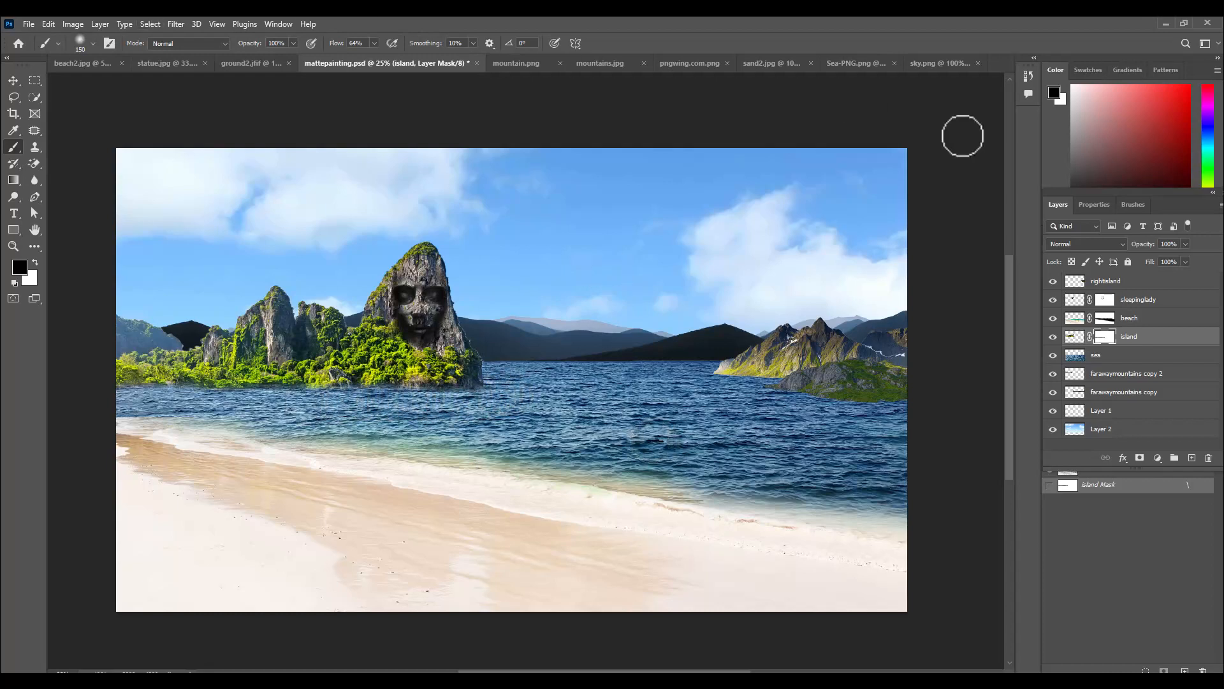
Step: Load the island layer's outline as a selection and contract it by 1 pixel
{"action": "left_click", "coordinate": [13, 81]}
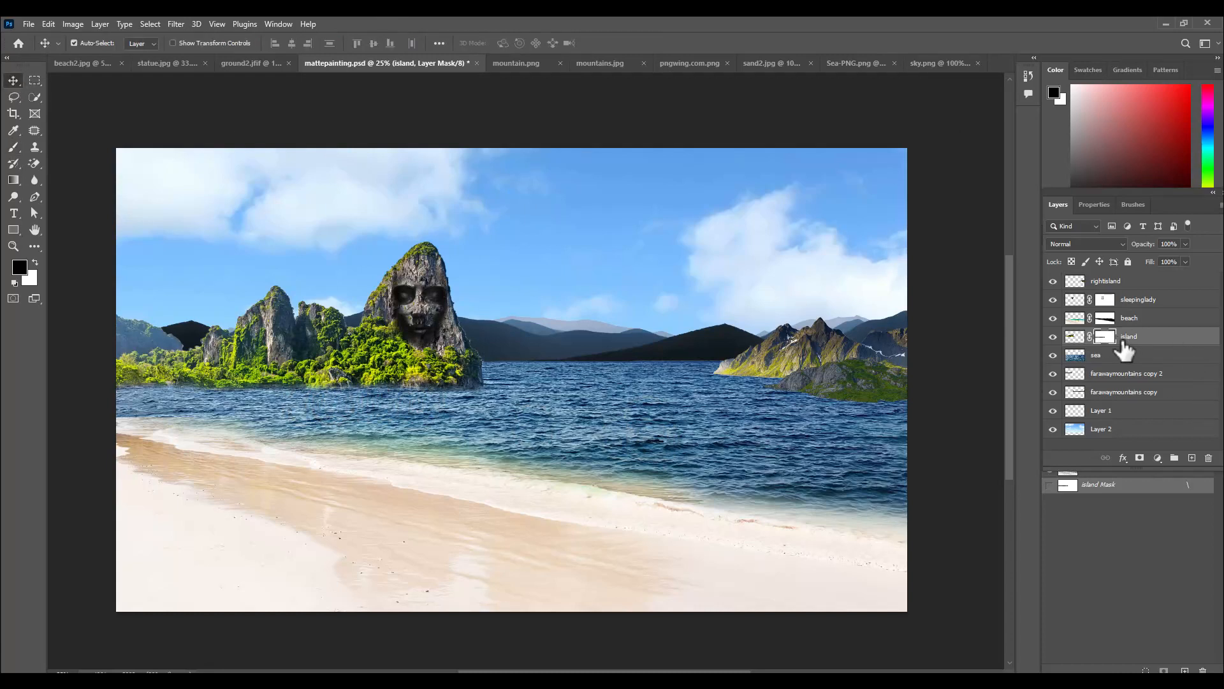
{"action": "left_click", "coordinate": [1075, 337]}
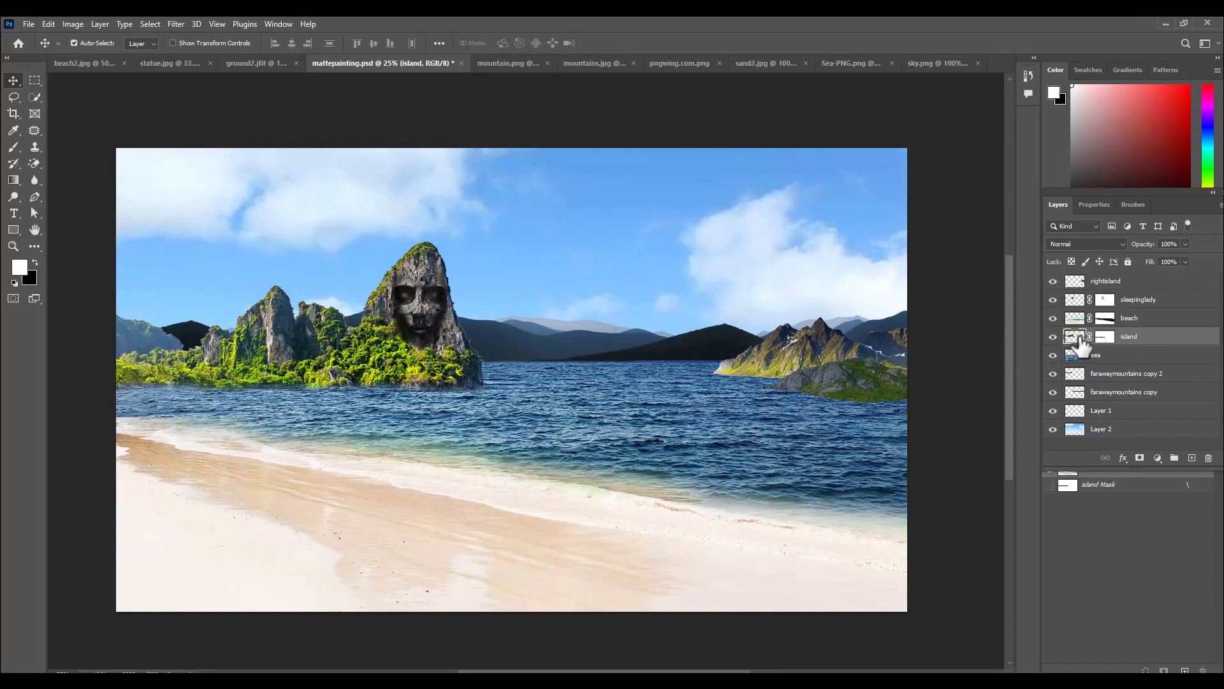
{"action": "key", "text": "ctrl"}
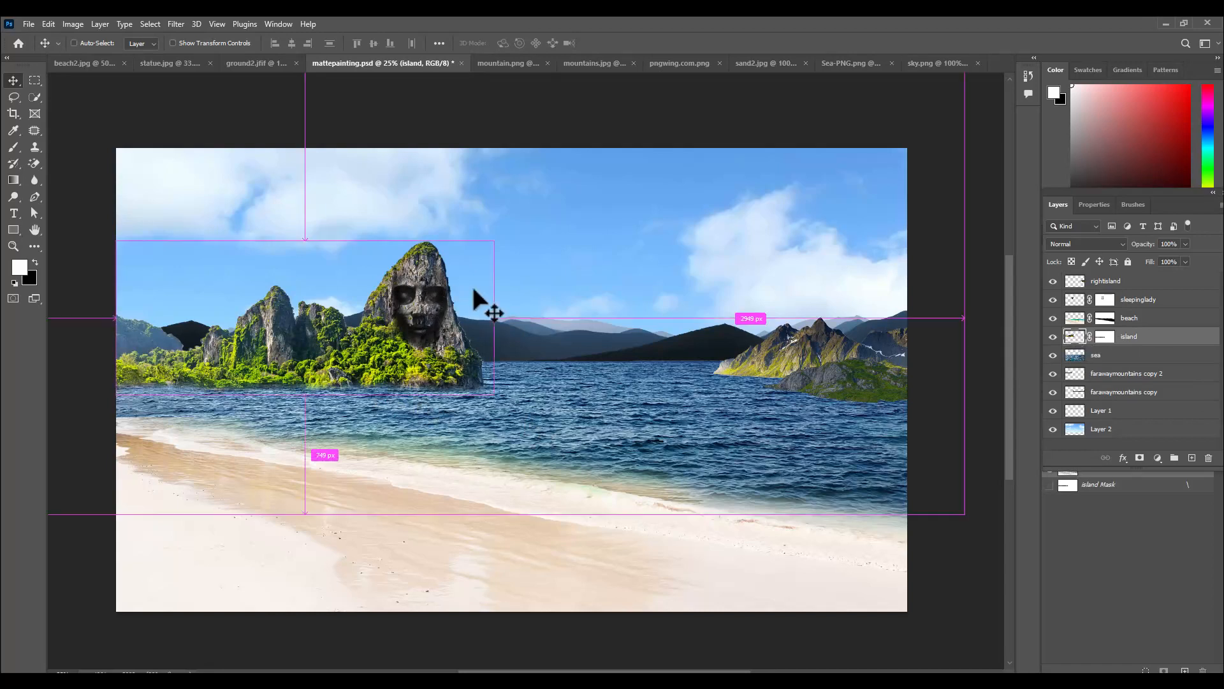
{"action": "key", "text": "ctrl+plus"}
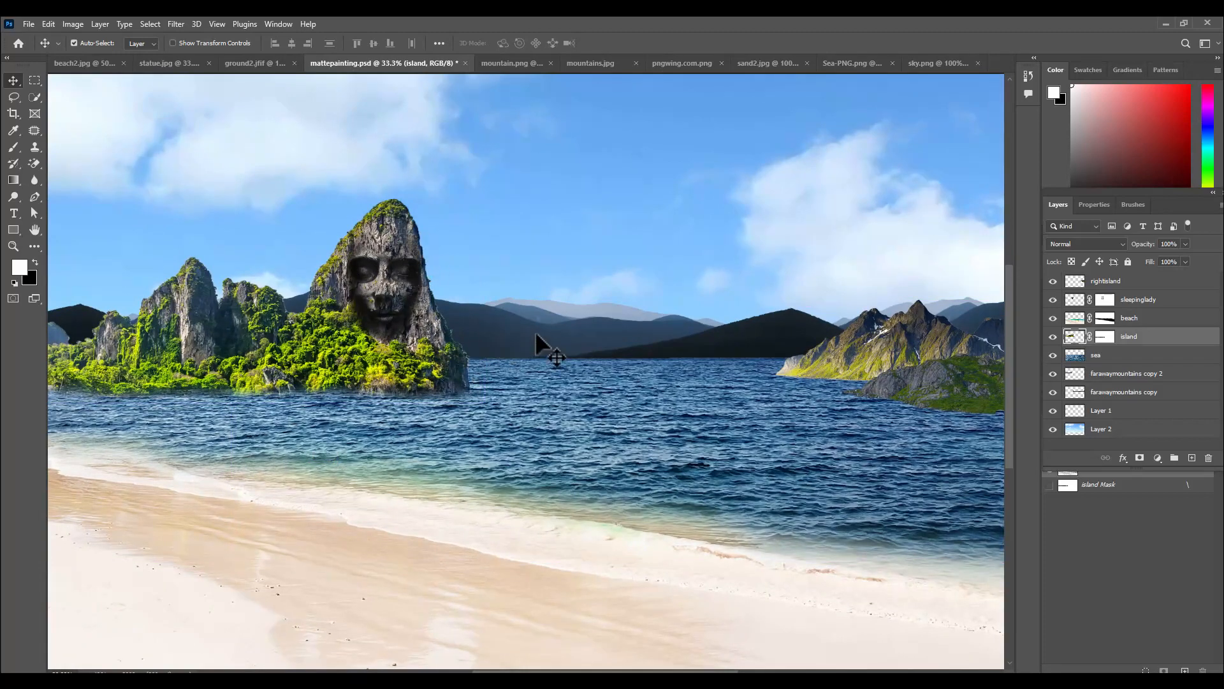
{"action": "key", "text": "ctrl+plus"}
{"action": "key", "text": "ctrl+plus"}
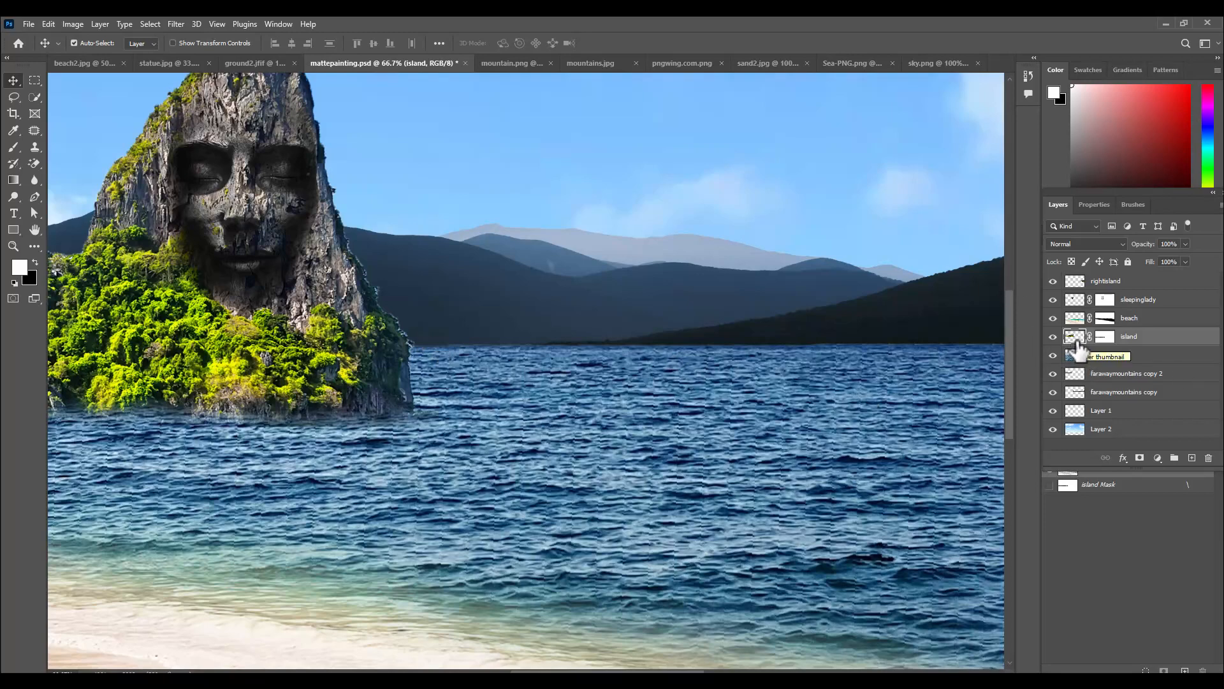
{"action": "left_click", "coordinate": [1076, 342], "text": "ctrl"}
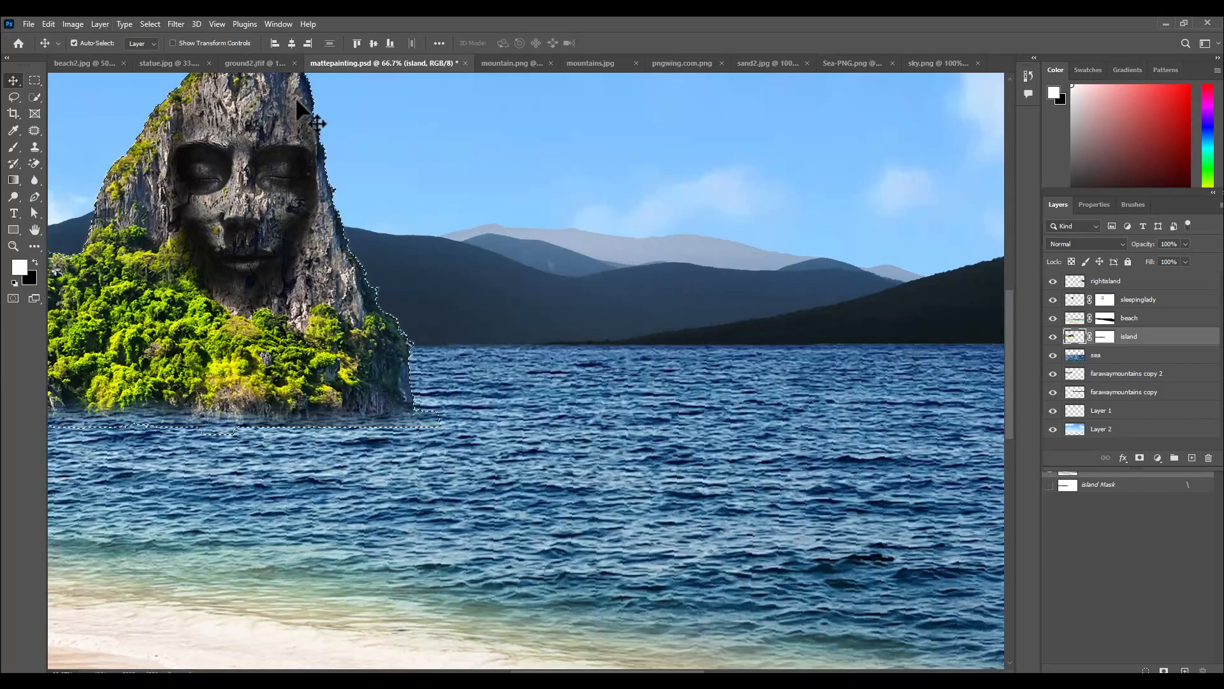
{"action": "left_click", "coordinate": [147, 24]}
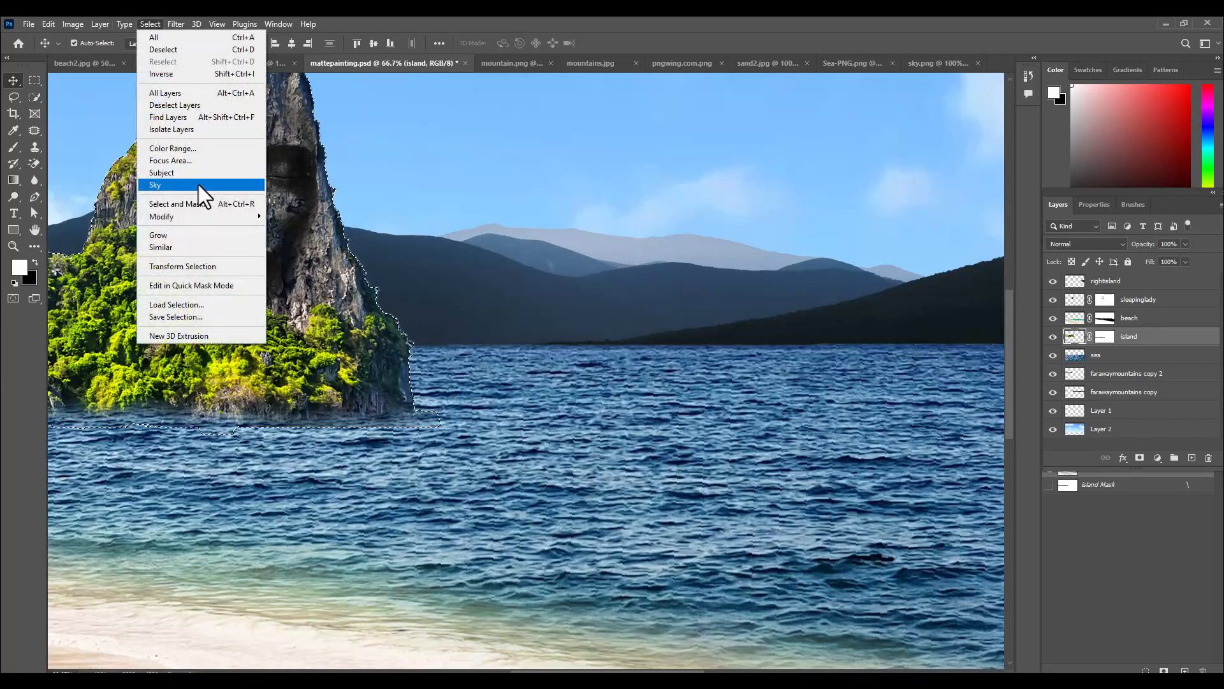
{"action": "mouse_move", "coordinate": [197, 219]}
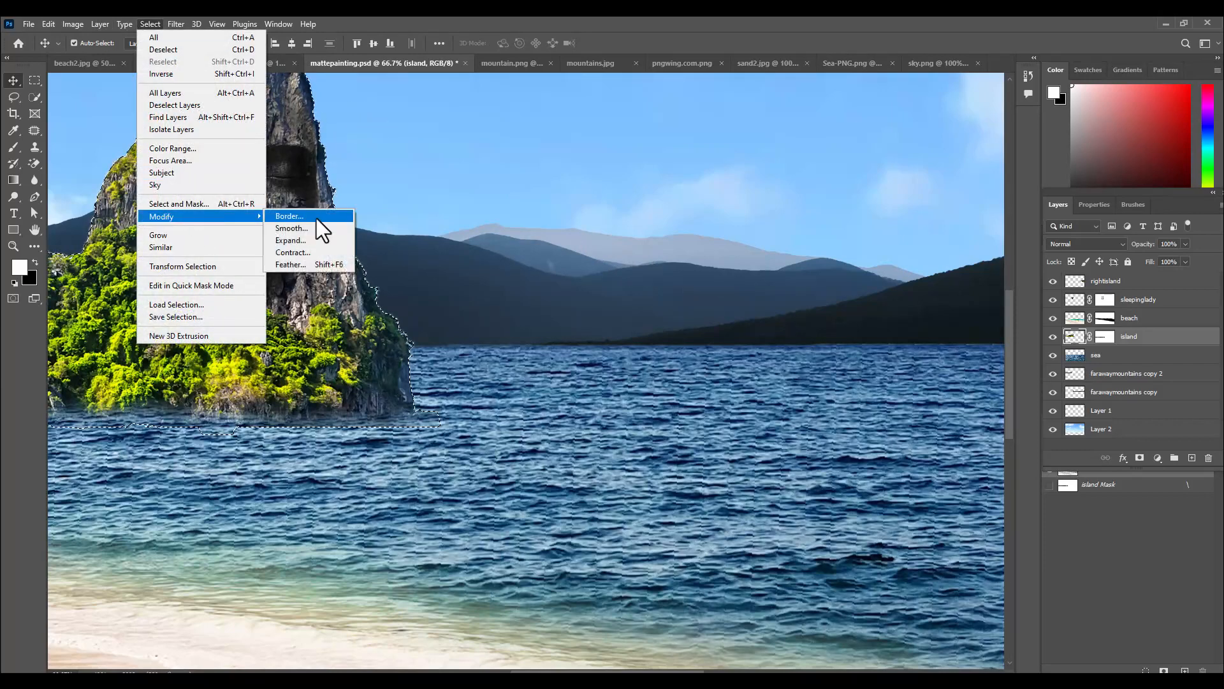
{"action": "left_click", "coordinate": [292, 252]}
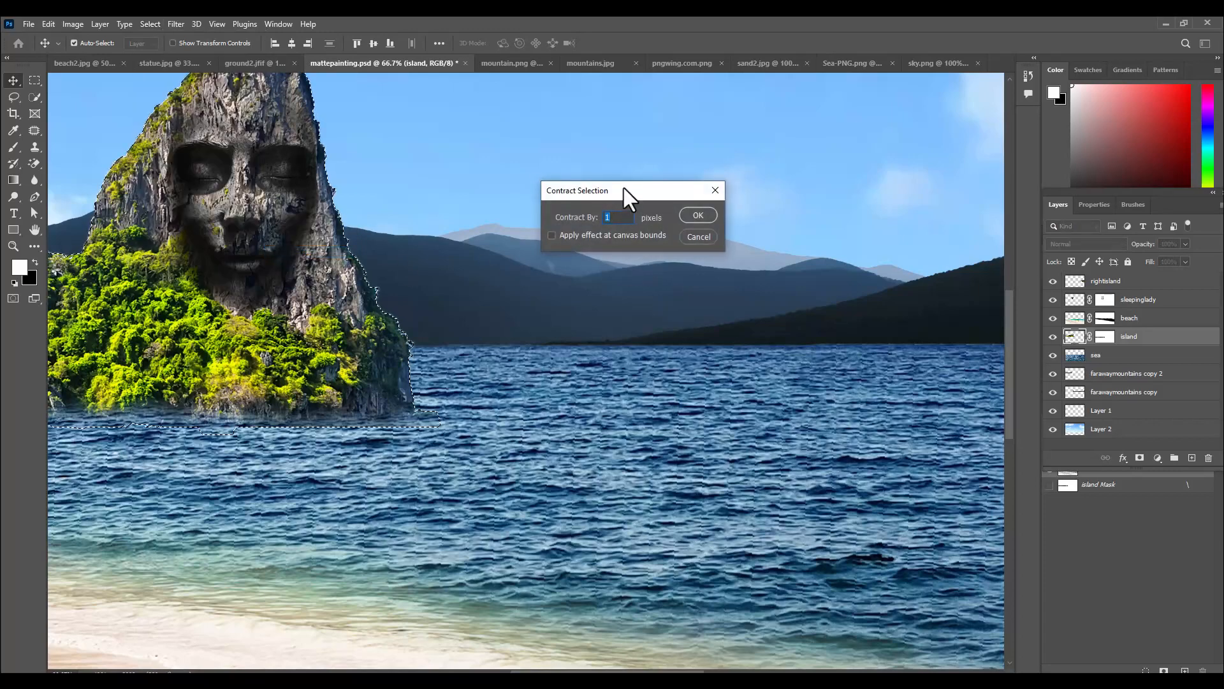
{"action": "left_click_drag", "start_coordinate": [616, 193], "coordinate": [612, 199]}
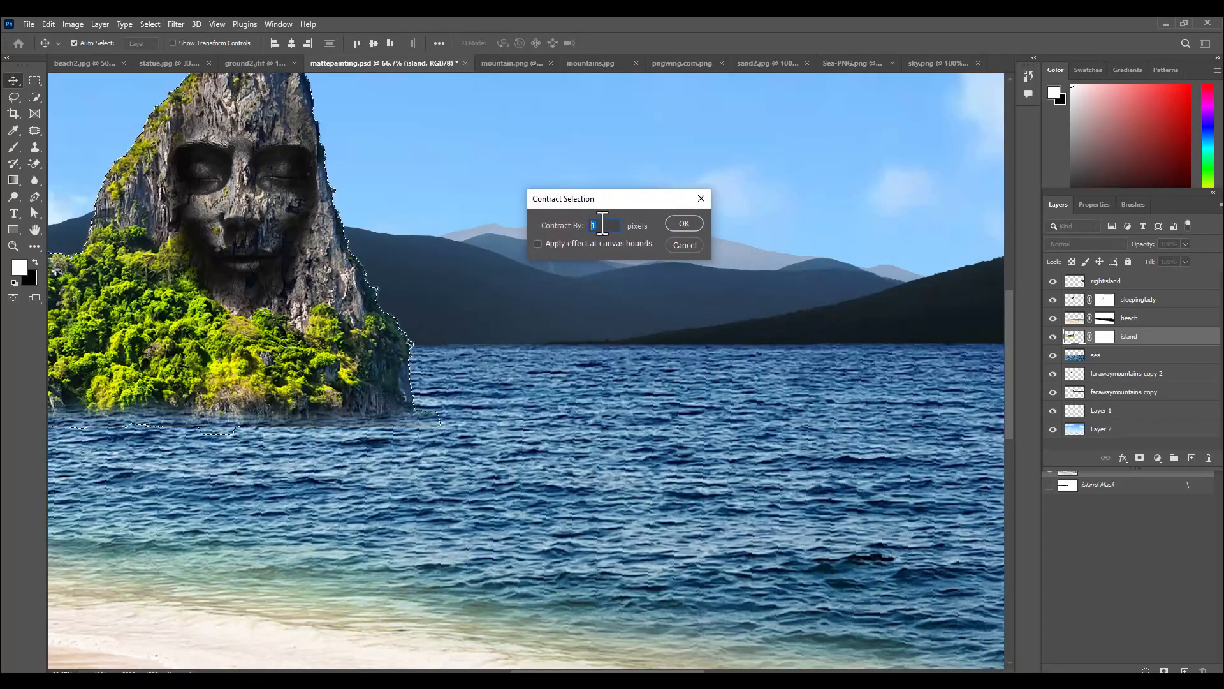
{"action": "left_click", "coordinate": [680, 221]}
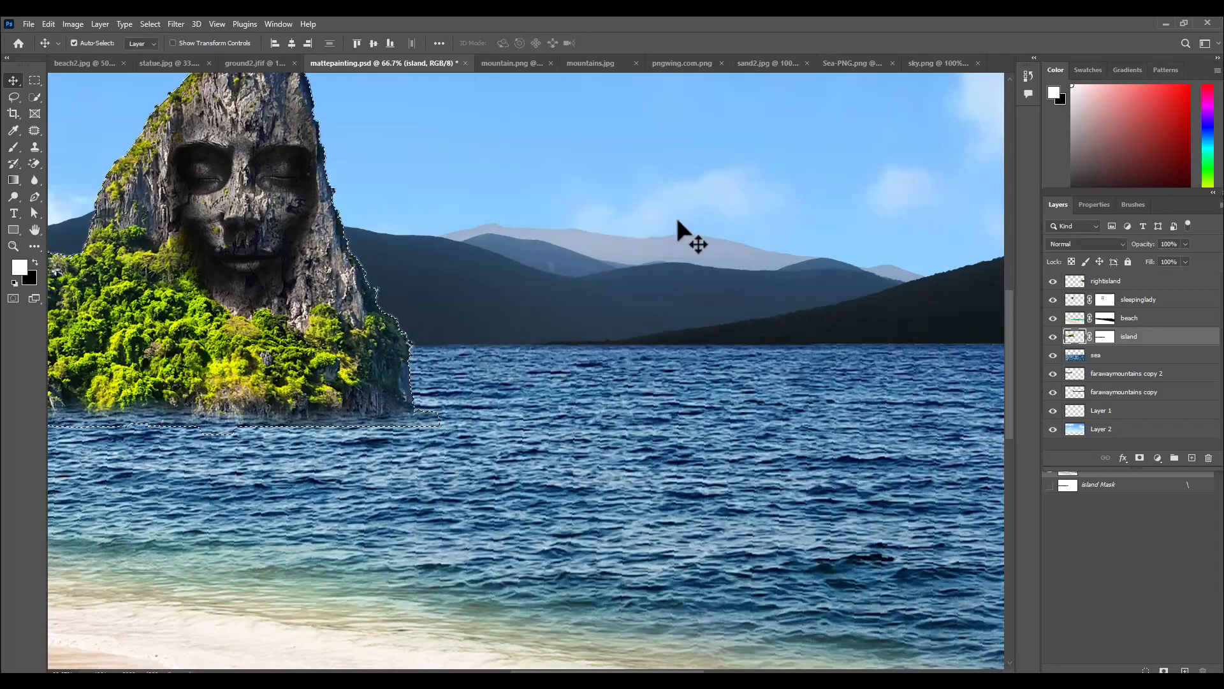
Step: Contract the island selection by 1 more pixel
{"action": "left_click", "coordinate": [141, 23]}
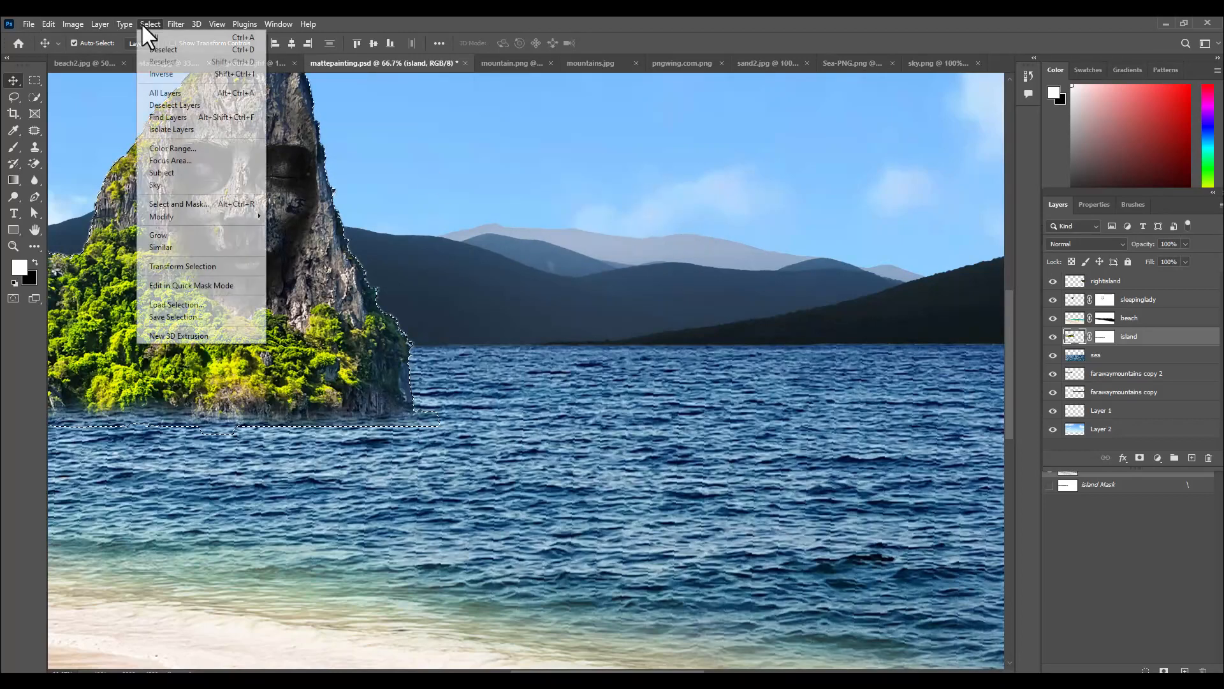
{"action": "mouse_move", "coordinate": [189, 220]}
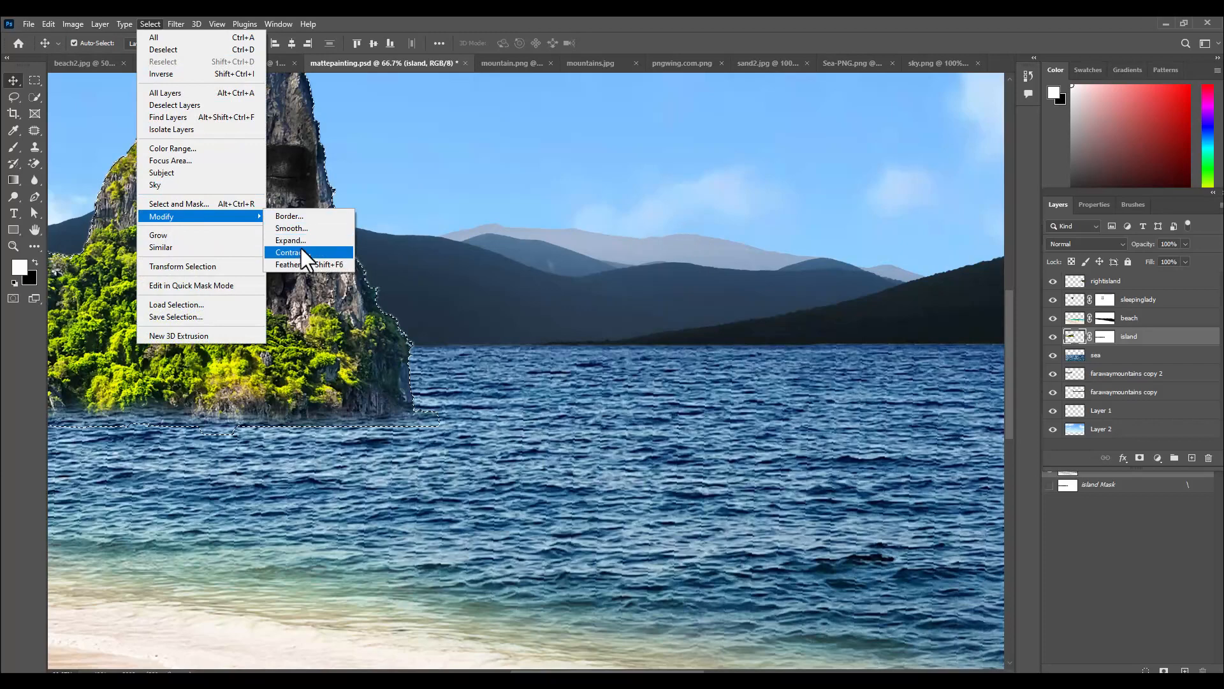
{"action": "left_click", "coordinate": [301, 250]}
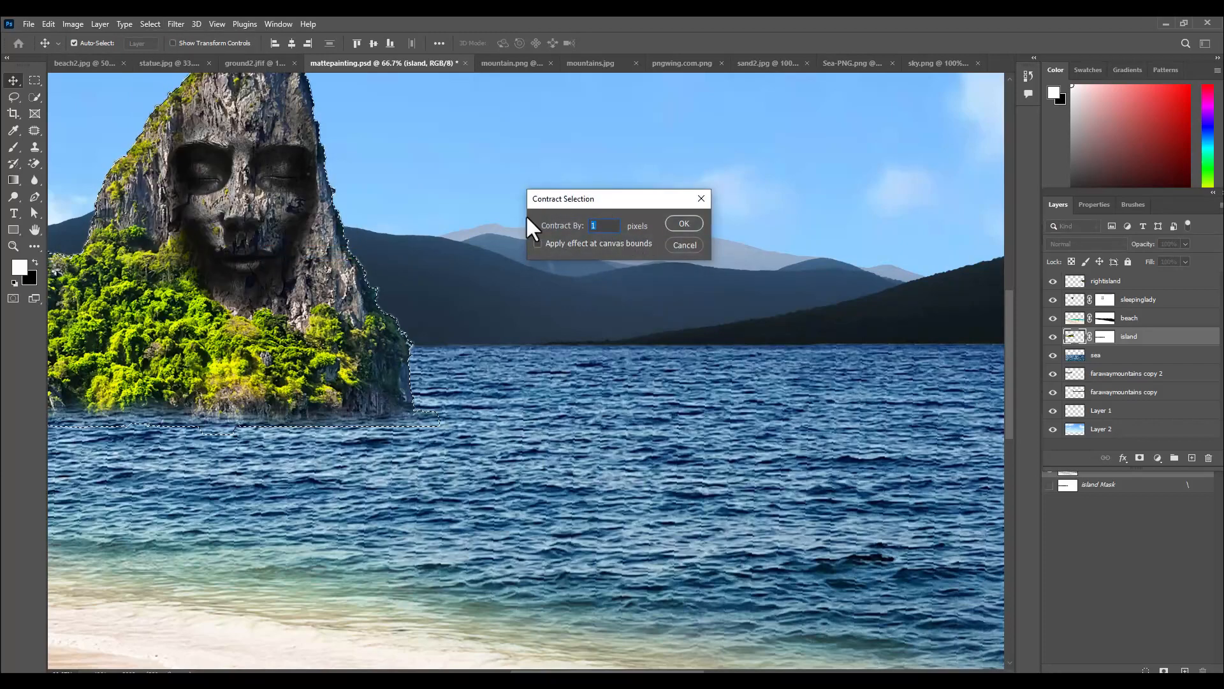
{"action": "left_click", "coordinate": [684, 223]}
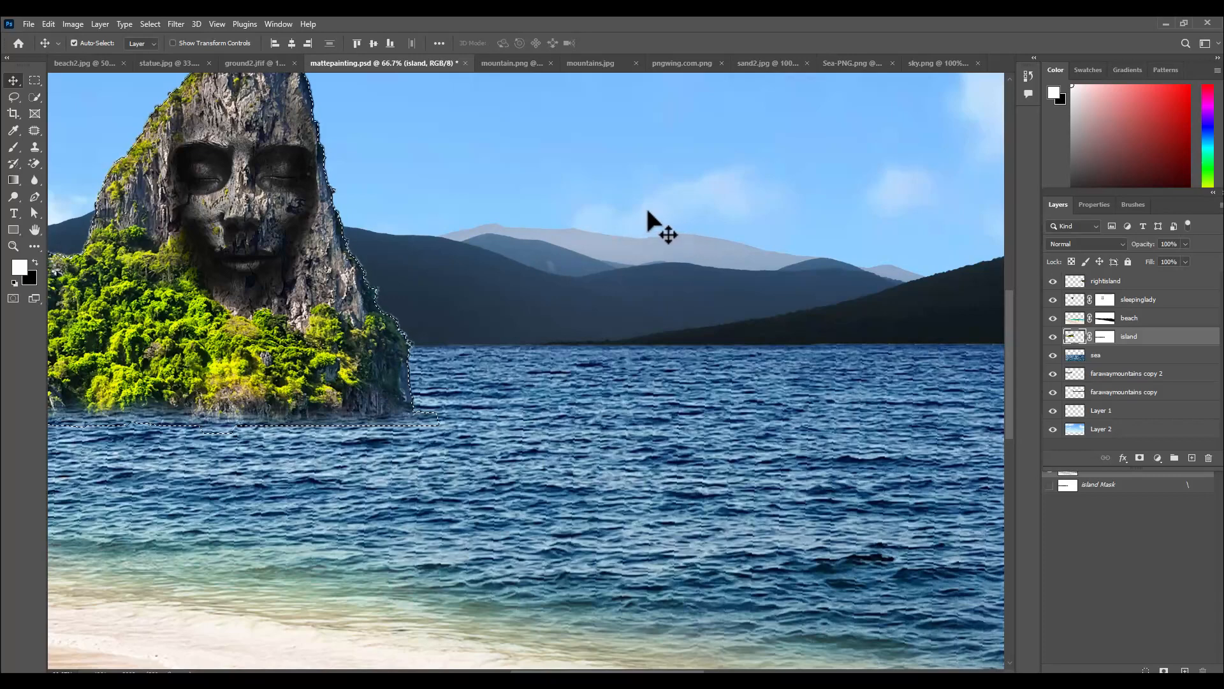
Step: Feather the contracted island selection with a radius of 1 pixel
{"action": "left_click", "coordinate": [34, 80]}
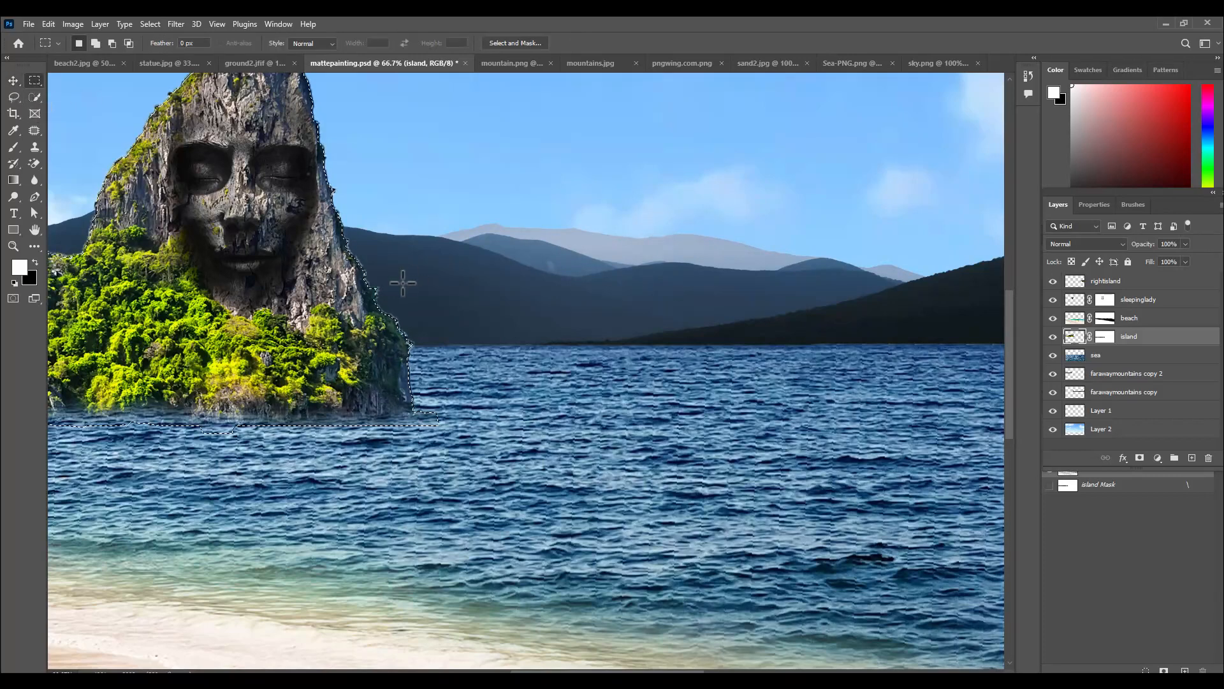
{"action": "right_click", "coordinate": [360, 259]}
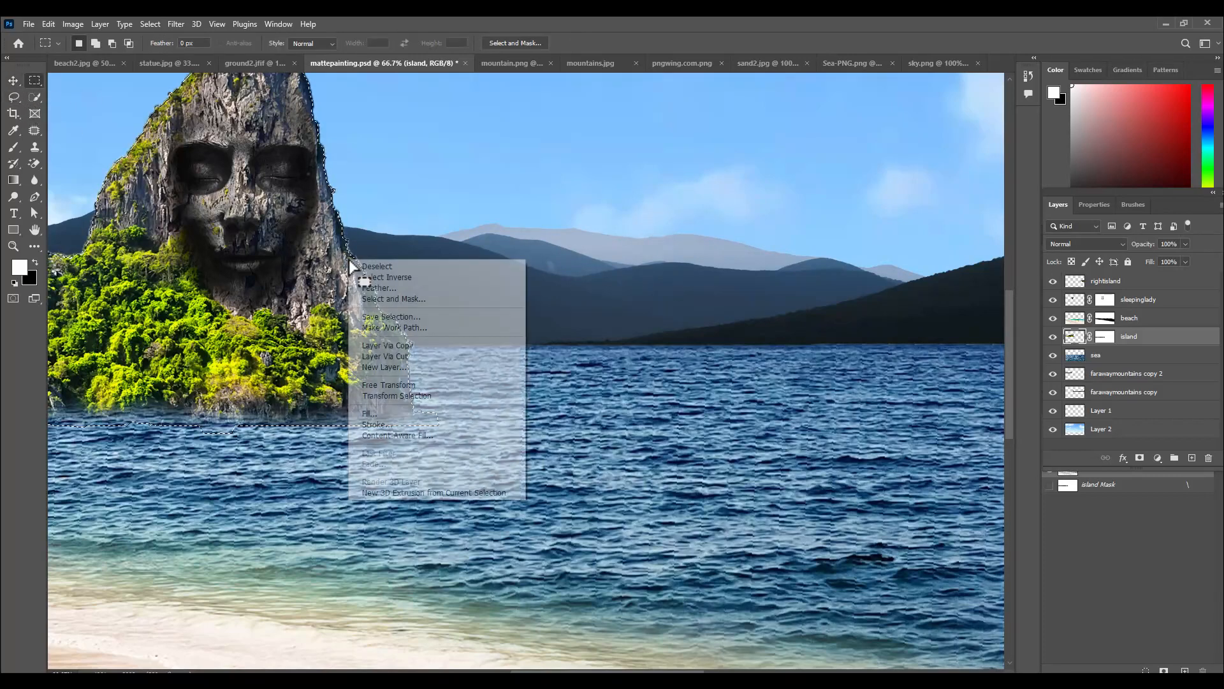
{"action": "left_click", "coordinate": [362, 285]}
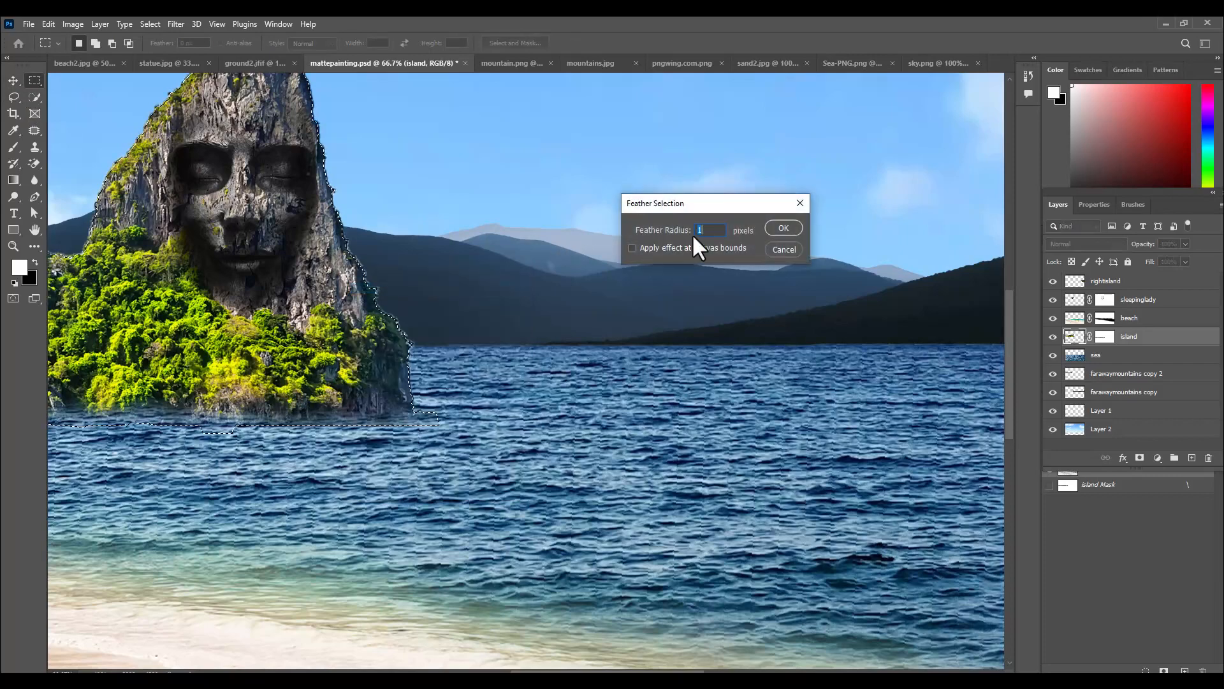
{"action": "left_click", "coordinate": [759, 228]}
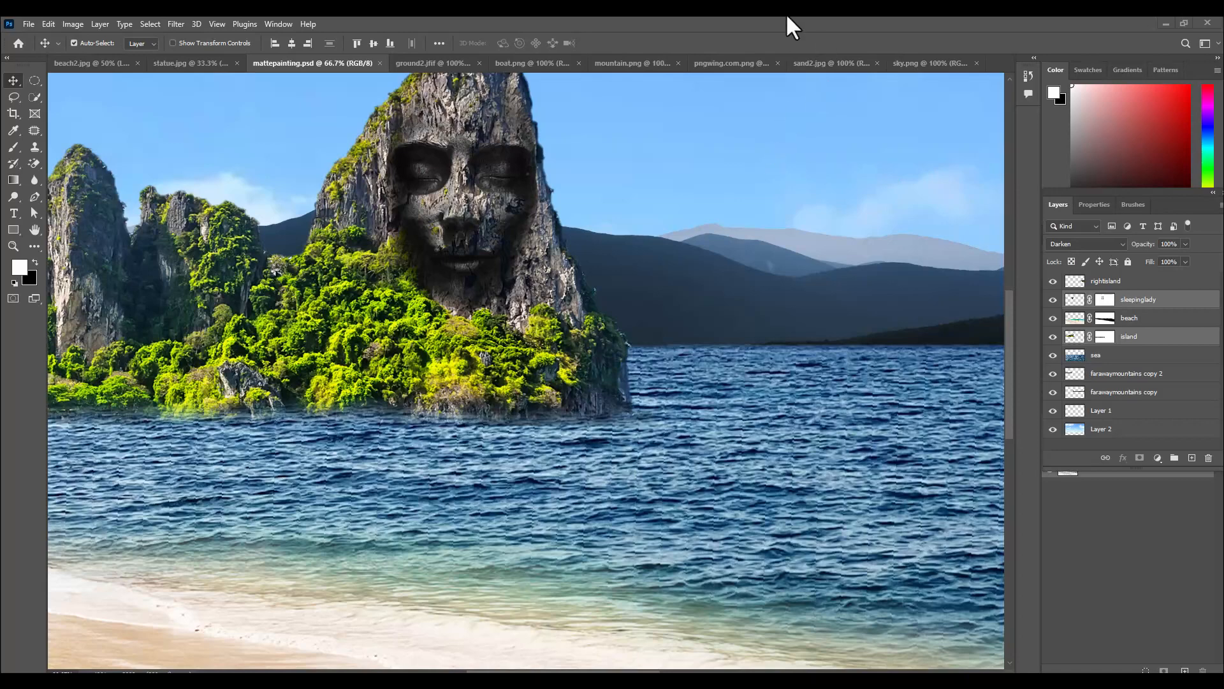
Step: Feather the elliptical ground selection in ground2.jfif with a radius of 7 pixels
{"action": "scroll", "coordinate": [663, 258], "scroll_direction": "down", "scroll_amount": 3}
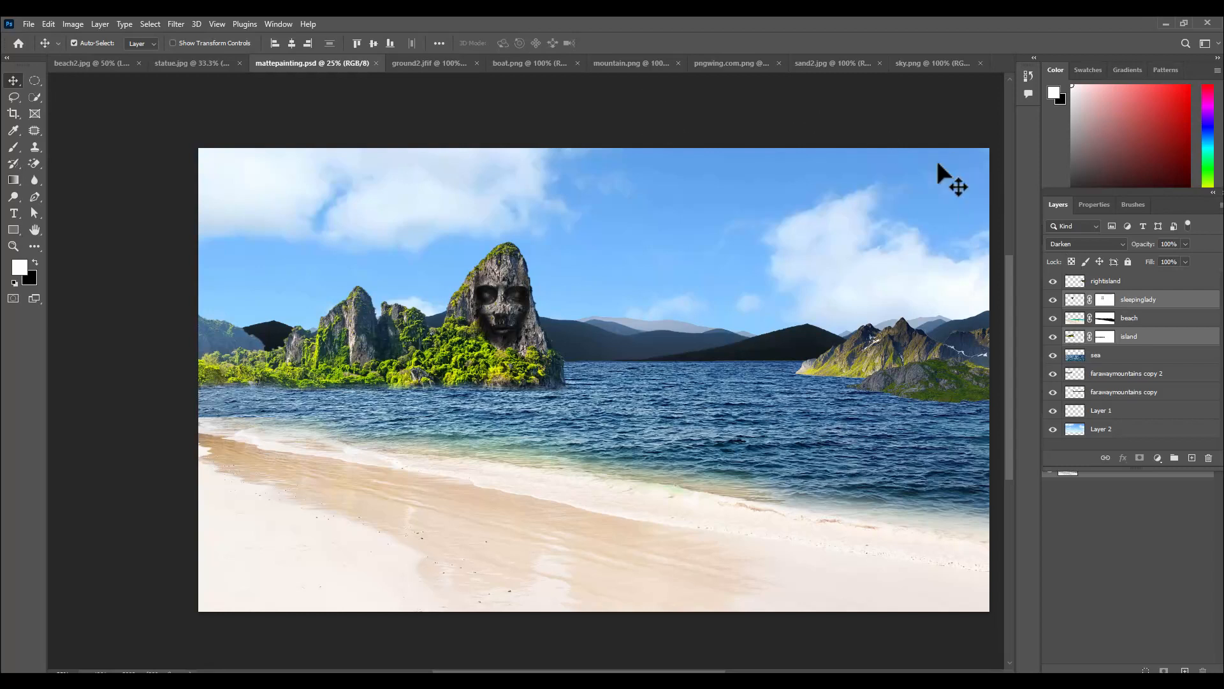
{"action": "left_click", "coordinate": [412, 63]}
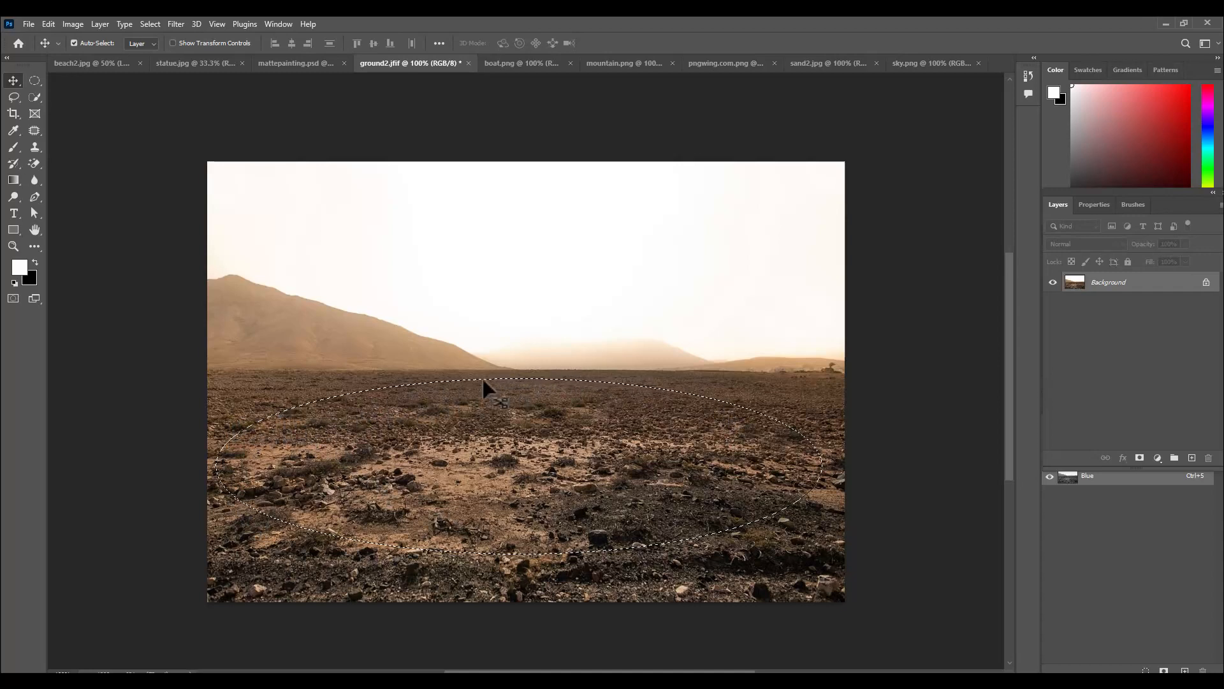
{"action": "left_click", "coordinate": [34, 81]}
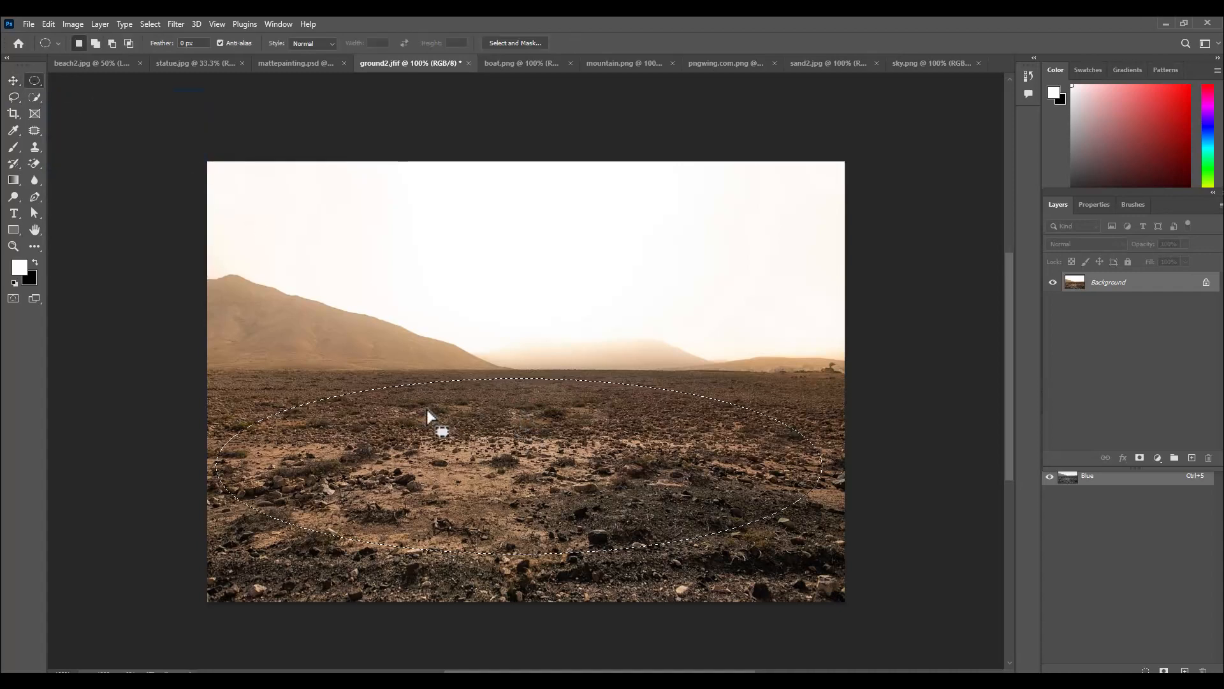
{"action": "right_click", "coordinate": [490, 427]}
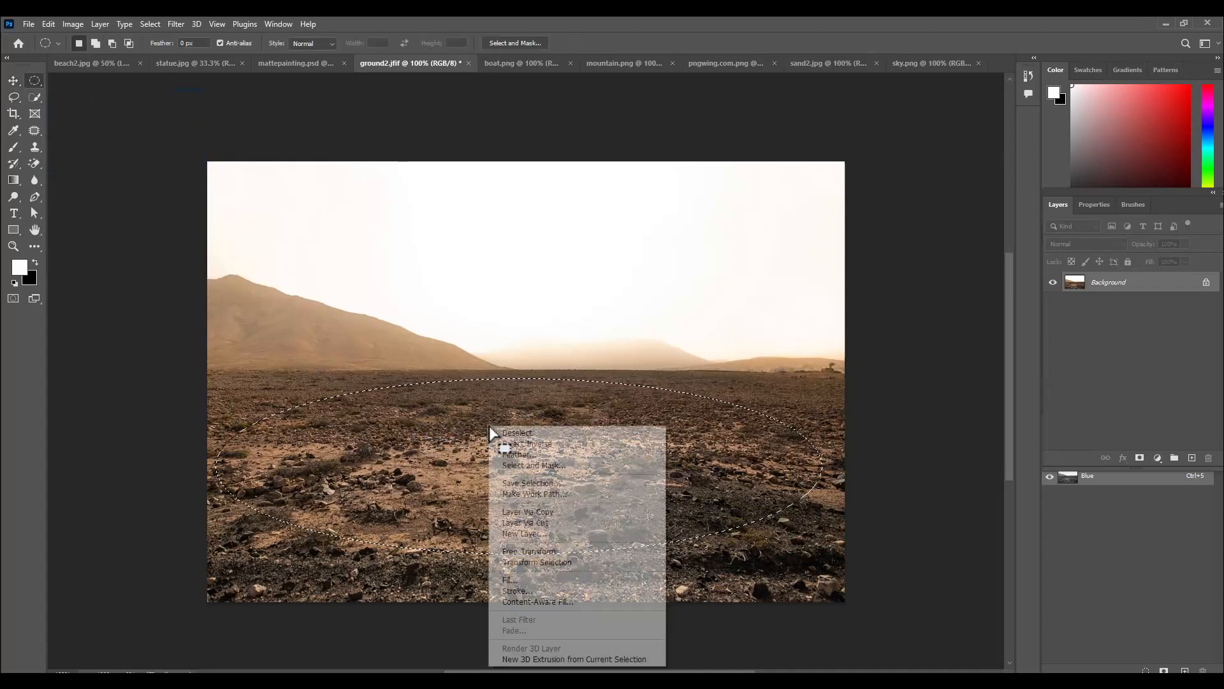
{"action": "left_click", "coordinate": [517, 455]}
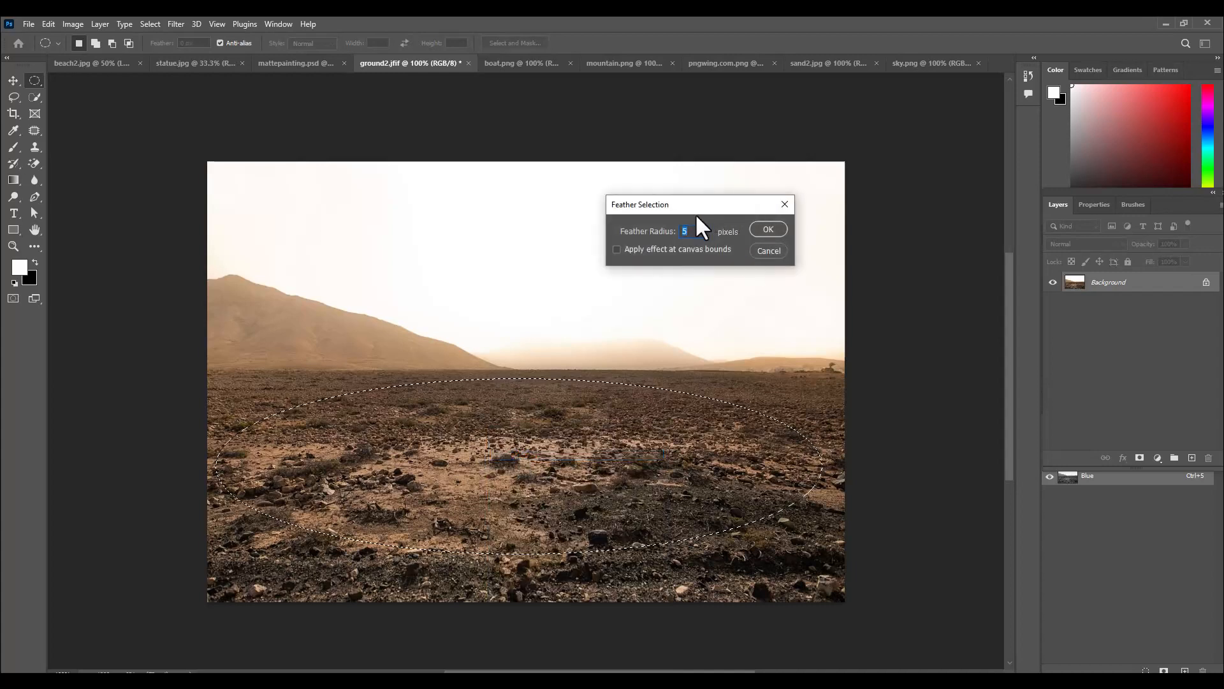
{"action": "left_click_drag", "start_coordinate": [673, 235], "coordinate": [587, 229]}
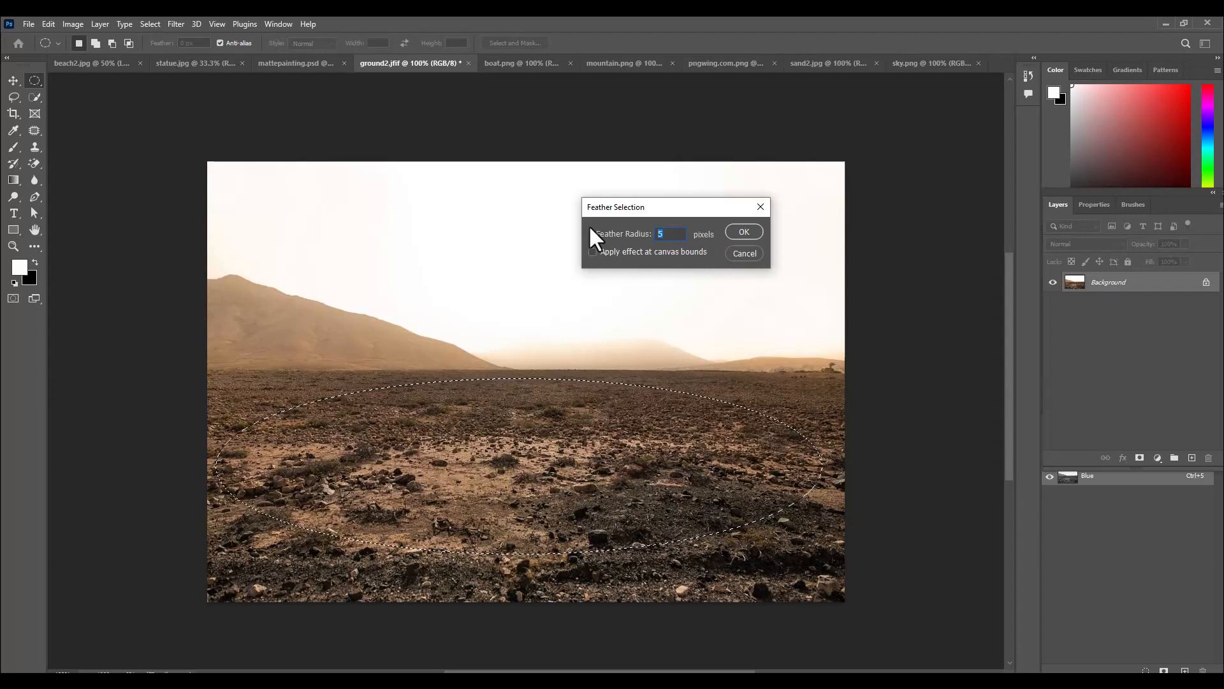
{"action": "type", "text": "7"}
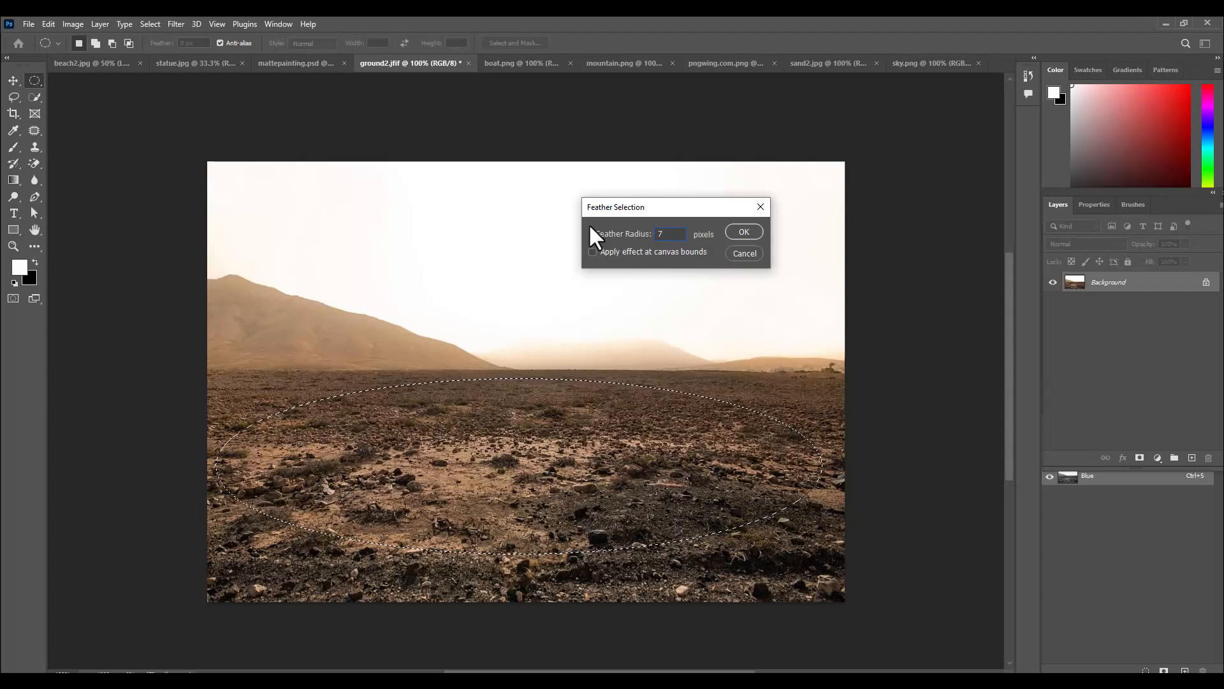
{"action": "left_click", "coordinate": [746, 231]}
Step: Copy the feathered ground patch into mattepainting.psd, place it at the island's waterline and name its layer ground
{"action": "left_click", "coordinate": [13, 80]}
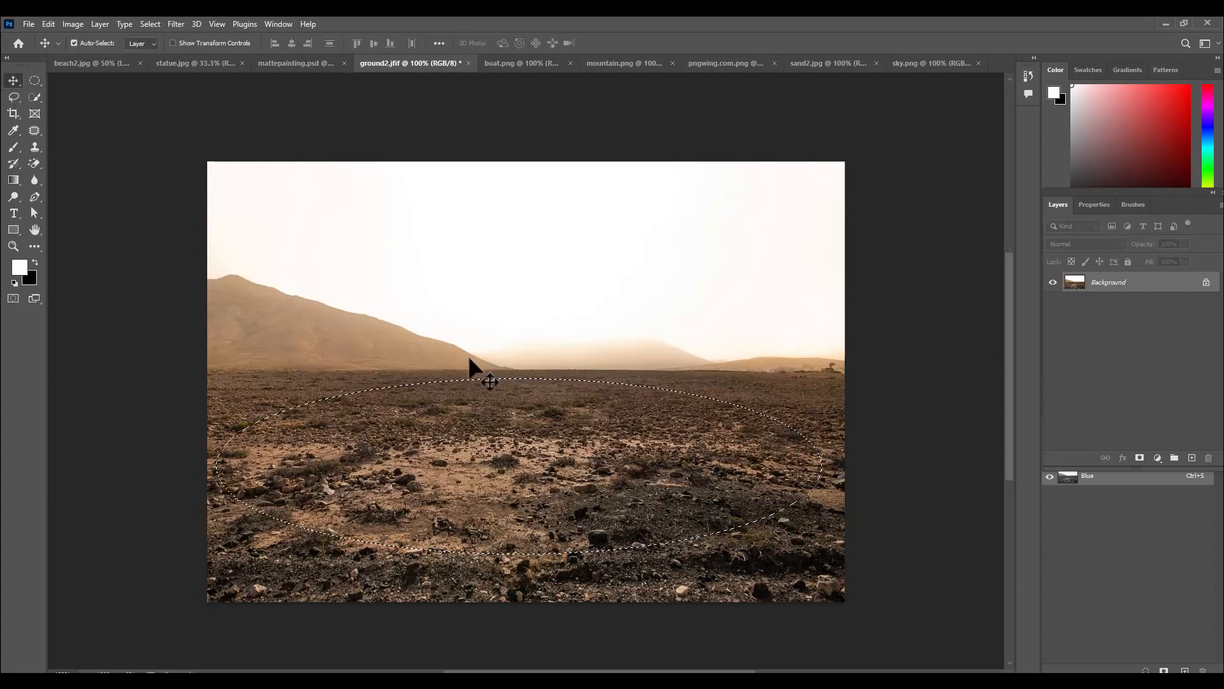
{"action": "left_click_drag", "start_coordinate": [502, 435], "coordinate": [411, 331]}
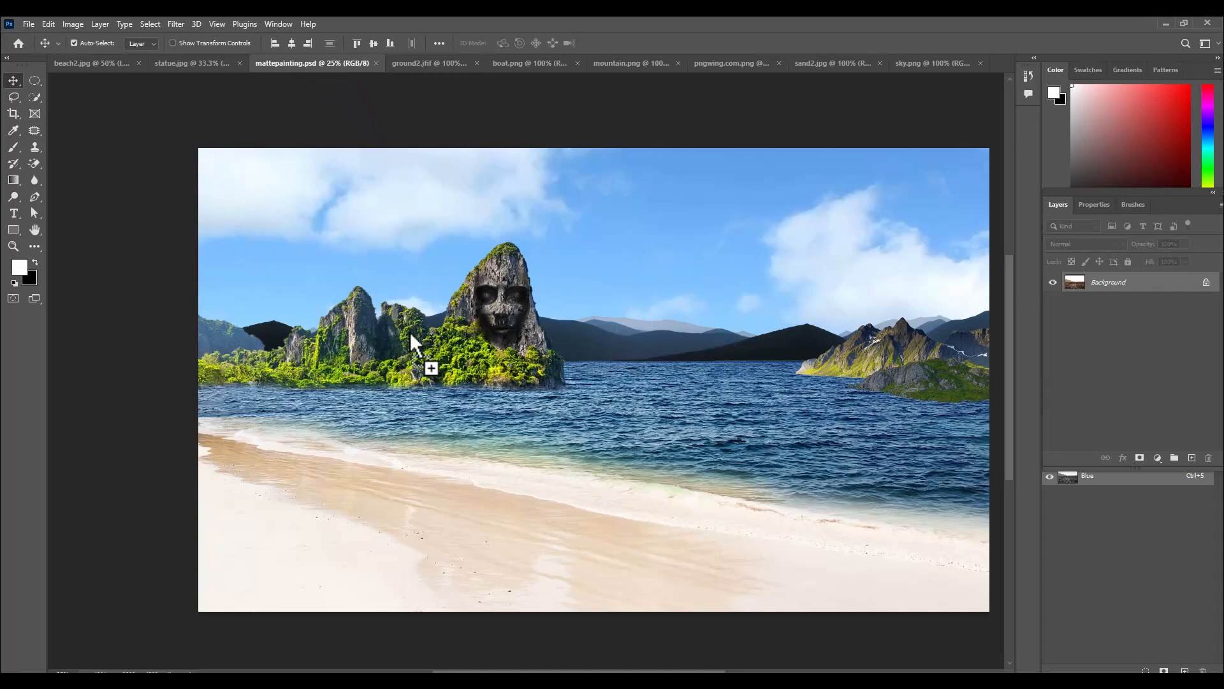
{"action": "left_click_drag", "start_coordinate": [407, 385], "coordinate": [408, 392]}
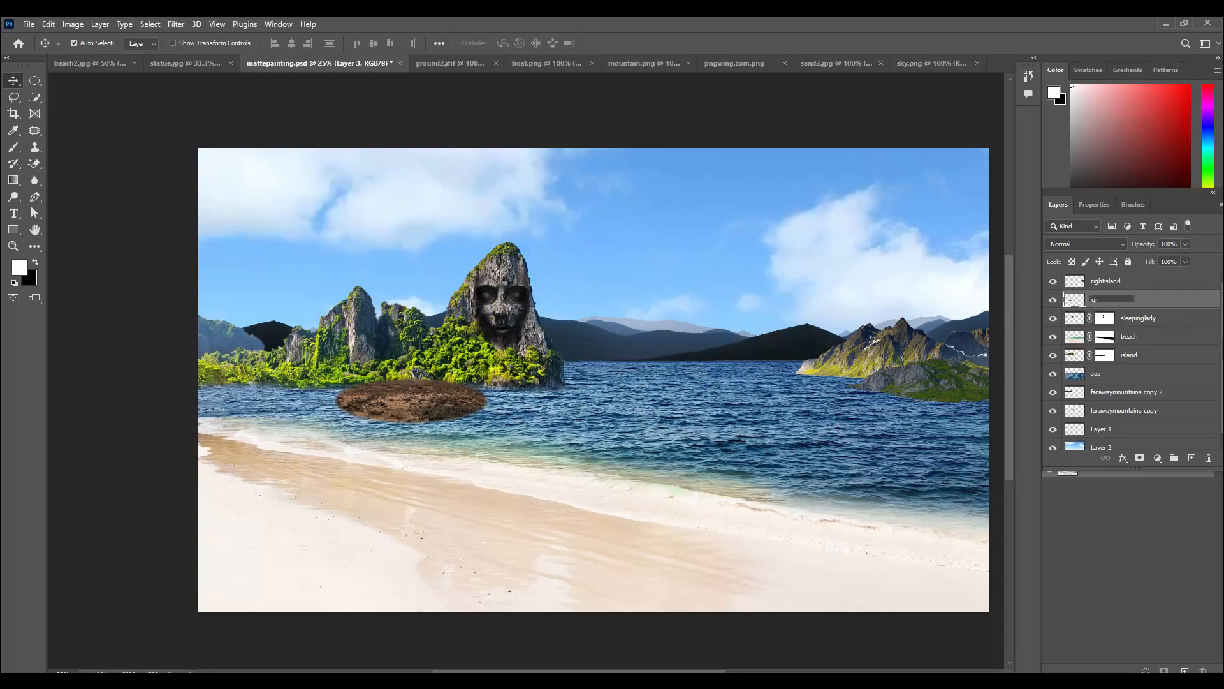
{"action": "type", "text": "d"}
{"action": "key", "text": "Return"}
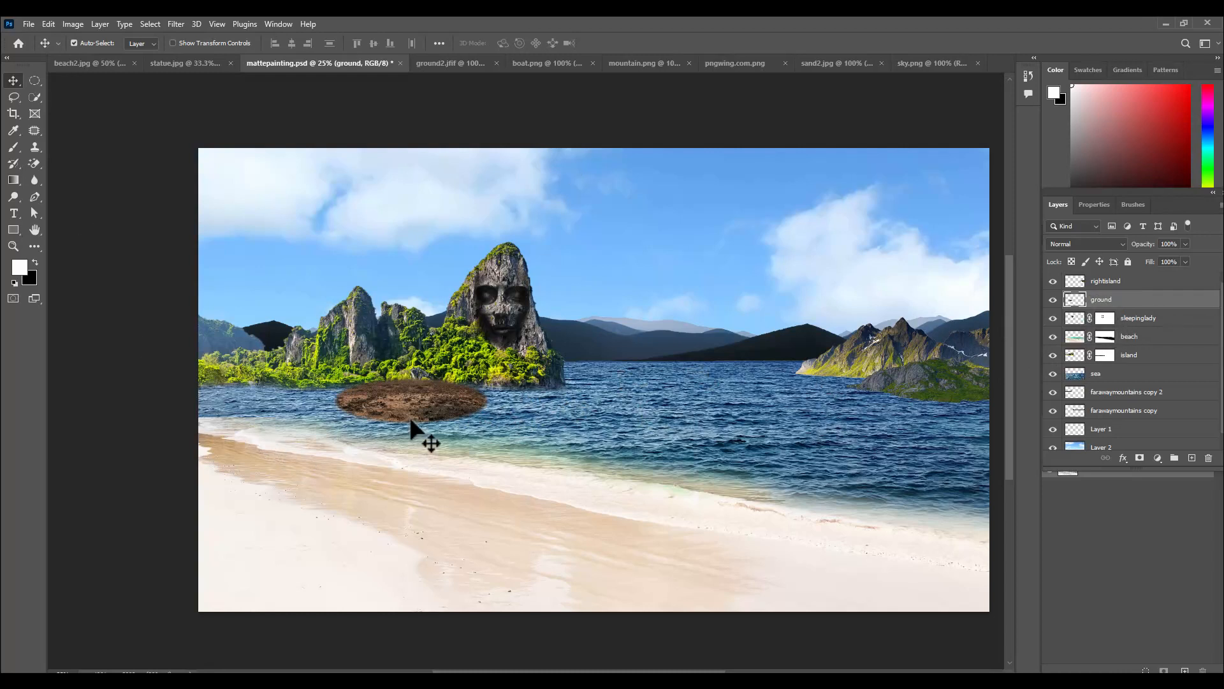
Step: Enlarge the ground patch to about 293% over the island's base and move its layer directly below the island layer
{"action": "key", "text": "ctrl+t"}
{"action": "left_click_drag", "start_coordinate": [490, 375], "coordinate": [642, 325]}
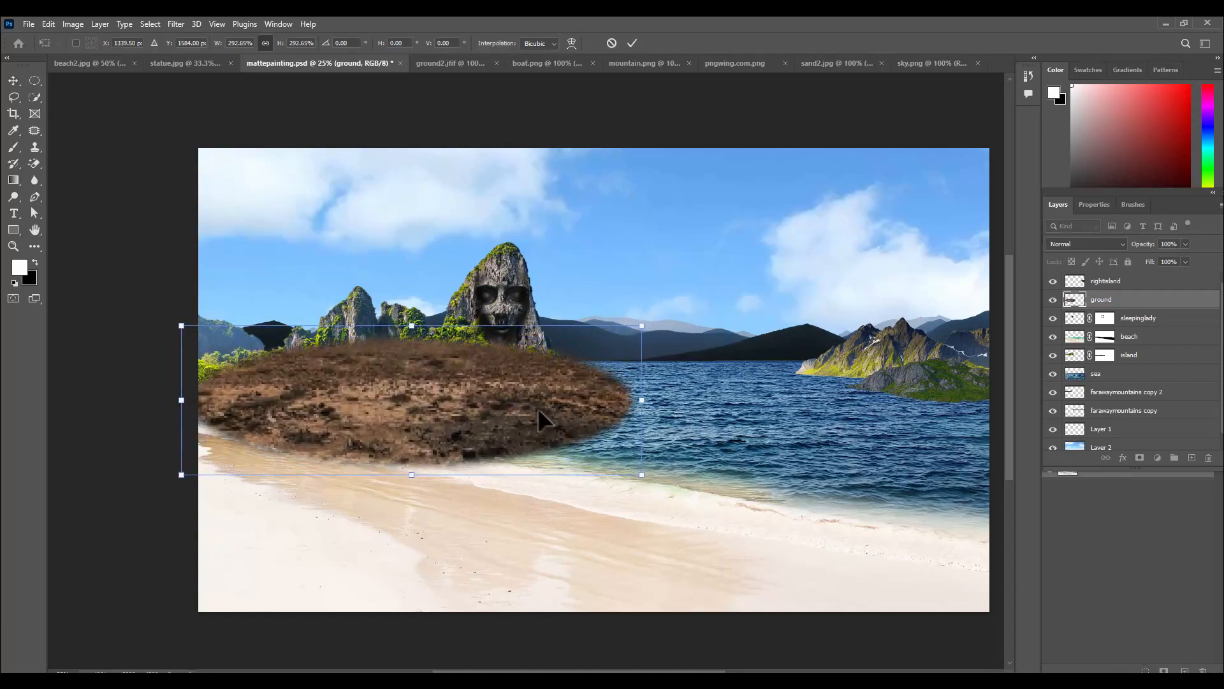
{"action": "left_click_drag", "start_coordinate": [538, 410], "coordinate": [530, 413]}
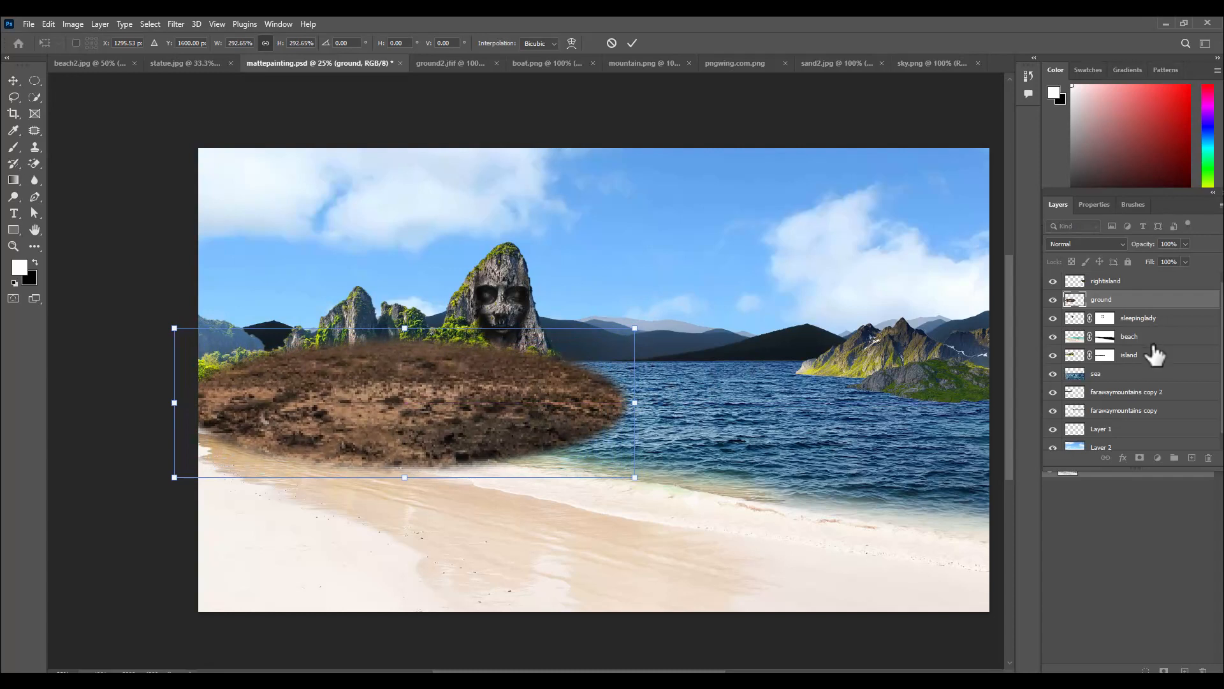
{"action": "key", "text": "Return"}
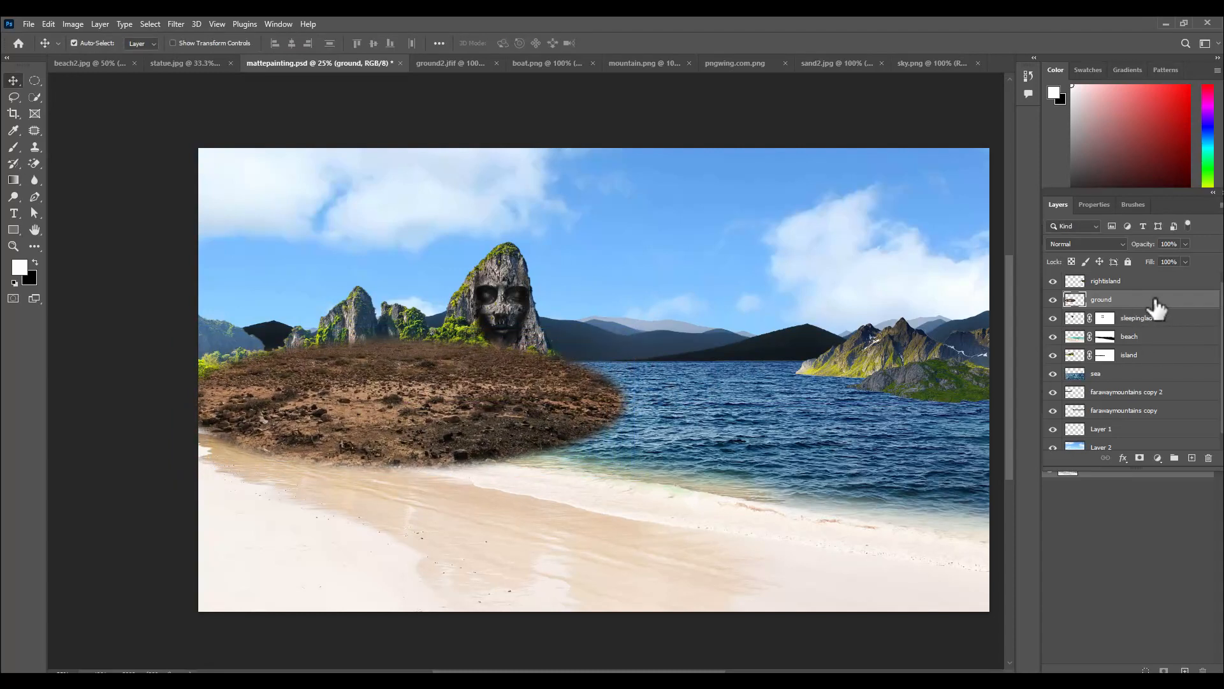
{"action": "left_click_drag", "start_coordinate": [1166, 307], "coordinate": [1159, 358]}
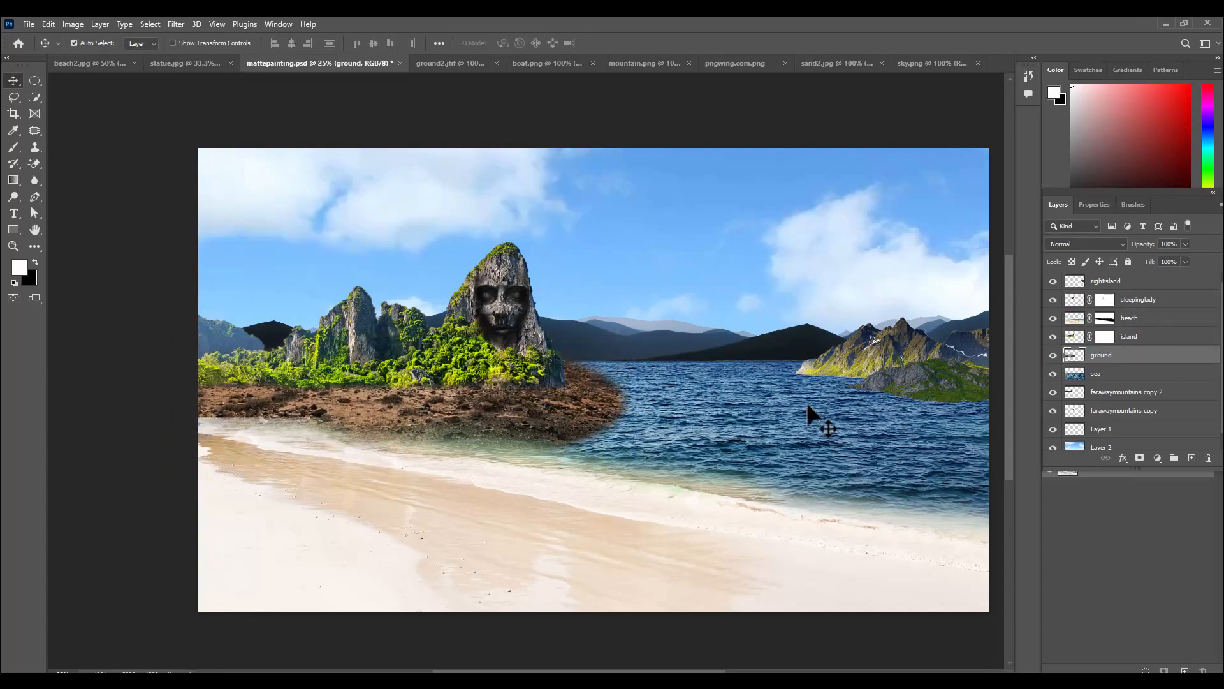
{"action": "left_click_drag", "start_coordinate": [589, 410], "coordinate": [583, 402]}
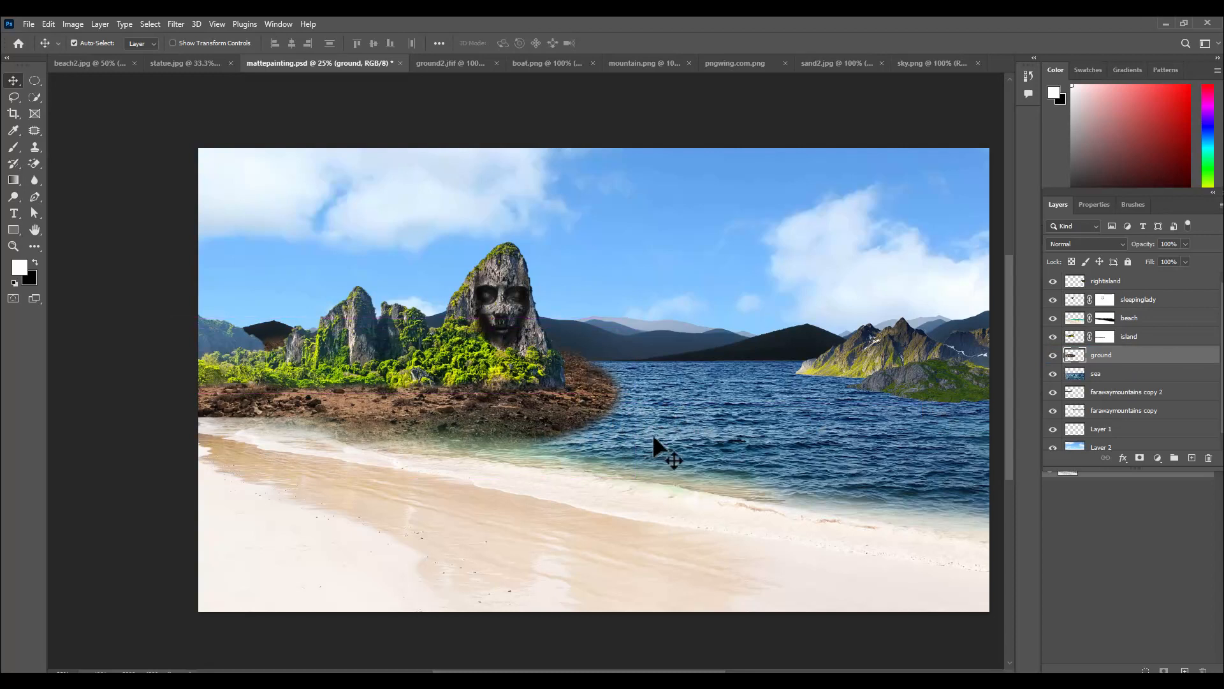
Step: Shrink and distort the ground patch into a flatter, wider strip of shoreline beneath the island
{"action": "key", "text": "ctrl+t"}
{"action": "left_click_drag", "start_coordinate": [623, 470], "coordinate": [599, 457]}
{"action": "right_click", "coordinate": [536, 399]}
{"action": "left_click", "coordinate": [568, 457]}
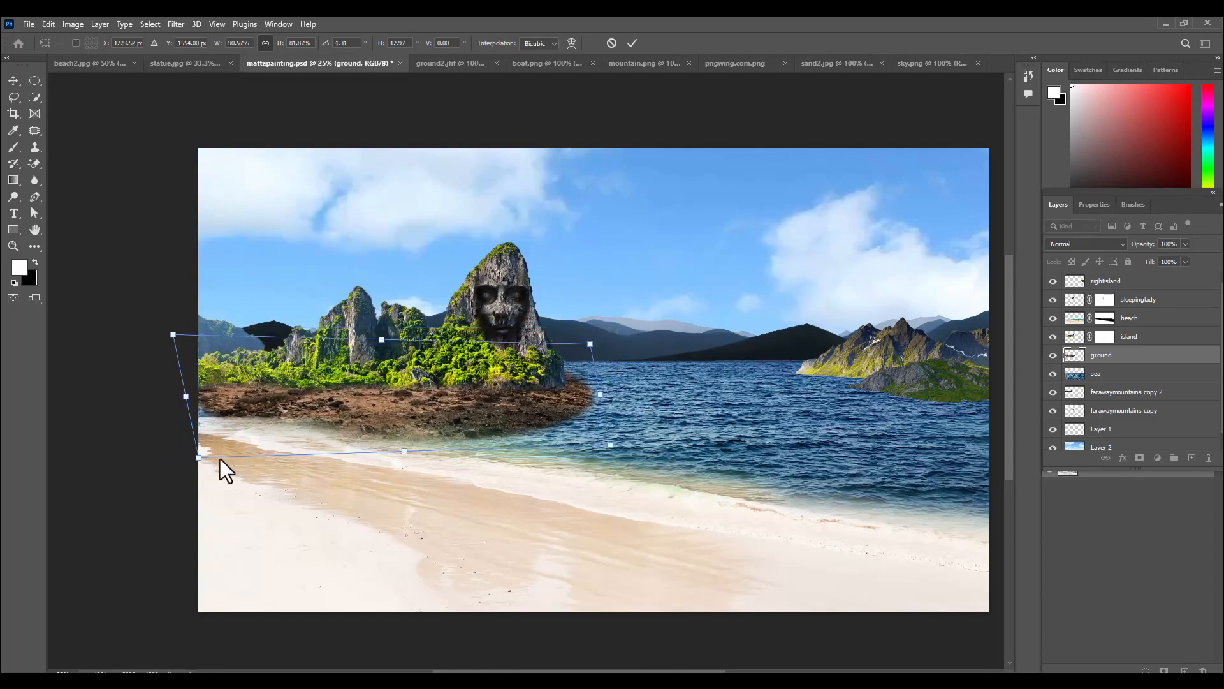
{"action": "left_click_drag", "start_coordinate": [198, 456], "coordinate": [163, 429]}
{"action": "left_click_drag", "start_coordinate": [610, 446], "coordinate": [648, 439]}
{"action": "left_click_drag", "start_coordinate": [590, 344], "coordinate": [591, 350]}
{"action": "left_click_drag", "start_coordinate": [172, 336], "coordinate": [171, 347]}
{"action": "left_click_drag", "start_coordinate": [164, 430], "coordinate": [157, 433]}
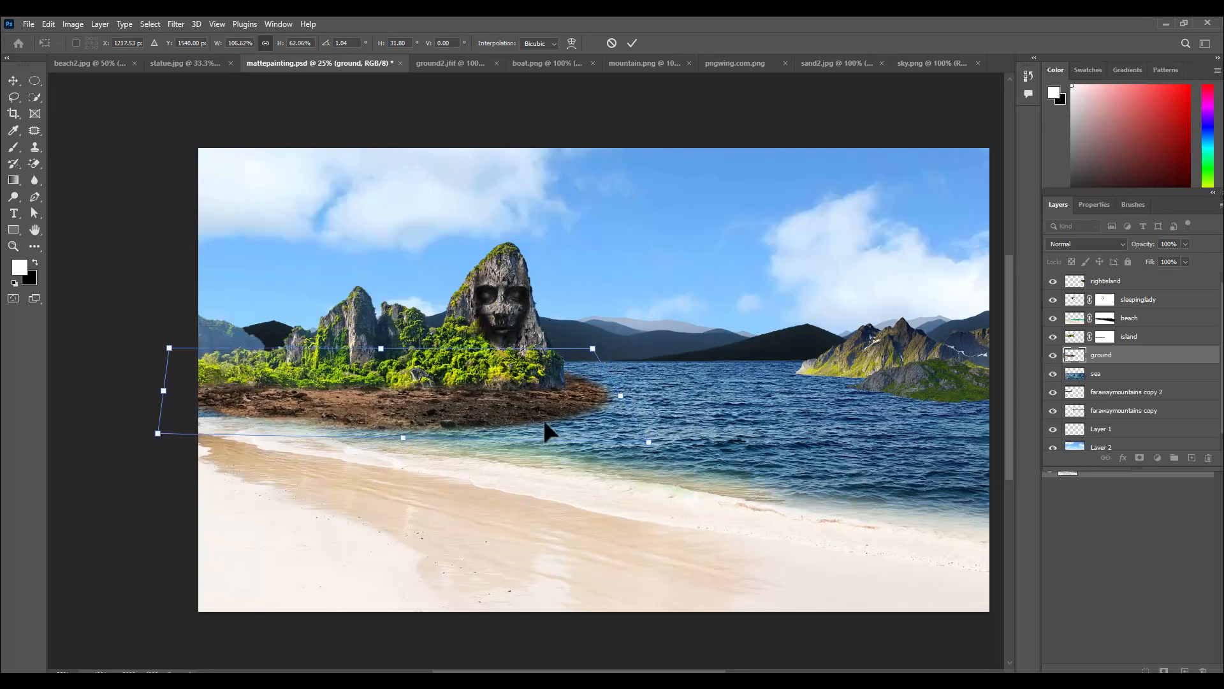
{"action": "left_click_drag", "start_coordinate": [646, 437], "coordinate": [653, 438]}
{"action": "key", "text": "Return"}
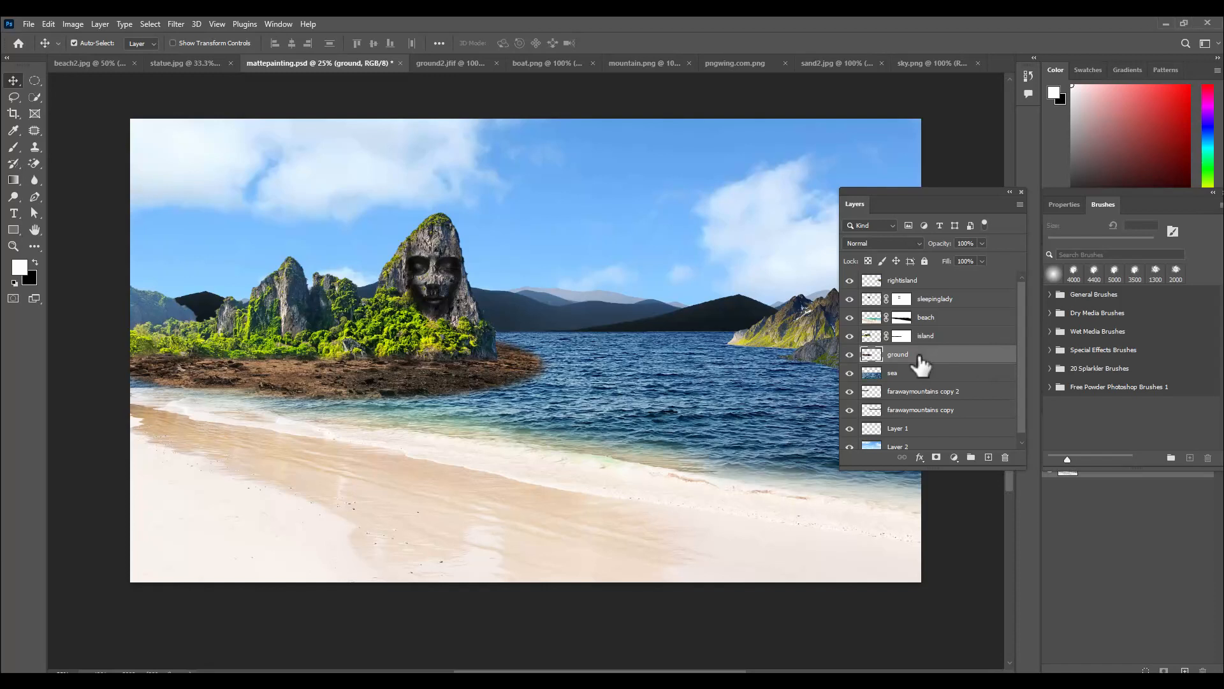
Step: Add a mask to the ground layer and paint black with a 250 px soft brush along its outer edge to blend it into the sea
{"action": "left_click", "coordinate": [936, 458]}
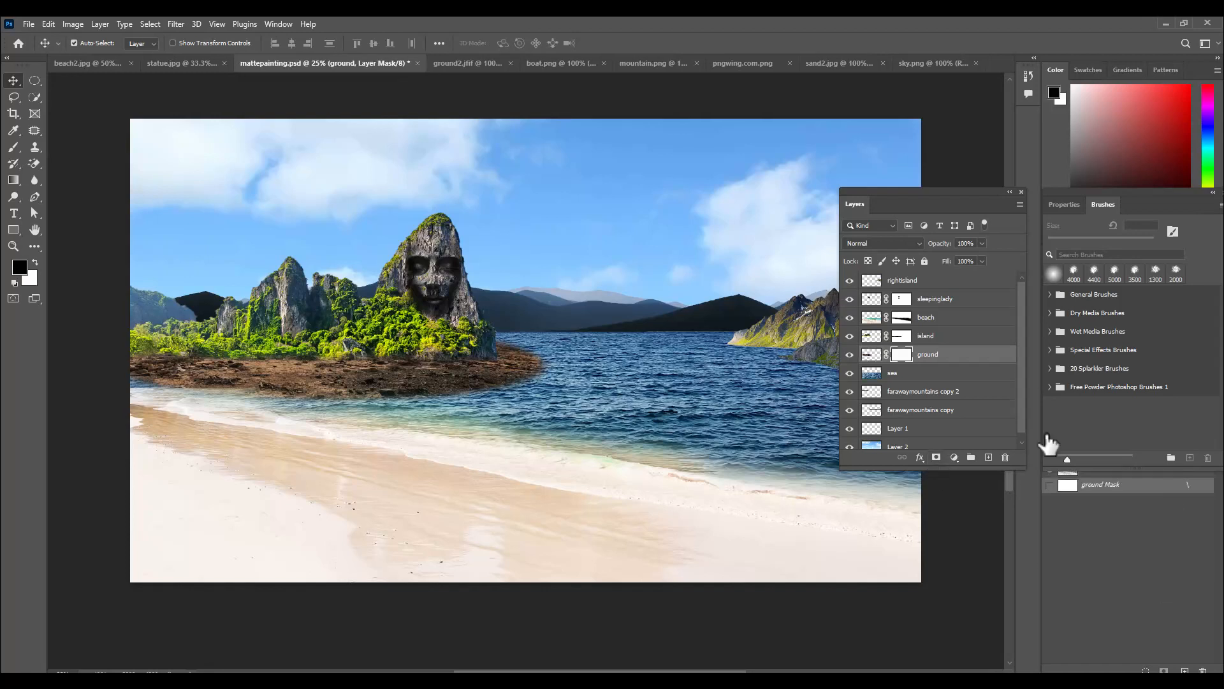
{"action": "left_click", "coordinate": [14, 148]}
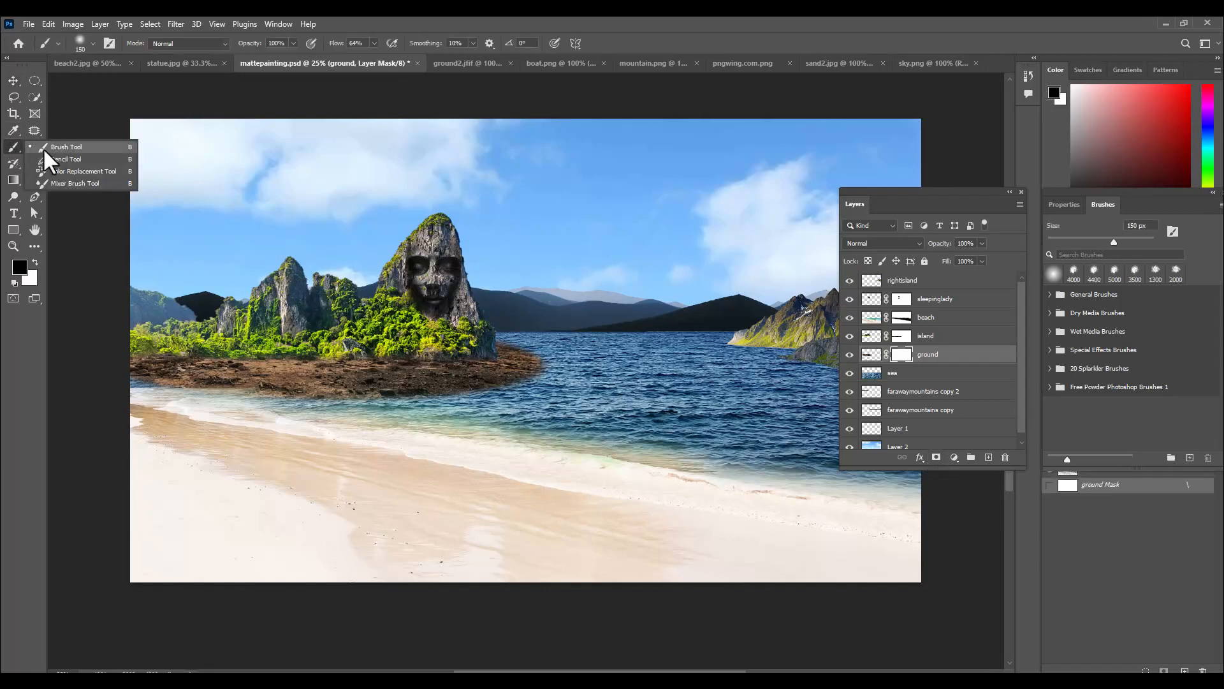
{"action": "left_click", "coordinate": [80, 42]}
{"action": "left_click", "coordinate": [546, 23]}
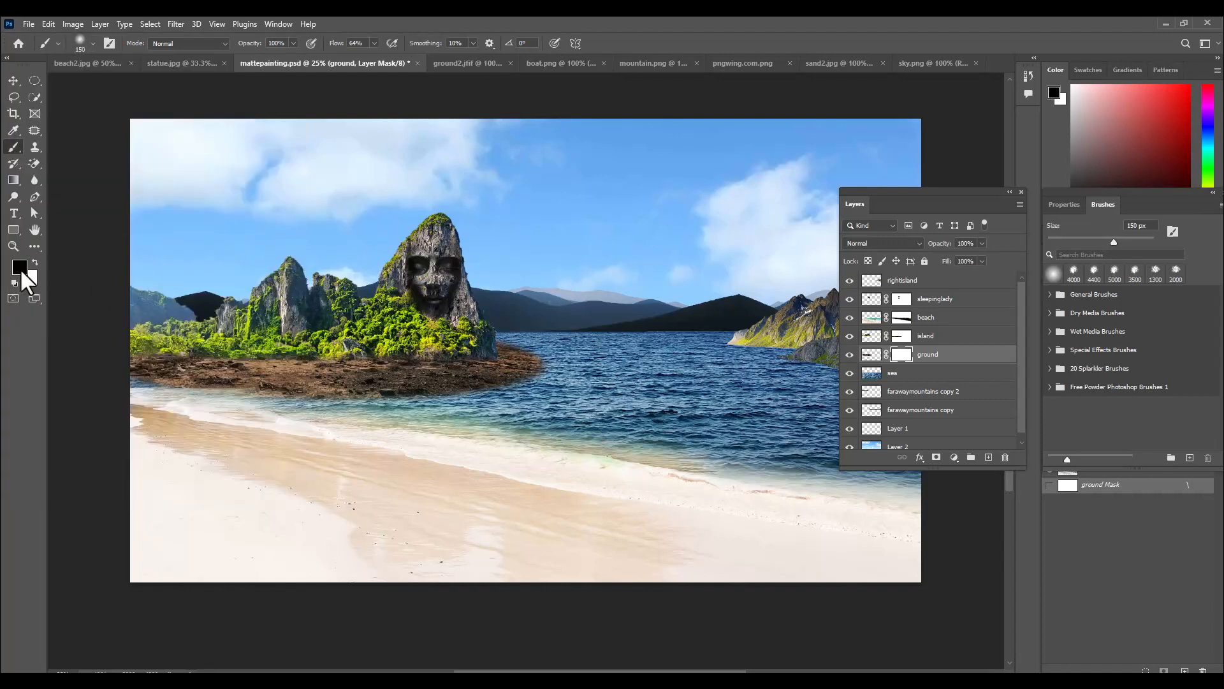
{"action": "key", "text": "bracketright"}
{"action": "key", "text": "bracketright"}
{"action": "key", "text": "bracketright"}
{"action": "mouse_move", "coordinate": [547, 396]}
{"action": "left_mouse_down"}
{"action": "mouse_move", "coordinate": [460, 406]}
{"action": "mouse_move", "coordinate": [472, 401]}
{"action": "mouse_move", "coordinate": [273, 404]}
{"action": "mouse_move", "coordinate": [328, 411]}
{"action": "mouse_move", "coordinate": [301, 410]}
{"action": "mouse_move", "coordinate": [340, 403]}
{"action": "mouse_move", "coordinate": [98, 381]}
{"action": "mouse_move", "coordinate": [270, 424]}
{"action": "mouse_move", "coordinate": [262, 409]}
{"action": "mouse_move", "coordinate": [502, 400]}
{"action": "mouse_move", "coordinate": [554, 382]}
{"action": "mouse_move", "coordinate": [525, 381]}
{"action": "mouse_move", "coordinate": [562, 368]}
{"action": "mouse_move", "coordinate": [519, 336]}
{"action": "mouse_move", "coordinate": [529, 336]}
{"action": "mouse_move", "coordinate": [510, 337]}
{"action": "mouse_move", "coordinate": [542, 338]}
{"action": "mouse_move", "coordinate": [530, 345]}
{"action": "mouse_move", "coordinate": [564, 360]}
{"action": "left_mouse_up"}
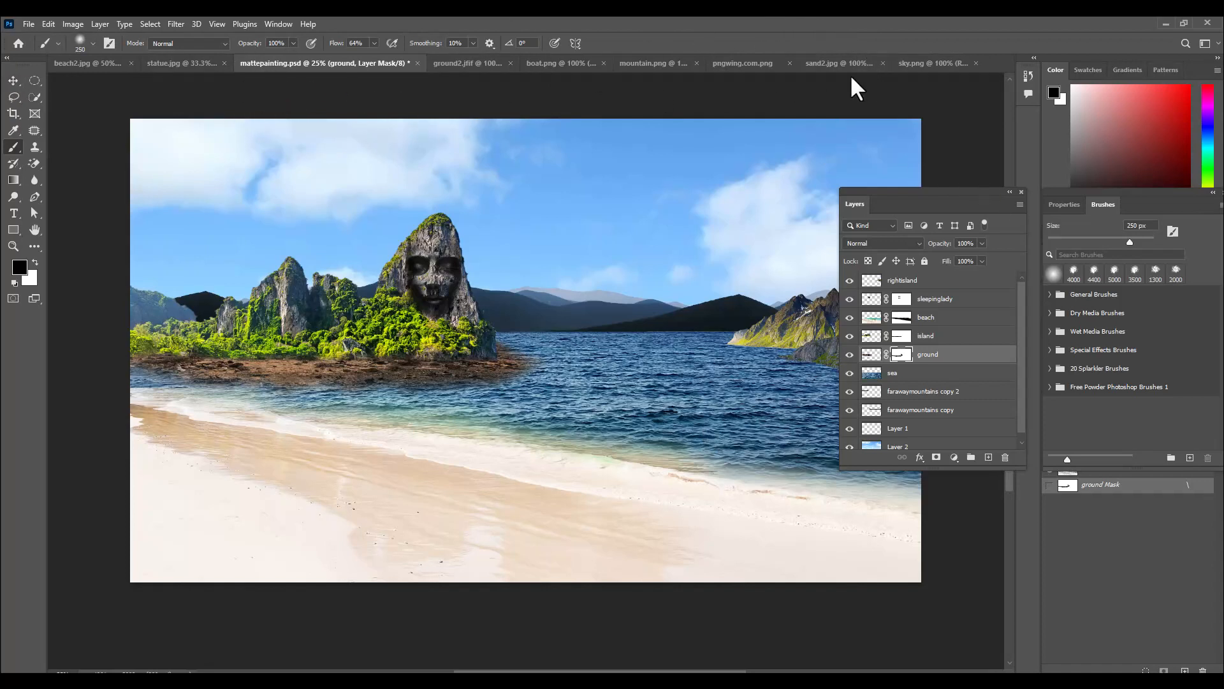
Step: Copy the row of trees from the pngwing.com.png document into mattepainting.psd and name the new layer trees
{"action": "left_click", "coordinate": [745, 63]}
{"action": "key", "text": "x"}
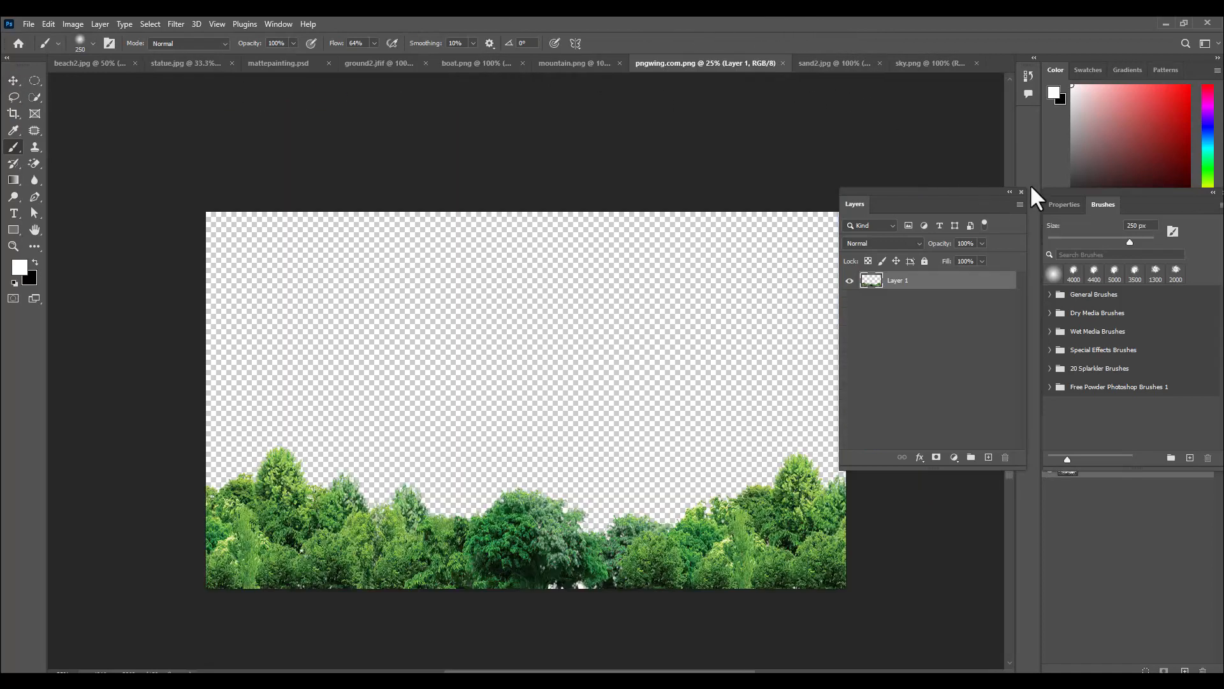
{"action": "left_click", "coordinate": [11, 81]}
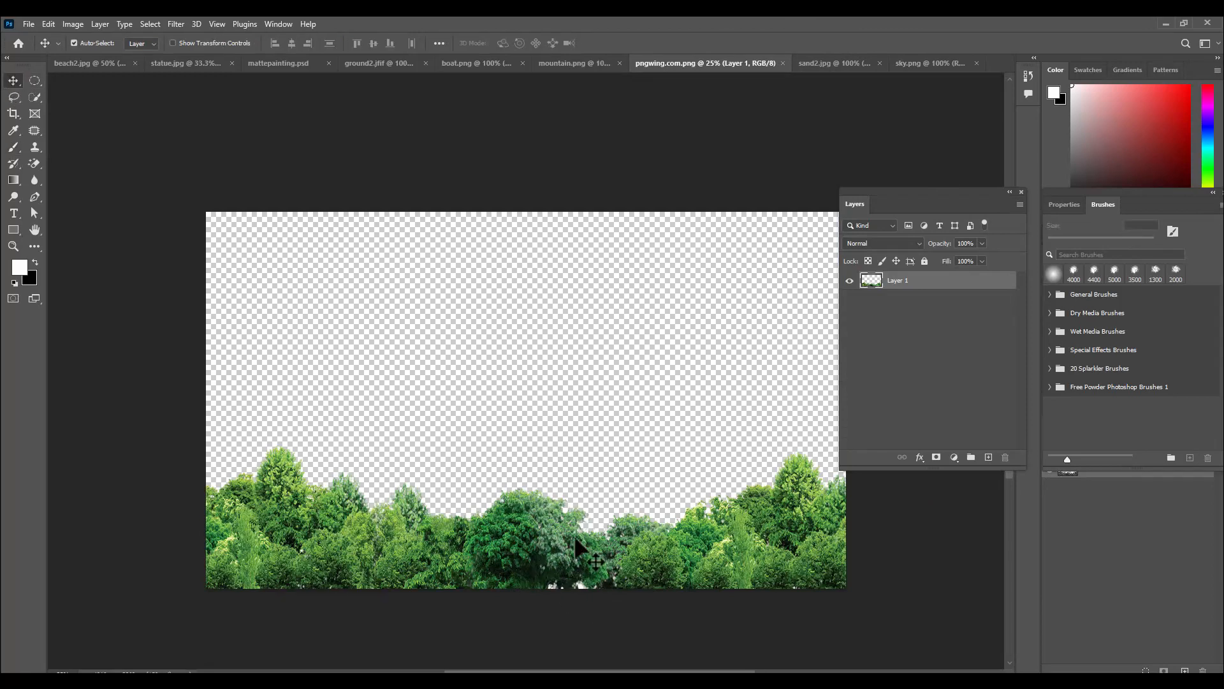
{"action": "left_click_drag", "start_coordinate": [541, 522], "coordinate": [289, 67]}
{"action": "left_click_drag", "start_coordinate": [330, 373], "coordinate": [324, 365]}
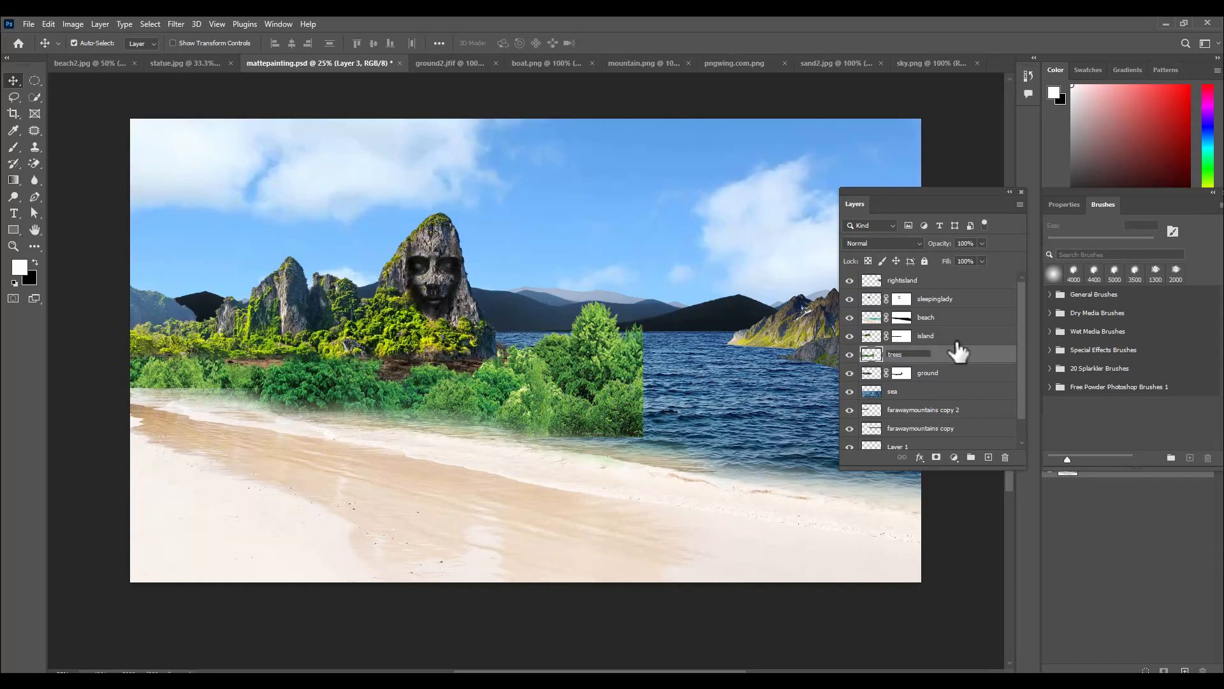
{"action": "left_click", "coordinate": [11, 80]}
Step: Scale the trees down to about 45% and position them over the island's lower vegetation
{"action": "key", "text": "ctrl+t"}
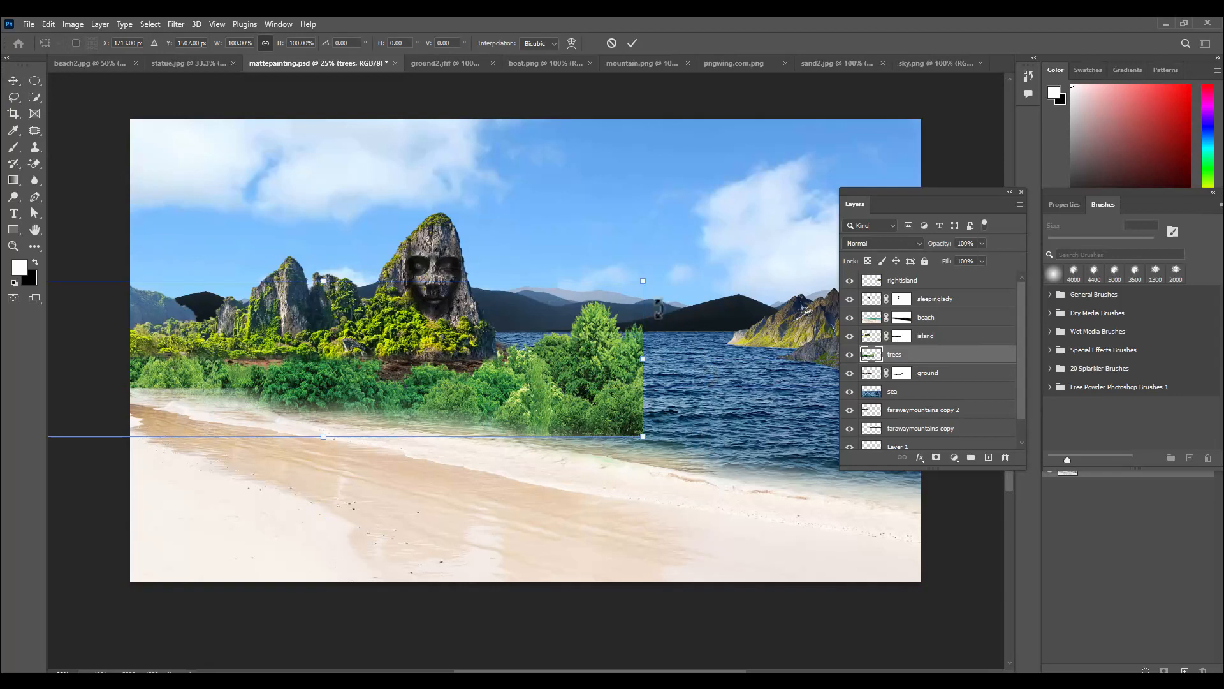
{"action": "left_click_drag", "start_coordinate": [642, 281], "coordinate": [468, 324]}
{"action": "left_click_drag", "start_coordinate": [401, 374], "coordinate": [378, 346]}
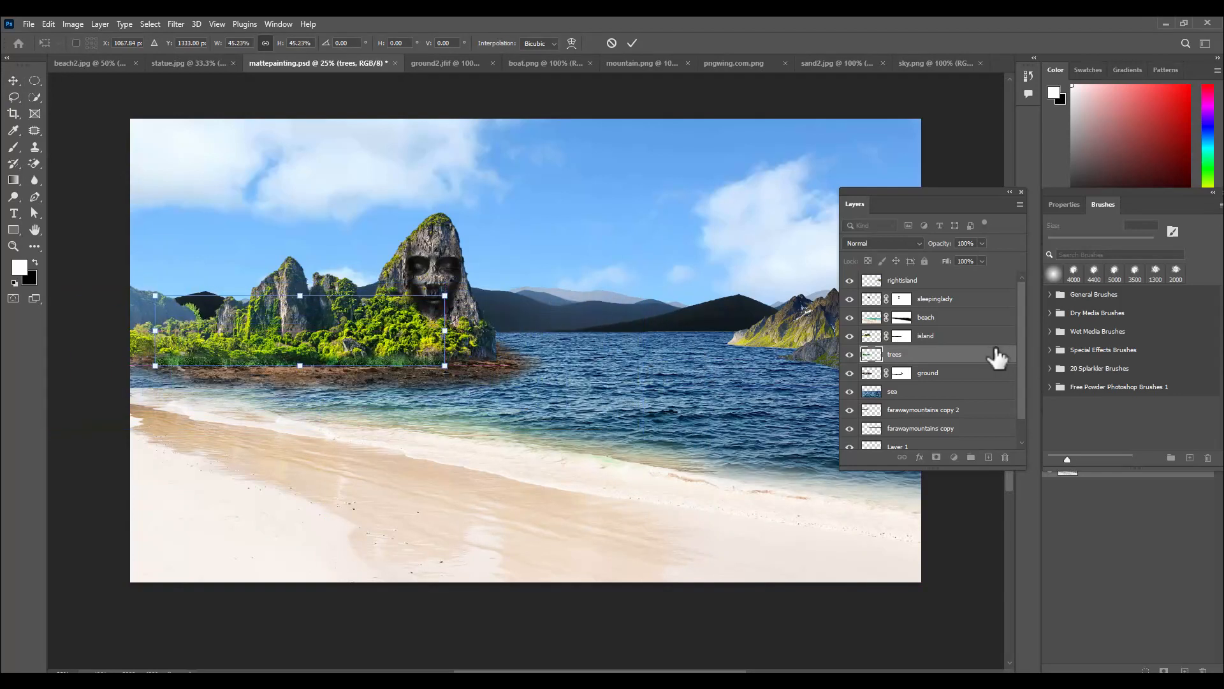
{"action": "key", "text": "Return"}
Step: Move the trees layer above the island layer, then shift the trees along the shoreline and resize them to about 96%
{"action": "left_click_drag", "start_coordinate": [954, 358], "coordinate": [953, 325]}
{"action": "key", "text": "ctrl+t"}
{"action": "mouse_move", "coordinate": [452, 369]}
{"action": "left_mouse_down"}
{"action": "mouse_move", "coordinate": [464, 372]}
{"action": "mouse_move", "coordinate": [437, 351]}
{"action": "left_mouse_up"}
{"action": "left_click_drag", "start_coordinate": [473, 293], "coordinate": [455, 298]}
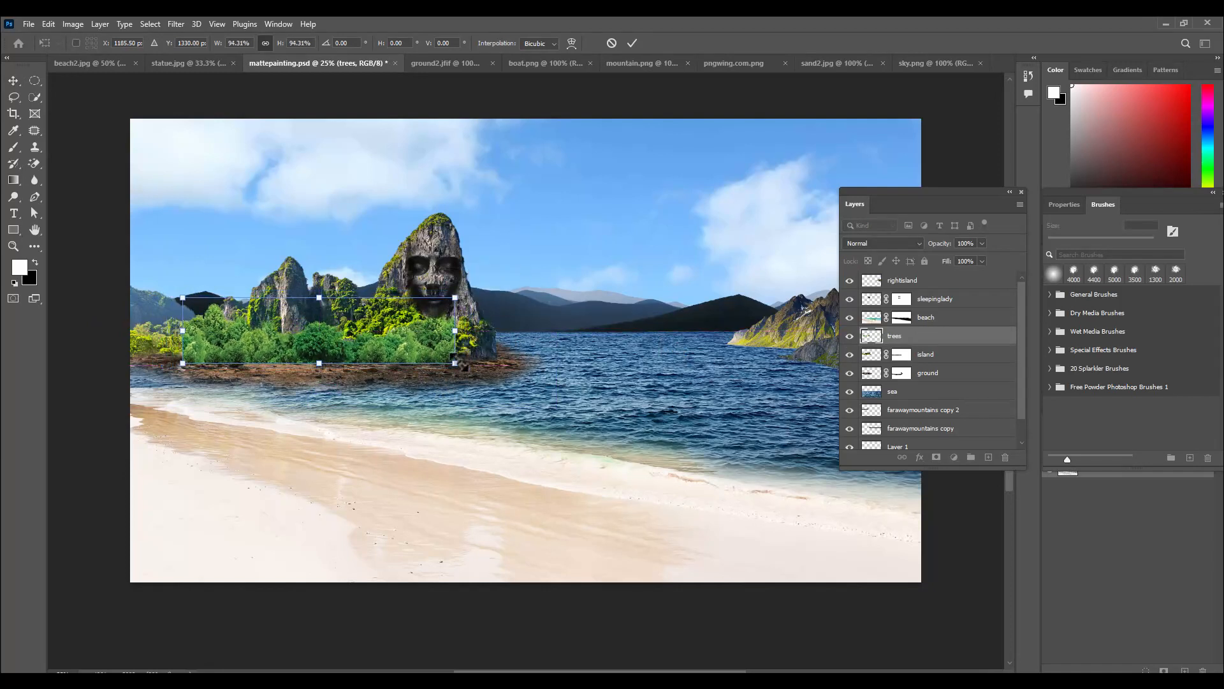
{"action": "left_click_drag", "start_coordinate": [457, 364], "coordinate": [460, 366]}
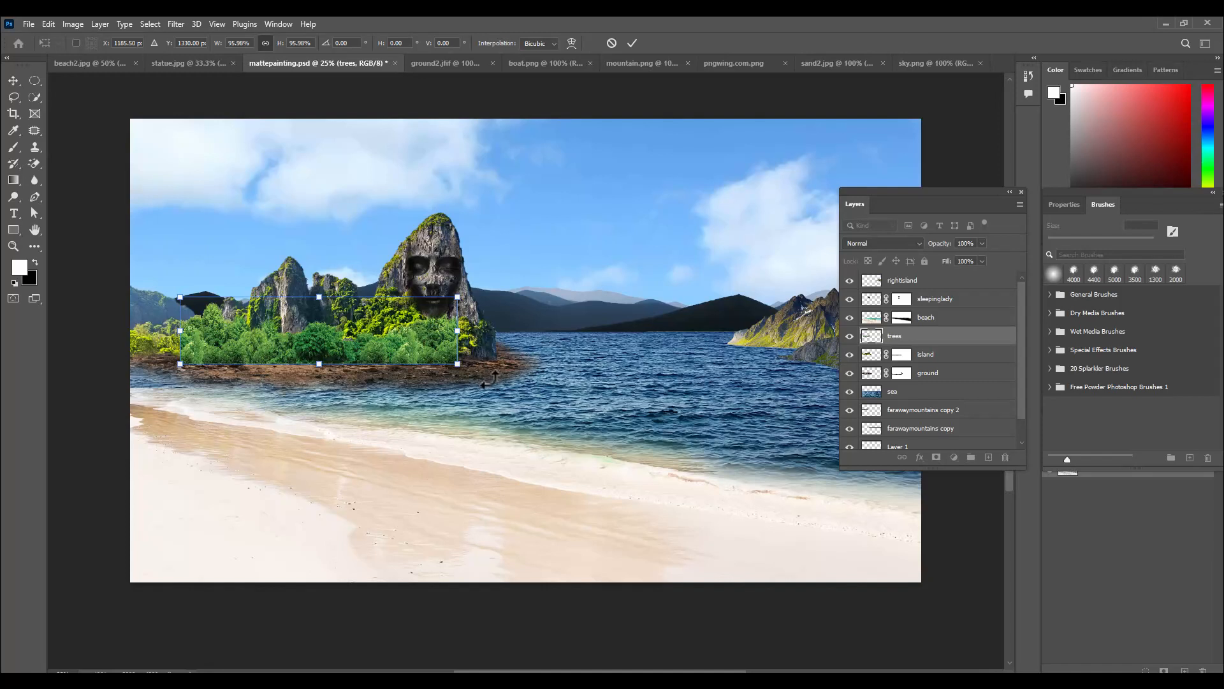
{"action": "key", "text": "Return"}
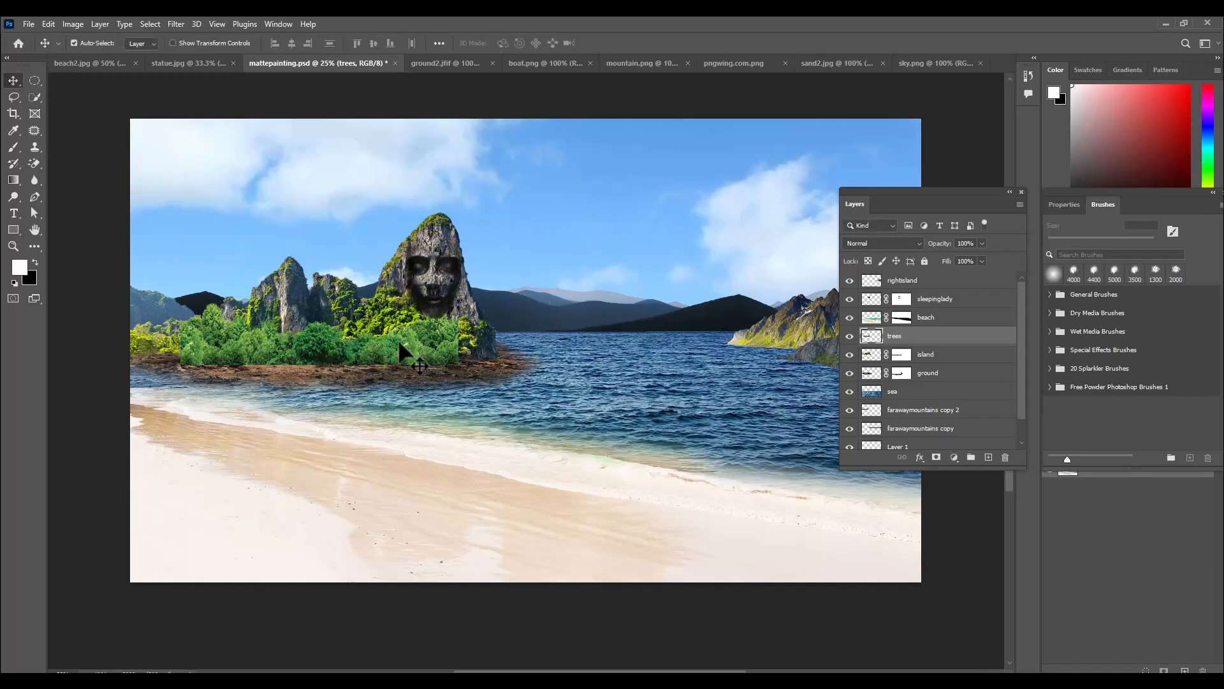
Step: Add a layer mask to the trees layer and make black the foreground colour
{"action": "left_click", "coordinate": [936, 457]}
{"action": "key", "text": "x"}
{"action": "left_click_drag", "start_coordinate": [904, 205], "coordinate": [918, 204]}
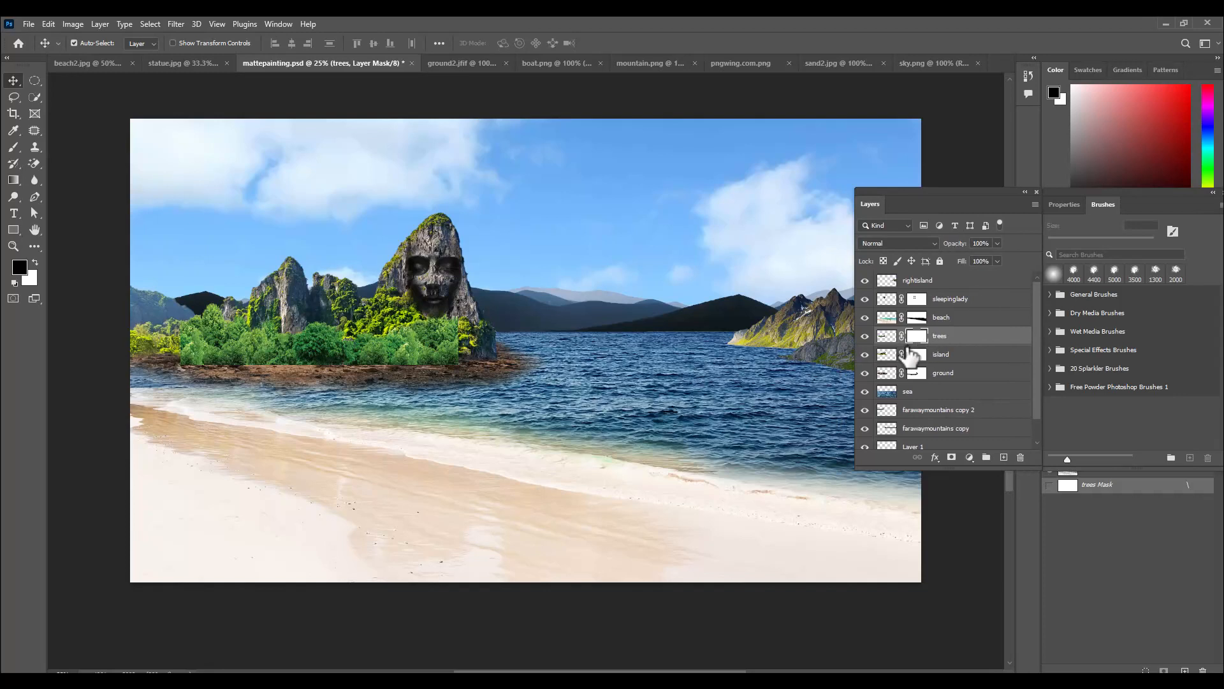
Step: Paint black on the trees mask with a 175 px soft brush at 100% flow, blending the trees' lower edge into the ground
{"action": "left_click", "coordinate": [10, 149]}
{"action": "left_click", "coordinate": [42, 150]}
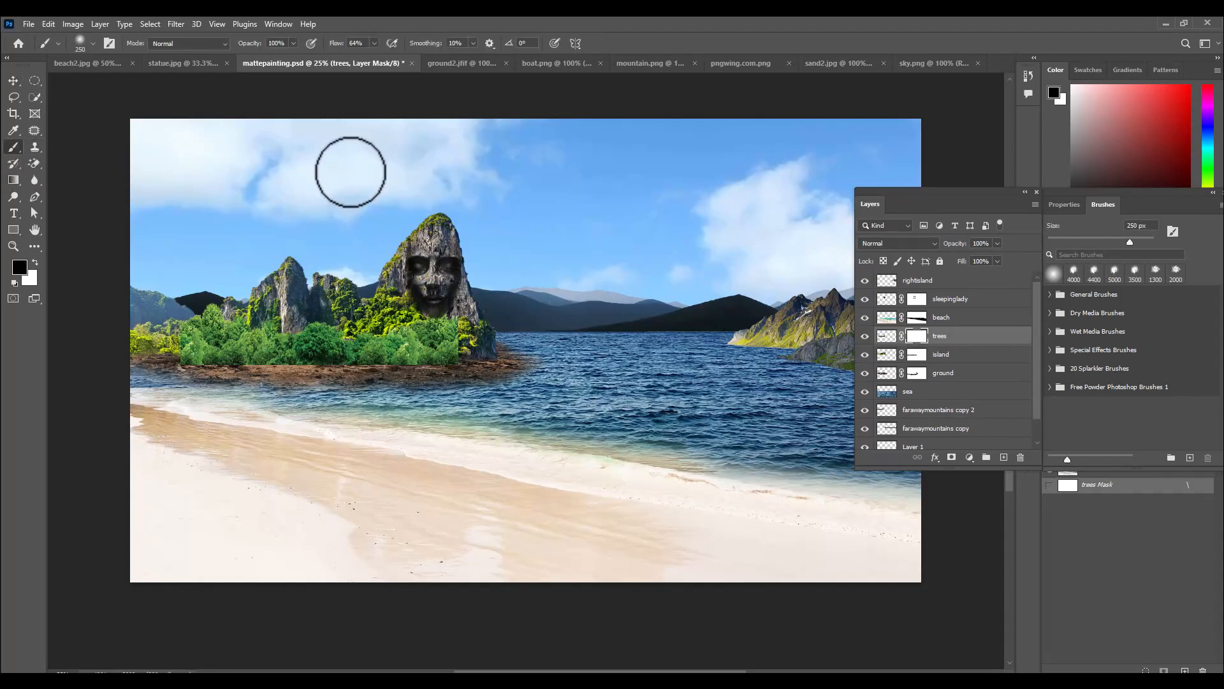
{"action": "key", "text": "bracketright"}
{"action": "key", "text": "bracketright"}
{"action": "key", "text": "bracketright"}
{"action": "key", "text": "bracketright"}
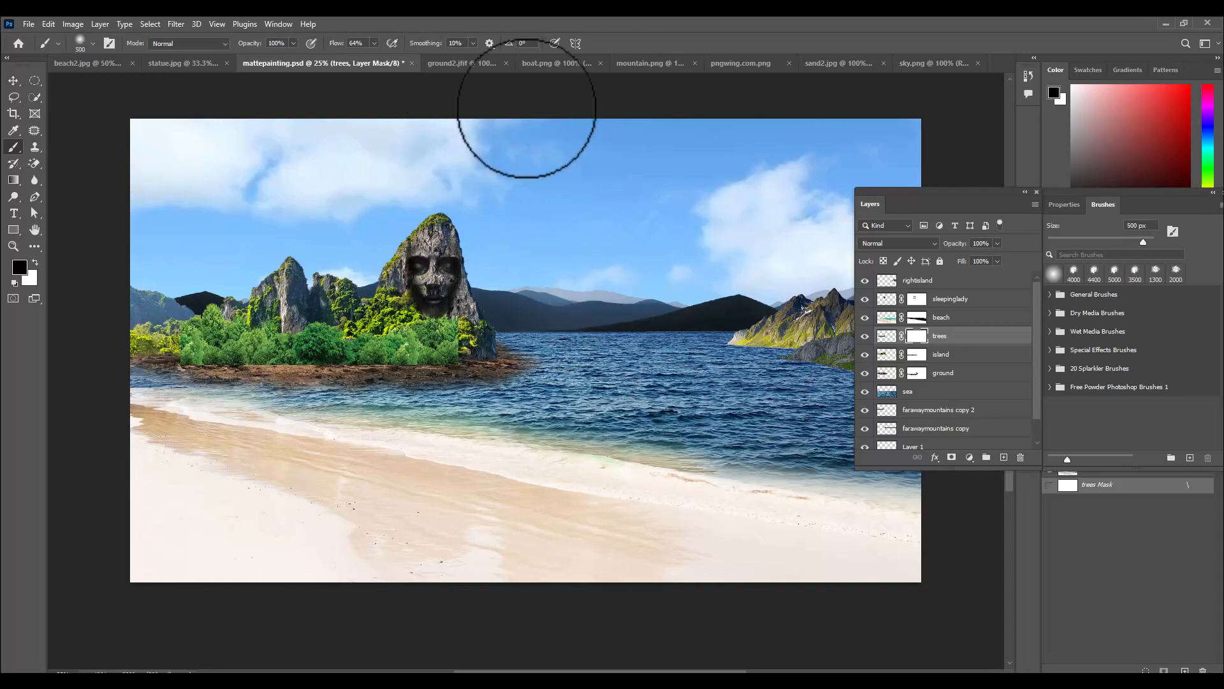
{"action": "left_click", "coordinate": [375, 43]}
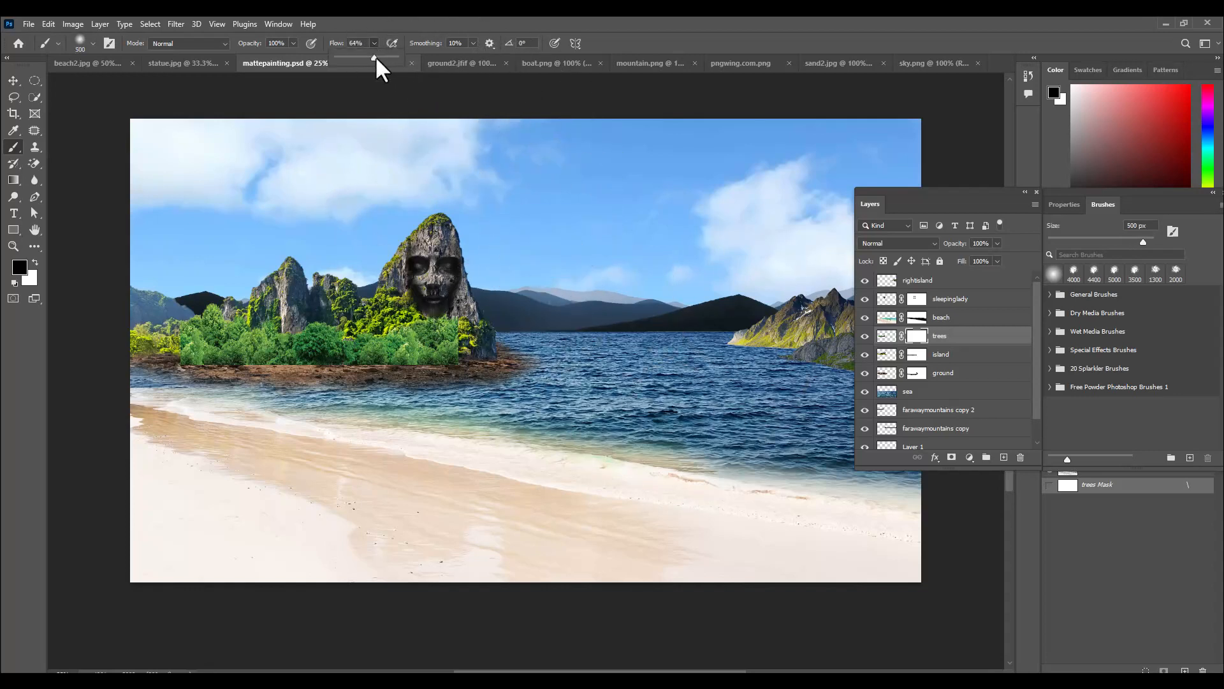
{"action": "key", "text": "bracketleft"}
{"action": "key", "text": "bracketleft"}
{"action": "key", "text": "bracketleft"}
{"action": "key", "text": "bracketleft"}
{"action": "key", "text": "bracketleft"}
{"action": "left_click_drag", "start_coordinate": [467, 324], "coordinate": [460, 317]}
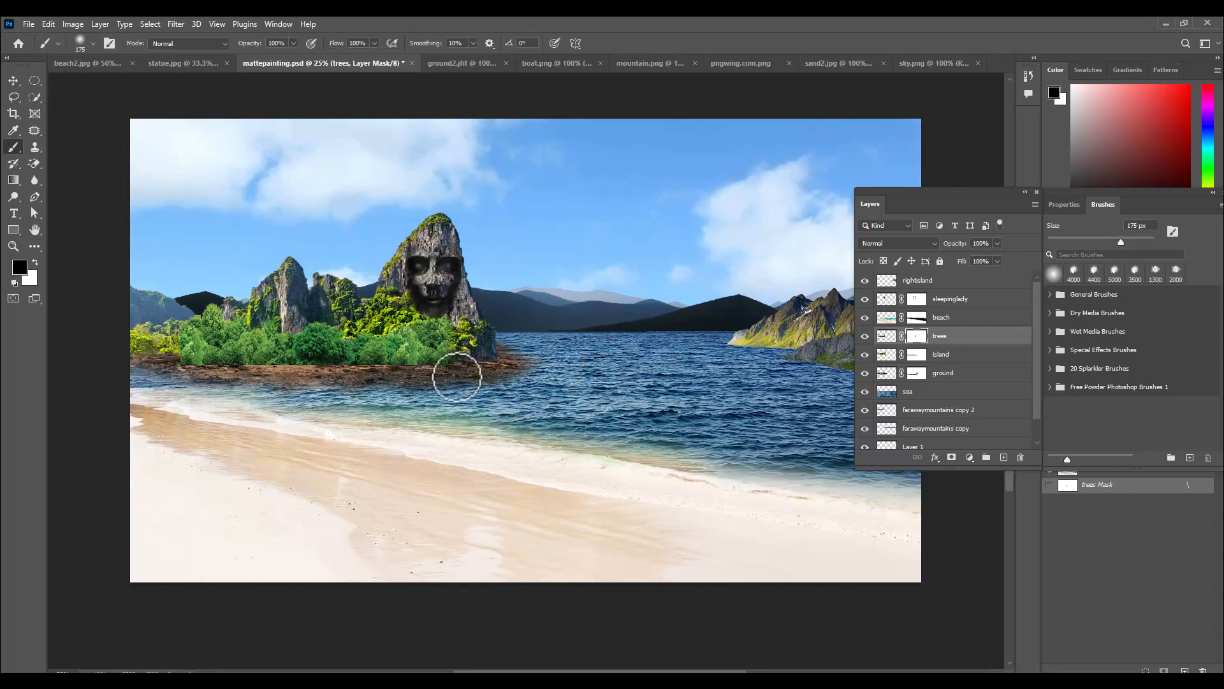
{"action": "left_click_drag", "start_coordinate": [421, 373], "coordinate": [361, 375]}
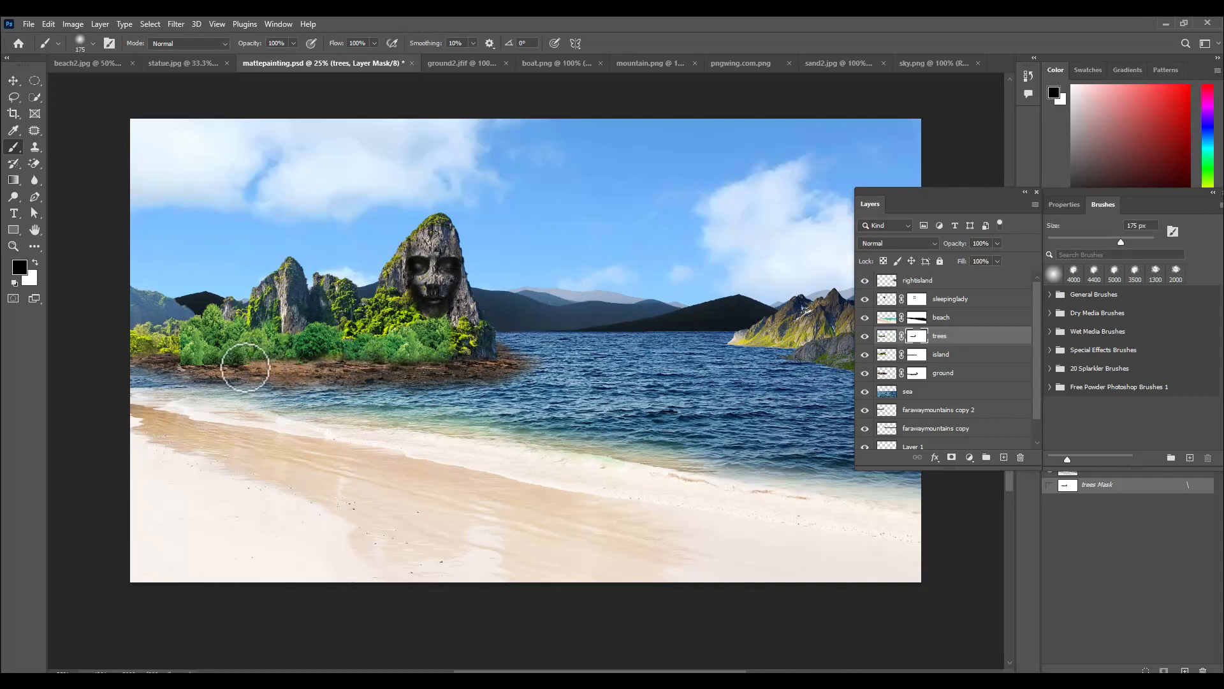
{"action": "mouse_move", "coordinate": [203, 367]}
{"action": "left_mouse_down"}
{"action": "mouse_move", "coordinate": [176, 341]}
{"action": "mouse_move", "coordinate": [188, 308]}
{"action": "mouse_move", "coordinate": [174, 327]}
{"action": "mouse_move", "coordinate": [197, 358]}
{"action": "mouse_move", "coordinate": [342, 368]}
{"action": "left_mouse_up"}
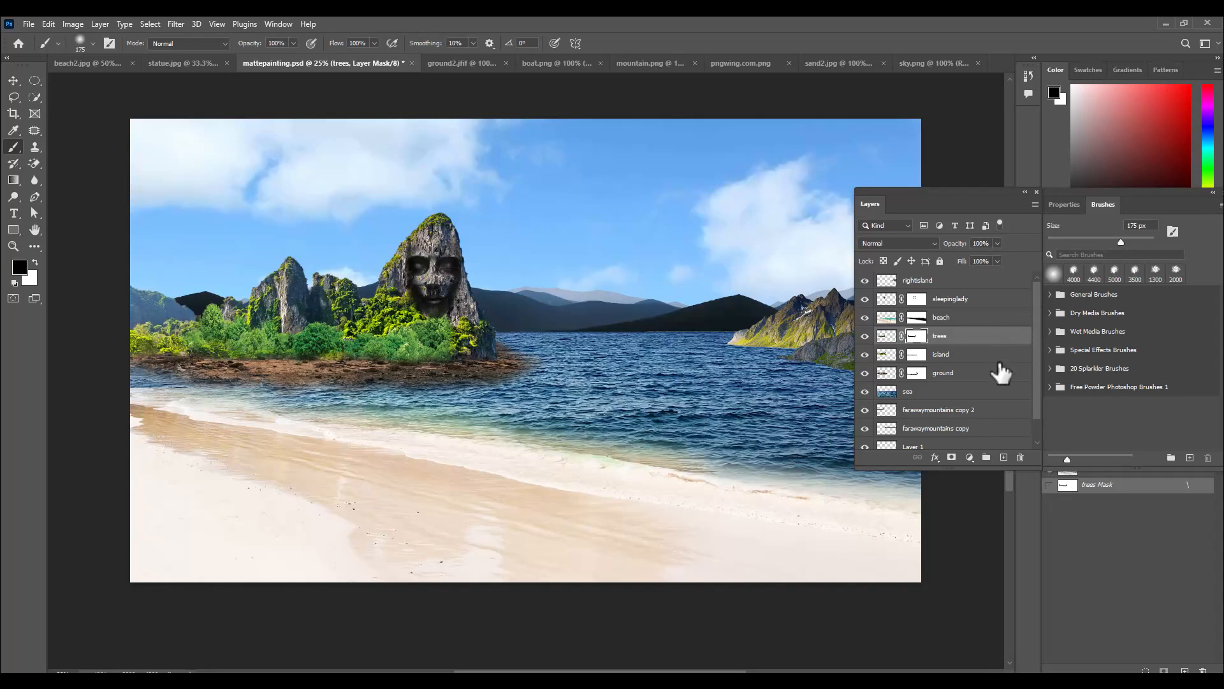
Step: Select the trees, island and ground layers together
{"action": "key", "text": "x"}
{"action": "left_click", "coordinate": [982, 375], "text": "shift"}
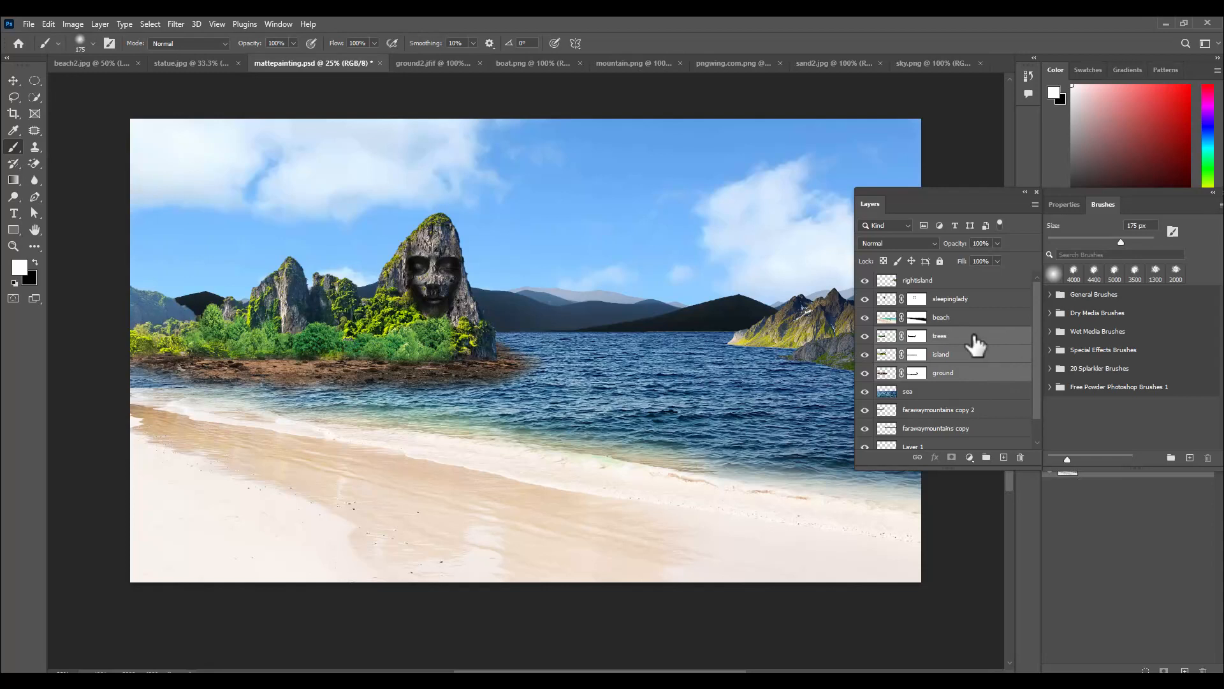
{"action": "key", "text": "ctrl+t"}
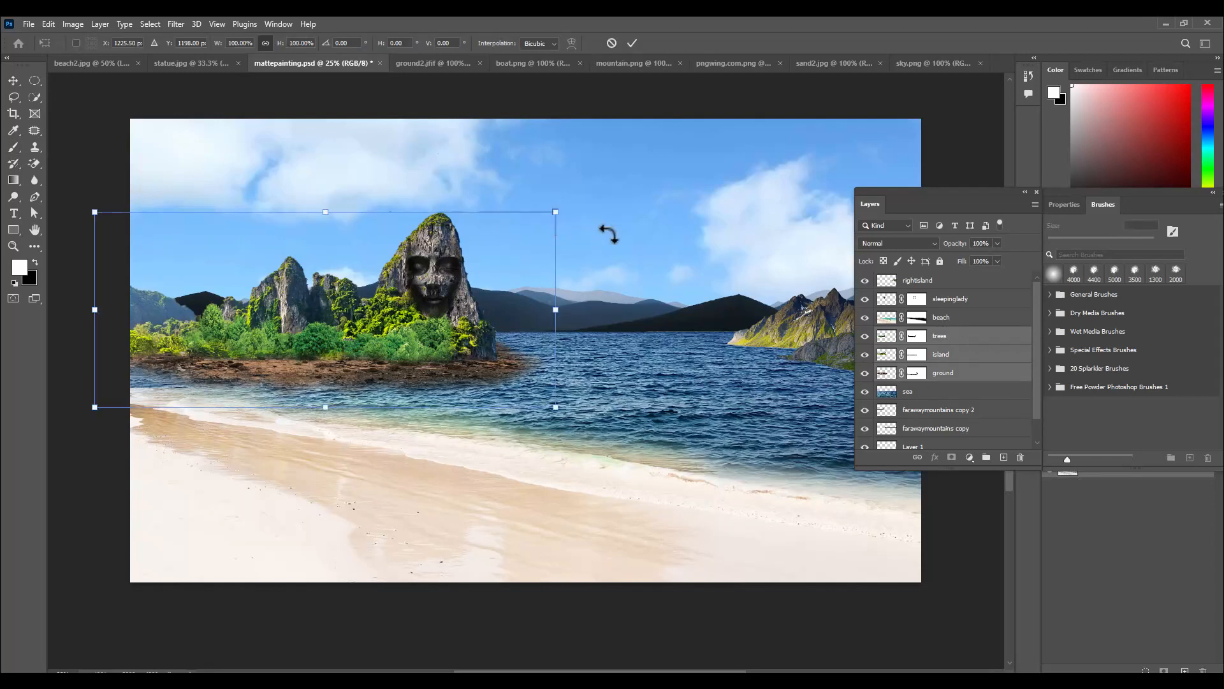
{"action": "left_click_drag", "start_coordinate": [559, 209], "coordinate": [550, 214]}
{"action": "key", "text": "ctrl+z"}
{"action": "key", "text": "Return"}
{"action": "key", "text": "b"}
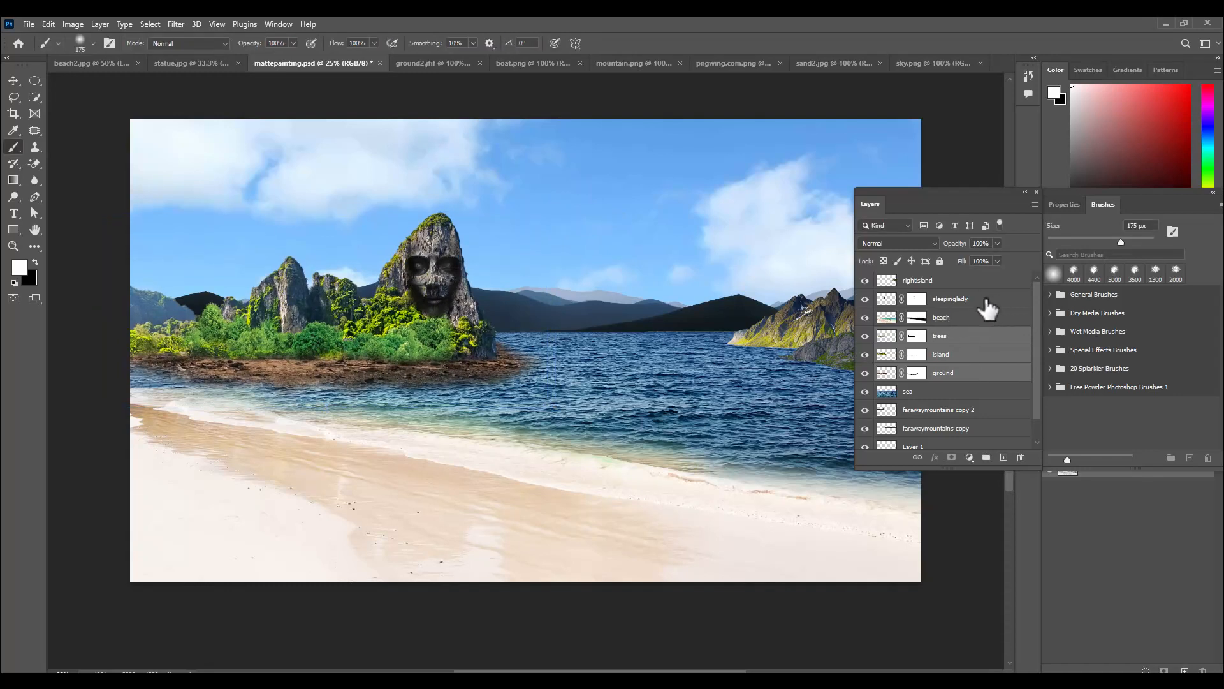
Step: Add the sleepinglady layer to the selection, scale the whole island with its stone face down, and shift it left against the canvas edge
{"action": "left_click", "coordinate": [982, 299], "text": "ctrl"}
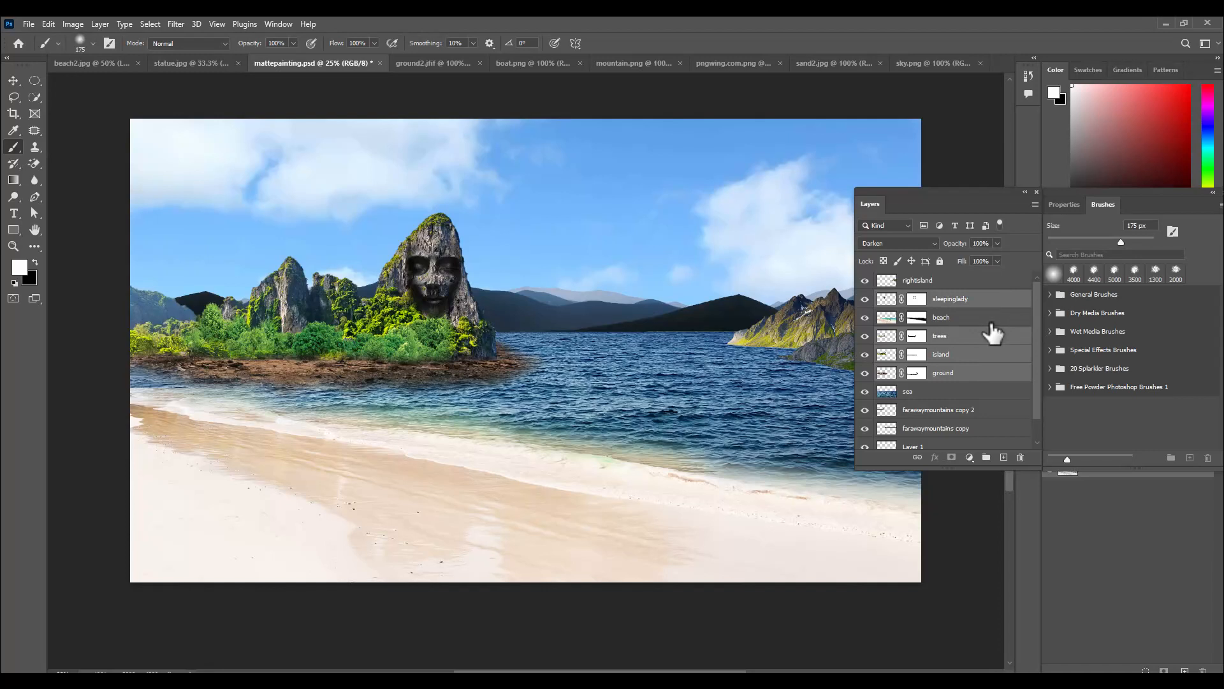
{"action": "key", "text": "ctrl+t"}
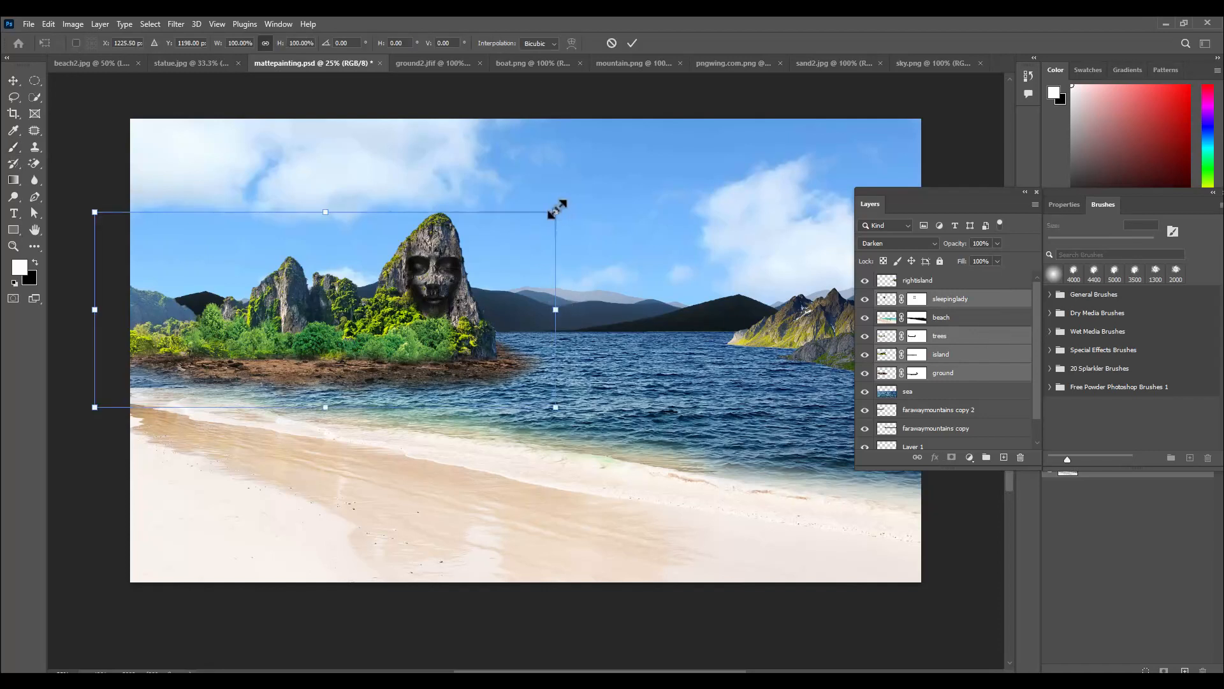
{"action": "left_click_drag", "start_coordinate": [555, 209], "coordinate": [525, 225]}
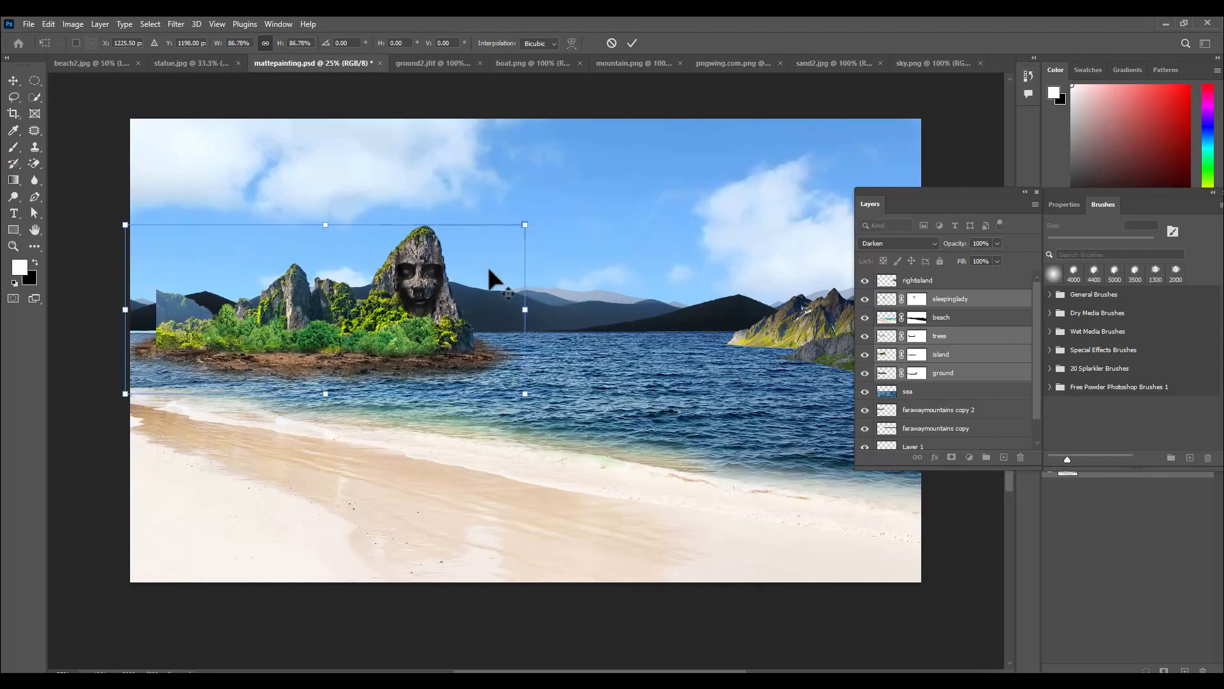
{"action": "left_click_drag", "start_coordinate": [444, 305], "coordinate": [414, 303]}
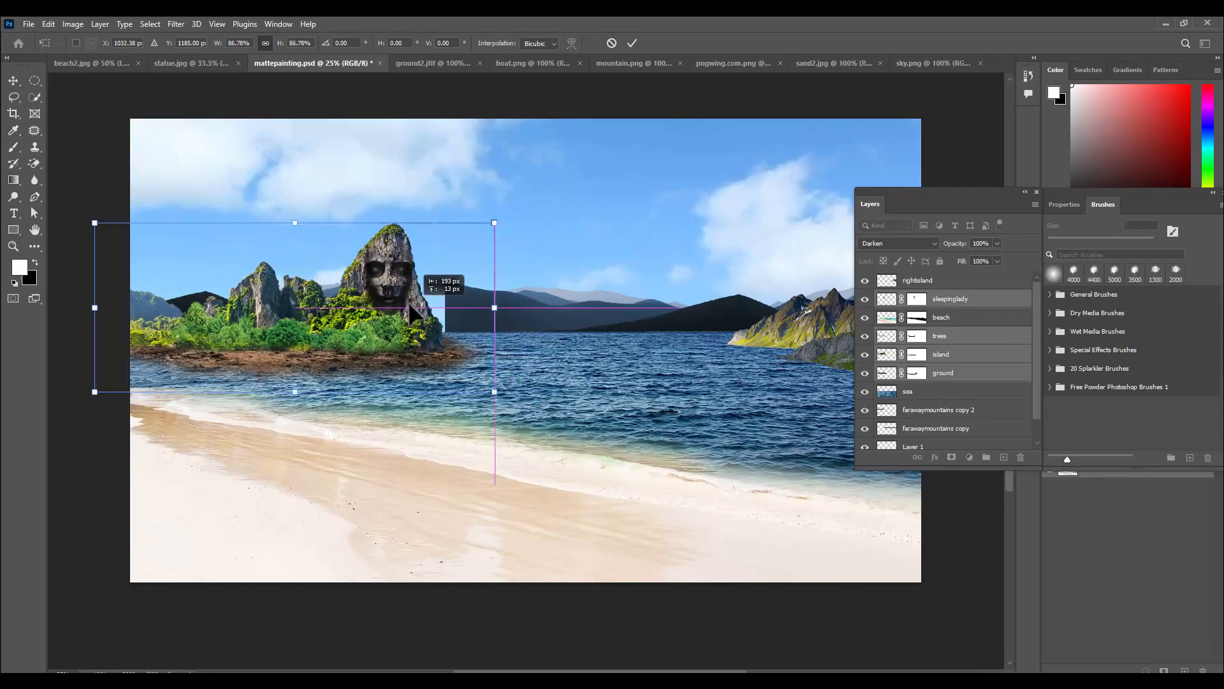
{"action": "key", "text": "ctrl+z"}
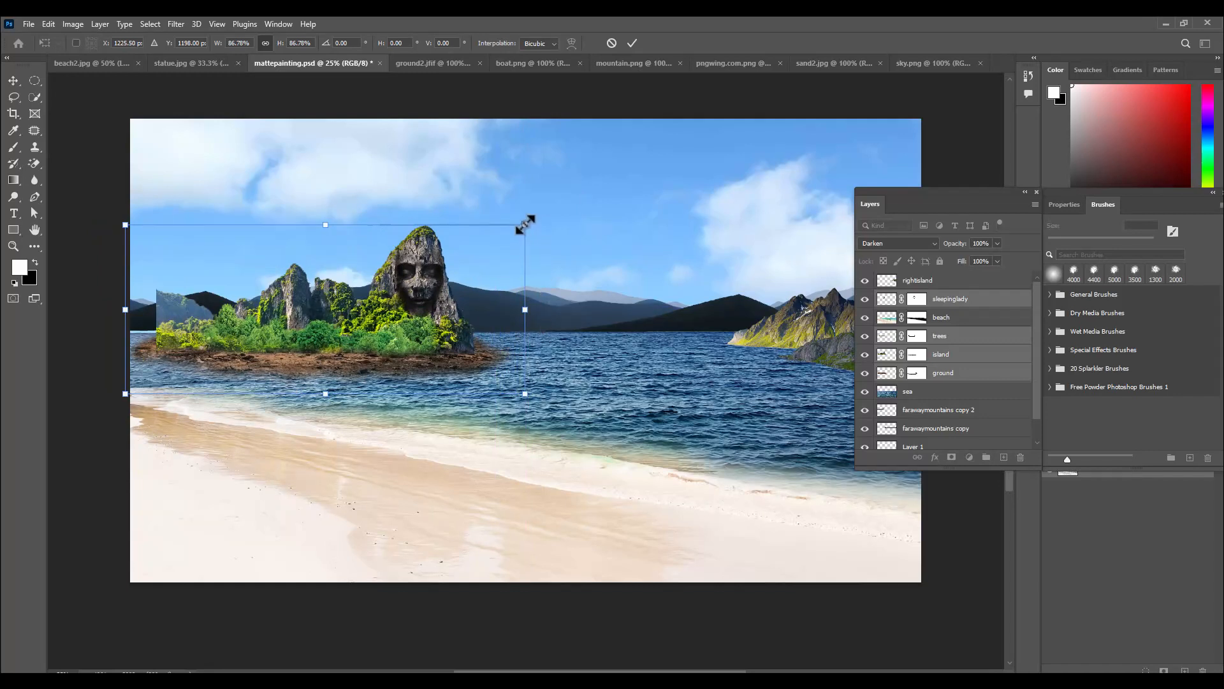
{"action": "left_click_drag", "start_coordinate": [525, 224], "coordinate": [515, 230]}
{"action": "left_click_drag", "start_coordinate": [428, 313], "coordinate": [391, 311]}
{"action": "key", "text": "Return"}
{"action": "key", "text": "b"}
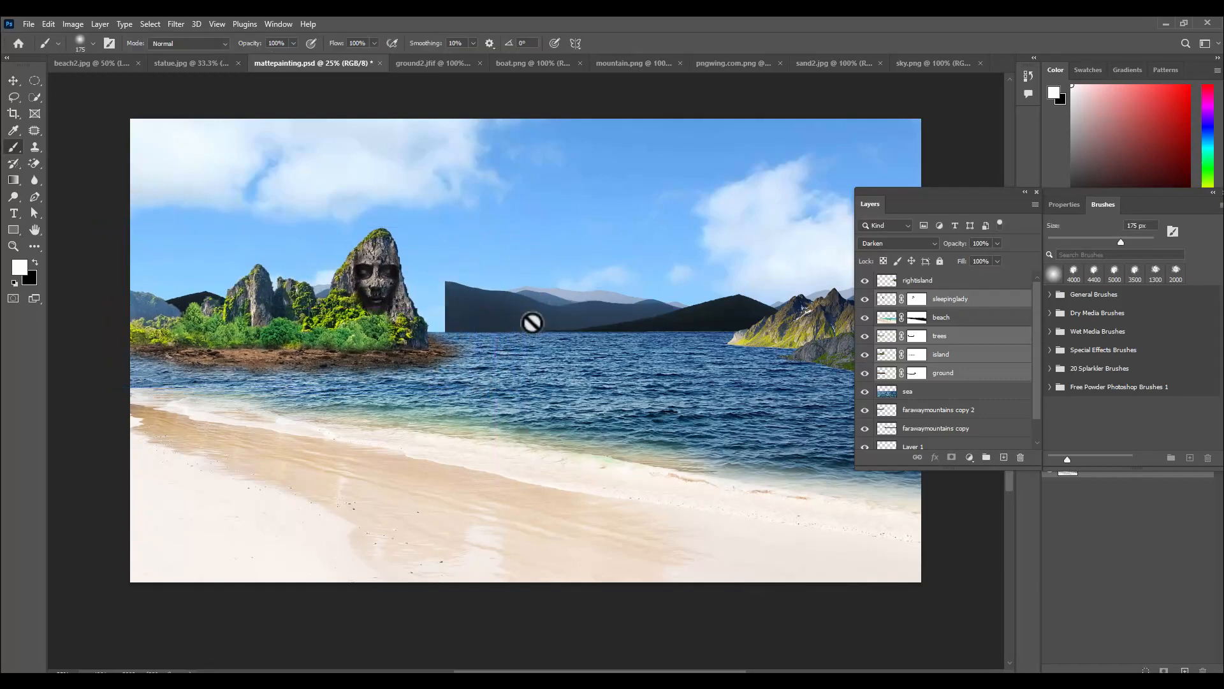
Step: Stretch the farawaymountains copy layer leftward to about 112% width so its cut edge sits behind the island
{"action": "left_click", "coordinate": [13, 80]}
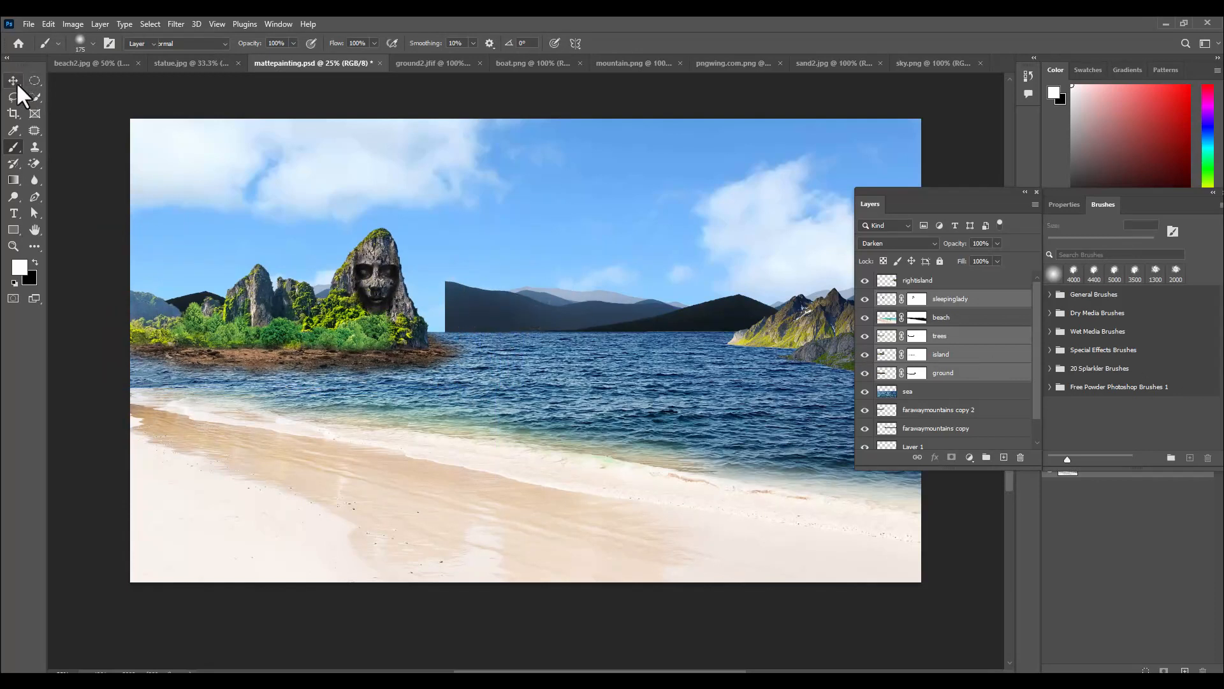
{"action": "right_click", "coordinate": [454, 292]}
{"action": "left_click", "coordinate": [466, 304]}
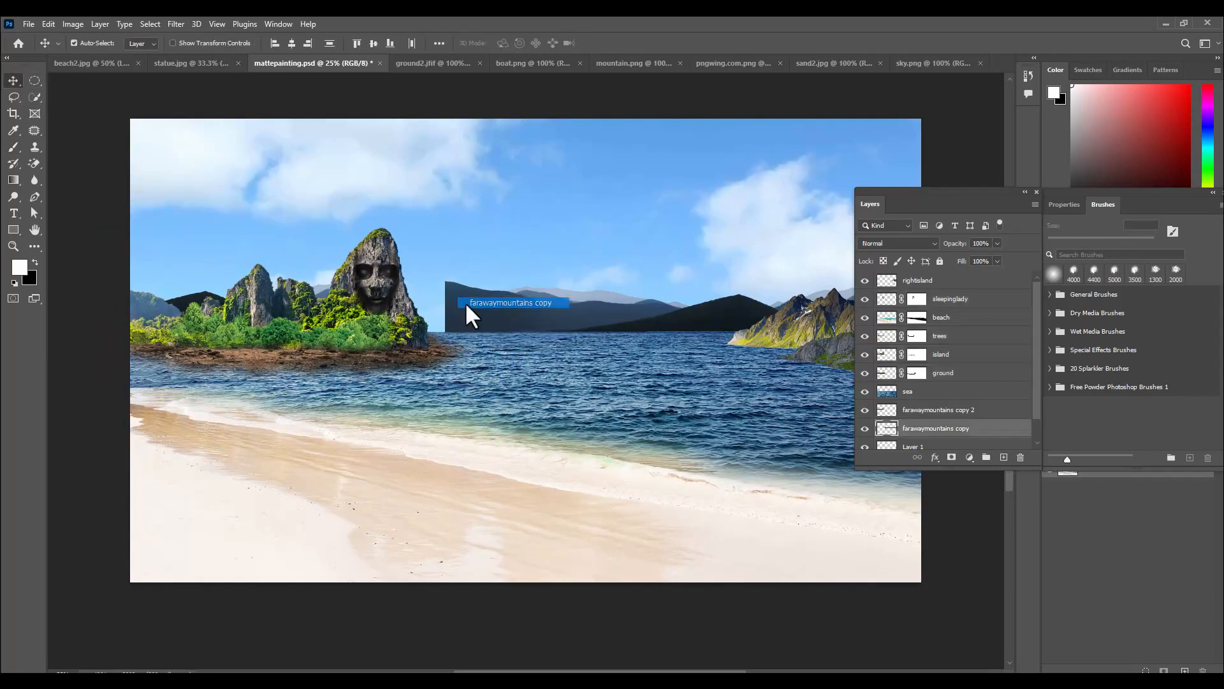
{"action": "key", "text": "ctrl+t"}
{"action": "left_click_drag", "start_coordinate": [445, 307], "coordinate": [389, 308]}
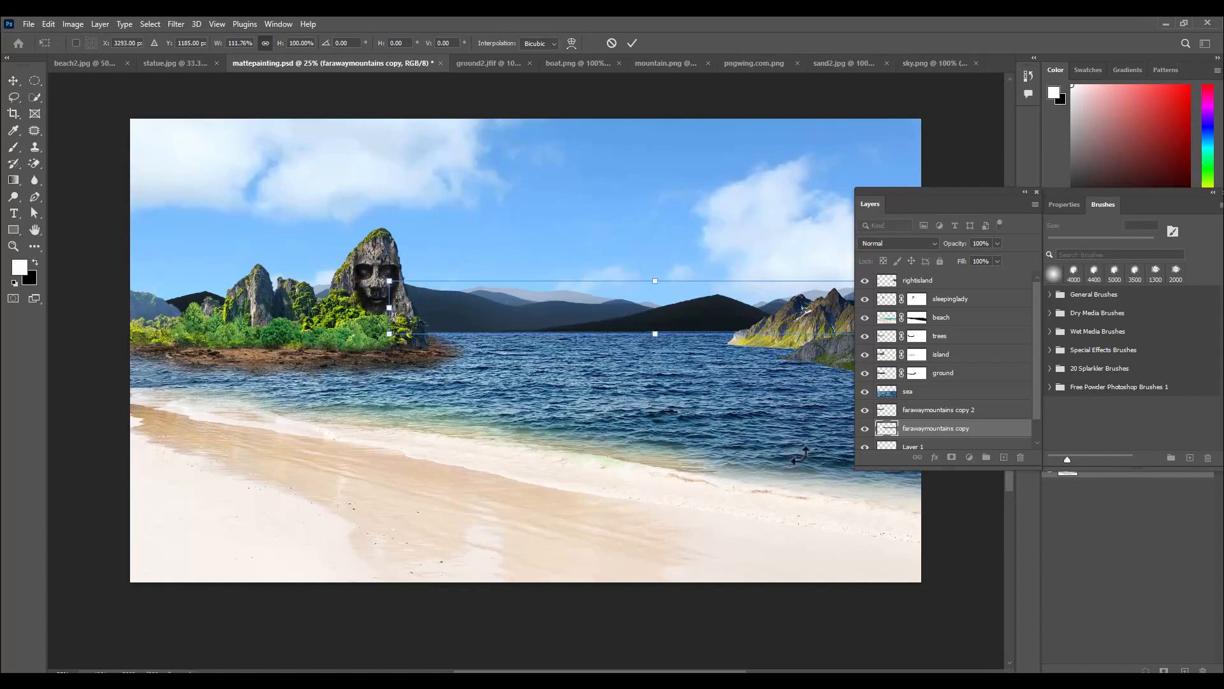
{"action": "key", "text": "Return"}
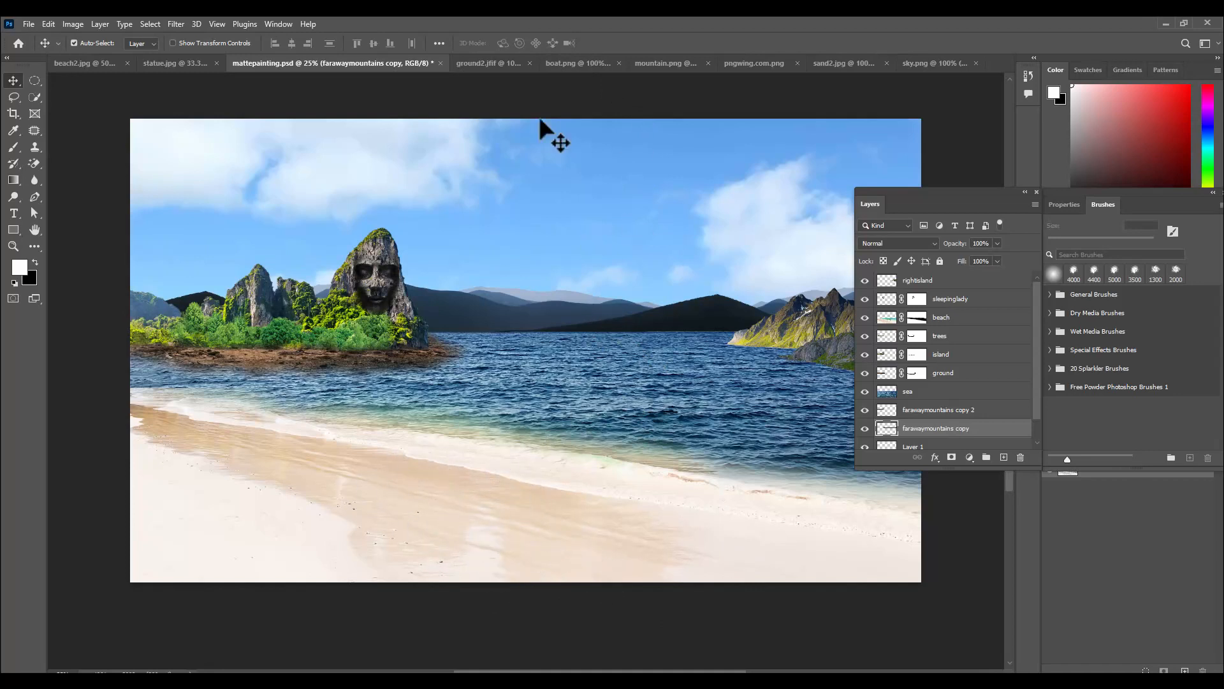
Step: Unlock the layer in boat.png, select the boat, and copy it into mattepainting.psd over the beach
{"action": "left_click", "coordinate": [575, 63]}
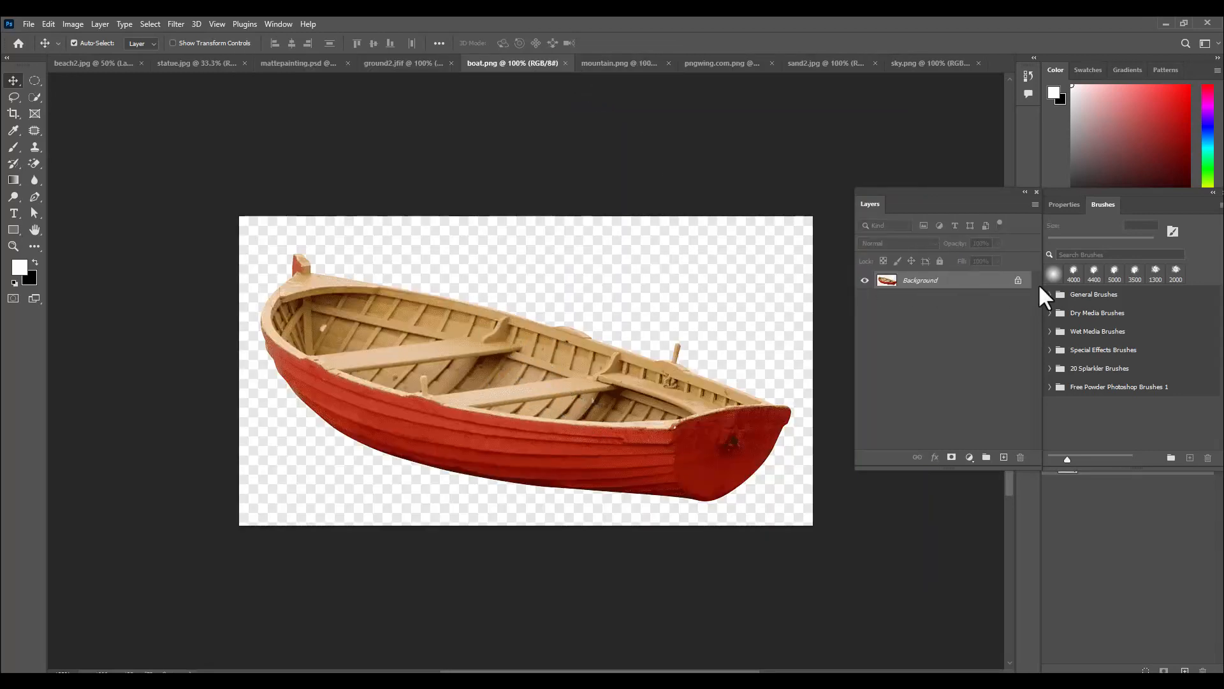
{"action": "left_click", "coordinate": [1018, 280]}
{"action": "left_click", "coordinate": [35, 97]}
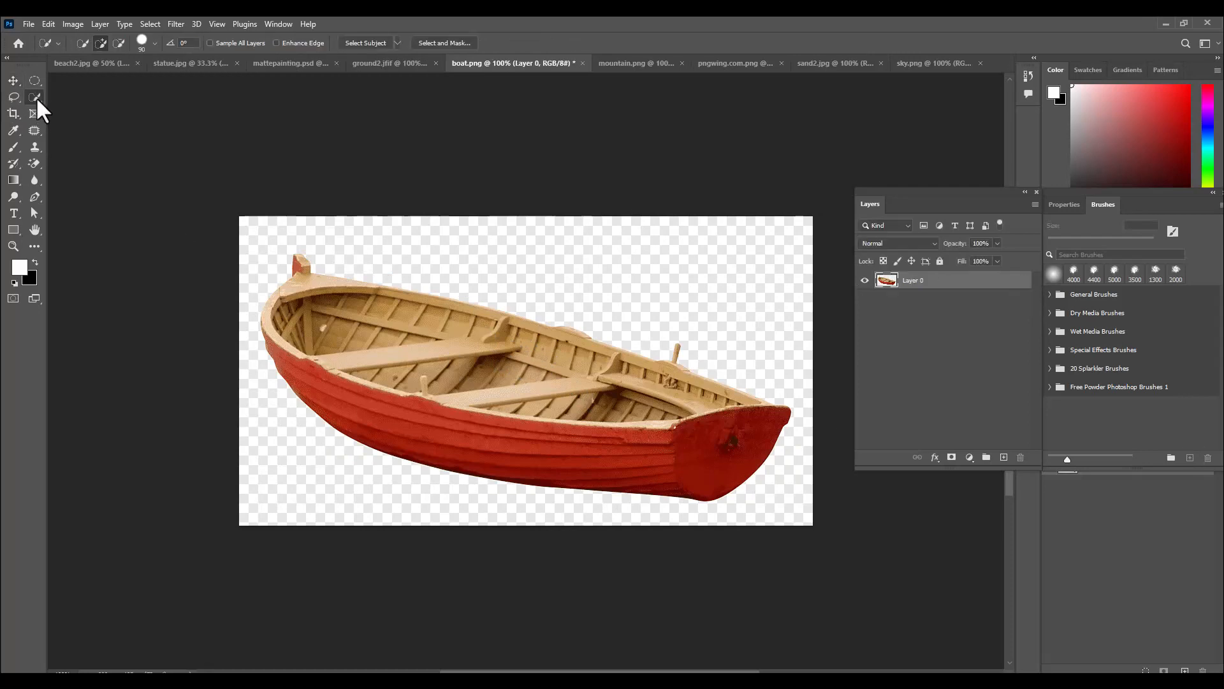
{"action": "right_click", "coordinate": [36, 97]}
{"action": "left_click", "coordinate": [78, 110]}
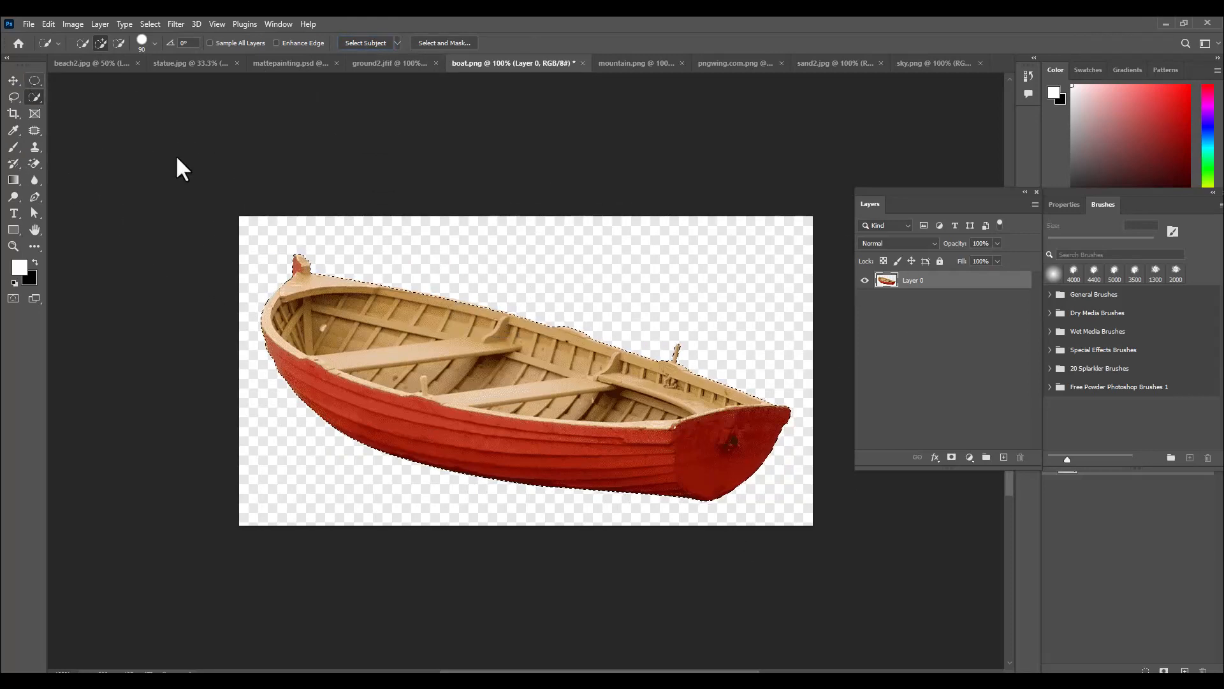
{"action": "left_click", "coordinate": [12, 80]}
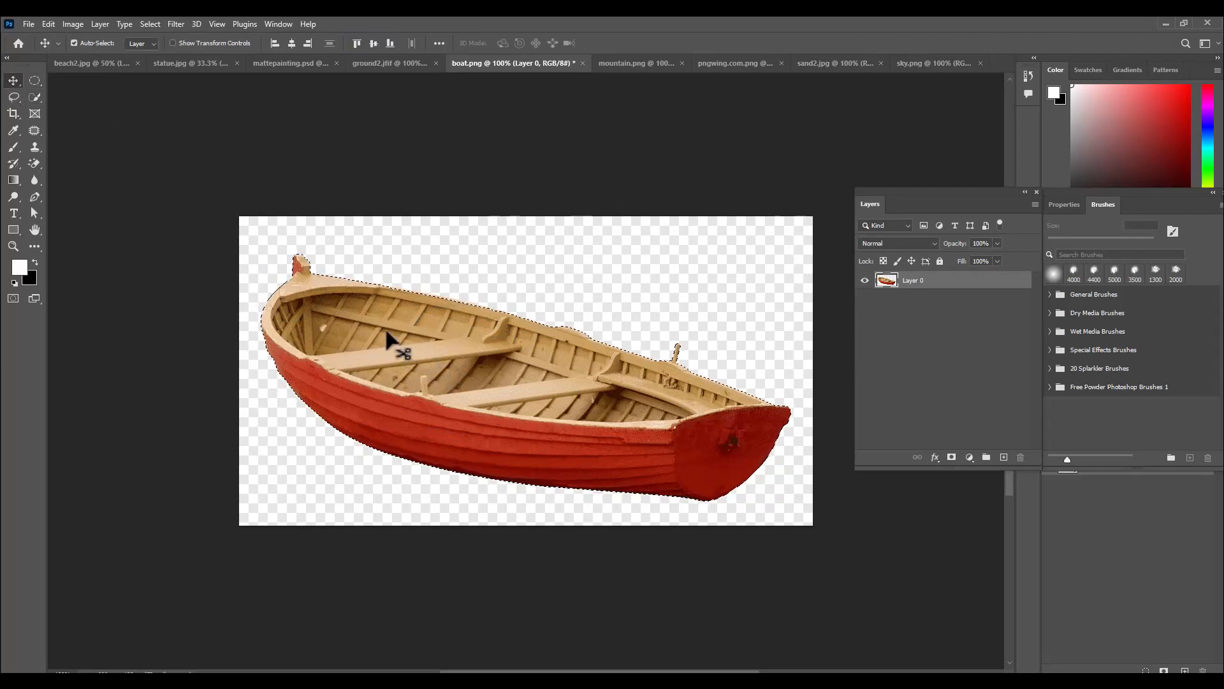
{"action": "left_click_drag", "start_coordinate": [387, 338], "coordinate": [503, 507]}
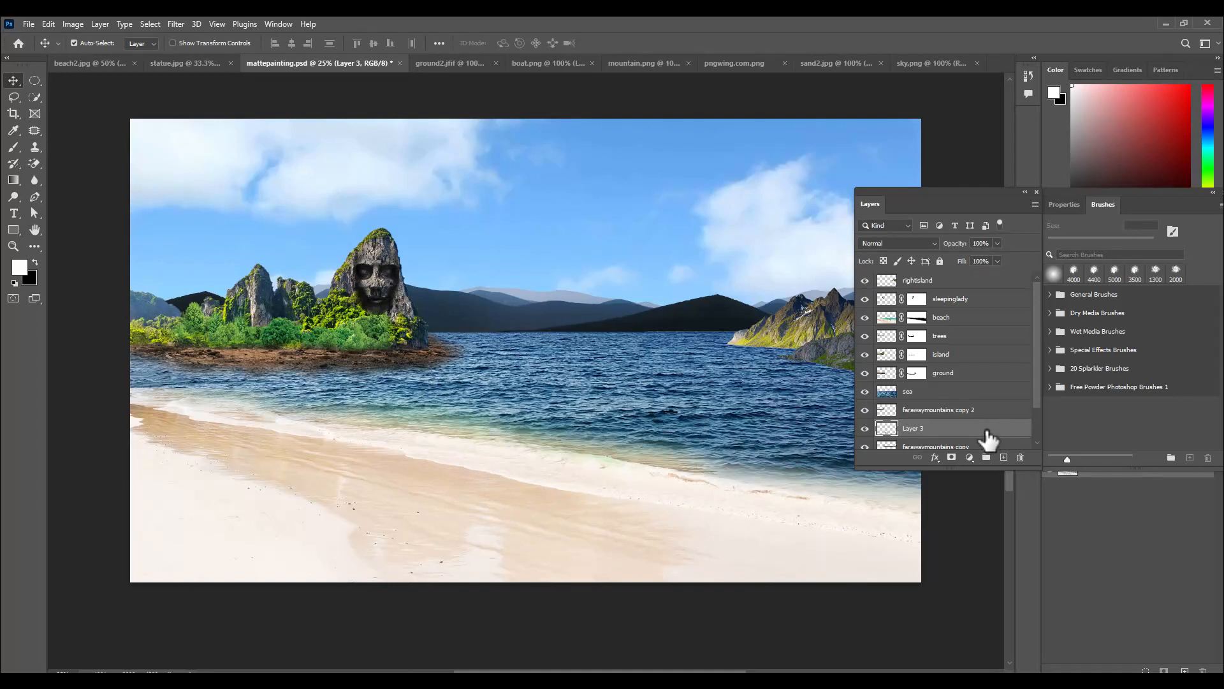
Step: Move the boat's layer to the top of the stack and scale the boat to about 200% on the foreground sand
{"action": "left_click_drag", "start_coordinate": [987, 438], "coordinate": [974, 273]}
{"action": "key", "text": "ctrl"}
{"action": "key", "text": "ctrl+t"}
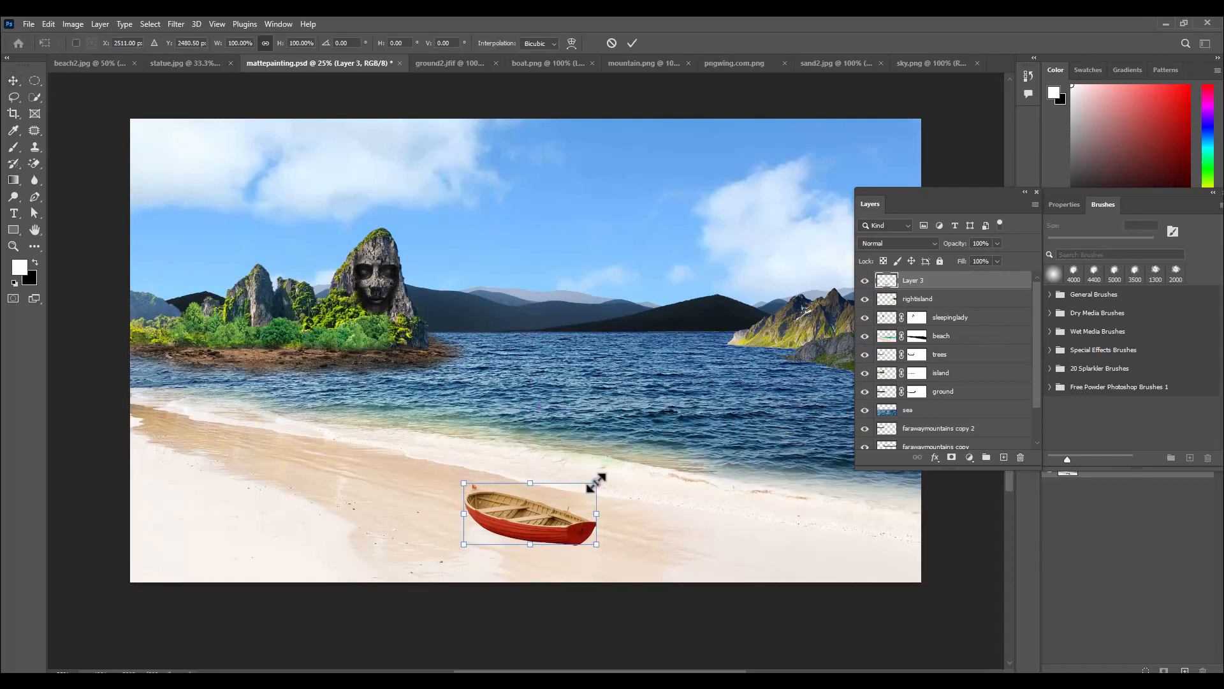
{"action": "left_click_drag", "start_coordinate": [596, 483], "coordinate": [654, 455]}
{"action": "left_click_drag", "start_coordinate": [549, 510], "coordinate": [557, 498]}
{"action": "left_click_drag", "start_coordinate": [656, 447], "coordinate": [661, 445]}
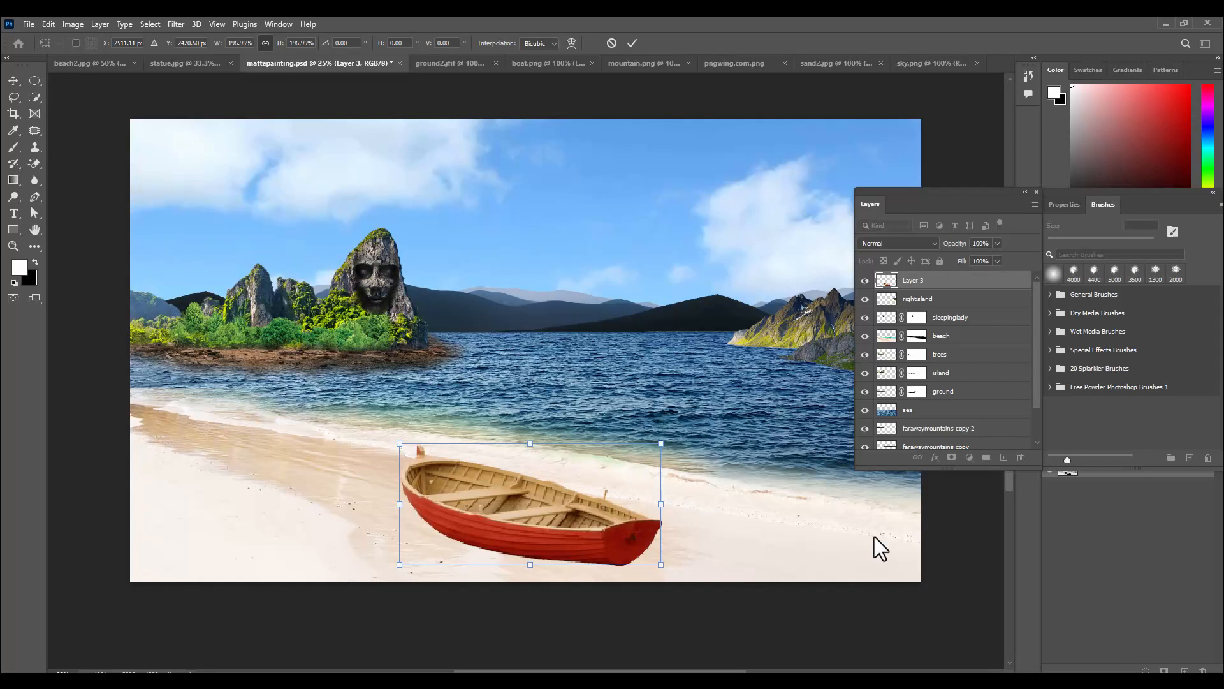
{"action": "left_click_drag", "start_coordinate": [661, 443], "coordinate": [664, 441]}
{"action": "key", "text": "Return"}
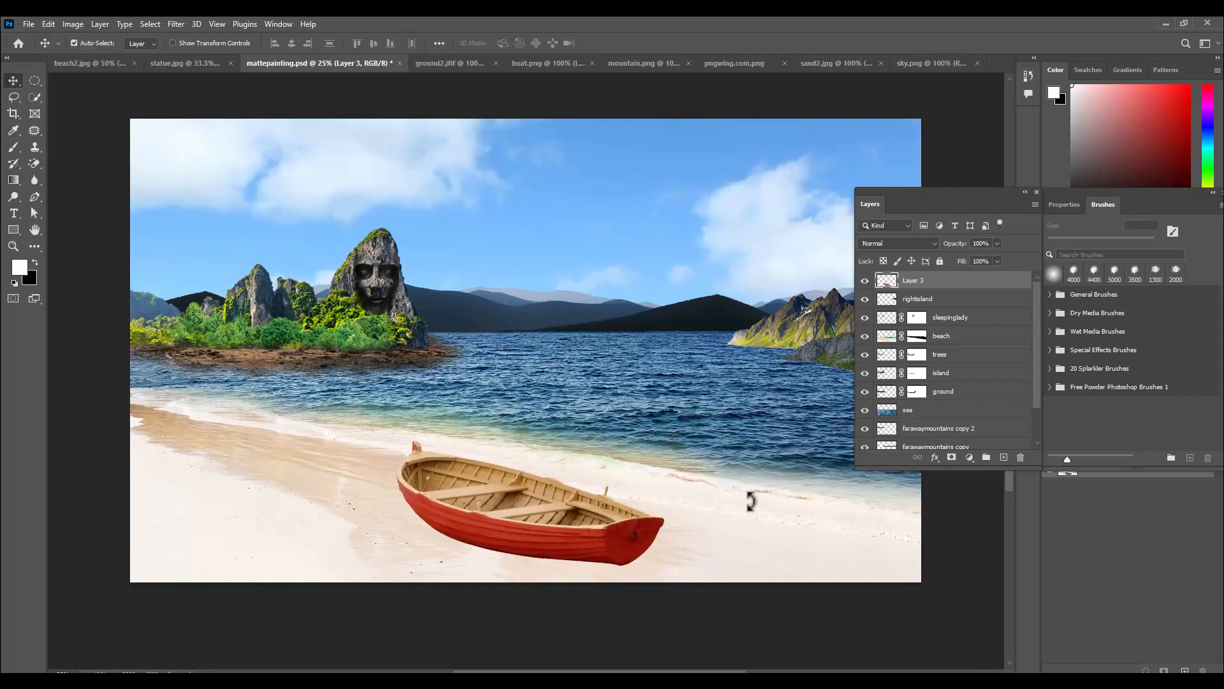
Step: Rename the boat's layer as boat and add a layer mask to it
{"action": "double_click", "coordinate": [919, 282]}
{"action": "key", "text": "Return"}
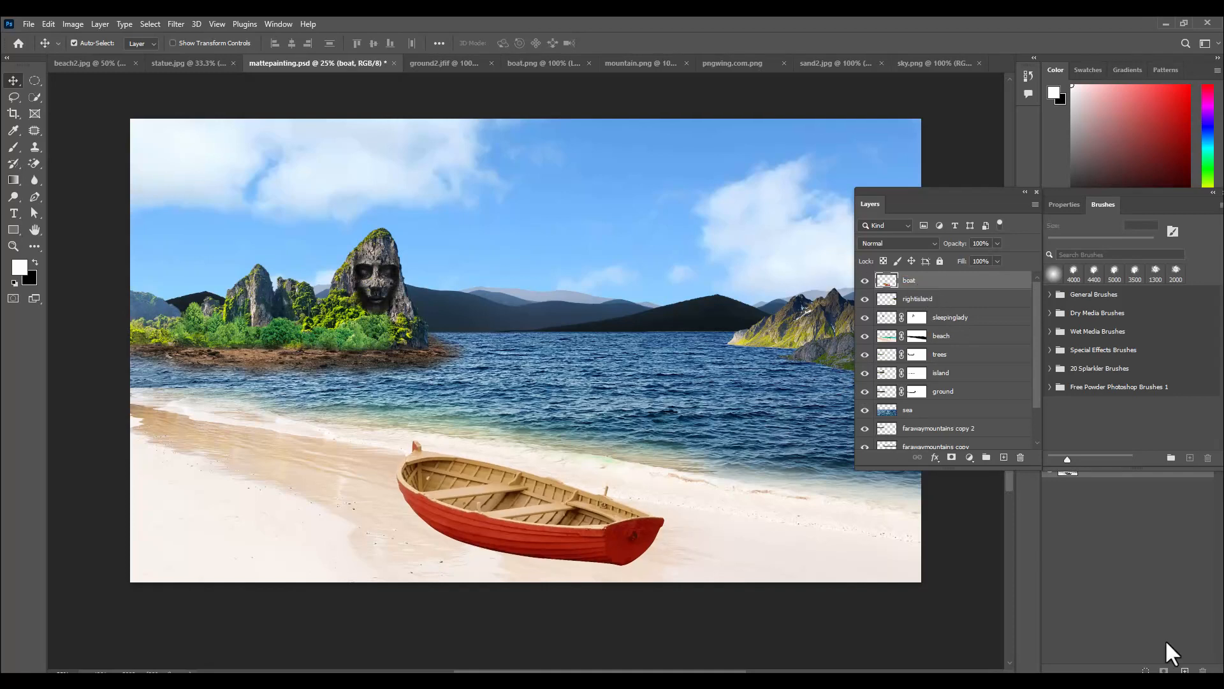
{"action": "left_click", "coordinate": [951, 458]}
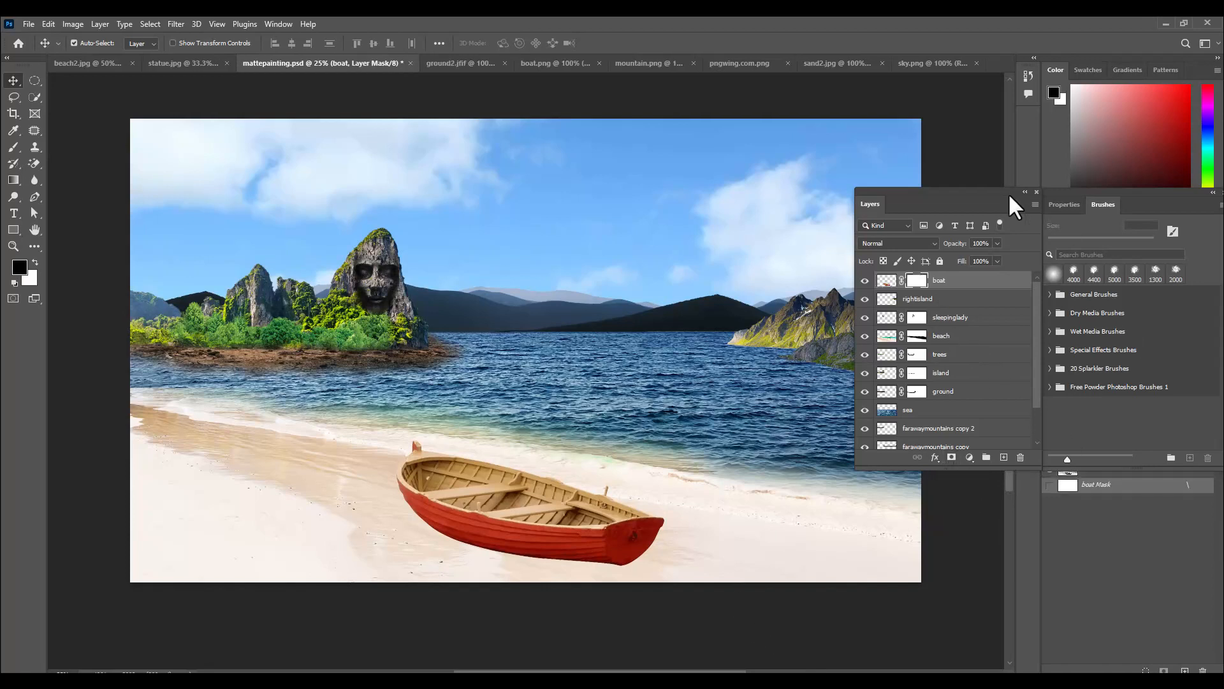
Step: Paint black on the boat mask with a 175 px soft brush along the lower hull, reducing the flow to 20% to soften it into the sand
{"action": "left_click", "coordinate": [14, 146]}
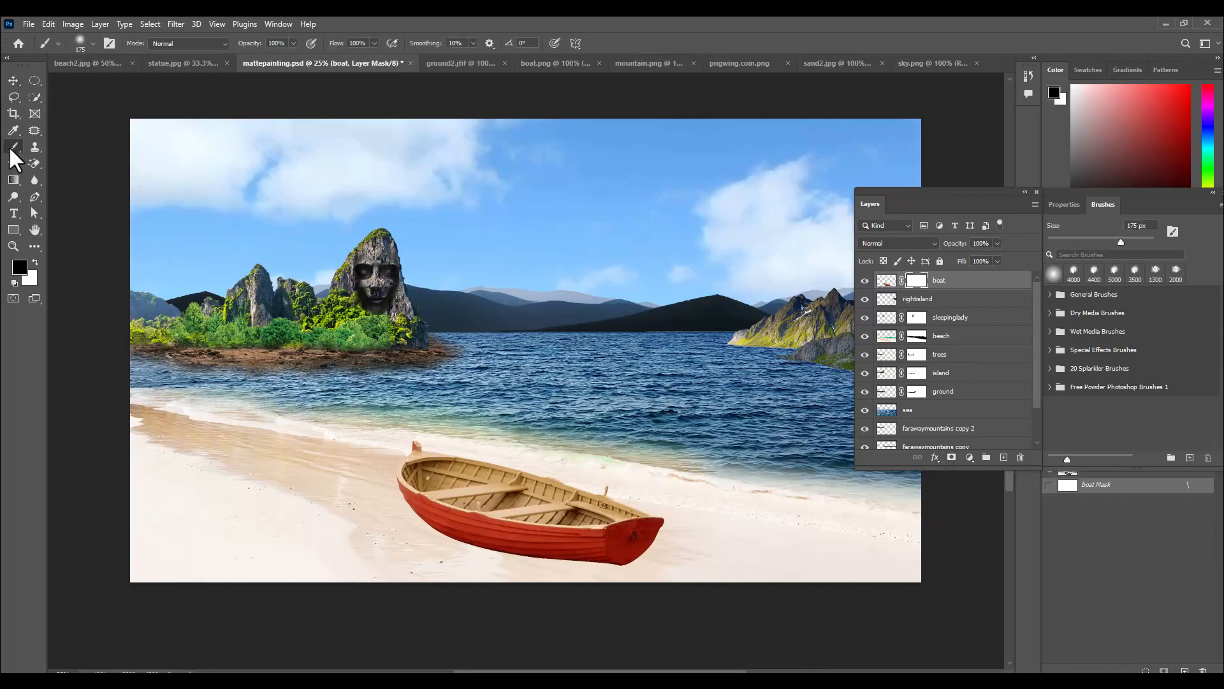
{"action": "left_click", "coordinate": [54, 147]}
{"action": "key", "text": "bracketleft"}
{"action": "key", "text": "bracketleft"}
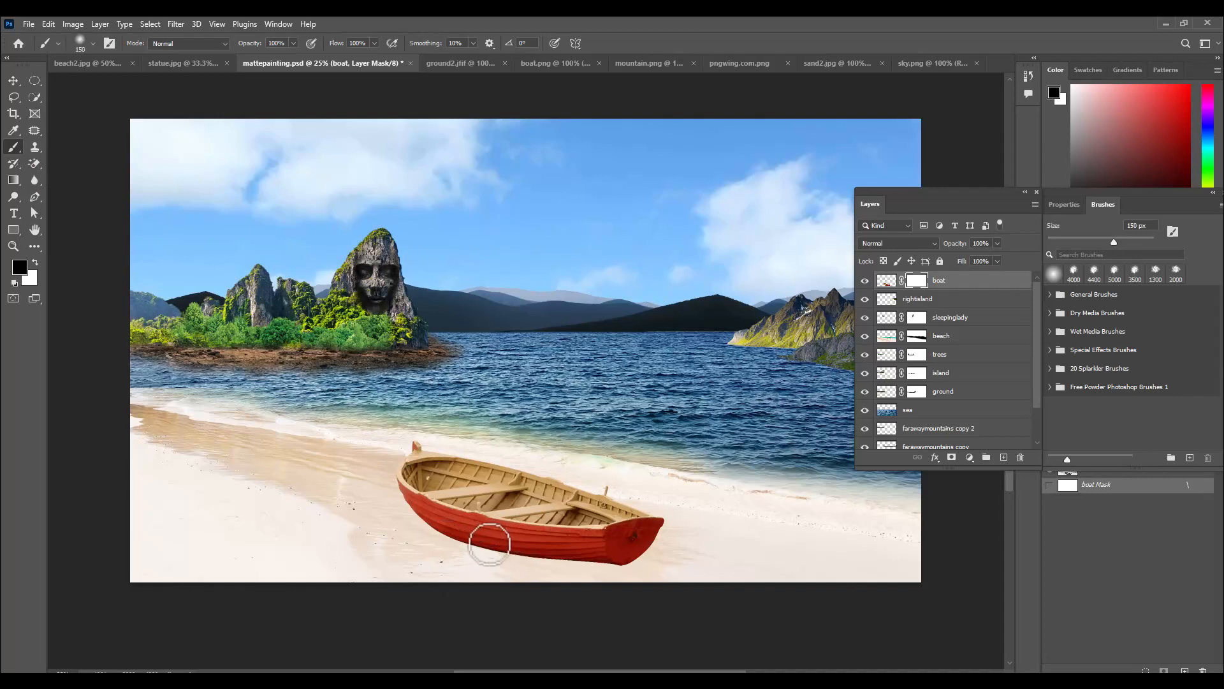
{"action": "key", "text": "bracketright"}
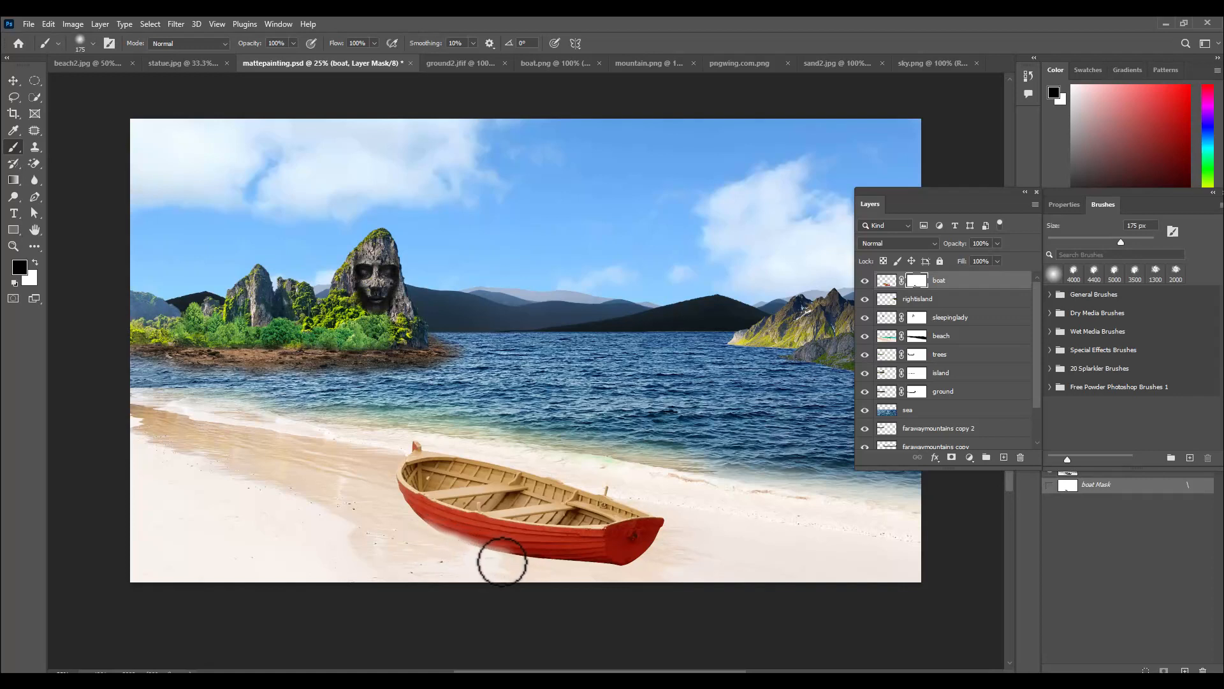
{"action": "left_click", "coordinate": [374, 43]}
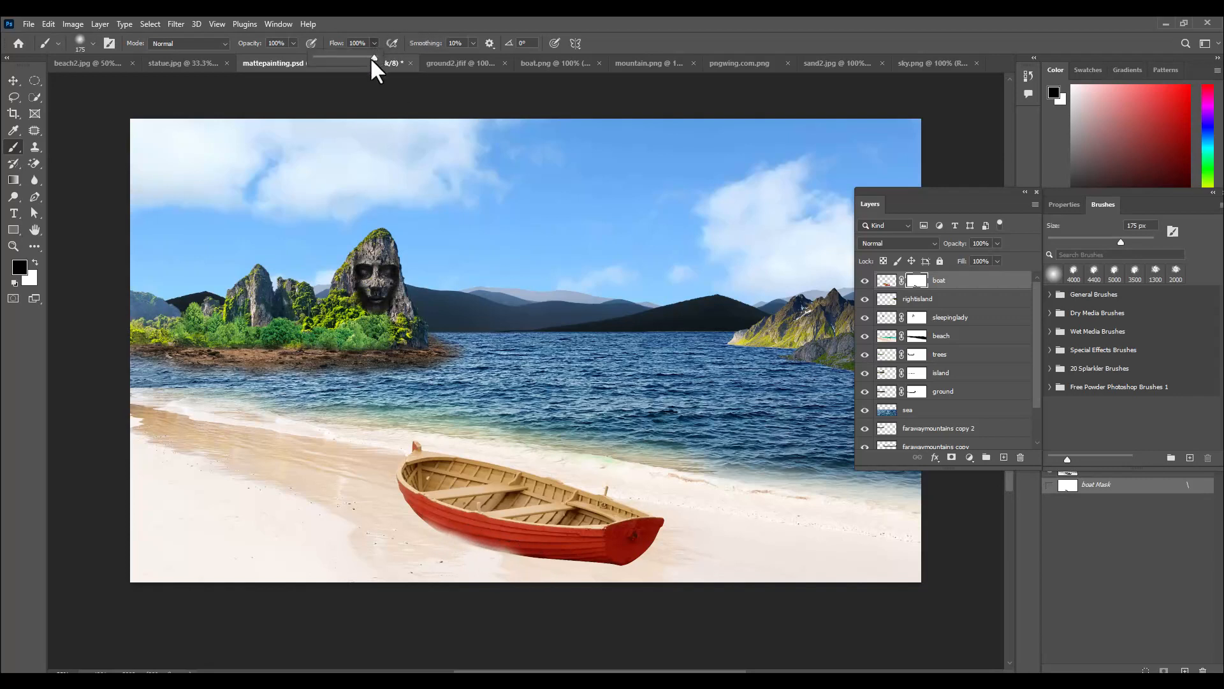
{"action": "left_click", "coordinate": [434, 544]}
{"action": "mouse_move", "coordinate": [479, 558]}
{"action": "left_mouse_down"}
{"action": "mouse_move", "coordinate": [470, 552]}
{"action": "mouse_move", "coordinate": [557, 570]}
{"action": "mouse_move", "coordinate": [648, 565]}
{"action": "mouse_move", "coordinate": [612, 556]}
{"action": "mouse_move", "coordinate": [553, 569]}
{"action": "mouse_move", "coordinate": [477, 553]}
{"action": "left_mouse_up"}
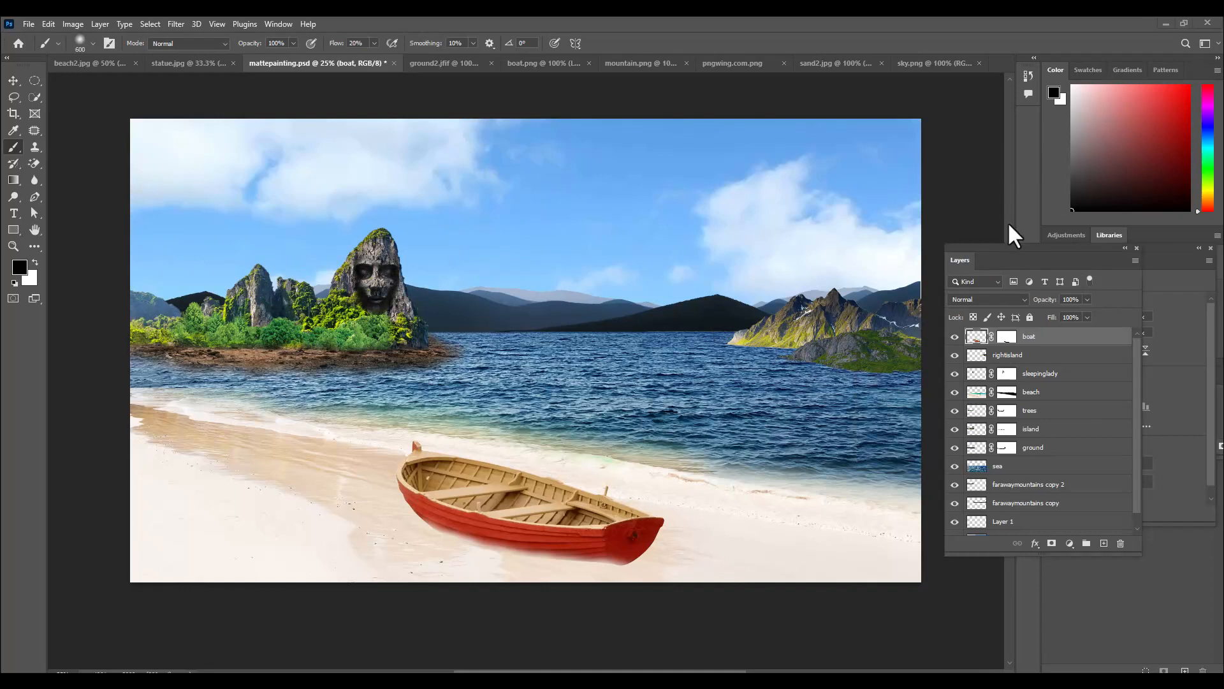
Step: Add a Gradient fill layer directly above the boat layer
{"action": "left_click_drag", "start_coordinate": [989, 246], "coordinate": [956, 246]}
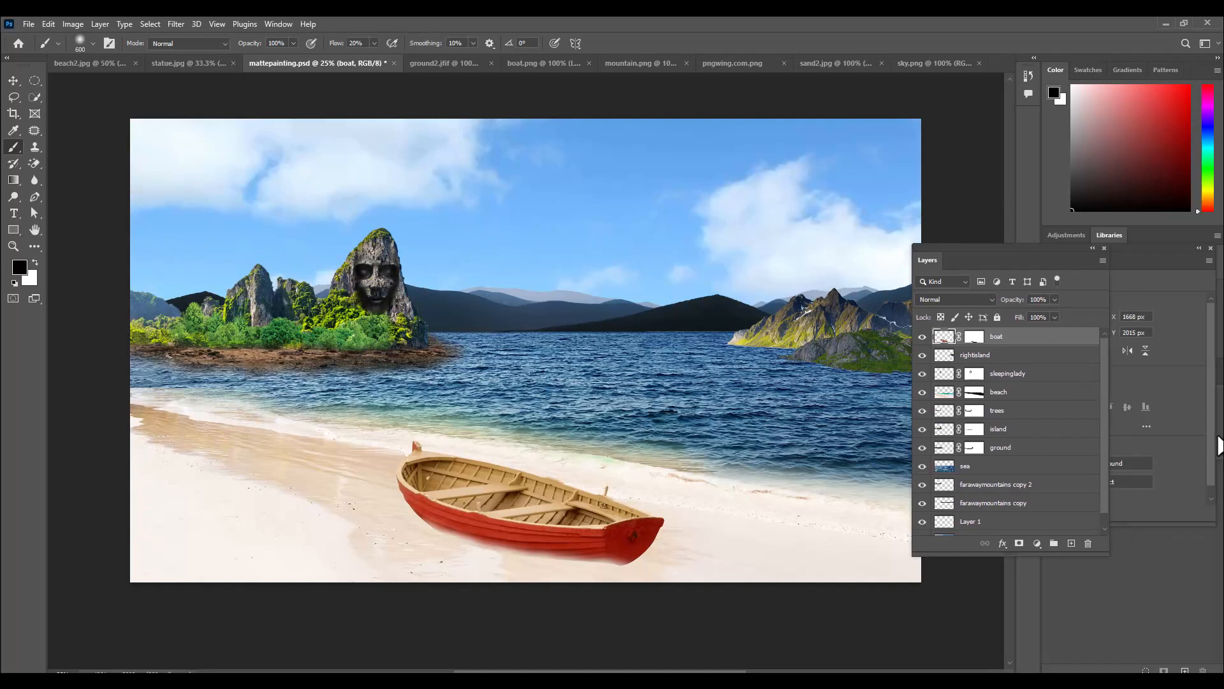
{"action": "left_click_drag", "start_coordinate": [978, 247], "coordinate": [959, 234]}
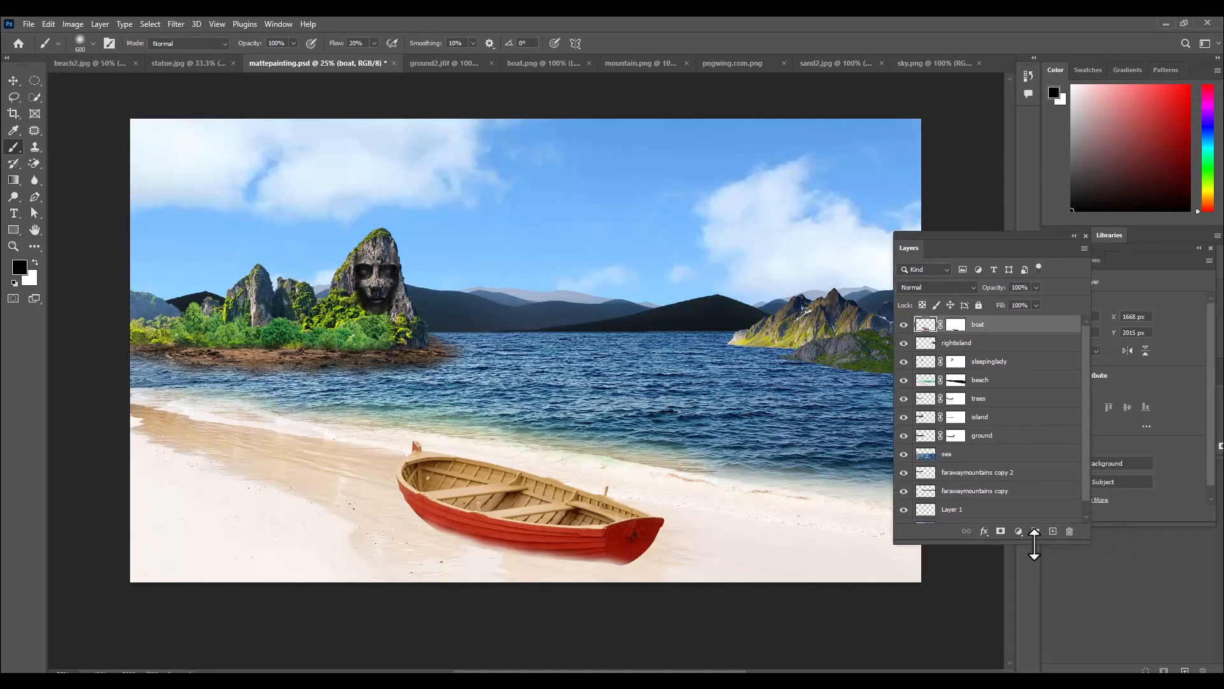
{"action": "left_click", "coordinate": [1018, 532]}
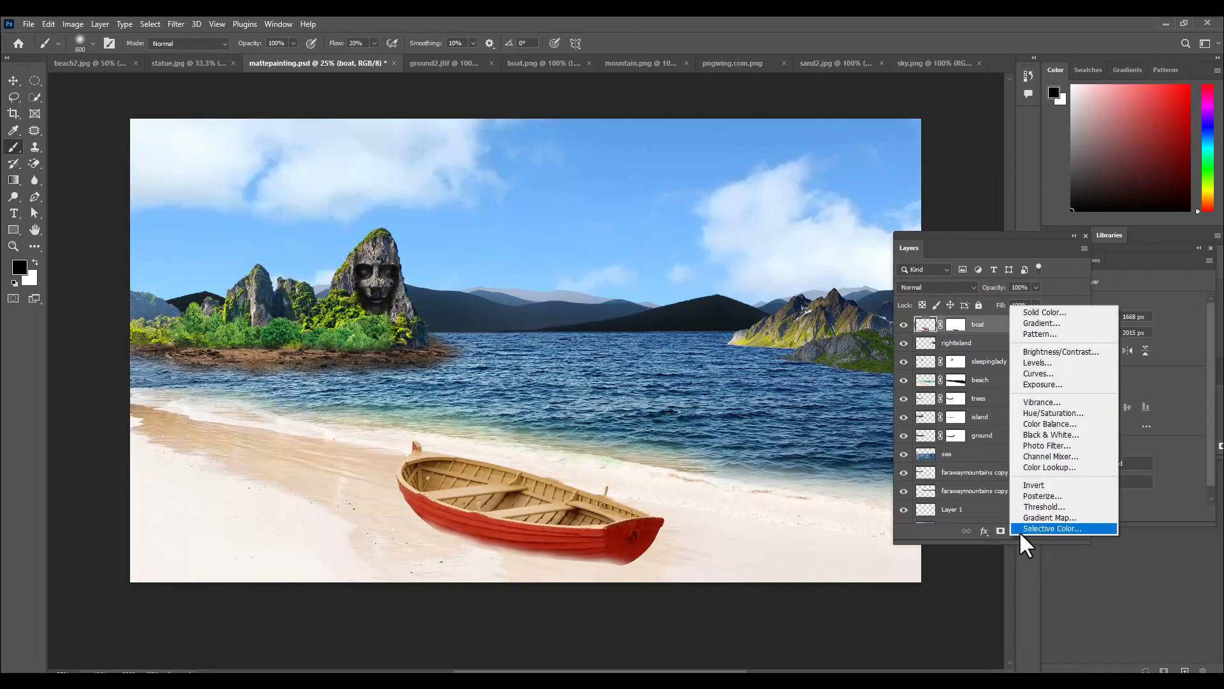
{"action": "left_click", "coordinate": [1048, 325]}
{"action": "left_click_drag", "start_coordinate": [765, 146], "coordinate": [784, 147]}
{"action": "left_click_drag", "start_coordinate": [764, 148], "coordinate": [735, 151]}
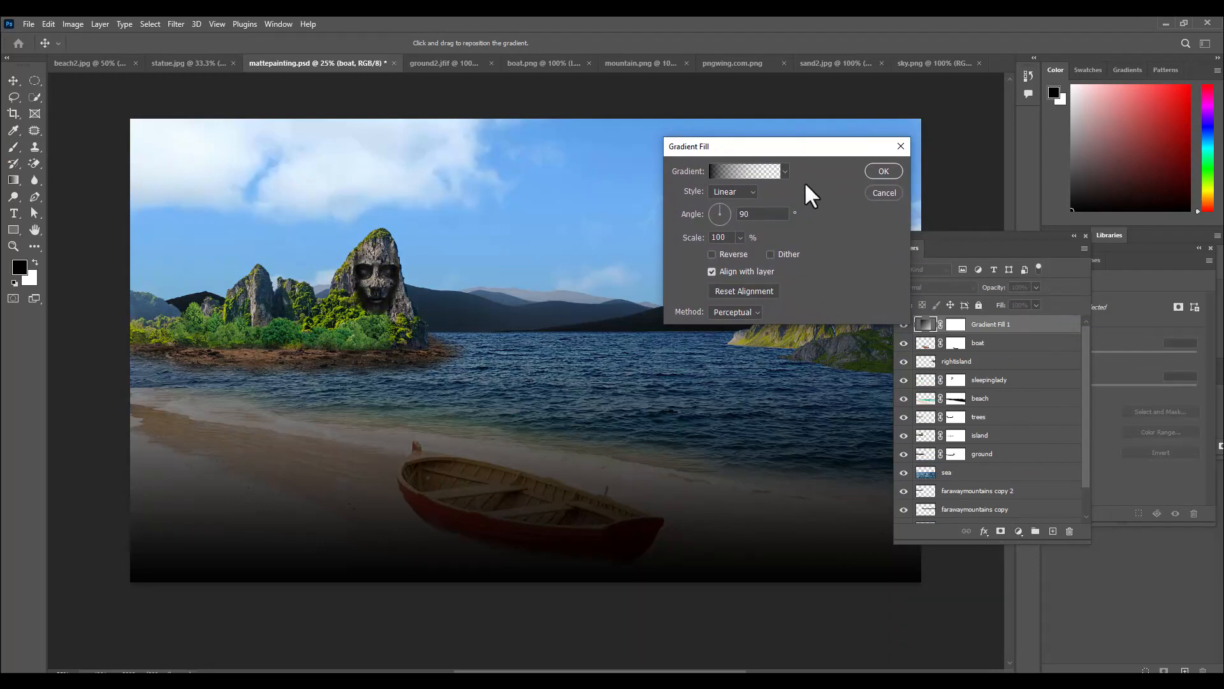
Step: Set the fill gradient's starting colour stop to white (ffffff)
{"action": "left_click", "coordinate": [720, 165]}
{"action": "left_click_drag", "start_coordinate": [829, 76], "coordinate": [687, 93]}
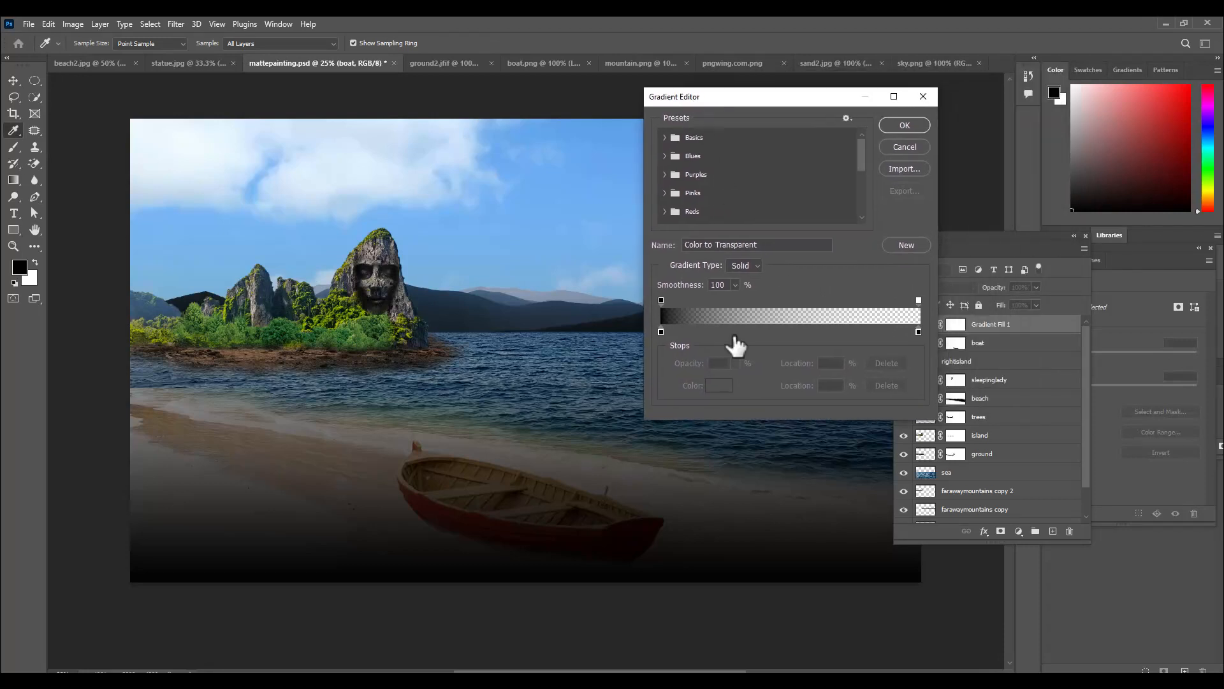
{"action": "left_click", "coordinate": [661, 332]}
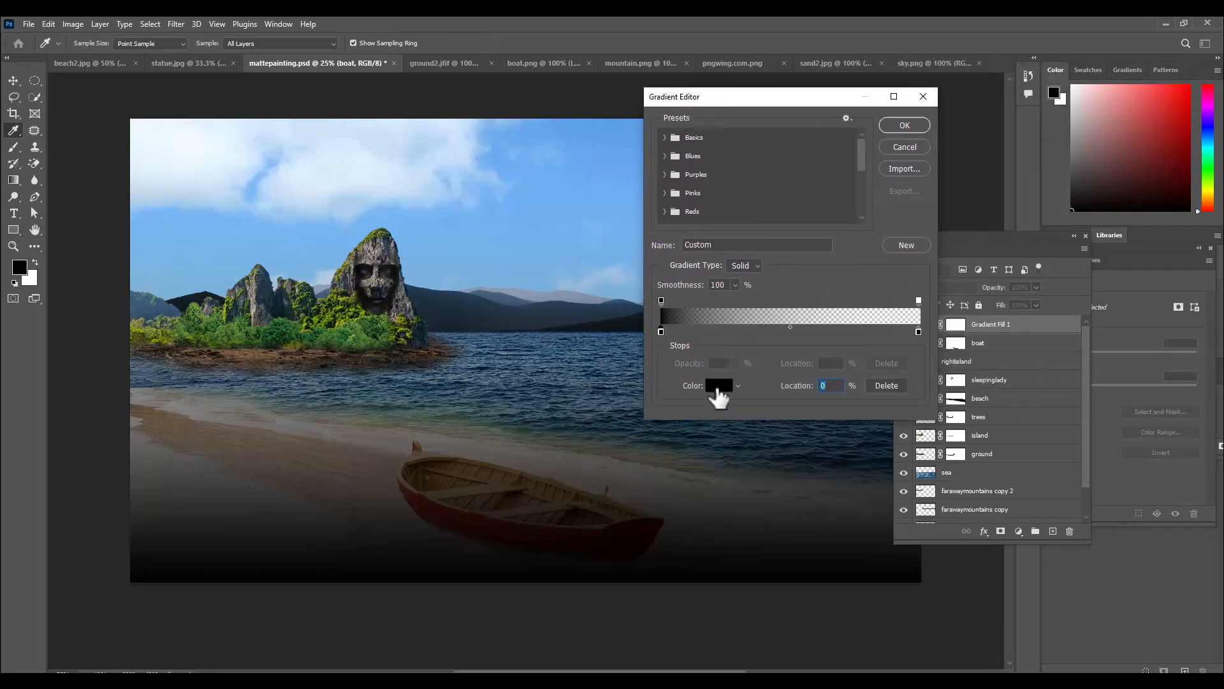
{"action": "left_click", "coordinate": [716, 387]}
{"action": "left_click_drag", "start_coordinate": [822, 314], "coordinate": [767, 186]}
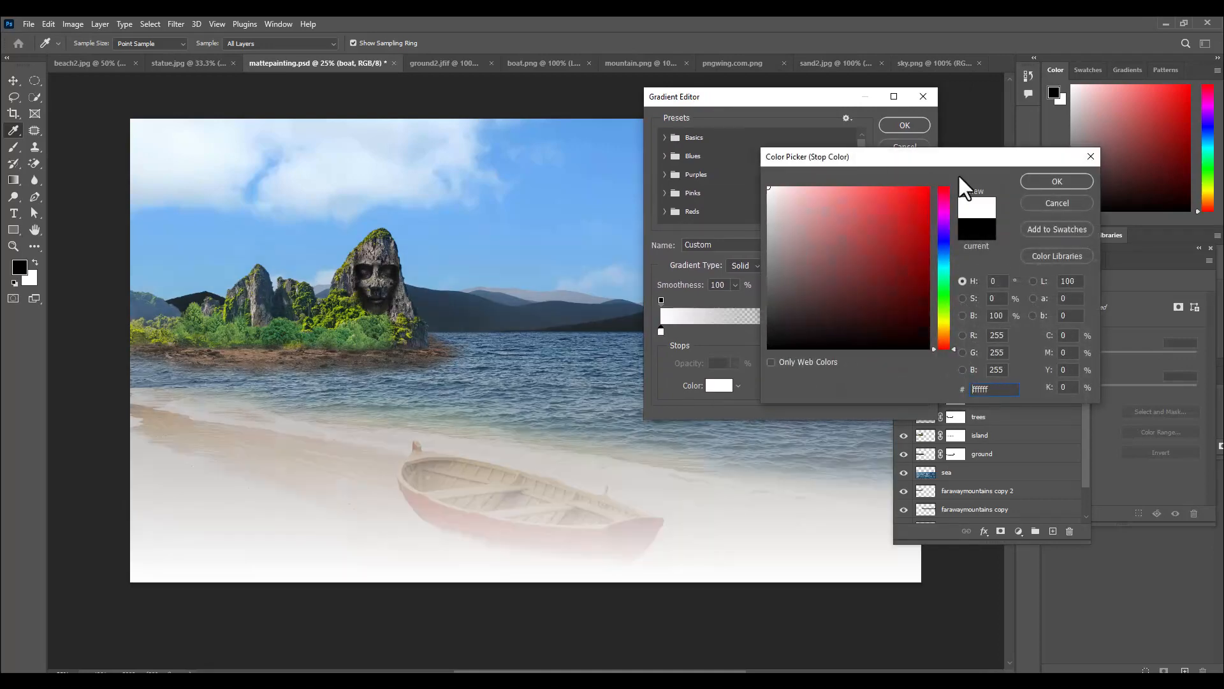
{"action": "left_click", "coordinate": [1038, 180]}
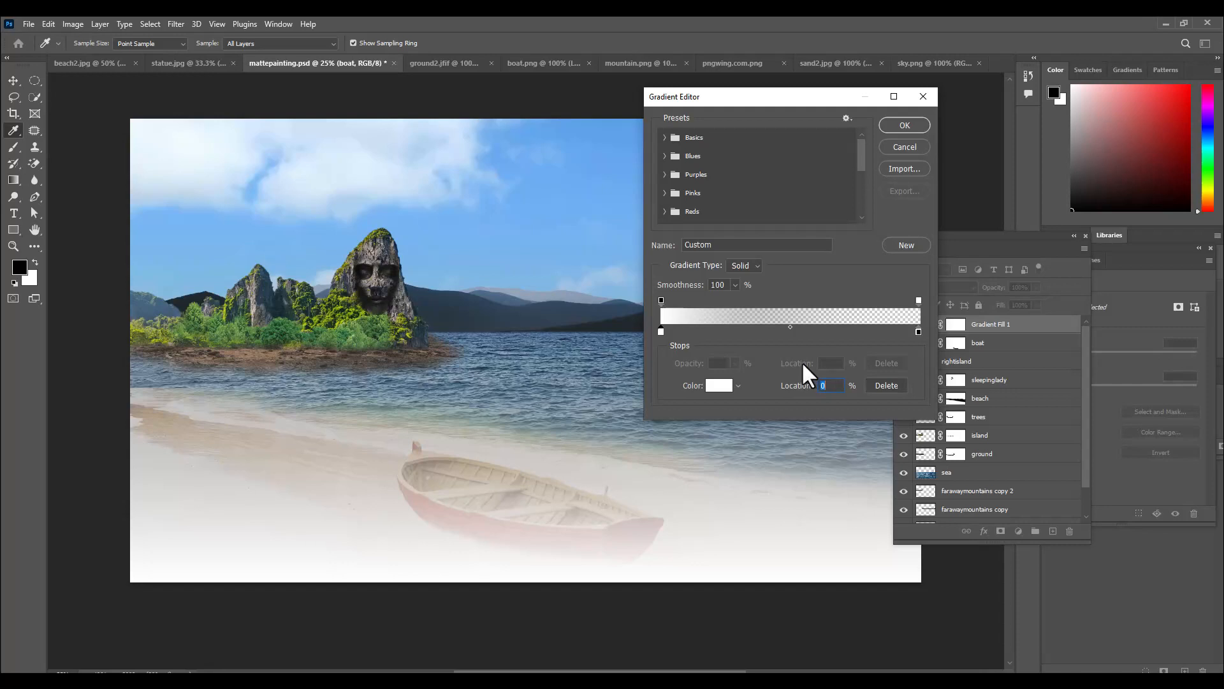
Step: Change the colour stop at the gradient's end (location 100%) to white, ffffff
{"action": "left_click_drag", "start_coordinate": [743, 94], "coordinate": [787, 94]}
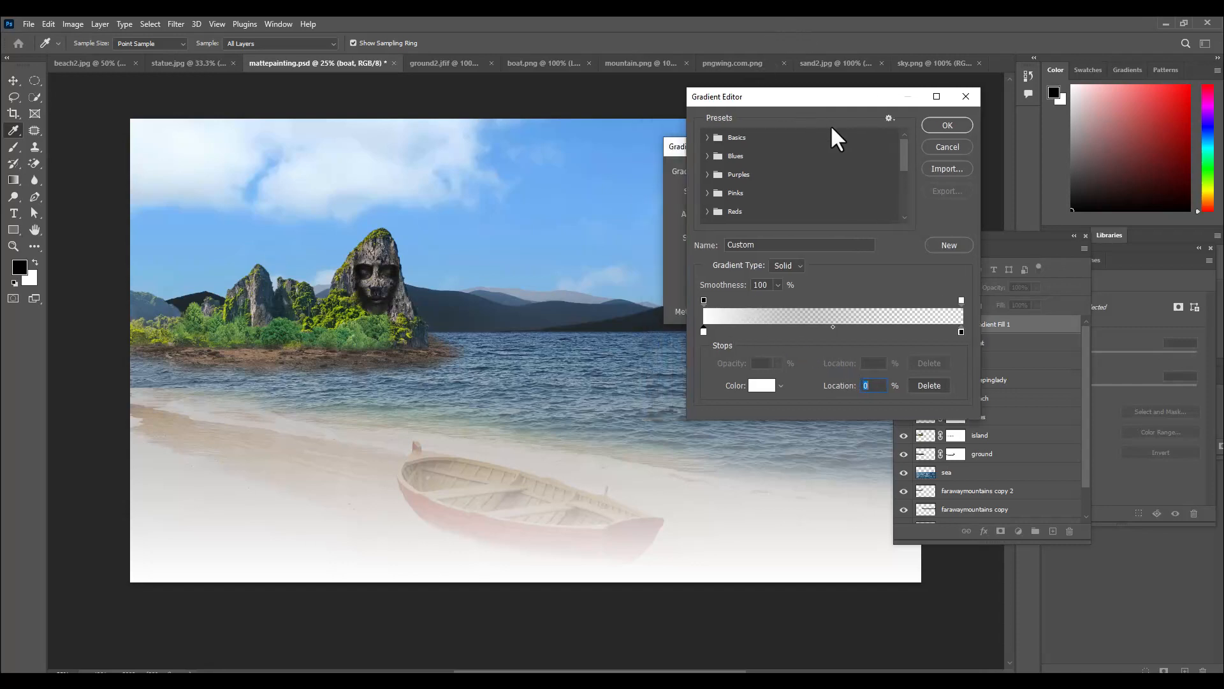
{"action": "left_click", "coordinate": [961, 332]}
{"action": "left_click", "coordinate": [762, 385]}
{"action": "type", "text": "ffffff"}
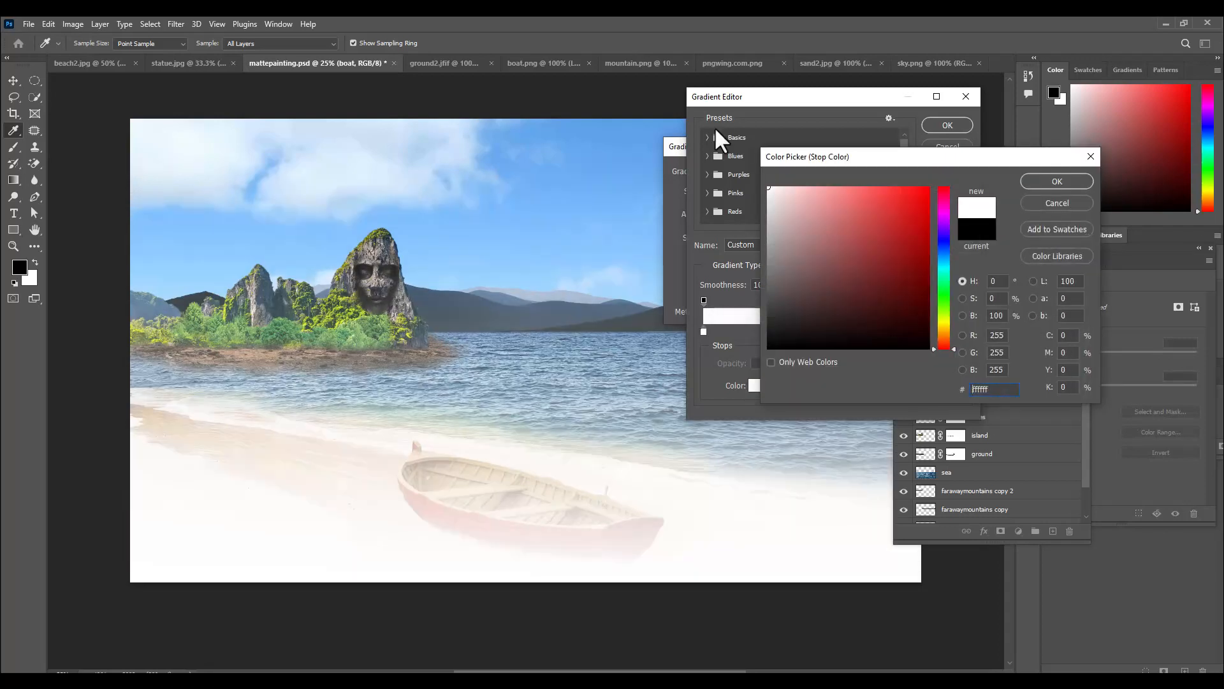
{"action": "left_click", "coordinate": [1058, 181]}
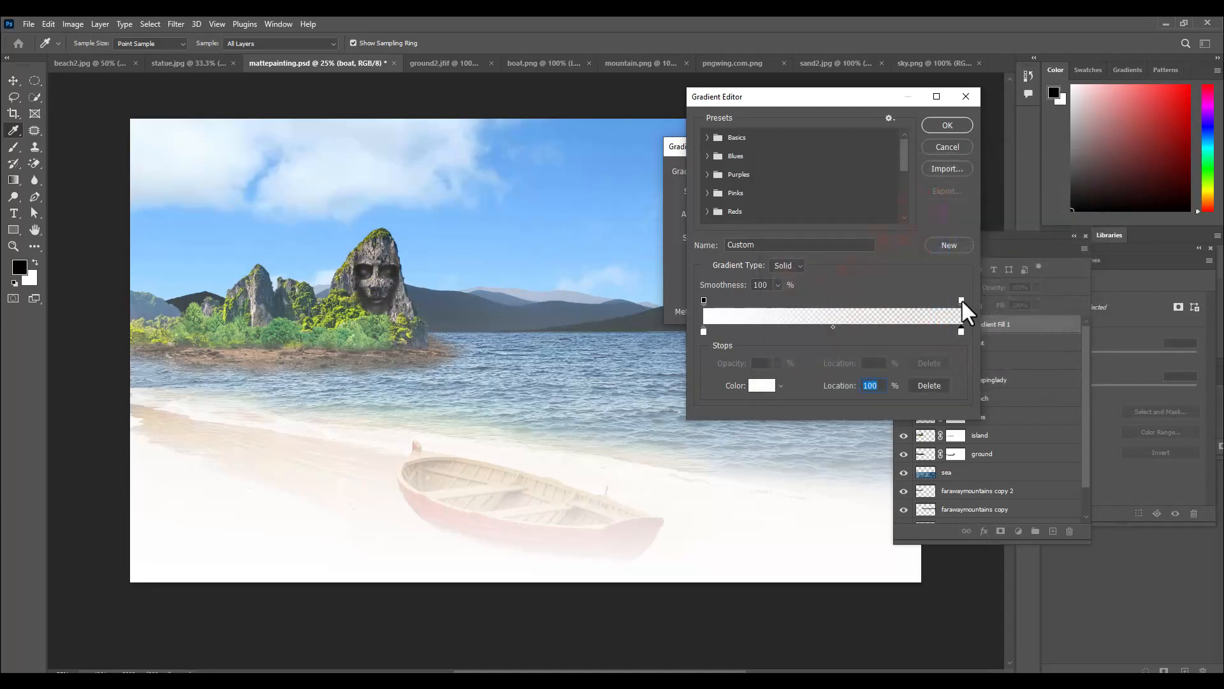
Step: Raise the gradient's end opacity stop to 44% and accept the edited gradient
{"action": "left_click_drag", "start_coordinate": [966, 294], "coordinate": [931, 295]}
{"action": "left_click", "coordinate": [927, 299]}
{"action": "left_click", "coordinate": [743, 364]}
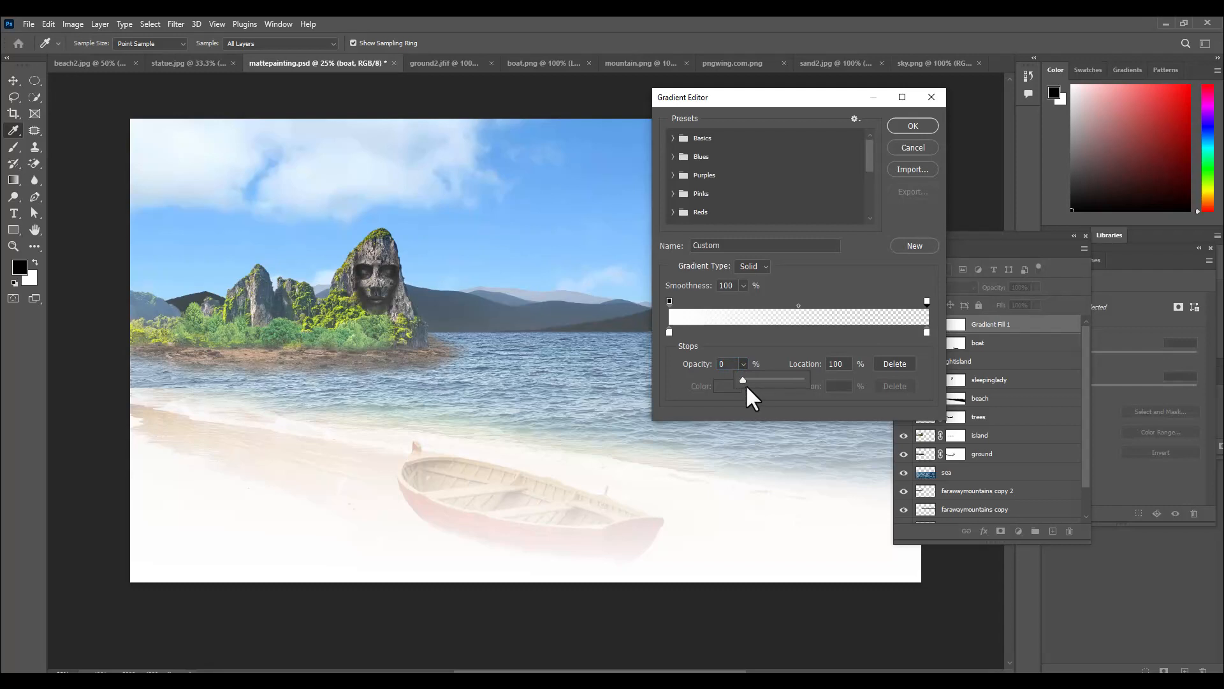
{"action": "left_click_drag", "start_coordinate": [743, 379], "coordinate": [766, 379]}
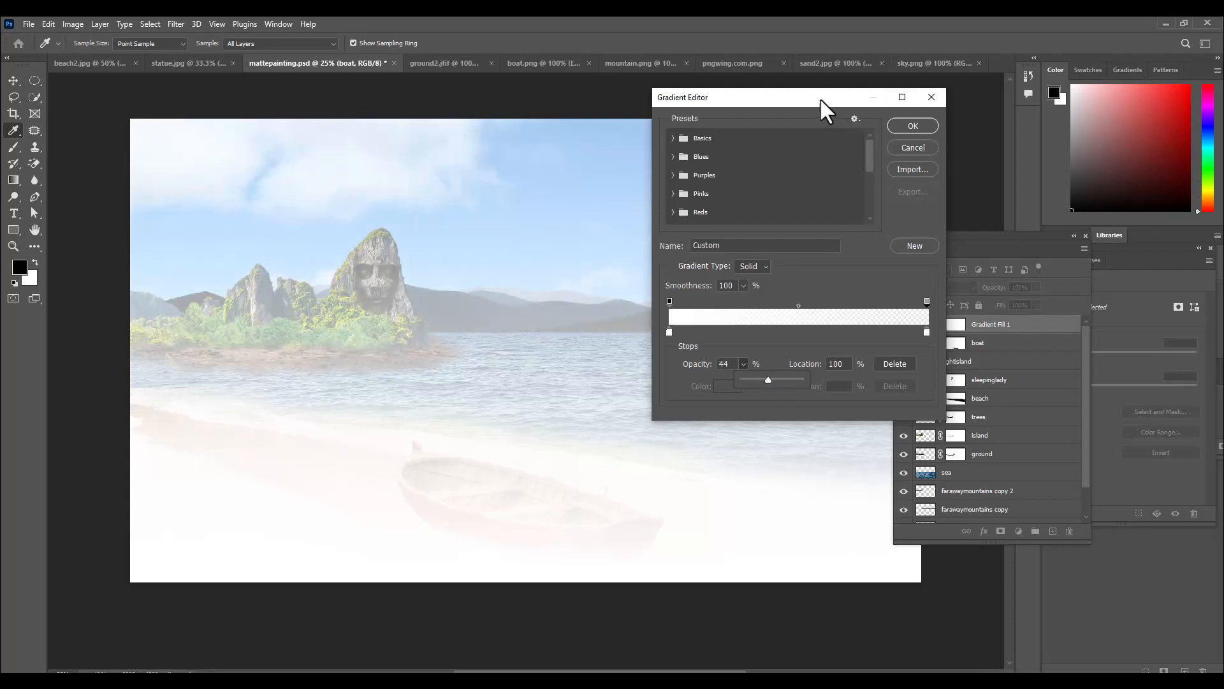
{"action": "left_click_drag", "start_coordinate": [820, 97], "coordinate": [827, 97]}
{"action": "left_click", "coordinate": [920, 126]}
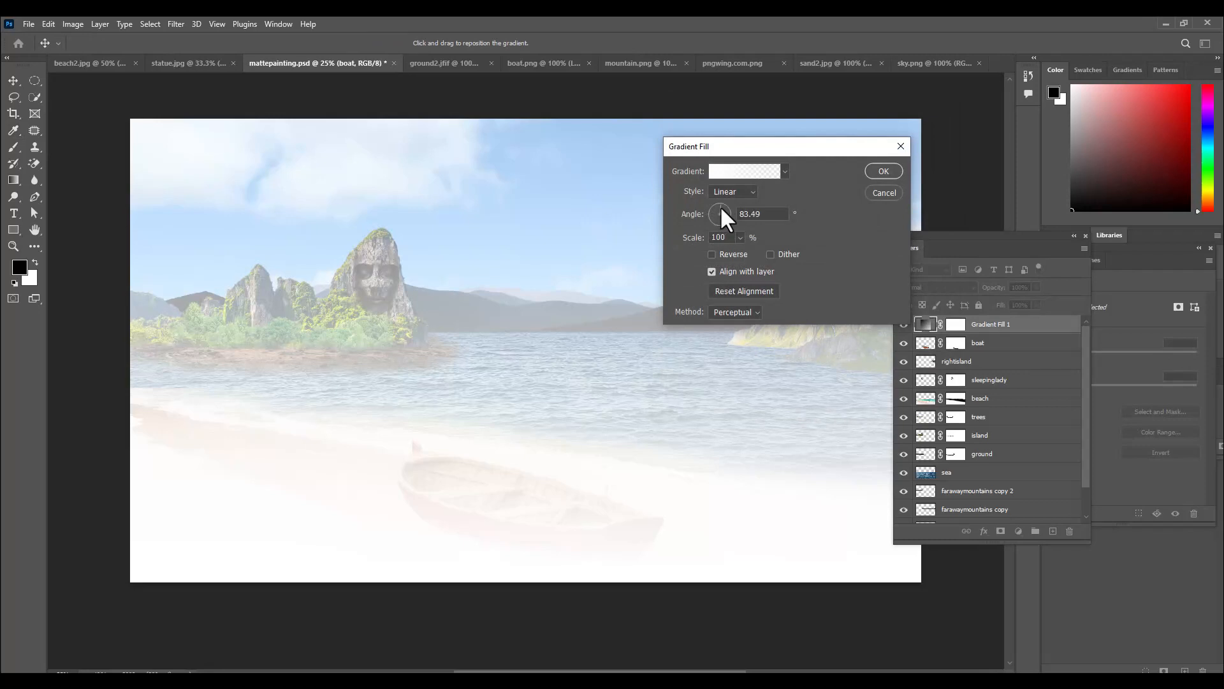
Step: Turn the gradient fill's angle to -92.85° so the haze is densest over the sky, and apply the fill
{"action": "left_click", "coordinate": [720, 223]}
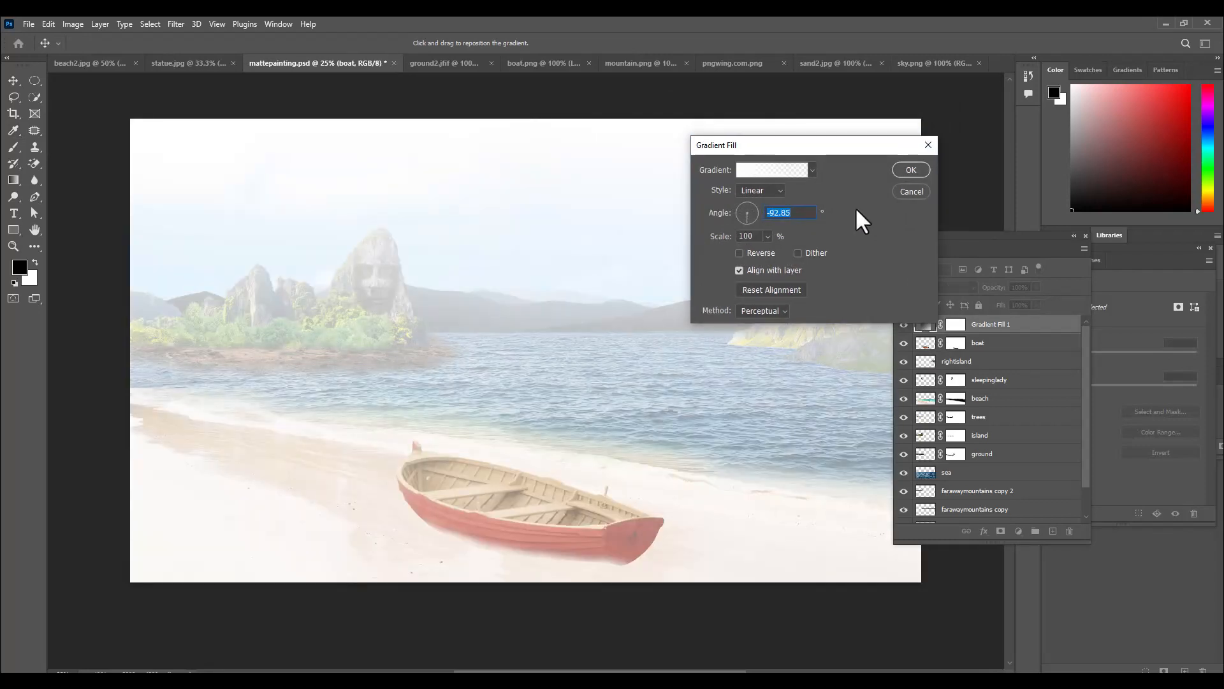
{"action": "left_click_drag", "start_coordinate": [823, 149], "coordinate": [885, 150]}
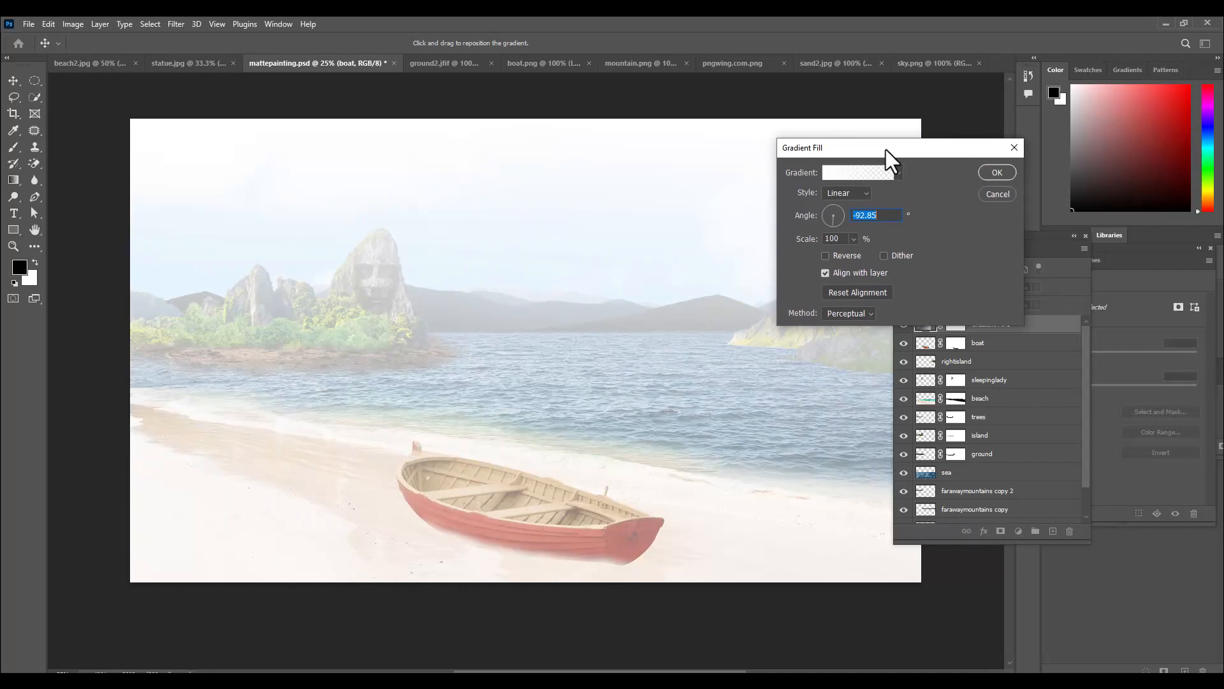
{"action": "left_click_drag", "start_coordinate": [885, 149], "coordinate": [758, 150]}
{"action": "left_click", "coordinate": [868, 174]}
Step: Paint black on the gradient fill's layer mask over the stone face with an 1100 px soft brush at 20% flow
{"action": "left_click_drag", "start_coordinate": [934, 234], "coordinate": [894, 176]}
{"action": "left_click", "coordinate": [893, 266]}
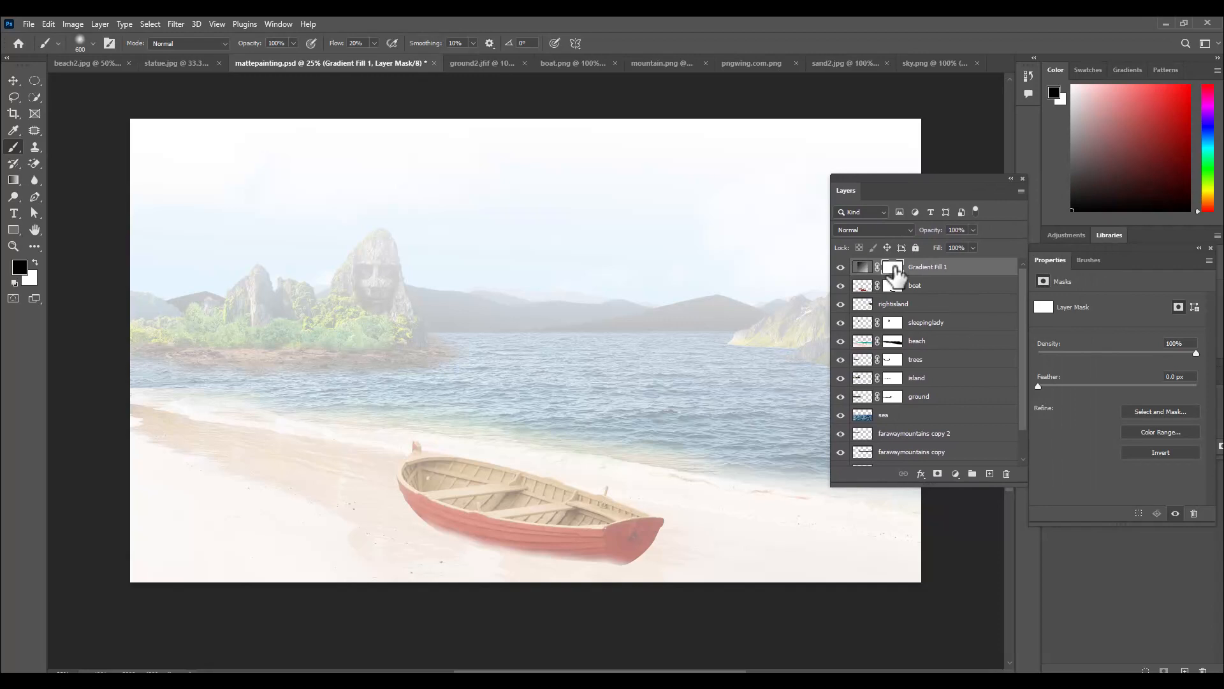
{"action": "left_click_drag", "start_coordinate": [905, 177], "coordinate": [886, 177]}
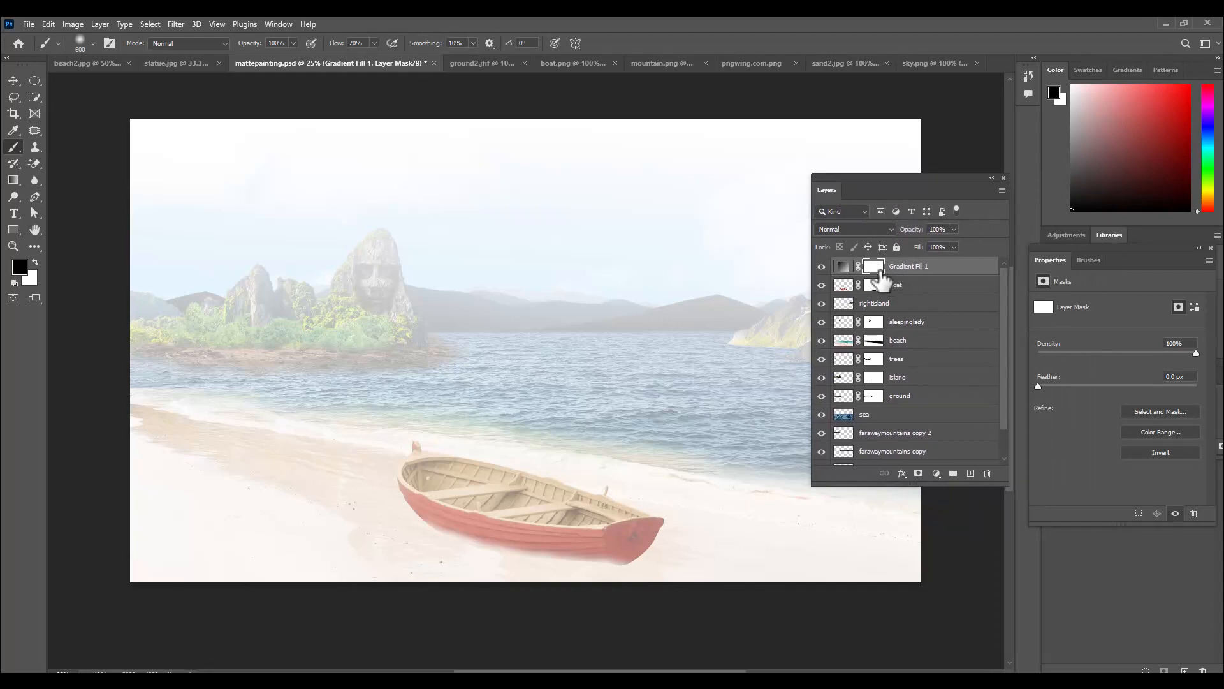
{"action": "left_click_drag", "start_coordinate": [895, 181], "coordinate": [979, 190]}
{"action": "right_click", "coordinate": [13, 146]}
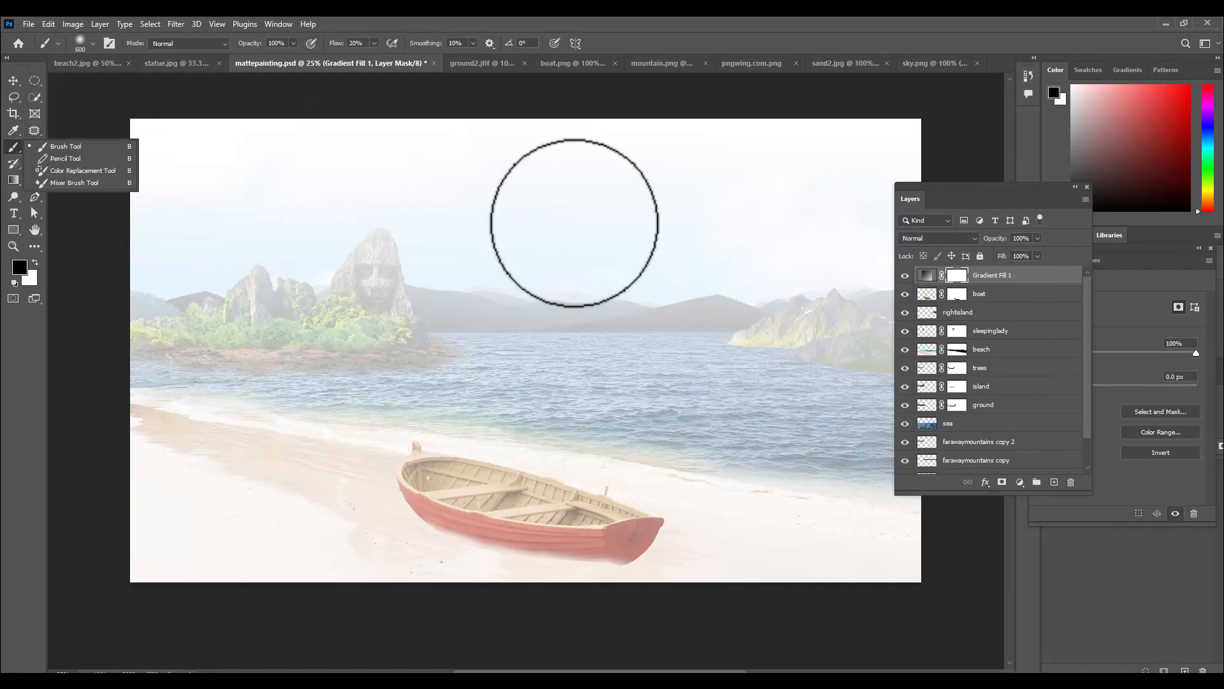
{"action": "left_click", "coordinate": [6, 146]}
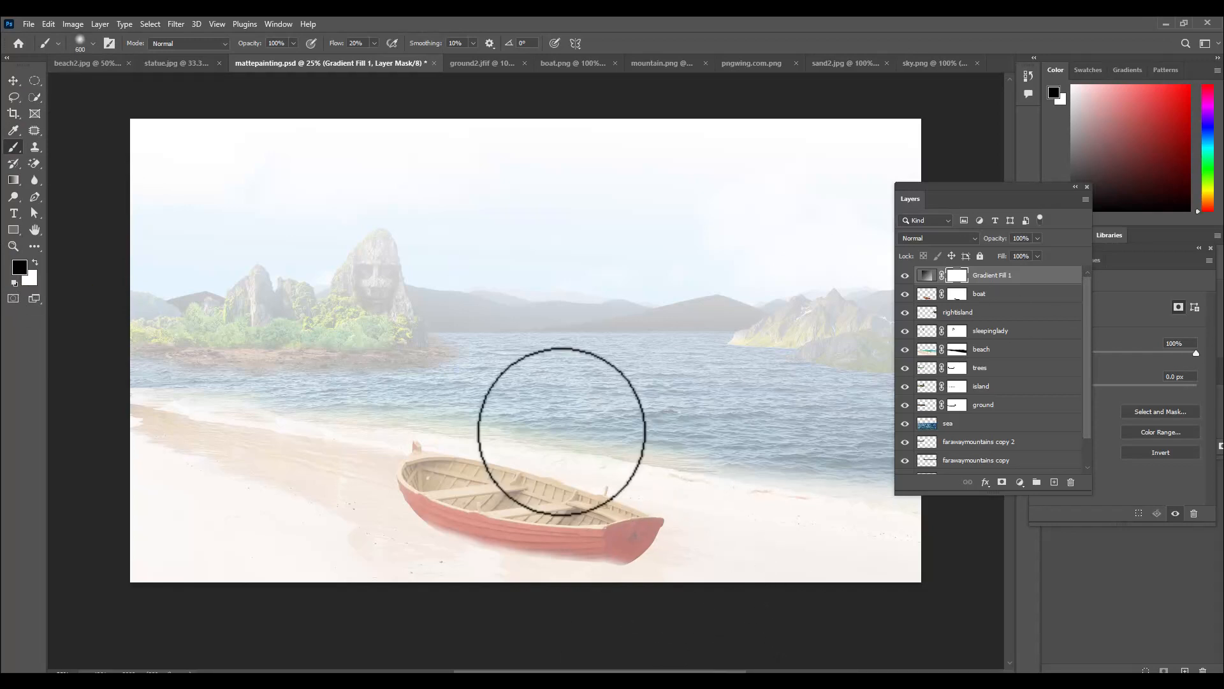
{"action": "key", "text": "bracketright"}
{"action": "key", "text": "bracketright"}
{"action": "key", "text": "bracketright"}
{"action": "key", "text": "bracketright"}
{"action": "key", "text": "bracketright"}
{"action": "key", "text": "bracketright"}
{"action": "key", "text": "bracketright"}
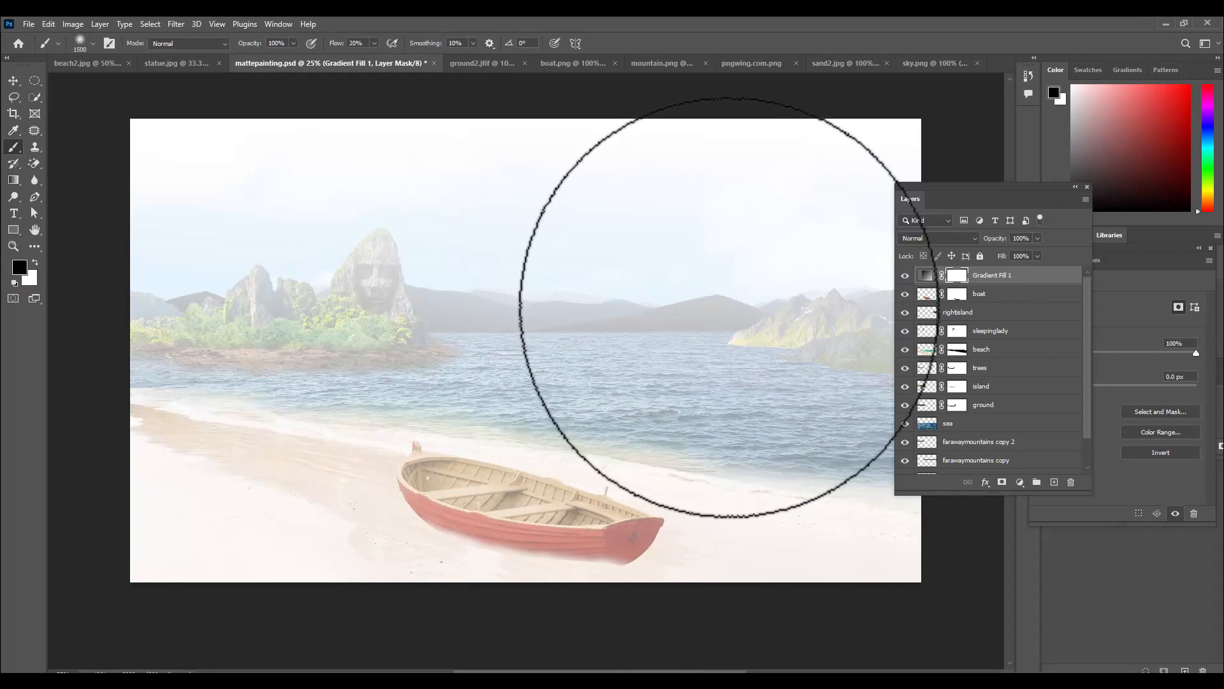
{"action": "key", "text": "bracketleft"}
{"action": "key", "text": "bracketleft"}
{"action": "key", "text": "bracketleft"}
{"action": "key", "text": "bracketleft"}
{"action": "key", "text": "bracketleft"}
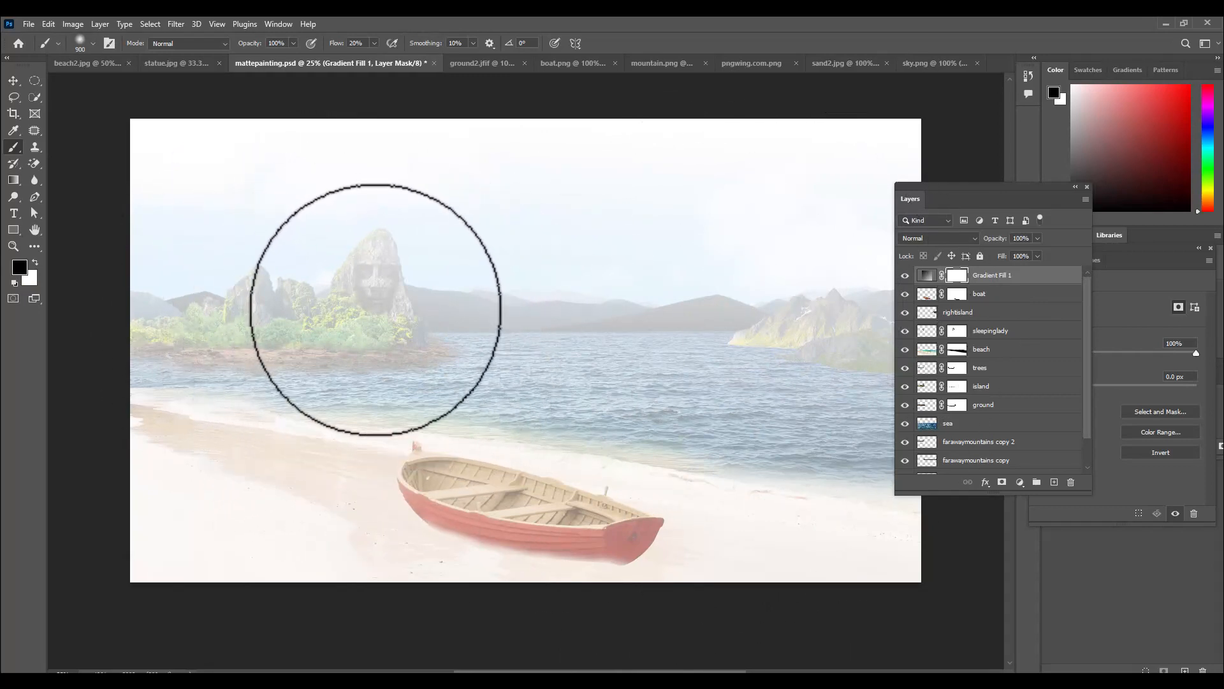
{"action": "key", "text": "bracketright"}
{"action": "key", "text": "bracketright"}
{"action": "left_click", "coordinate": [376, 306]}
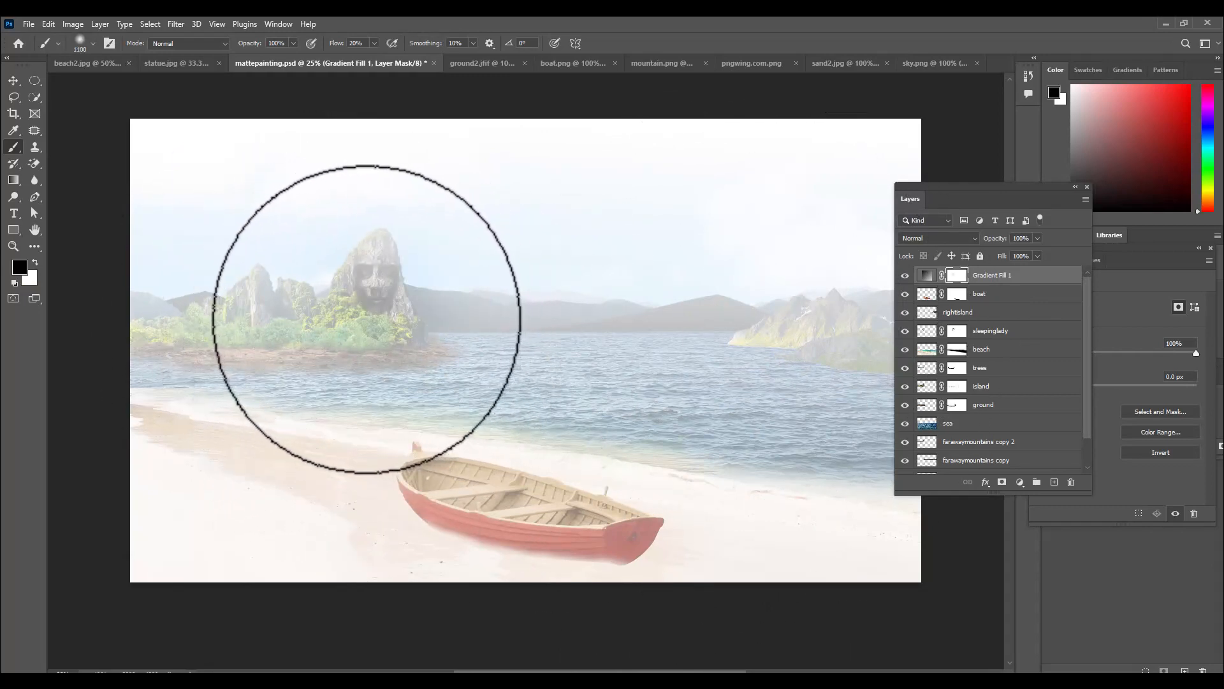
{"action": "left_click", "coordinate": [358, 311]}
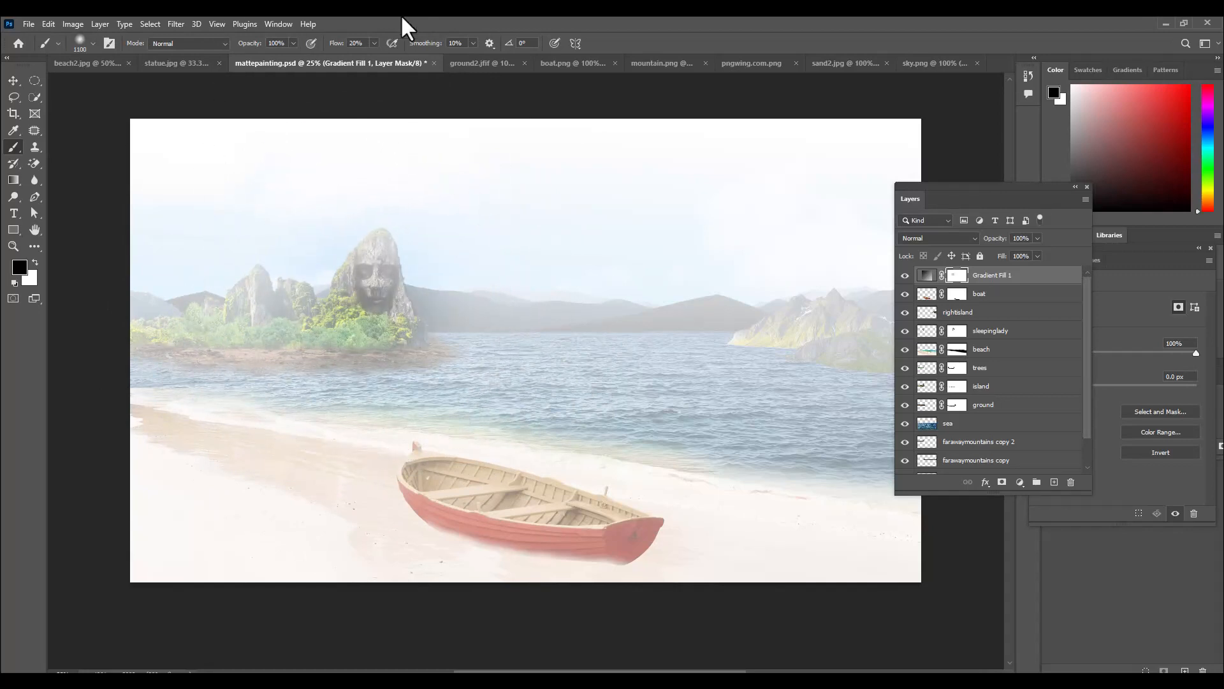
Step: Raise the brush flow to 100% and paint the haze away from the stone-face island, reducing the brush to 900 px for its outer end
{"action": "left_click", "coordinate": [375, 42]}
{"action": "left_click_drag", "start_coordinate": [415, 57], "coordinate": [422, 59]}
{"action": "left_click", "coordinate": [365, 327]}
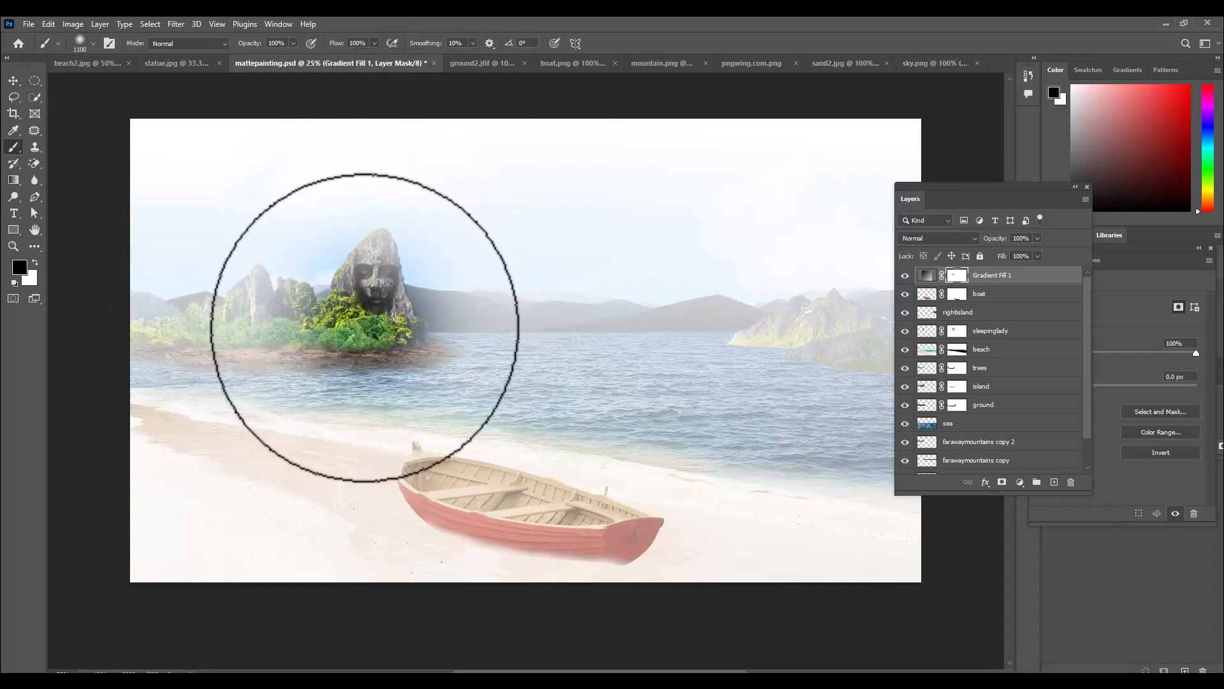
{"action": "left_click_drag", "start_coordinate": [364, 328], "coordinate": [281, 292]}
{"action": "key", "text": "bracketleft"}
{"action": "key", "text": "bracketleft"}
{"action": "left_click", "coordinate": [204, 331]}
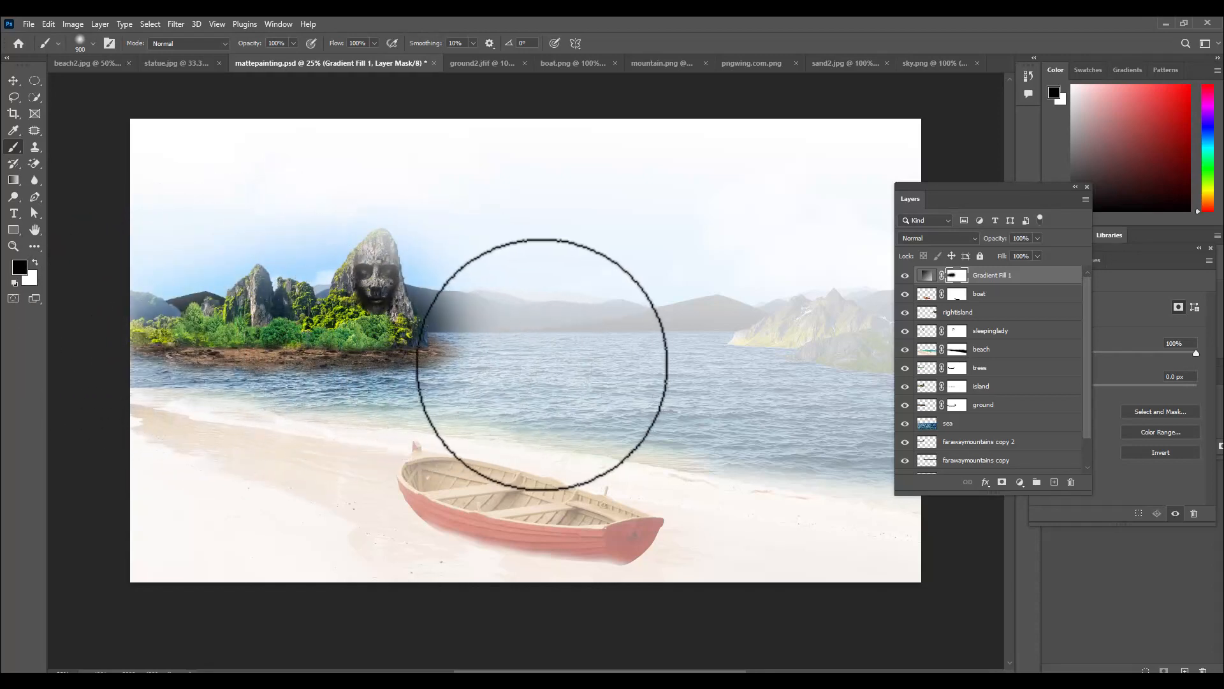
Step: Mask the gradient fill off the sea and the base of the rocky right island, undoing the extra stroke over the sky
{"action": "mouse_move", "coordinate": [217, 408]}
{"action": "left_mouse_down"}
{"action": "mouse_move", "coordinate": [559, 401]}
{"action": "mouse_move", "coordinate": [440, 386]}
{"action": "mouse_move", "coordinate": [964, 475]}
{"action": "mouse_move", "coordinate": [845, 479]}
{"action": "mouse_move", "coordinate": [864, 456]}
{"action": "mouse_move", "coordinate": [910, 446]}
{"action": "left_mouse_up"}
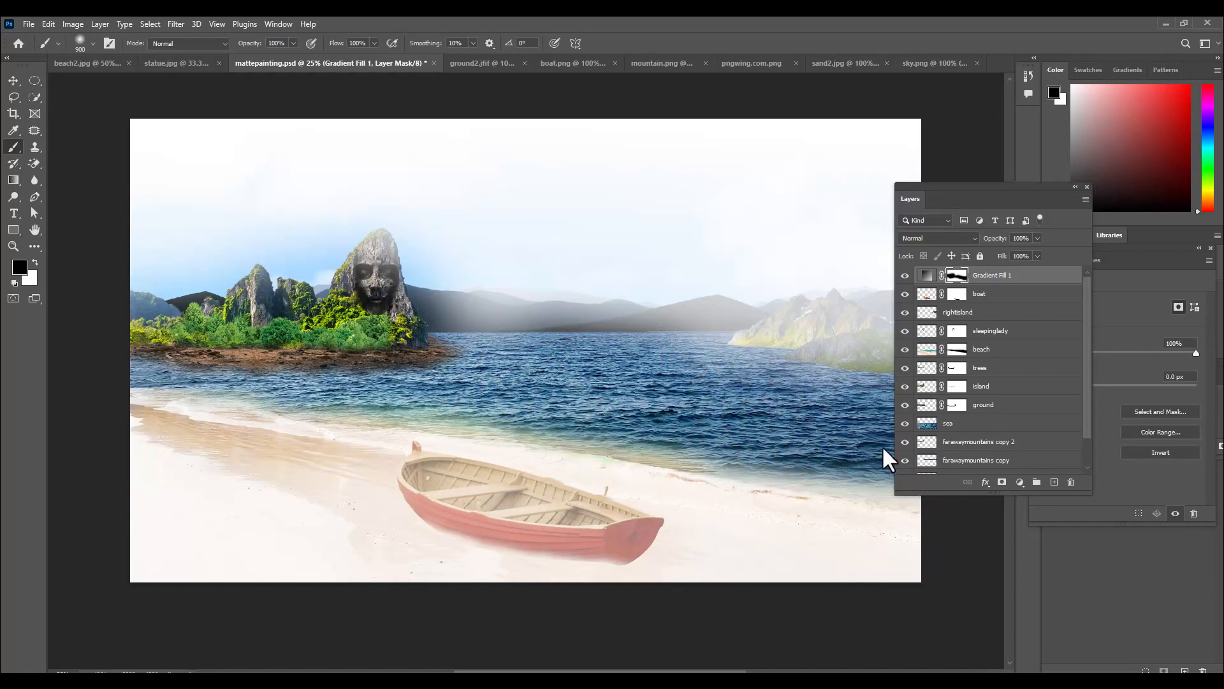
{"action": "mouse_move", "coordinate": [877, 416]}
{"action": "left_mouse_down"}
{"action": "mouse_move", "coordinate": [837, 389]}
{"action": "mouse_move", "coordinate": [848, 397]}
{"action": "mouse_move", "coordinate": [765, 388]}
{"action": "left_mouse_up"}
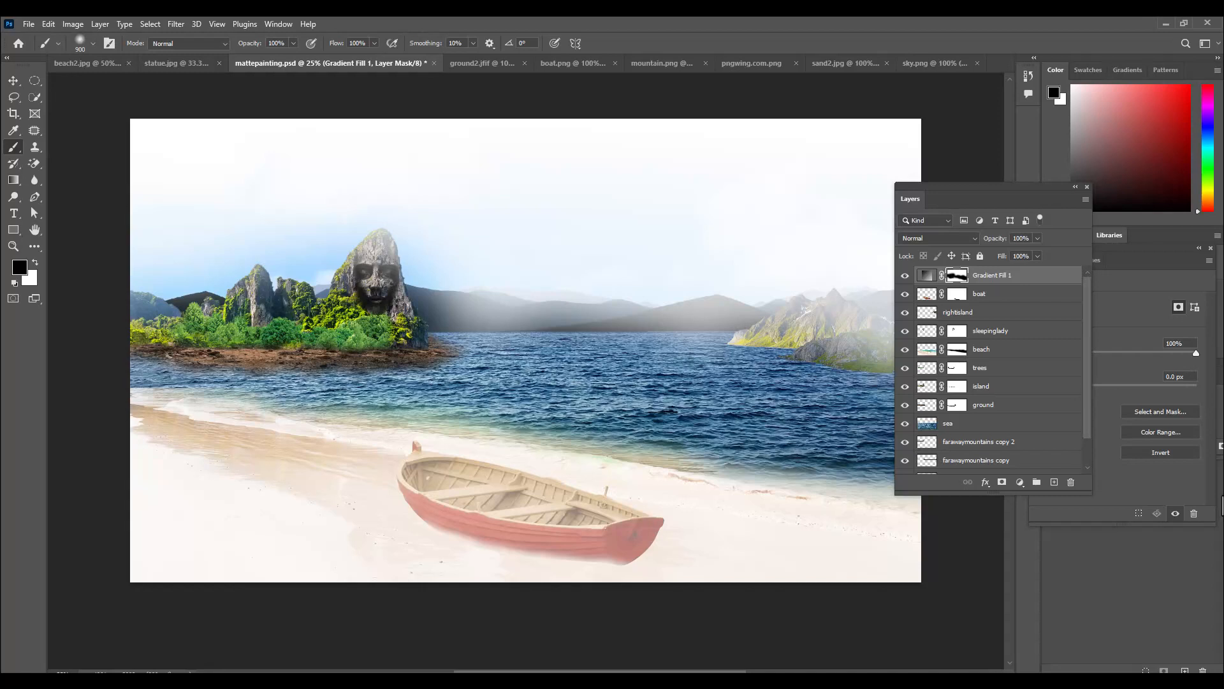
{"action": "left_click_drag", "start_coordinate": [240, 213], "coordinate": [213, 255]}
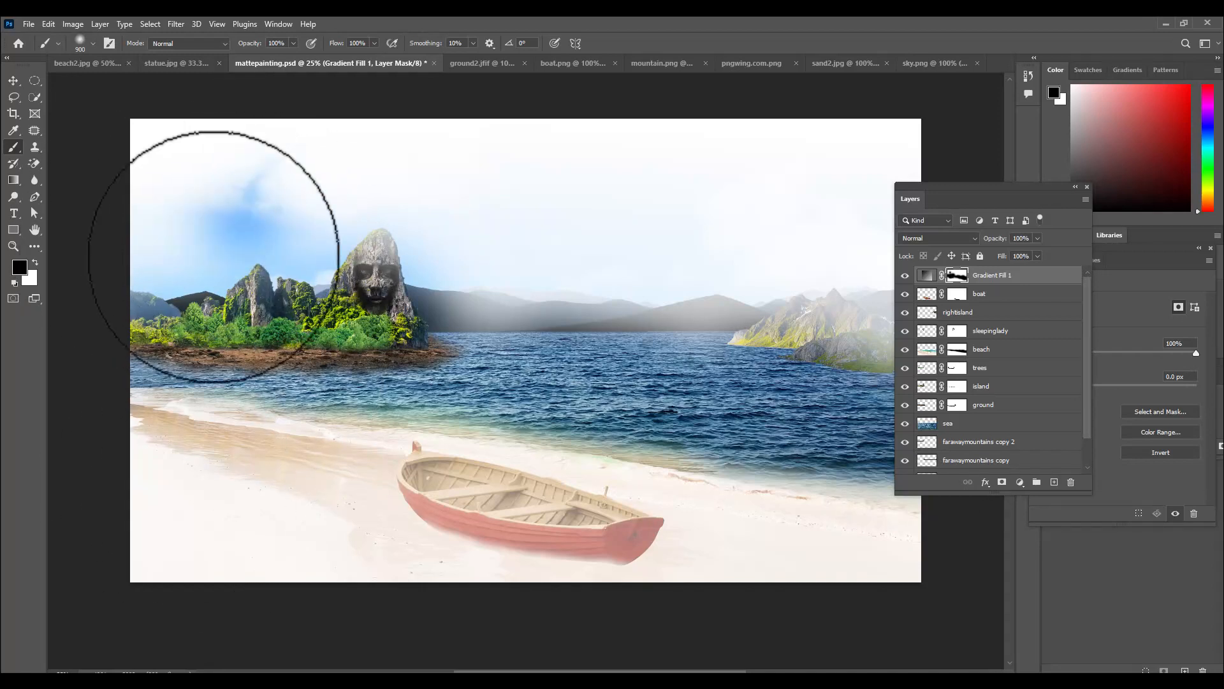
{"action": "key", "text": "ctrl+z"}
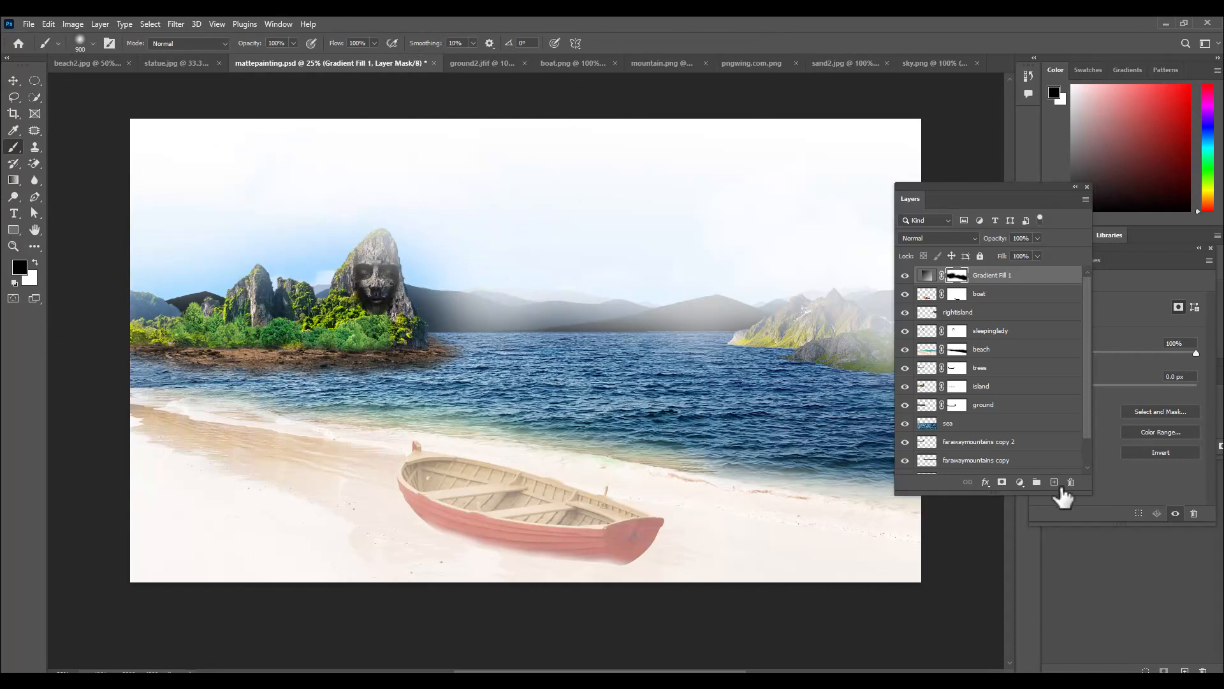
Step: Add a Hue/Saturation adjustment layer above the gradient fill and place its settings beside the layer stack
{"action": "left_click_drag", "start_coordinate": [967, 183], "coordinate": [954, 185]}
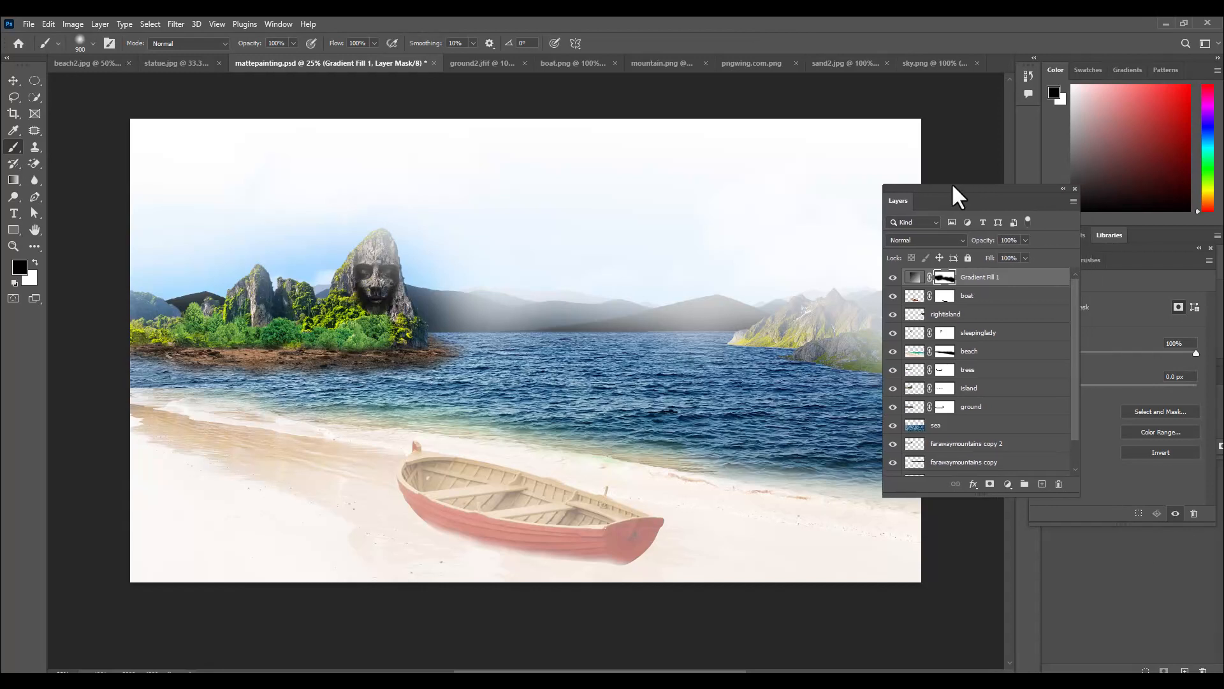
{"action": "left_click", "coordinate": [1008, 484]}
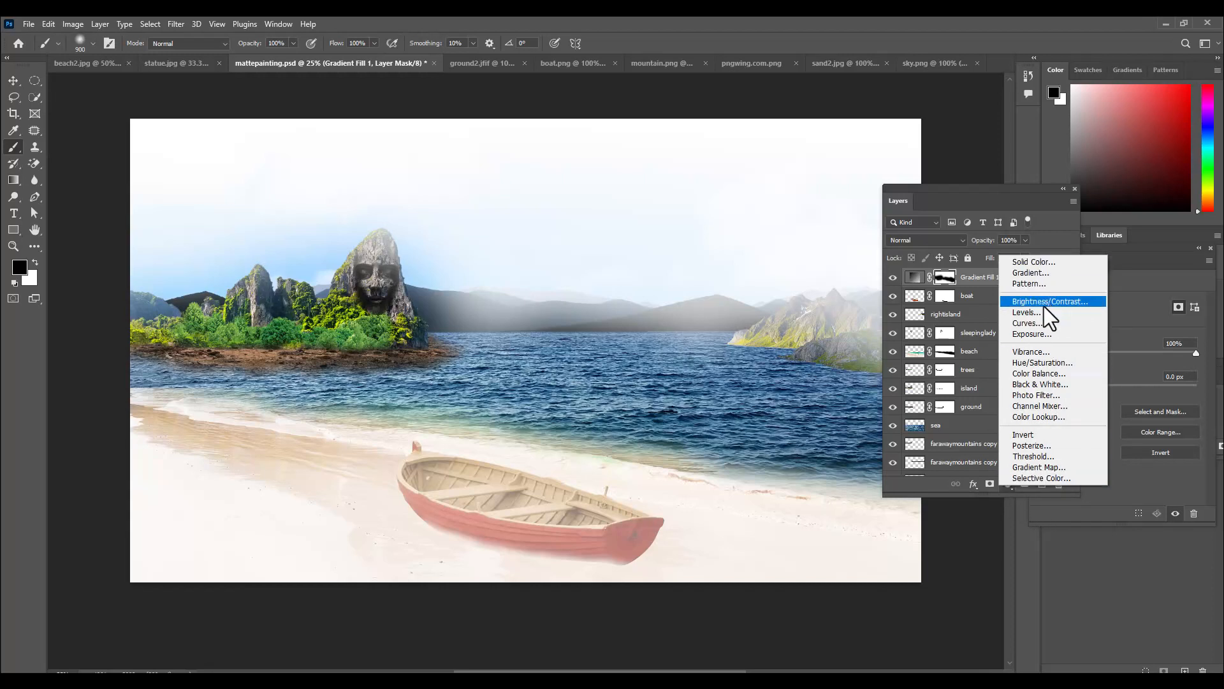
{"action": "left_click", "coordinate": [1059, 363]}
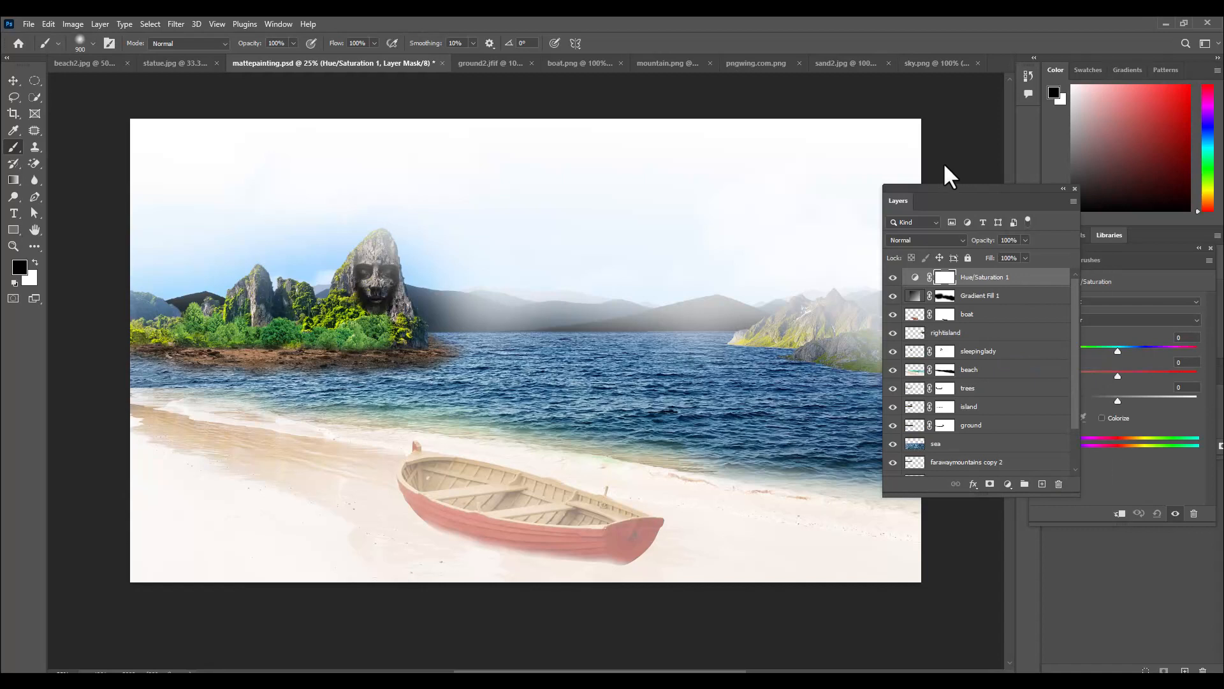
{"action": "left_click_drag", "start_coordinate": [931, 185], "coordinate": [806, 153]}
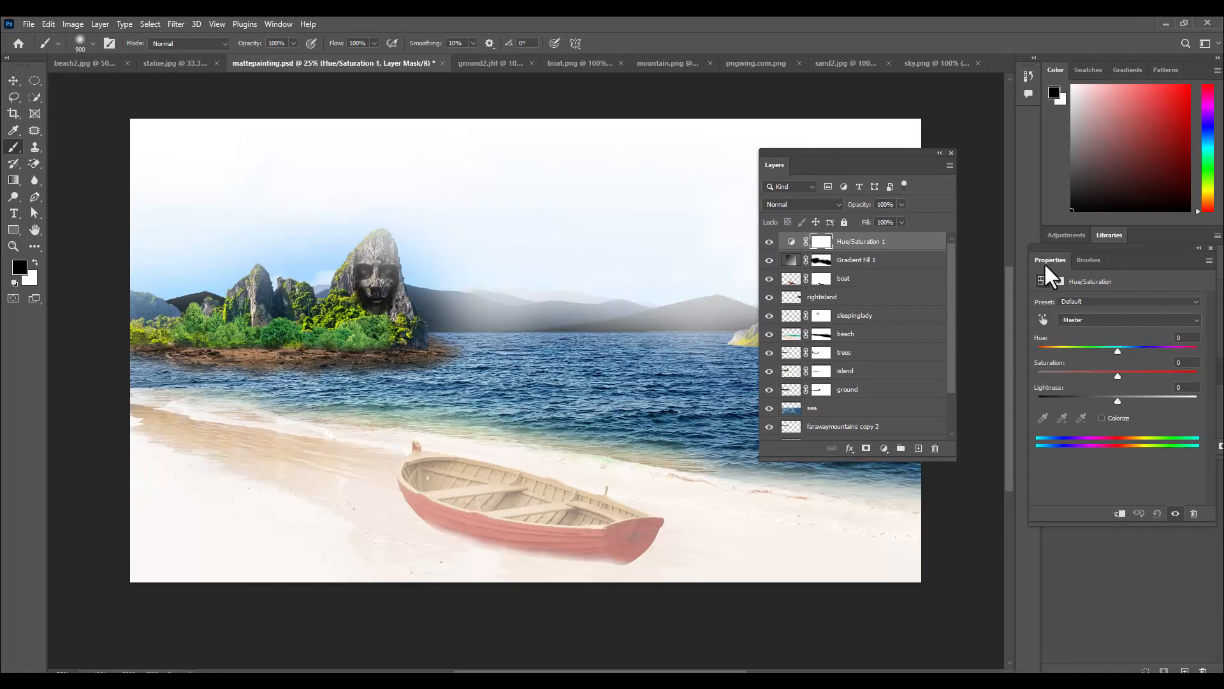
{"action": "left_click_drag", "start_coordinate": [1076, 246], "coordinate": [921, 251]}
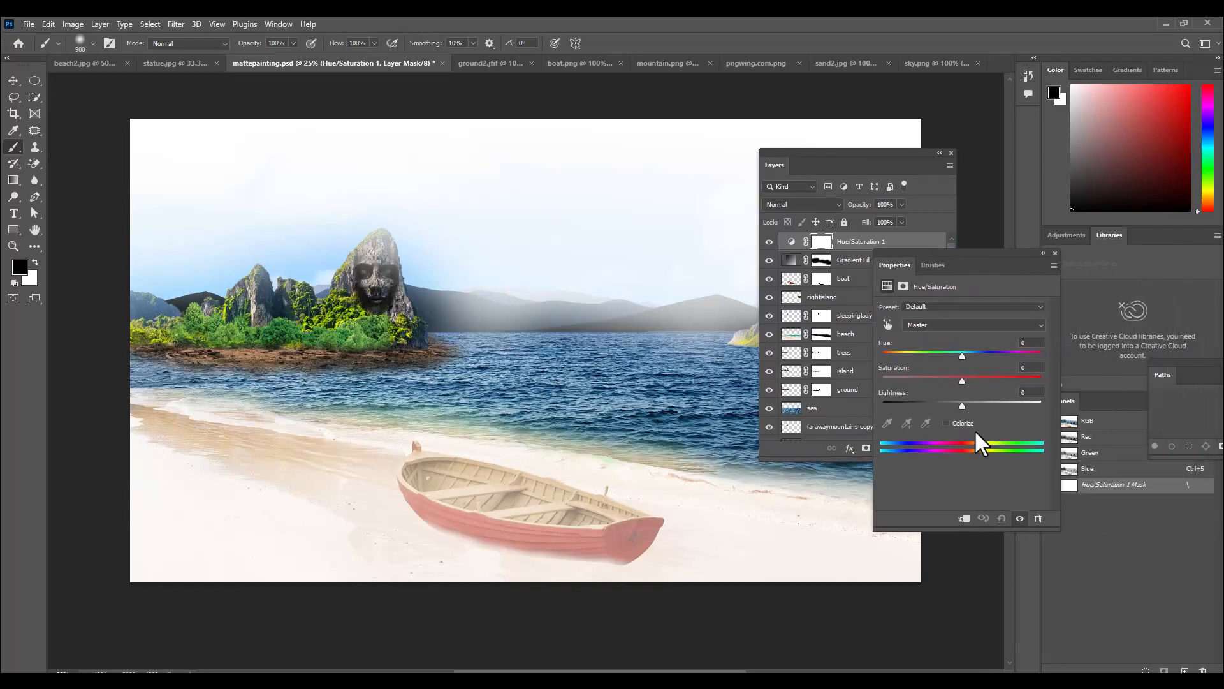
Step: Colorize the Hue/Saturation adjustment with hue 45 and saturation 39
{"action": "left_click", "coordinate": [947, 423]}
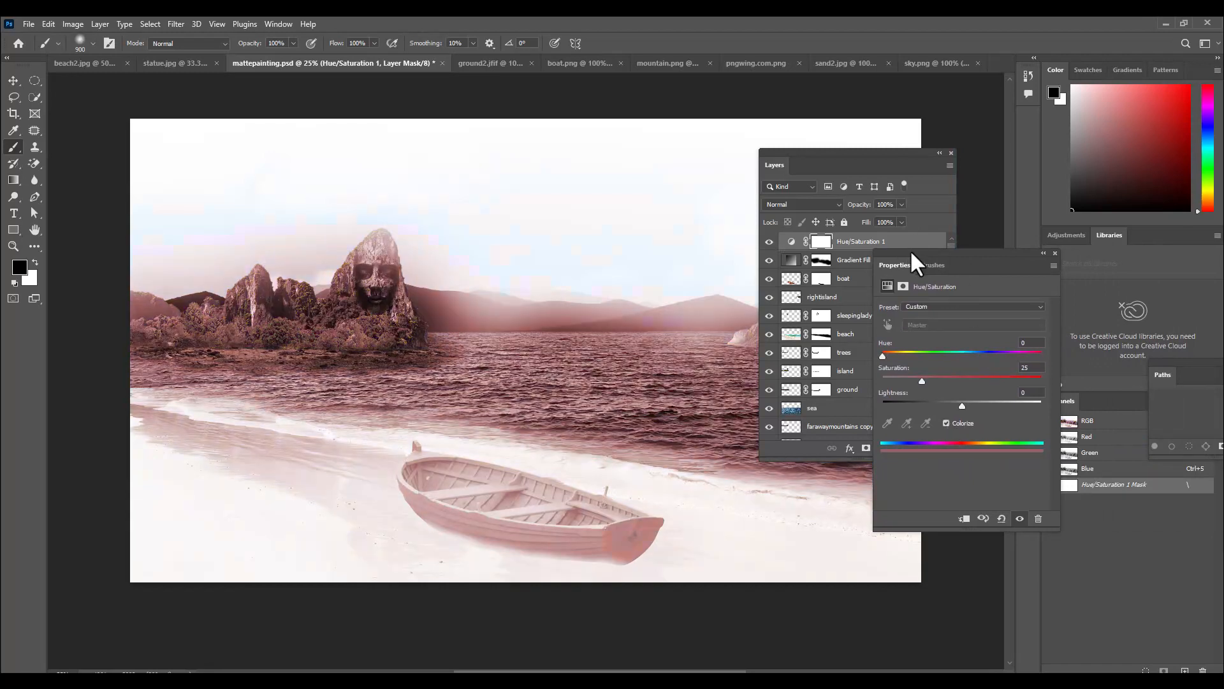
{"action": "left_click_drag", "start_coordinate": [912, 249], "coordinate": [986, 260]}
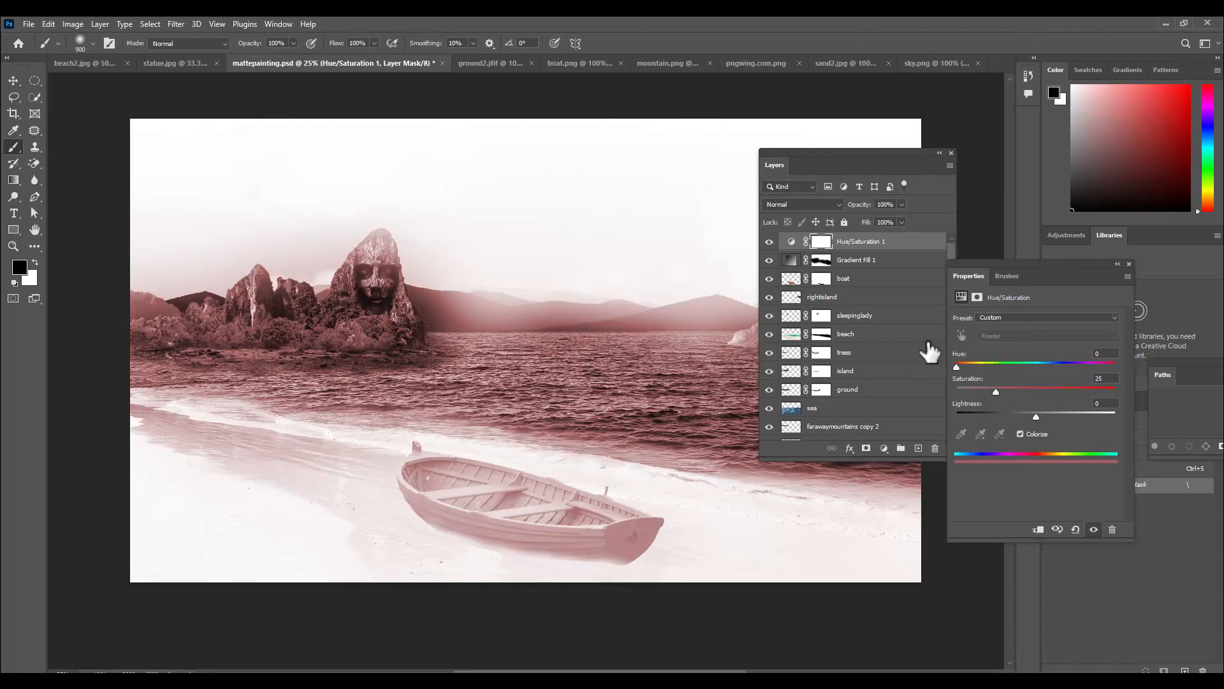
{"action": "left_click_drag", "start_coordinate": [956, 368], "coordinate": [980, 368]}
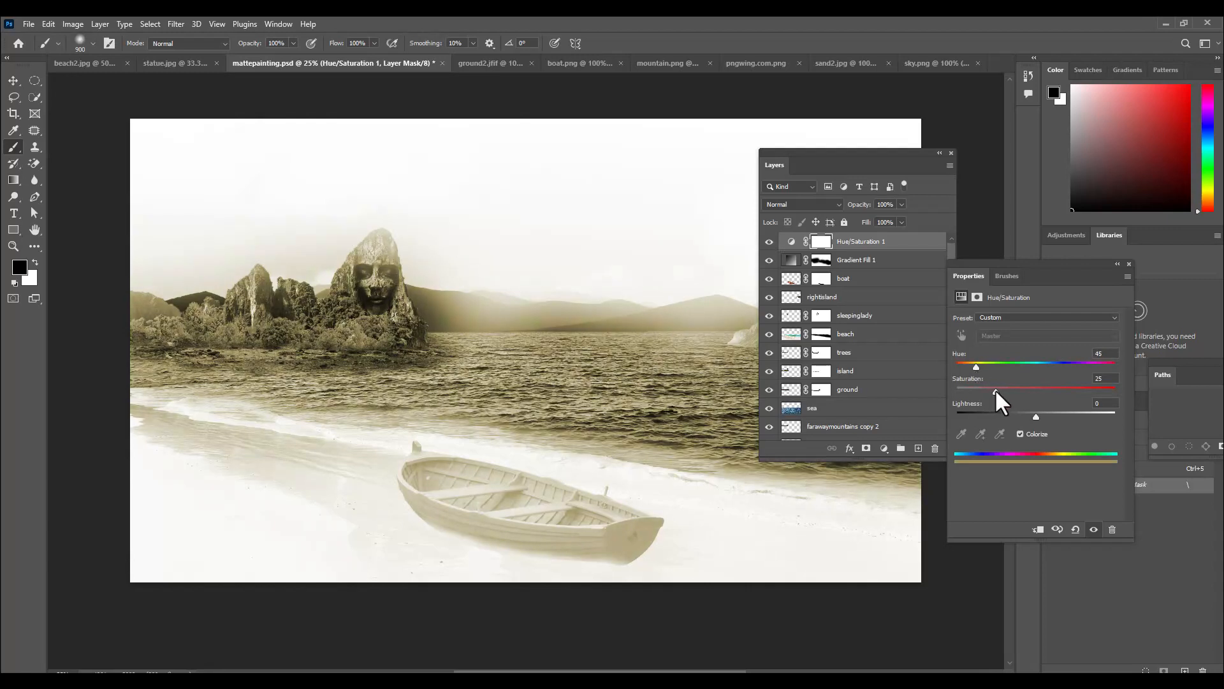
{"action": "left_click_drag", "start_coordinate": [1015, 389], "coordinate": [1018, 389]}
Step: Invert the Hue/Saturation layer's mask to black and move the layer stack clear of the painting
{"action": "left_click_drag", "start_coordinate": [829, 150], "coordinate": [866, 162]}
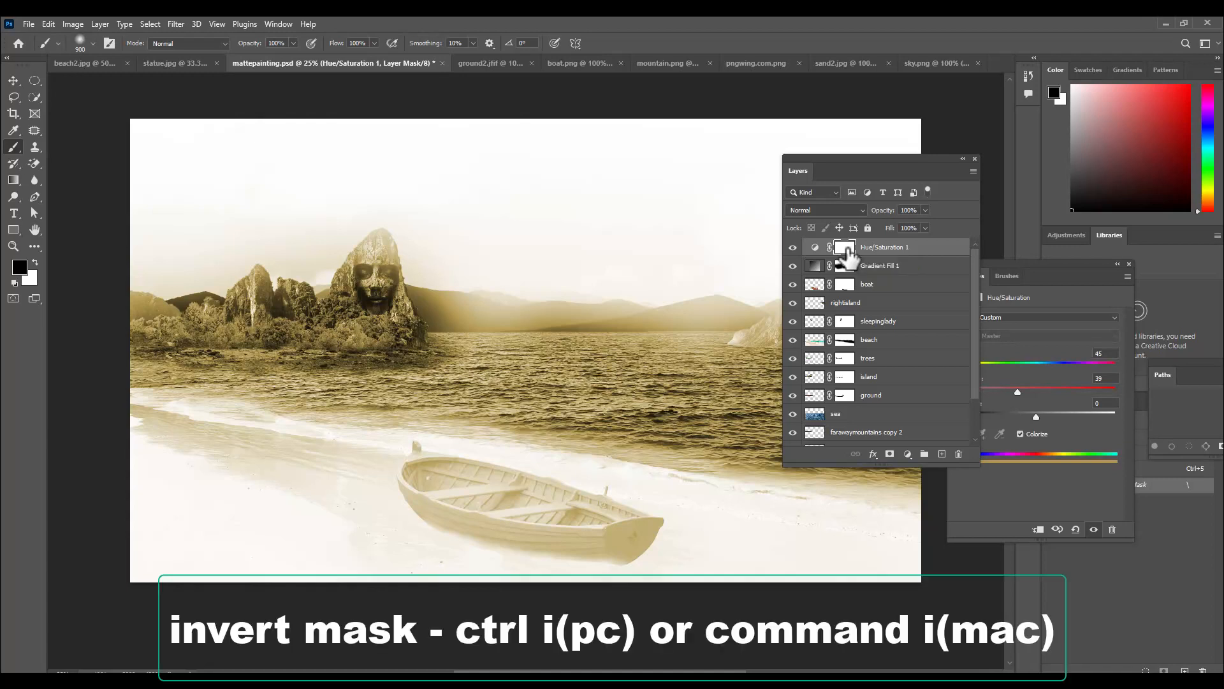
{"action": "key", "text": "ctrl+i"}
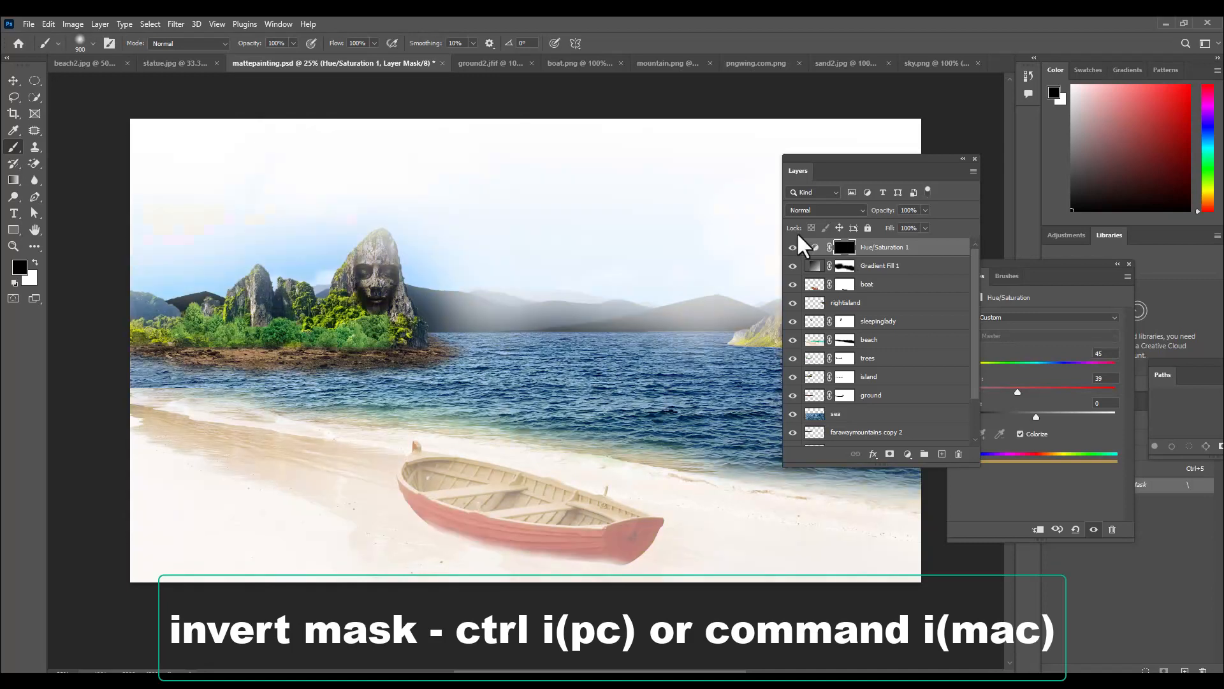
{"action": "left_click_drag", "start_coordinate": [862, 160], "coordinate": [936, 155]}
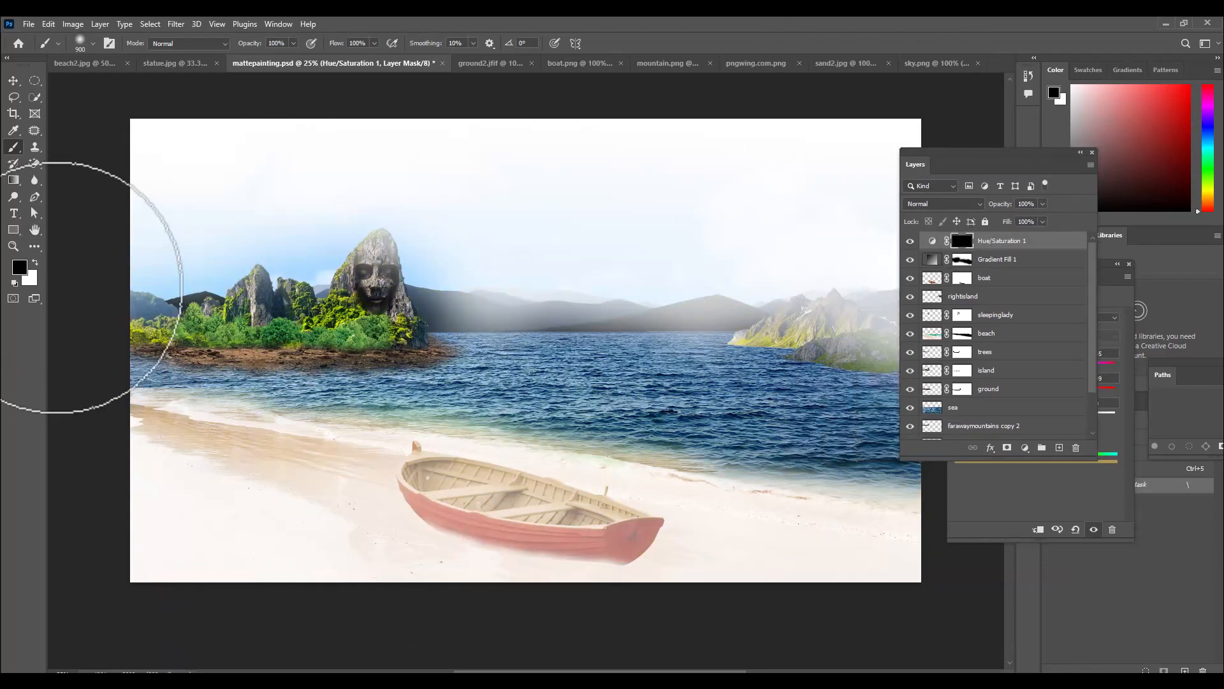
Step: Paint white dabs on the Hue/Saturation mask over the central sea and stone-face island with a 5000 px soft brush at 15% flow
{"action": "left_click", "coordinate": [34, 262]}
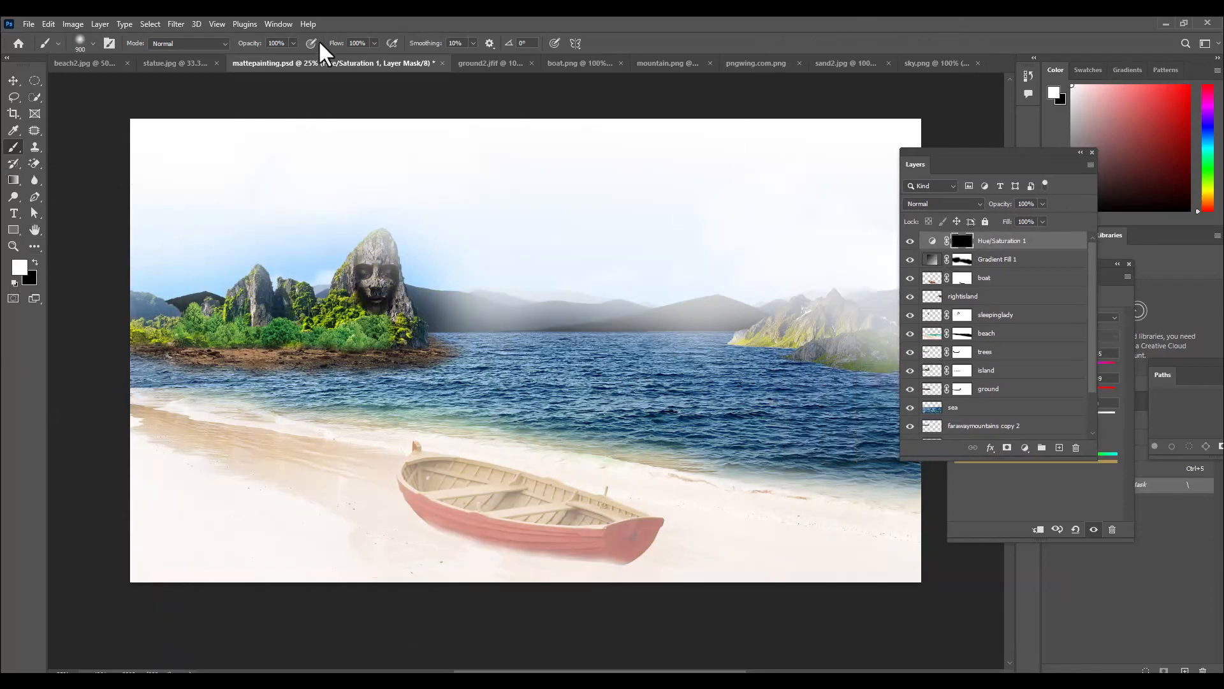
{"action": "left_click", "coordinate": [373, 43]}
{"action": "left_click_drag", "start_coordinate": [950, 153], "coordinate": [1042, 152]}
{"action": "key", "text": "bracketright"}
{"action": "key", "text": "bracketright"}
{"action": "key", "text": "bracketright"}
{"action": "key", "text": "bracketright"}
{"action": "key", "text": "bracketright"}
{"action": "key", "text": "bracketright"}
{"action": "key", "text": "bracketright"}
{"action": "key", "text": "bracketright"}
{"action": "key", "text": "bracketright"}
{"action": "key", "text": "bracketright"}
{"action": "key", "text": "bracketright"}
{"action": "key", "text": "bracketright"}
{"action": "key", "text": "bracketright"}
{"action": "key", "text": "bracketright"}
{"action": "key", "text": "bracketright"}
{"action": "key", "text": "bracketright"}
{"action": "key", "text": "bracketright"}
{"action": "key", "text": "bracketright"}
{"action": "key", "text": "bracketright"}
{"action": "key", "text": "bracketright"}
{"action": "key", "text": "bracketright"}
{"action": "key", "text": "bracketright"}
{"action": "key", "text": "bracketright"}
{"action": "key", "text": "bracketright"}
{"action": "key", "text": "bracketright"}
{"action": "key", "text": "bracketright"}
{"action": "key", "text": "bracketright"}
{"action": "key", "text": "bracketright"}
{"action": "key", "text": "bracketright"}
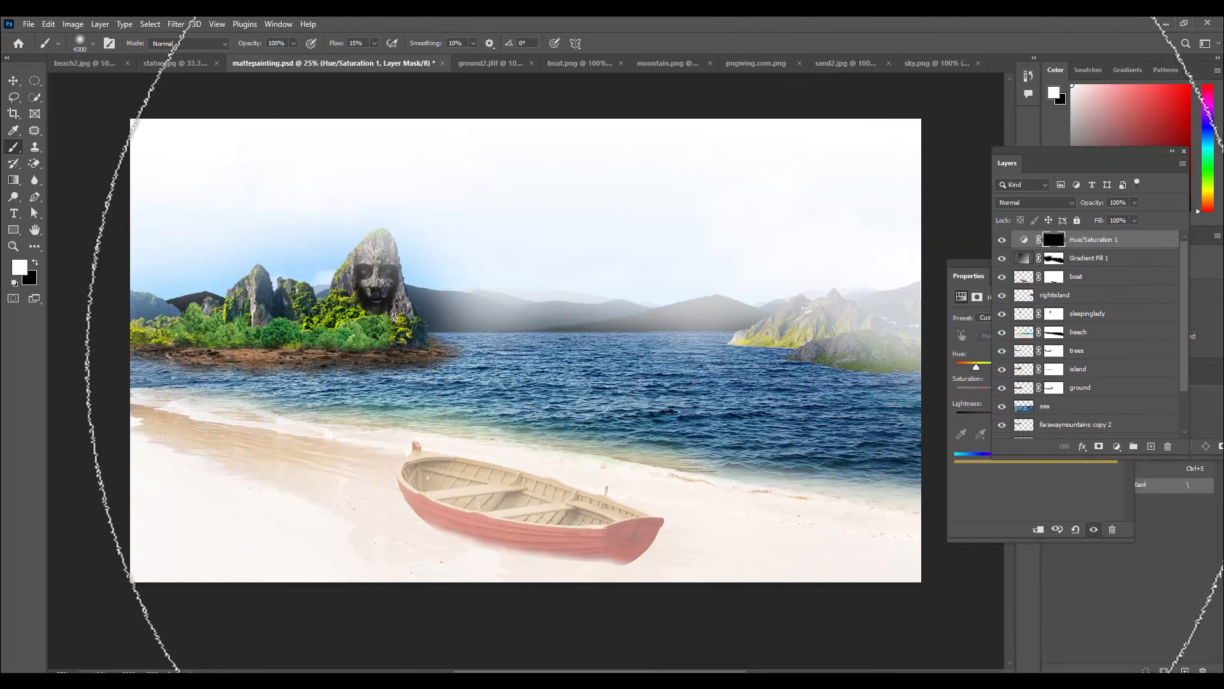
{"action": "key", "text": "bracketright"}
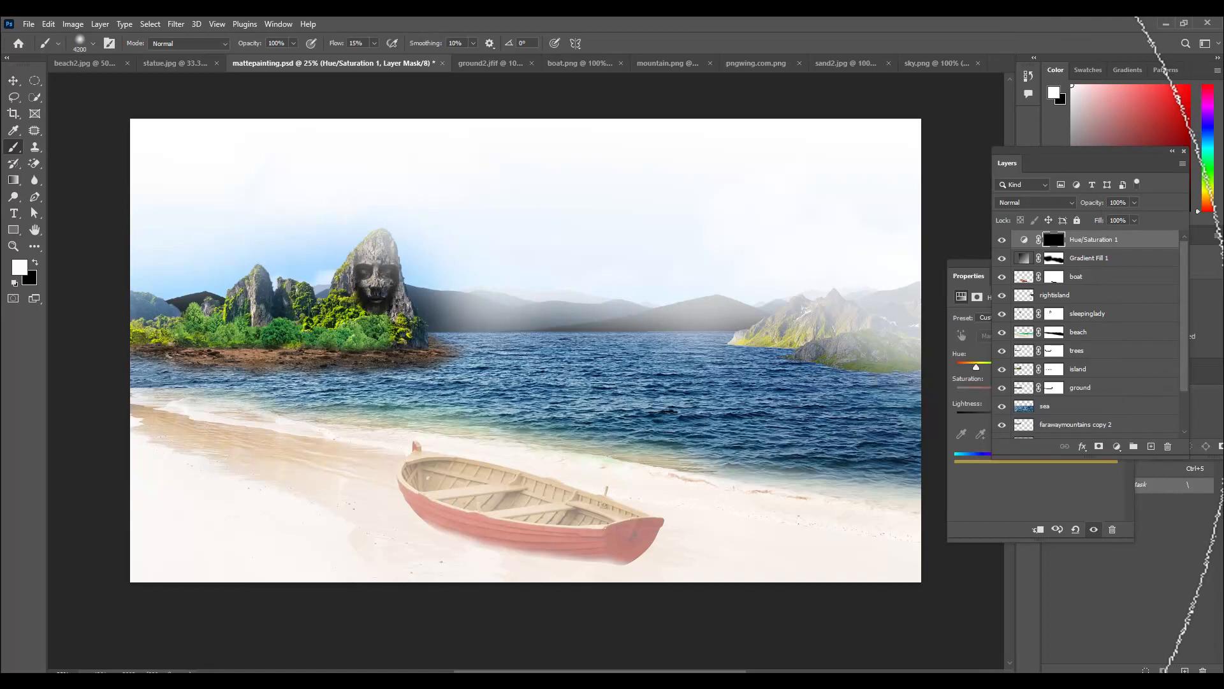
{"action": "key", "text": "bracketleft"}
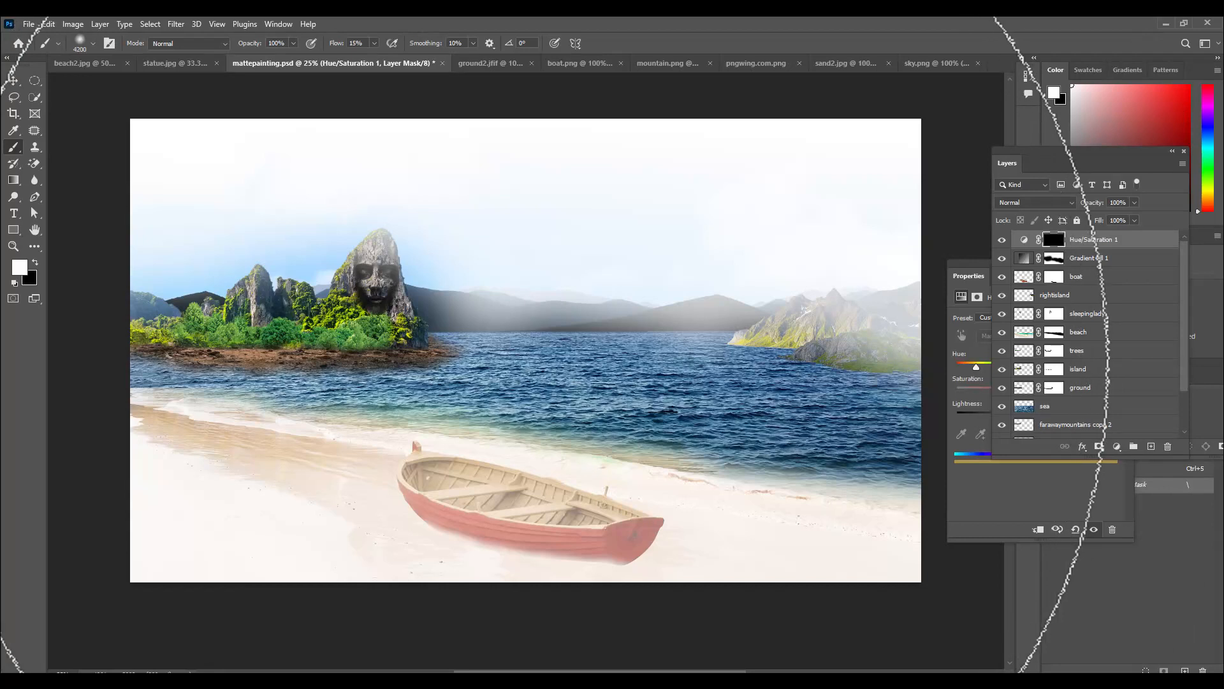
{"action": "right_click", "coordinate": [518, 362]}
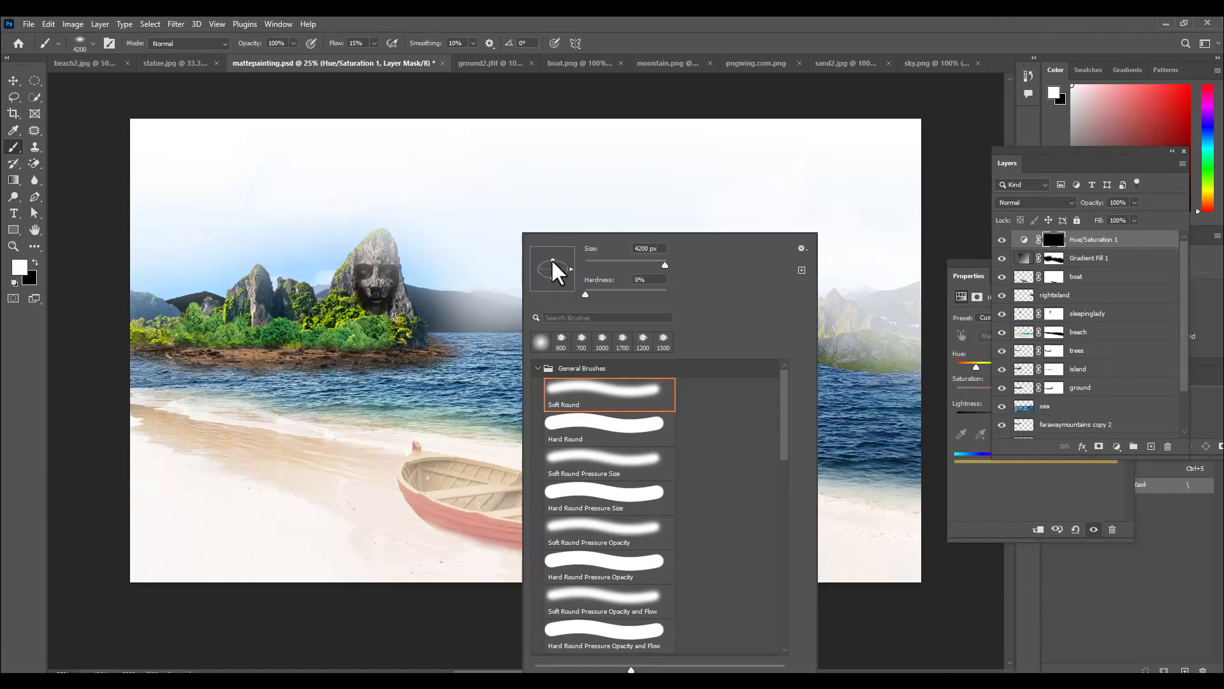
{"action": "left_click", "coordinate": [593, 16]}
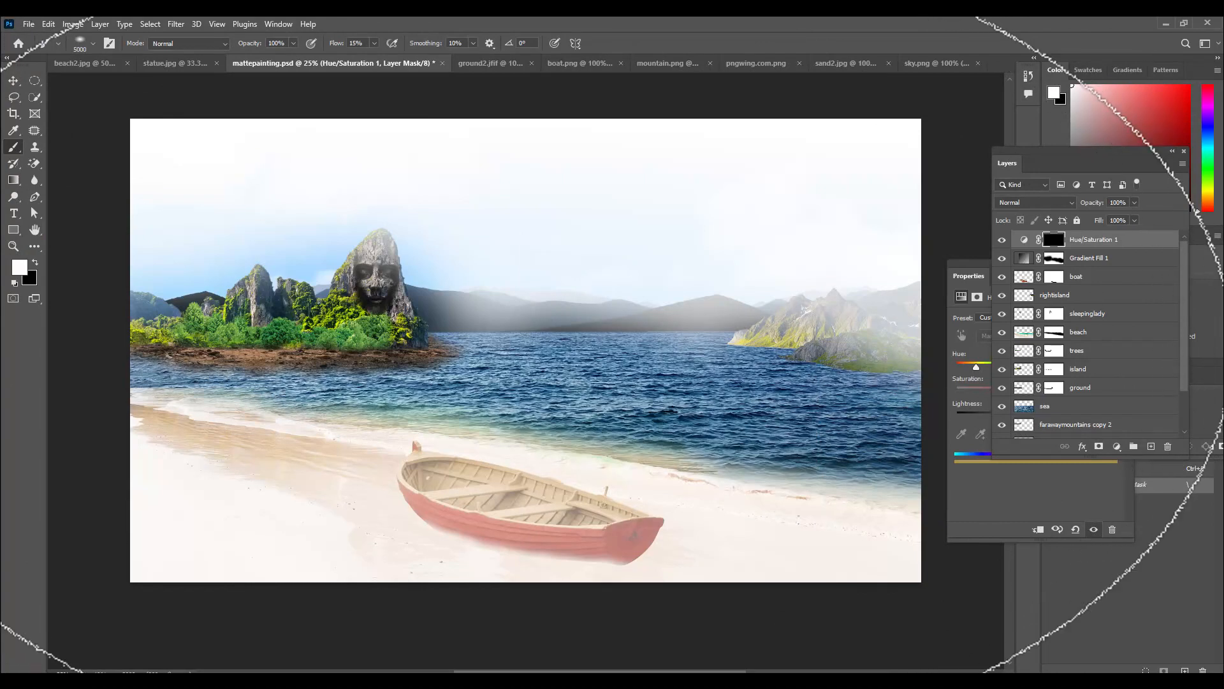
{"action": "left_click", "coordinate": [518, 349]}
{"action": "left_click", "coordinate": [406, 351]}
{"action": "left_click", "coordinate": [362, 297]}
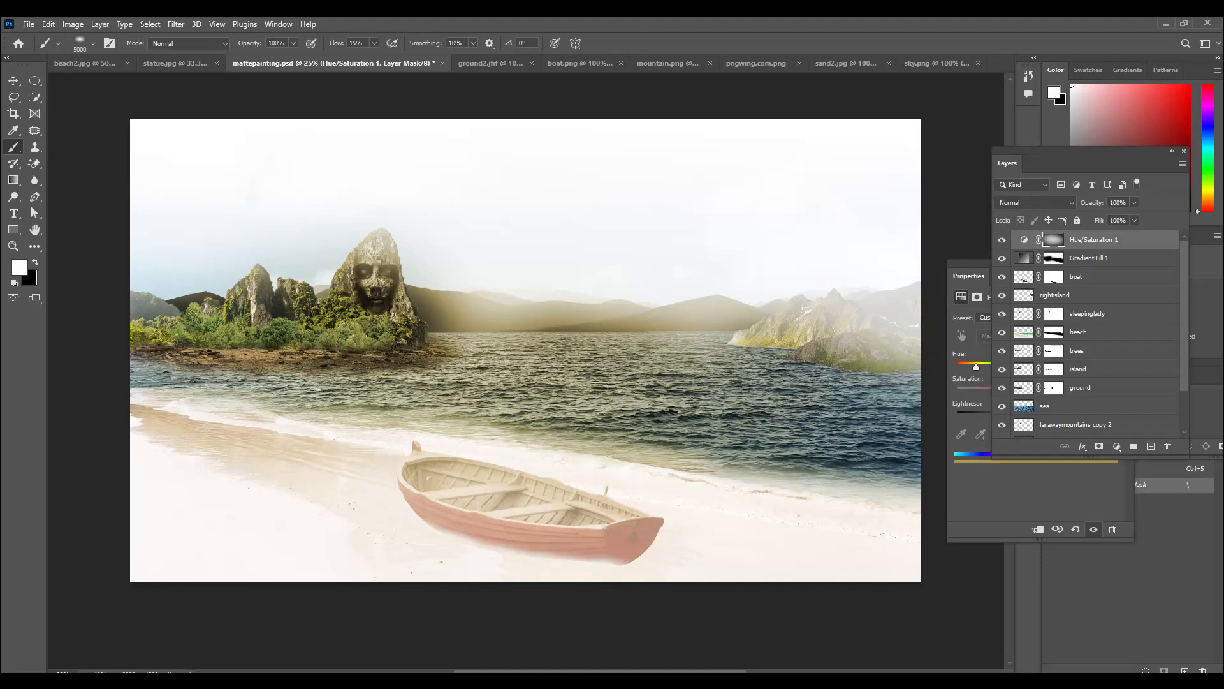
Step: Add a Curves adjustment layer above Hue/Saturation and pull the RGB curve's midpoint down slightly to darken the midtones
{"action": "left_click", "coordinate": [1116, 446]}
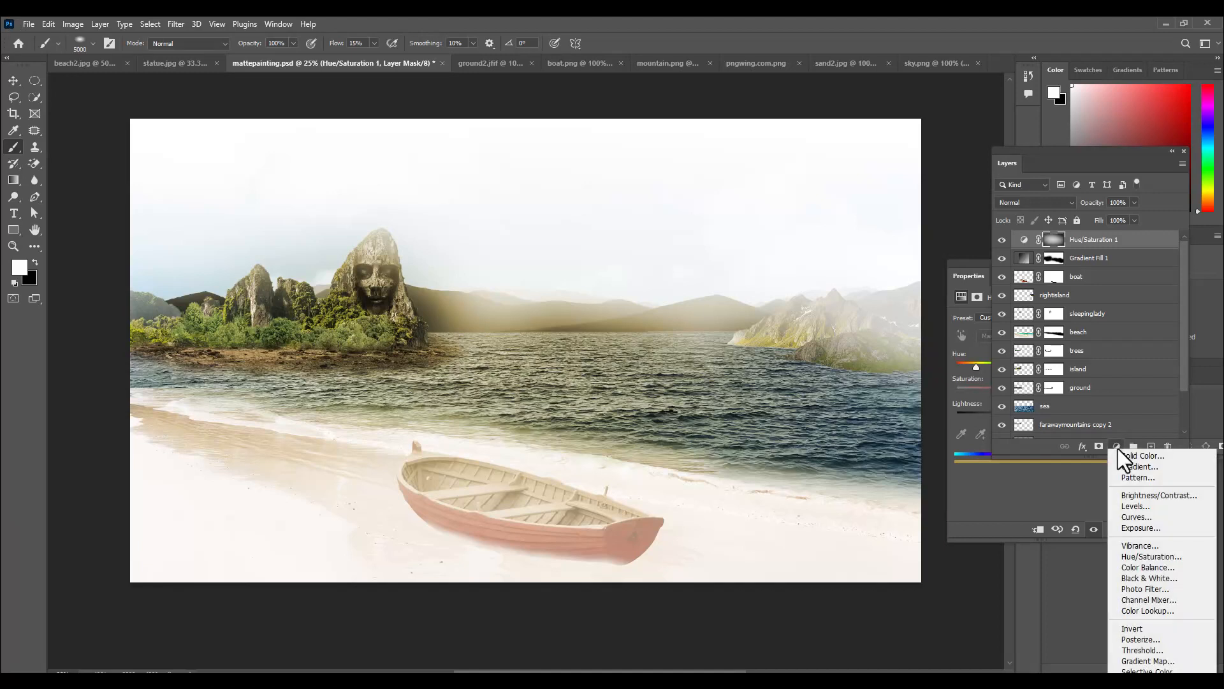
{"action": "left_click", "coordinate": [1150, 517]}
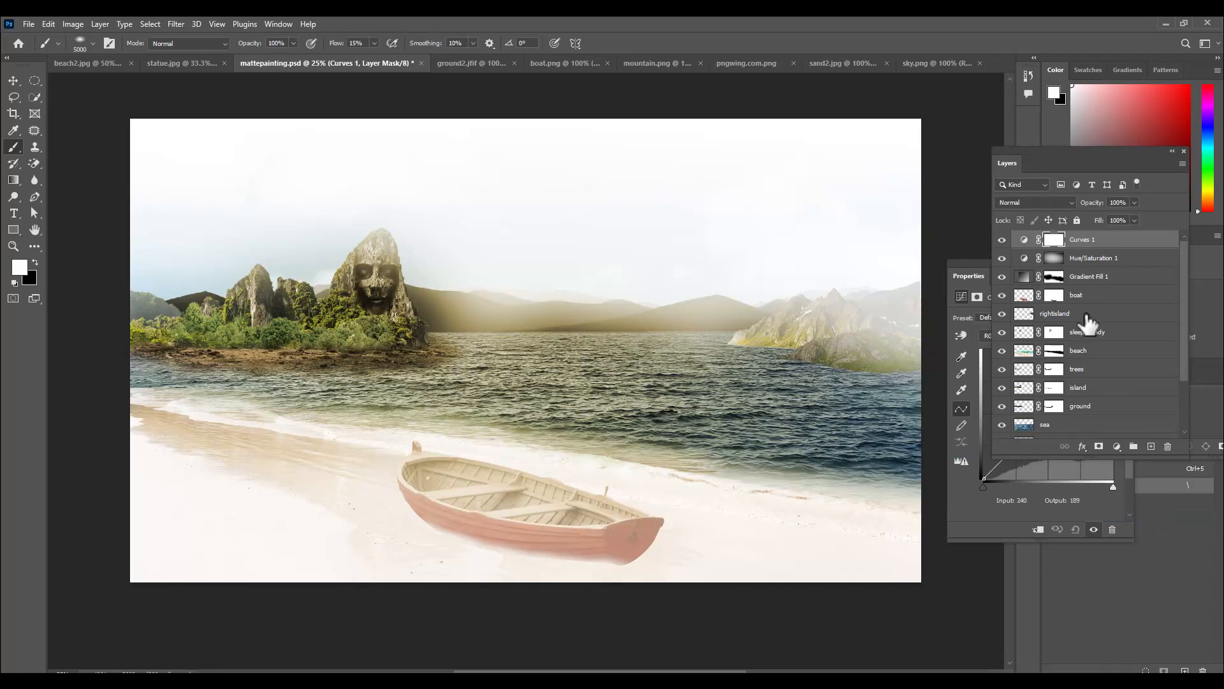
{"action": "left_click_drag", "start_coordinate": [1036, 160], "coordinate": [1048, 165]}
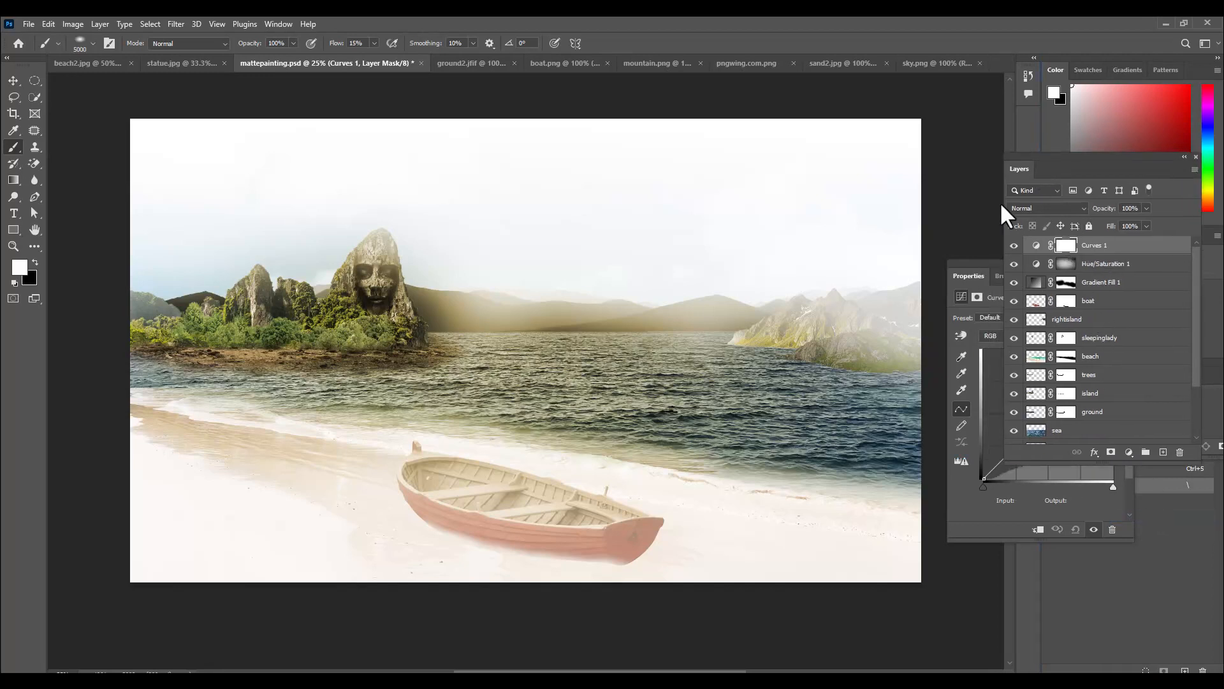
{"action": "left_click", "coordinate": [971, 271]}
{"action": "left_click_drag", "start_coordinate": [1050, 412], "coordinate": [1055, 425]}
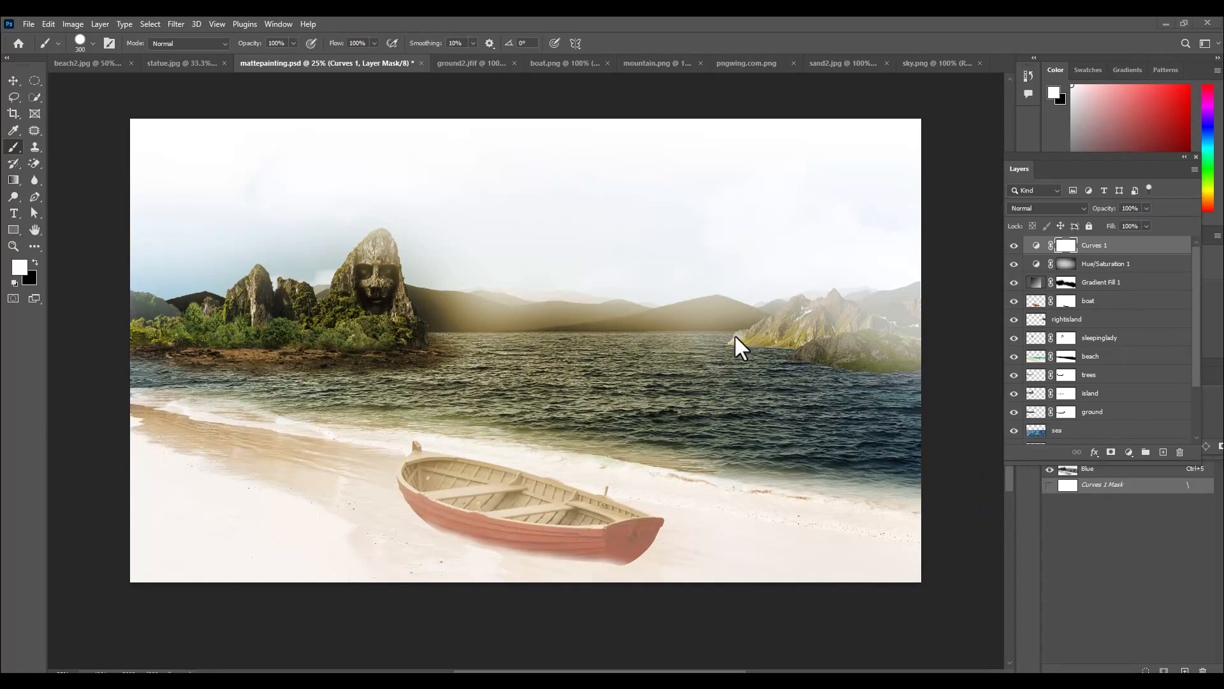
Step: Create a layer named sun above the Curves layer and set its blend mode to Linear Dodge (Add)
{"action": "left_click", "coordinate": [1163, 452]}
{"action": "double_click", "coordinate": [1063, 245]}
{"action": "type", "text": "sun"}
{"action": "key", "text": "Return"}
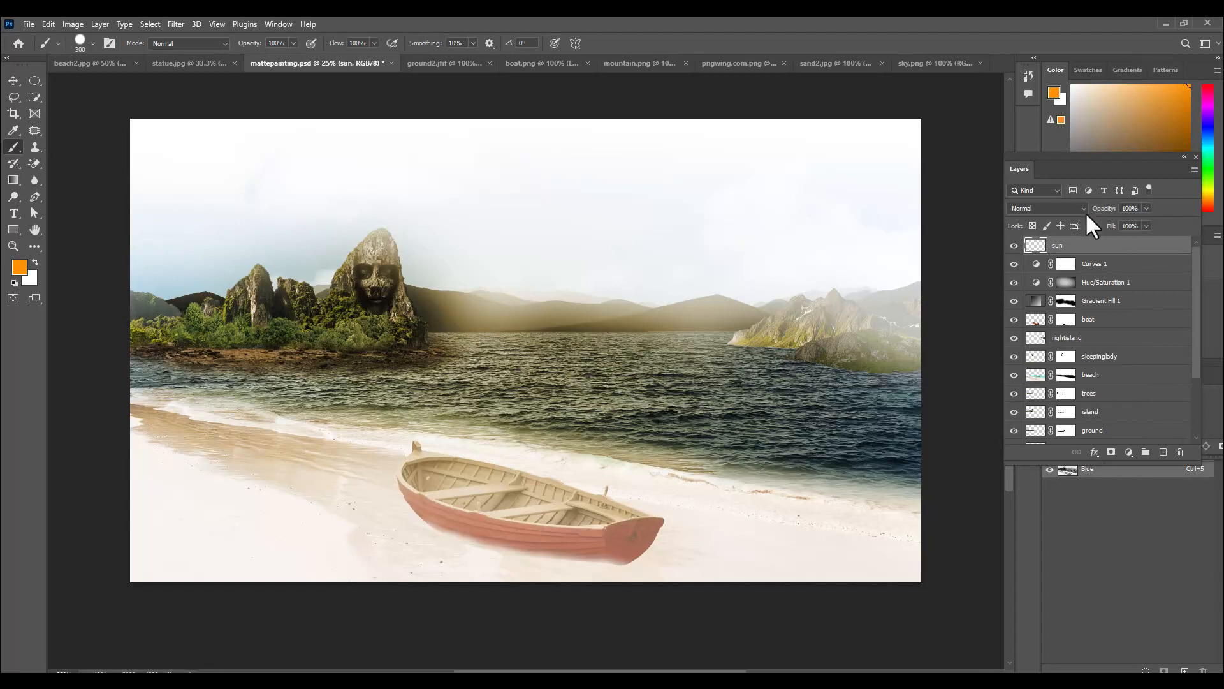
{"action": "left_click", "coordinate": [1046, 207]}
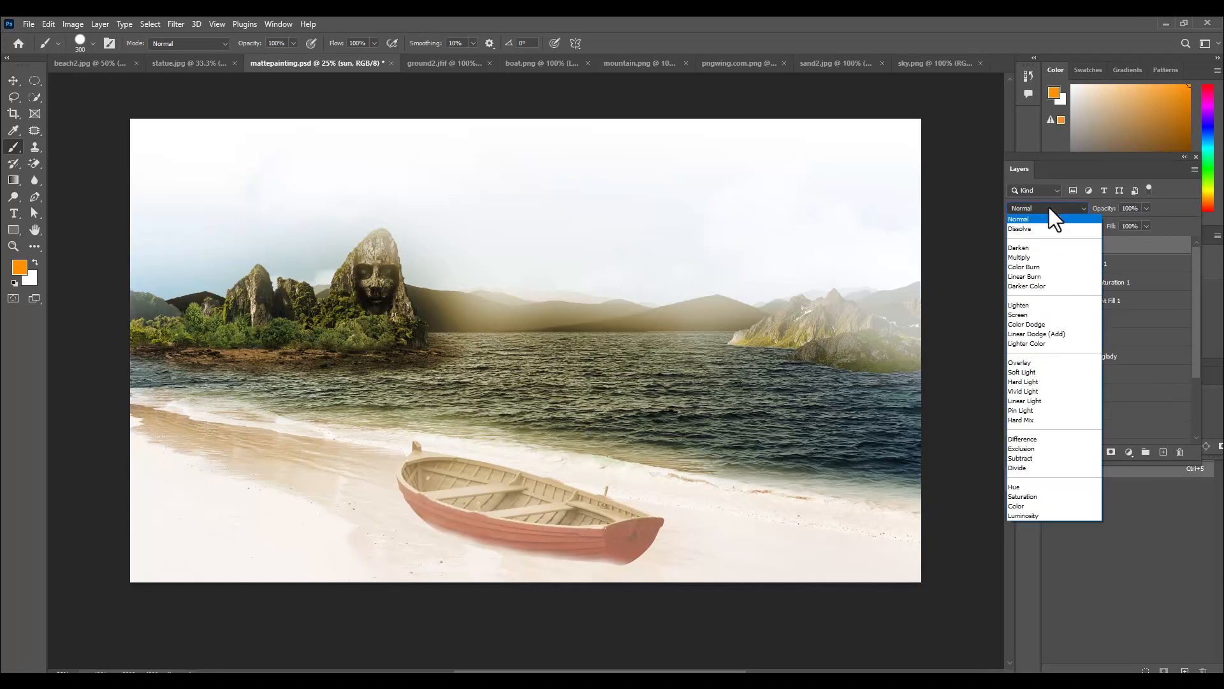
{"action": "left_click", "coordinate": [1057, 332]}
Step: Stamp a sun disc in the sky above the far mountains with a 400 px Hard Round brush in #ff9000 at 100% flow
{"action": "right_click", "coordinate": [13, 147]}
{"action": "left_click", "coordinate": [32, 147]}
{"action": "left_click", "coordinate": [82, 42]}
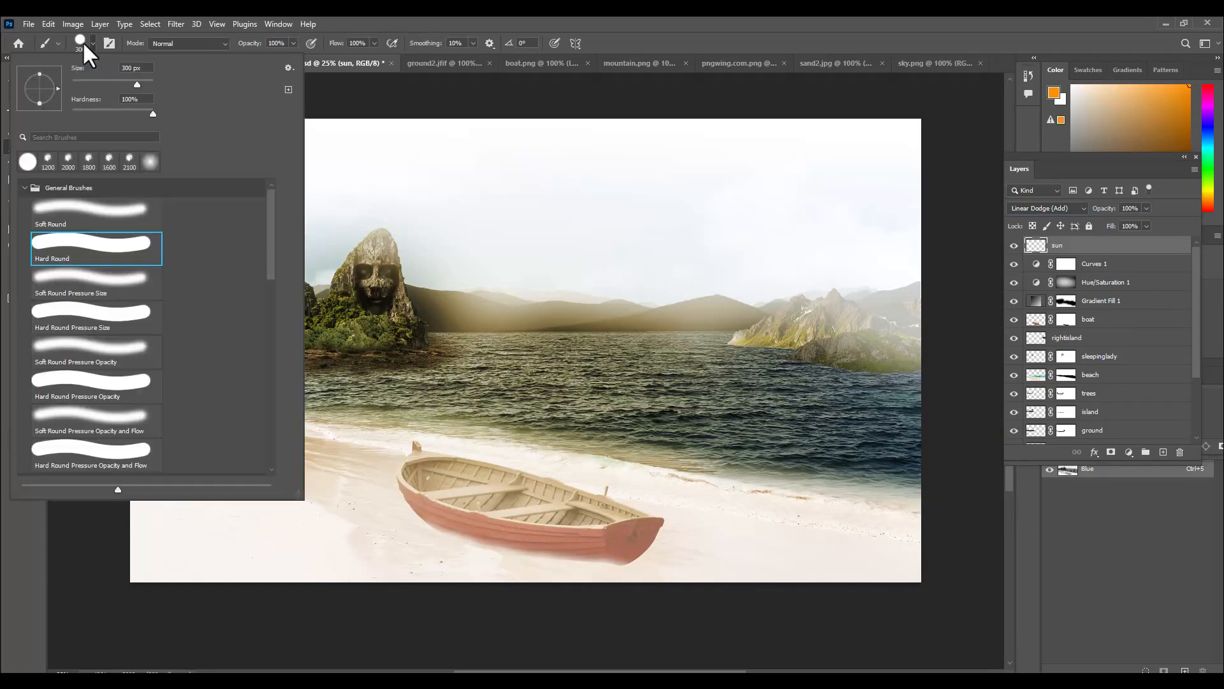
{"action": "left_click", "coordinate": [538, 17]}
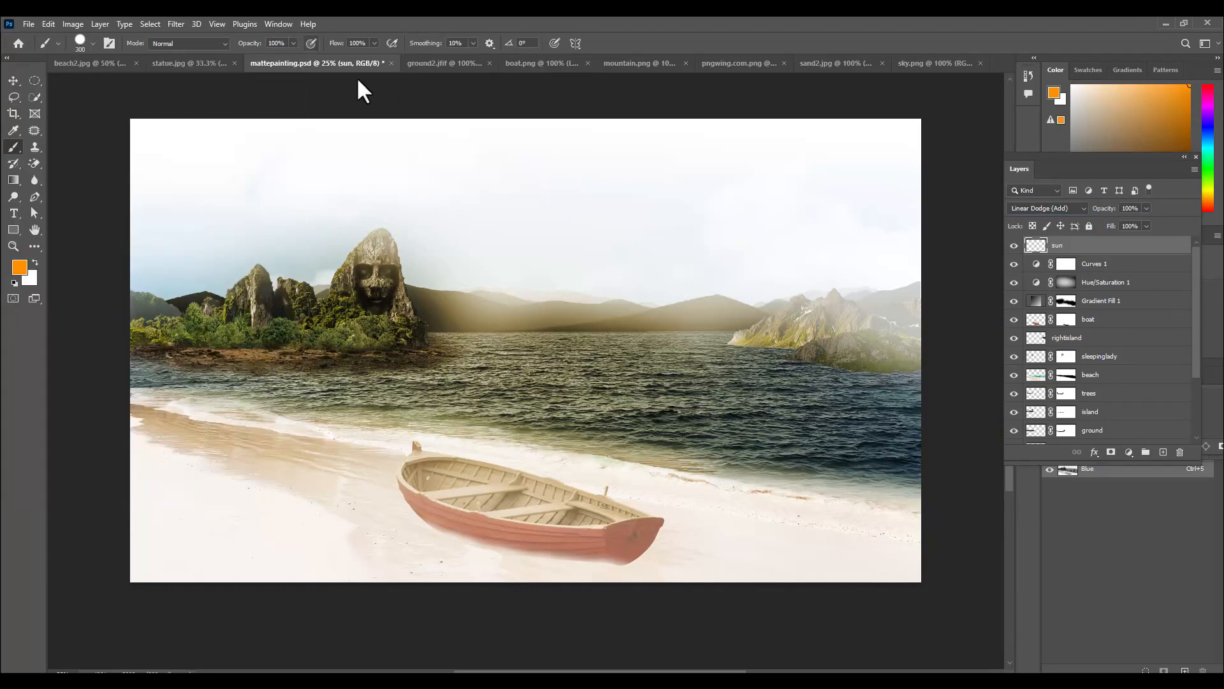
{"action": "left_click", "coordinate": [19, 267]}
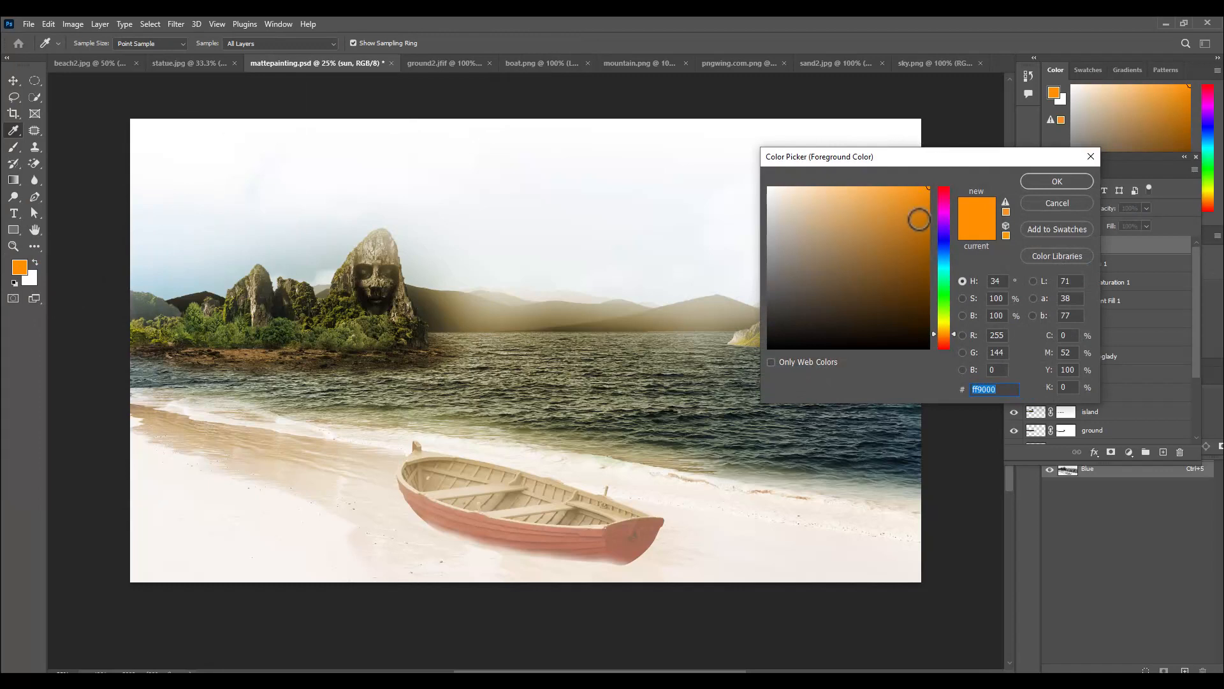
{"action": "mouse_move", "coordinate": [923, 197]}
{"action": "left_mouse_down"}
{"action": "mouse_move", "coordinate": [933, 180]}
{"action": "mouse_move", "coordinate": [888, 167]}
{"action": "left_mouse_up"}
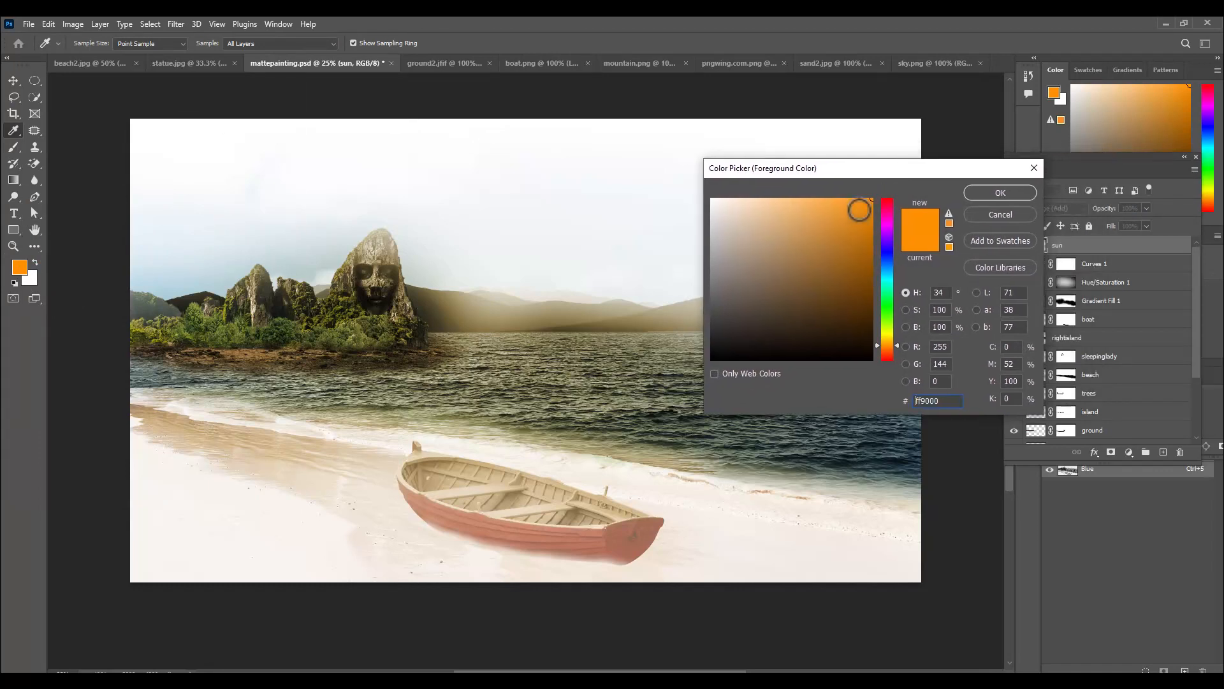
{"action": "left_click", "coordinate": [985, 187]}
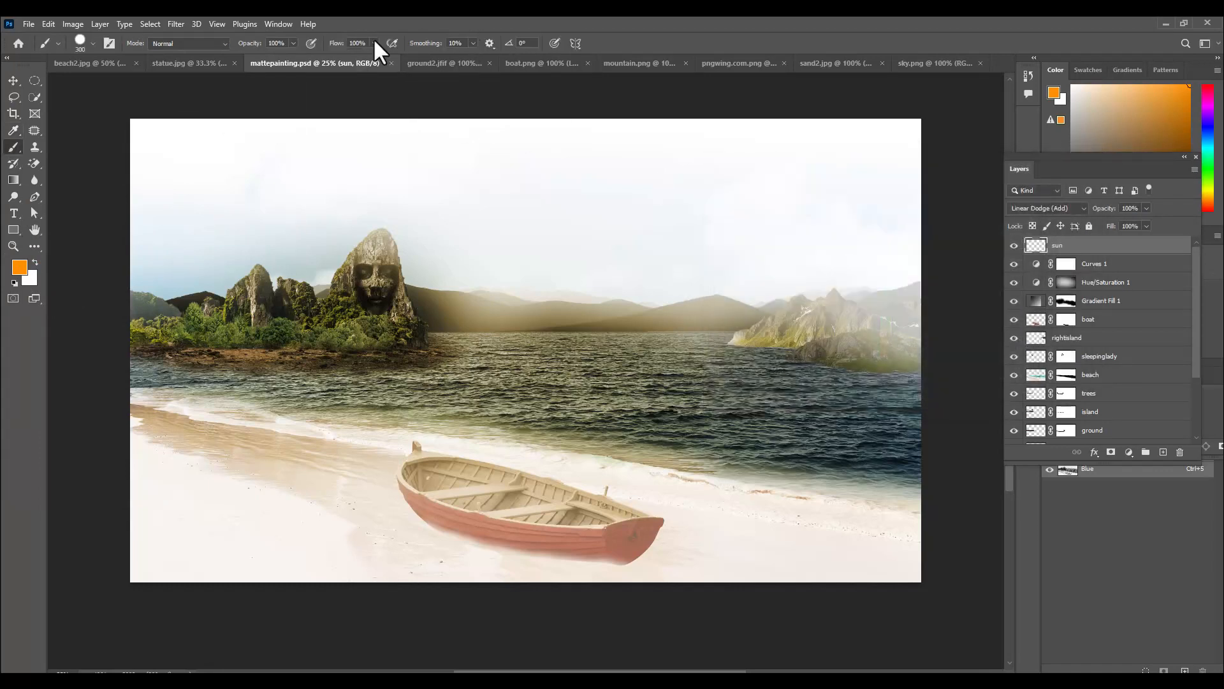
{"action": "left_click", "coordinate": [375, 44]}
{"action": "left_click", "coordinate": [489, 17]}
{"action": "key", "text": "bracketright"}
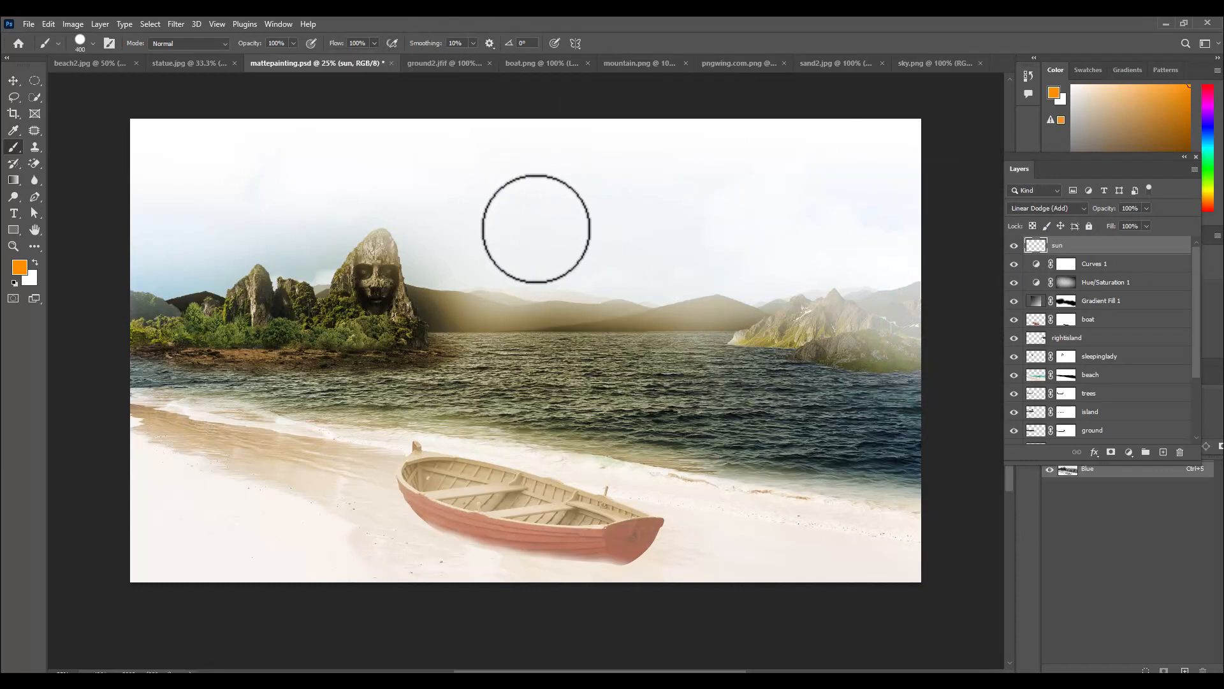
{"action": "key", "text": "bracketleft"}
{"action": "key", "text": "bracketleft"}
{"action": "key", "text": "bracketright"}
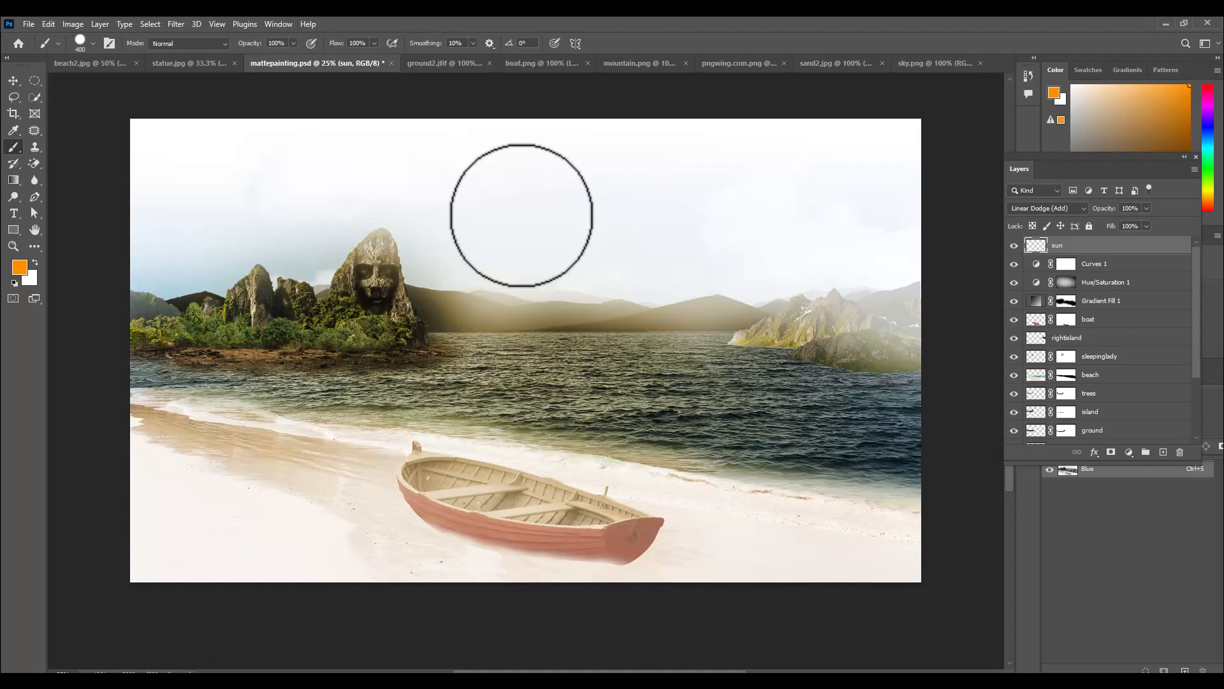
{"action": "left_click", "coordinate": [522, 215]}
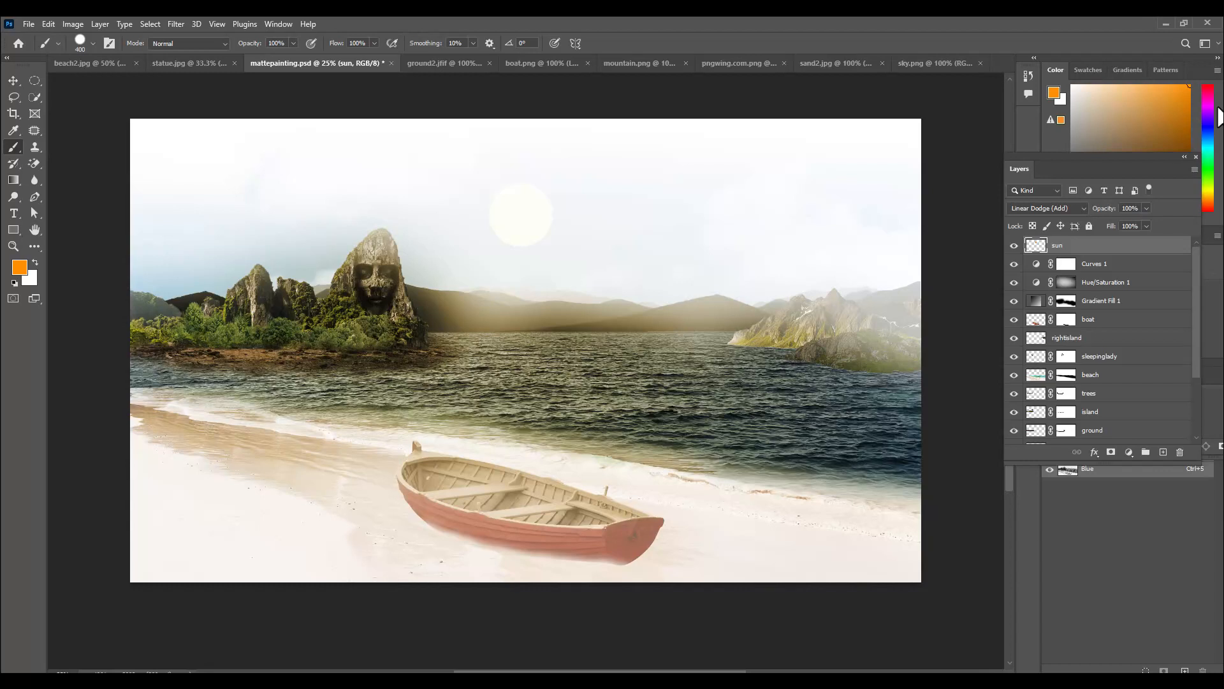
Step: Duplicate the sun layer and add a new layer named fog above the copy
{"action": "key", "text": "ctrl+j"}
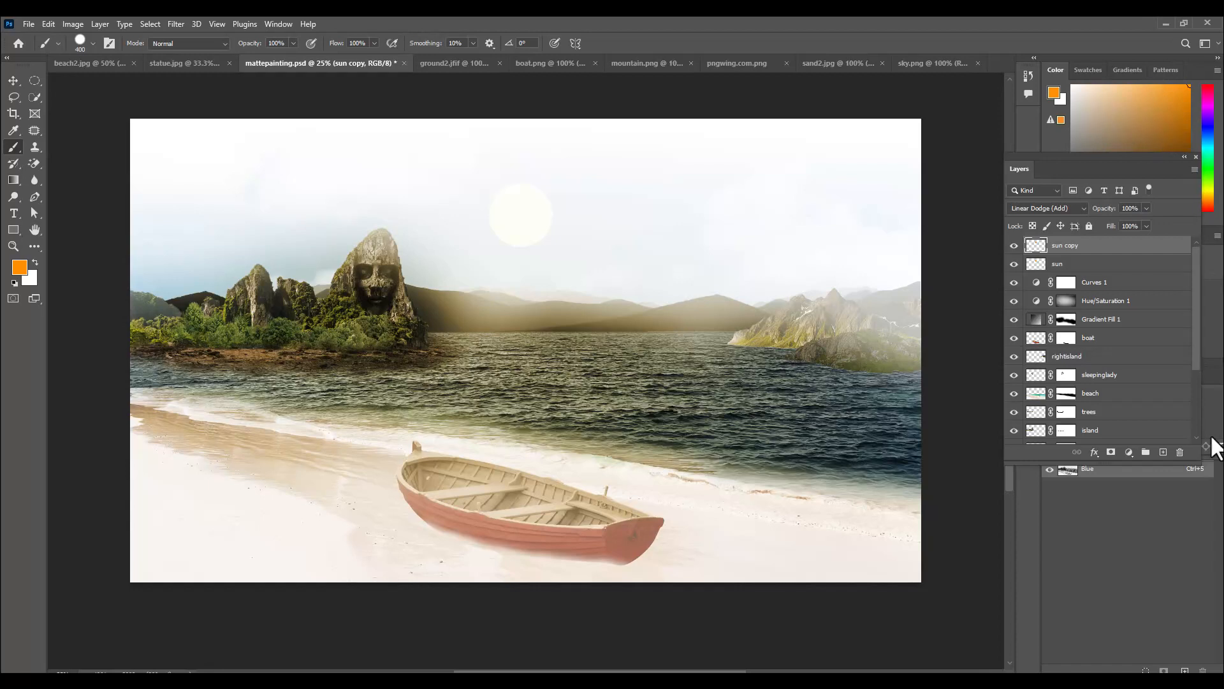
{"action": "left_click", "coordinate": [1163, 452]}
{"action": "double_click", "coordinate": [1064, 246]}
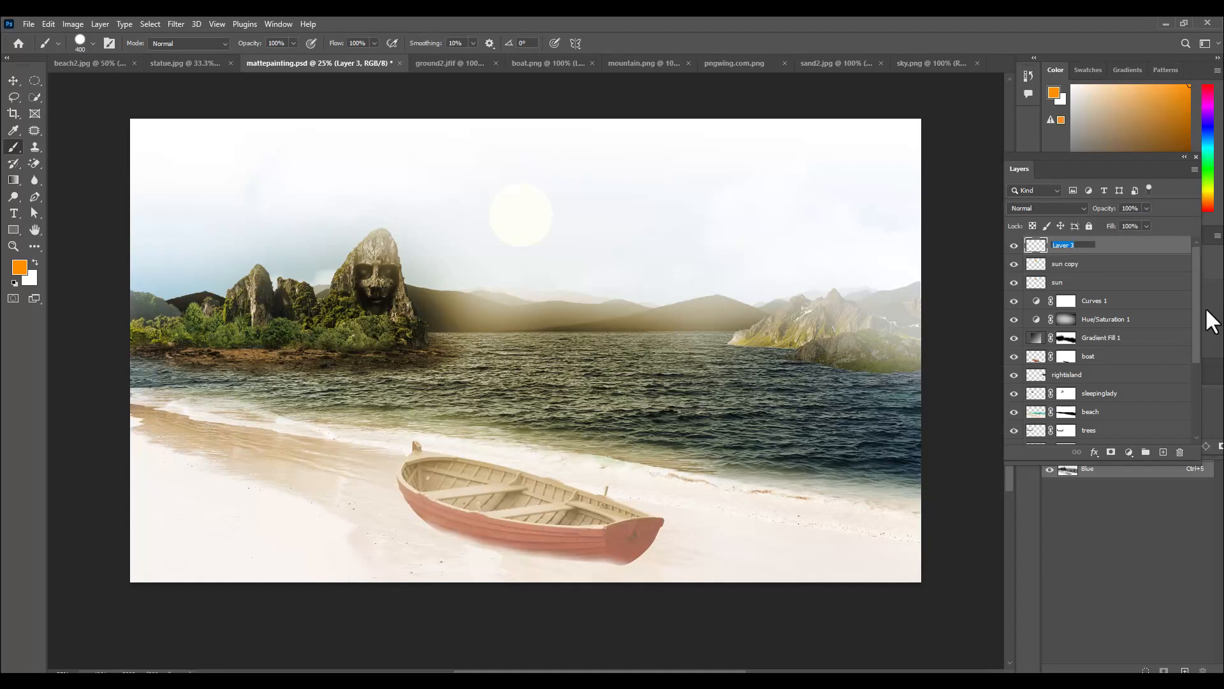
{"action": "type", "text": "fog"}
{"action": "key", "text": "Return"}
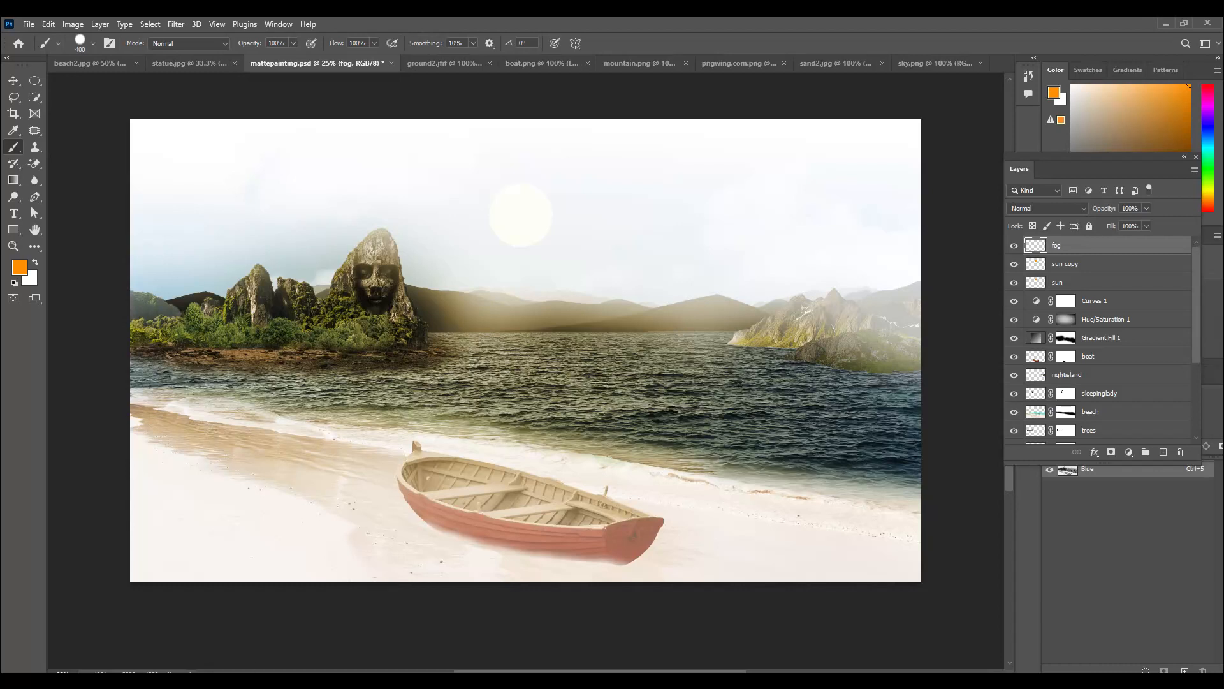
Step: Set up the pbbymef2 brush from Free Powder Photoshop Brushes 1 at 1800 px and 15% flow, with white as the foreground colour
{"action": "left_click", "coordinate": [80, 39]}
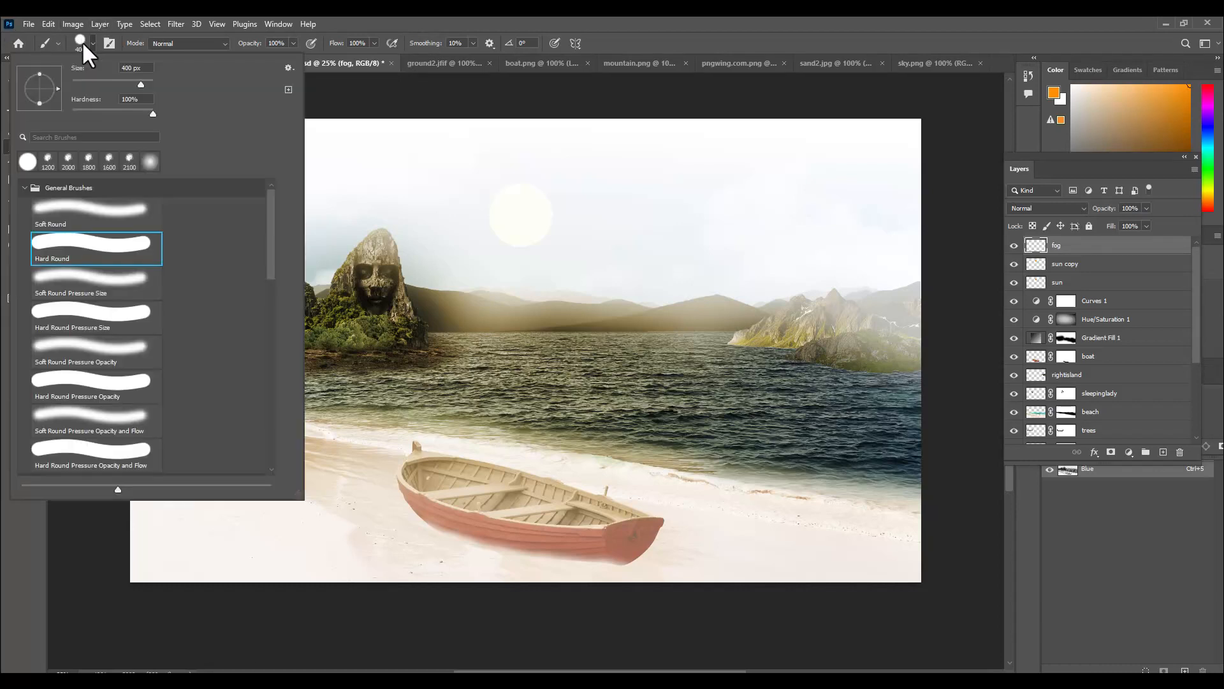
{"action": "left_click", "coordinate": [24, 188]}
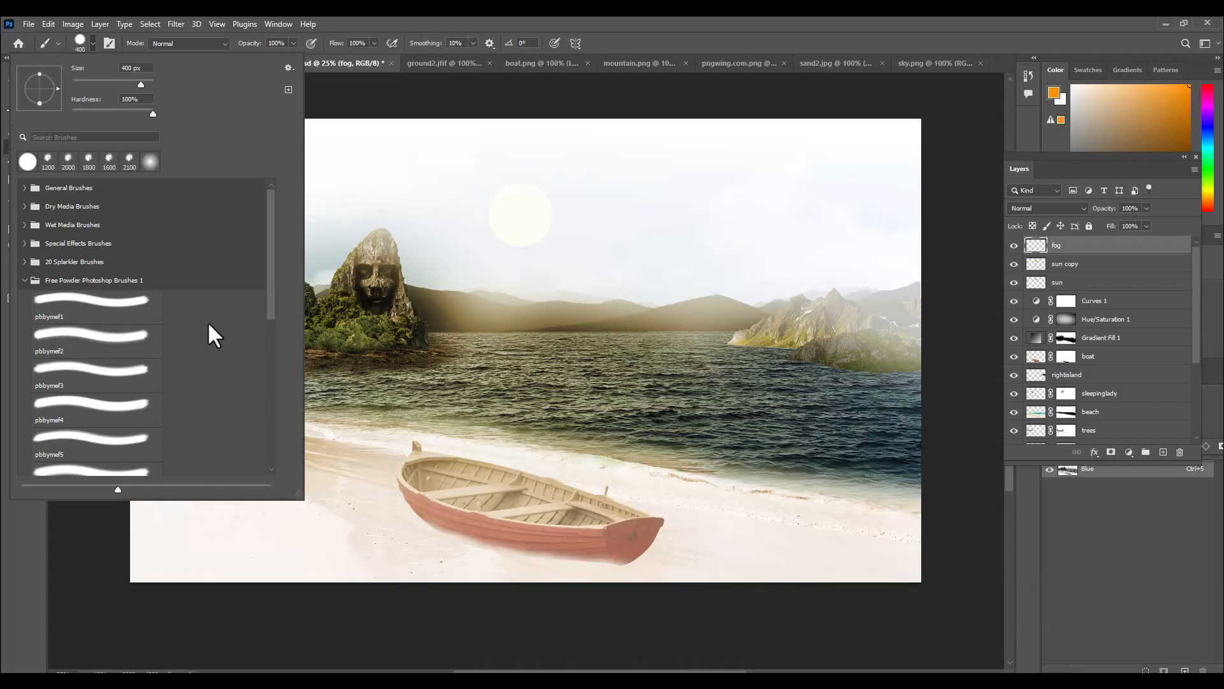
{"action": "left_click", "coordinate": [95, 339]}
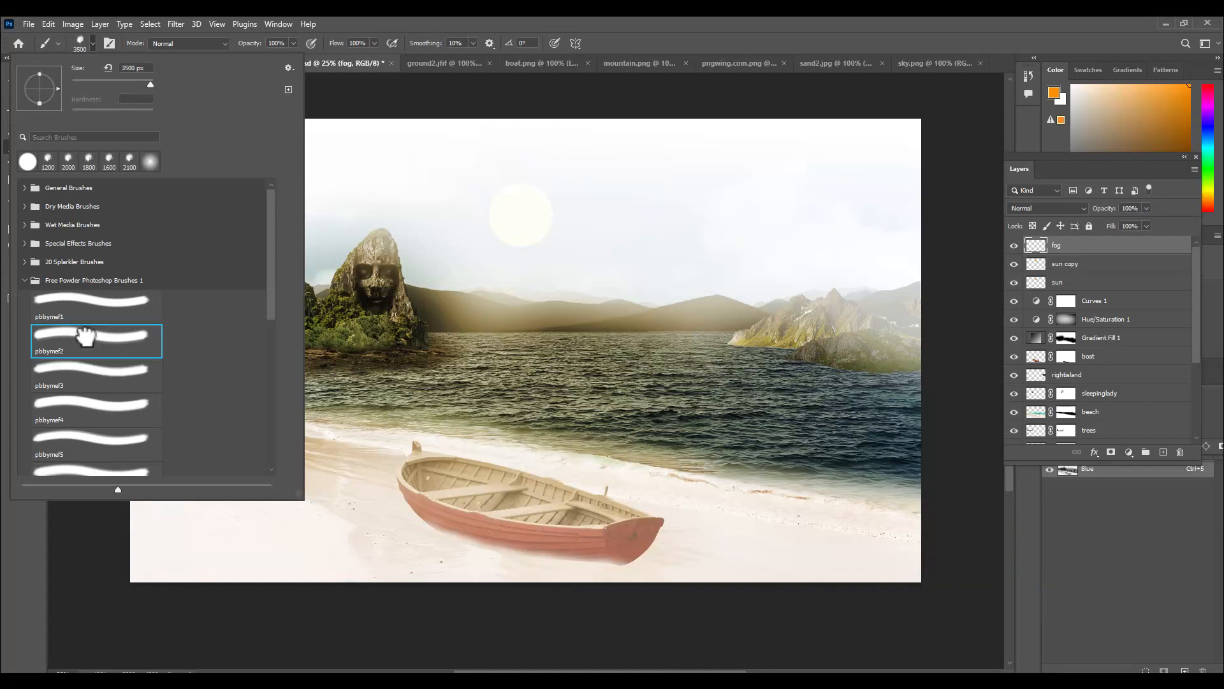
{"action": "left_click", "coordinate": [605, 50]}
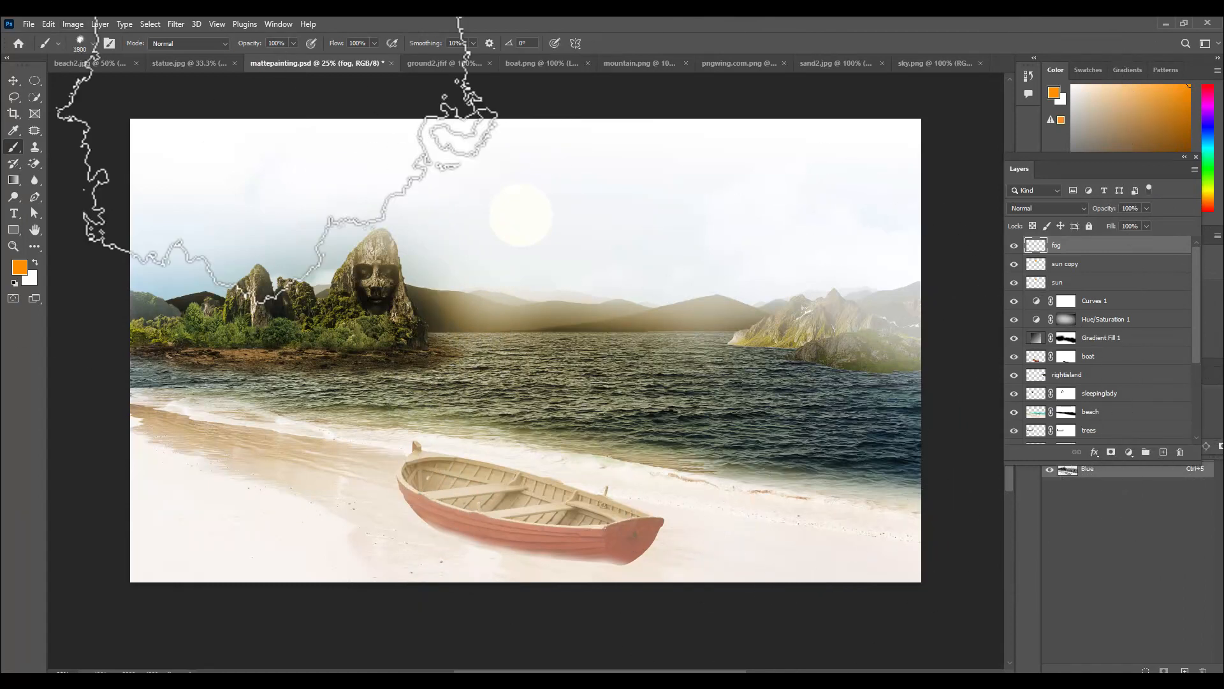
{"action": "left_click", "coordinate": [374, 43]}
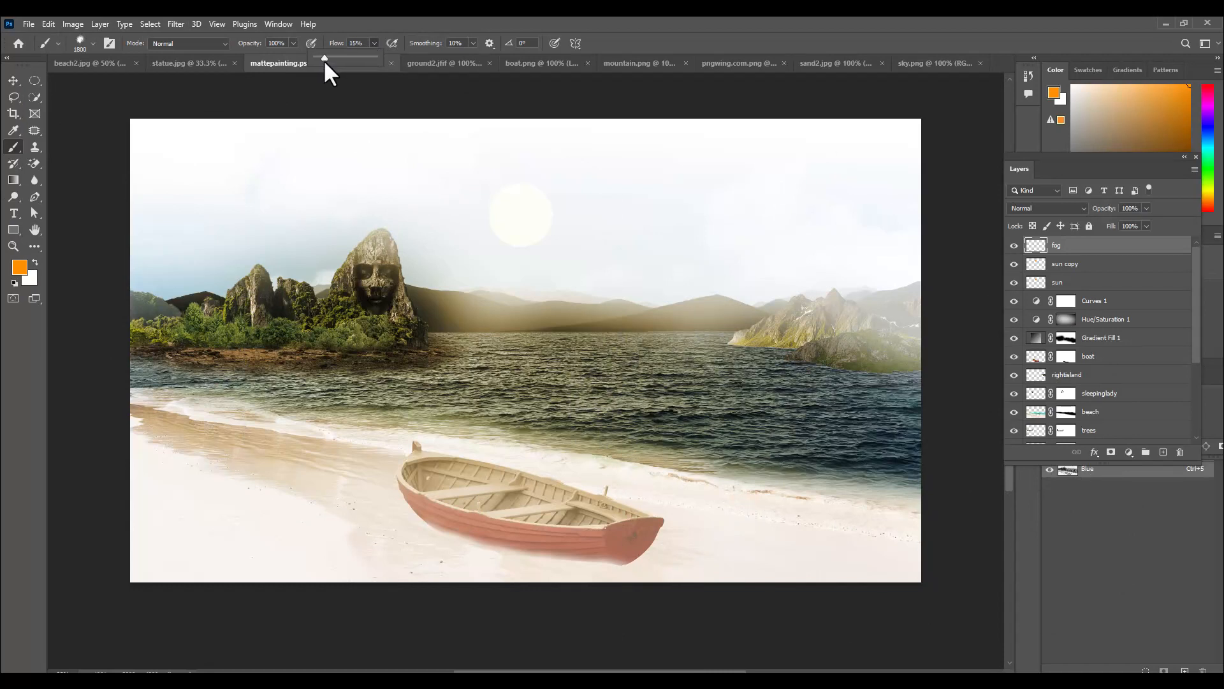
{"action": "left_click", "coordinate": [390, 16]}
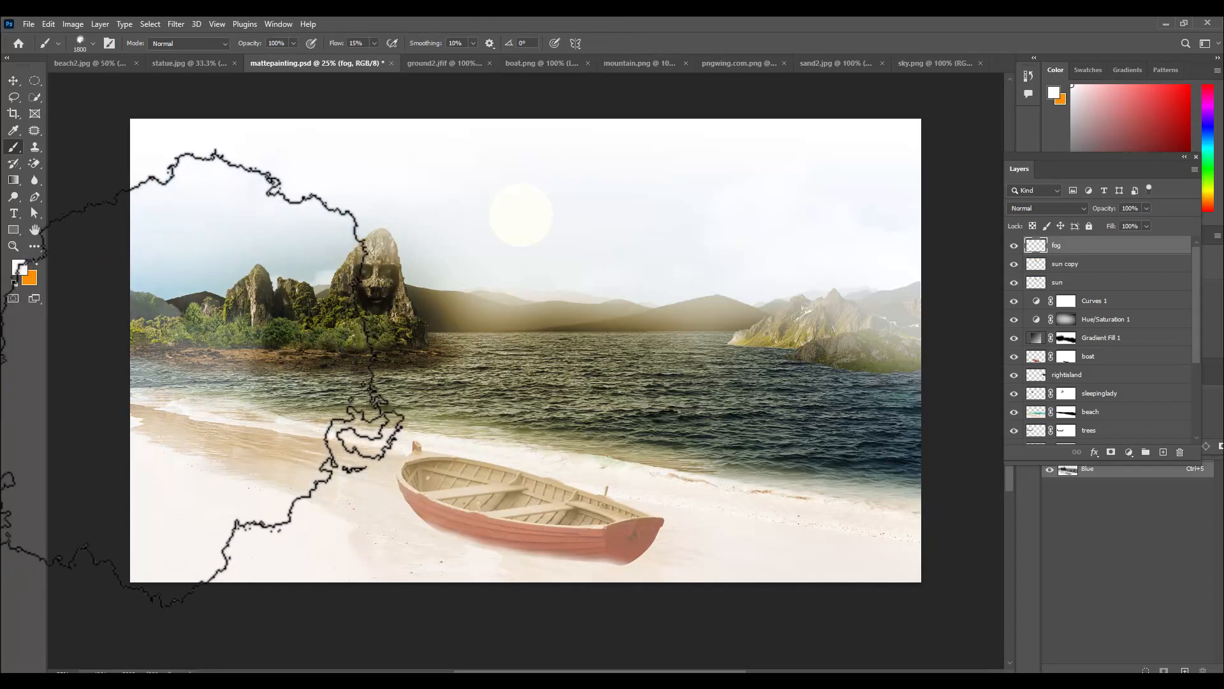
Step: Stamp faint white fog on the fog layer over the island shoreline, sea, beach and boat, varying the brush size between 1600 and 1900 px
{"action": "key", "text": "bracketleft"}
{"action": "key", "text": "bracketleft"}
{"action": "left_click", "coordinate": [245, 380]}
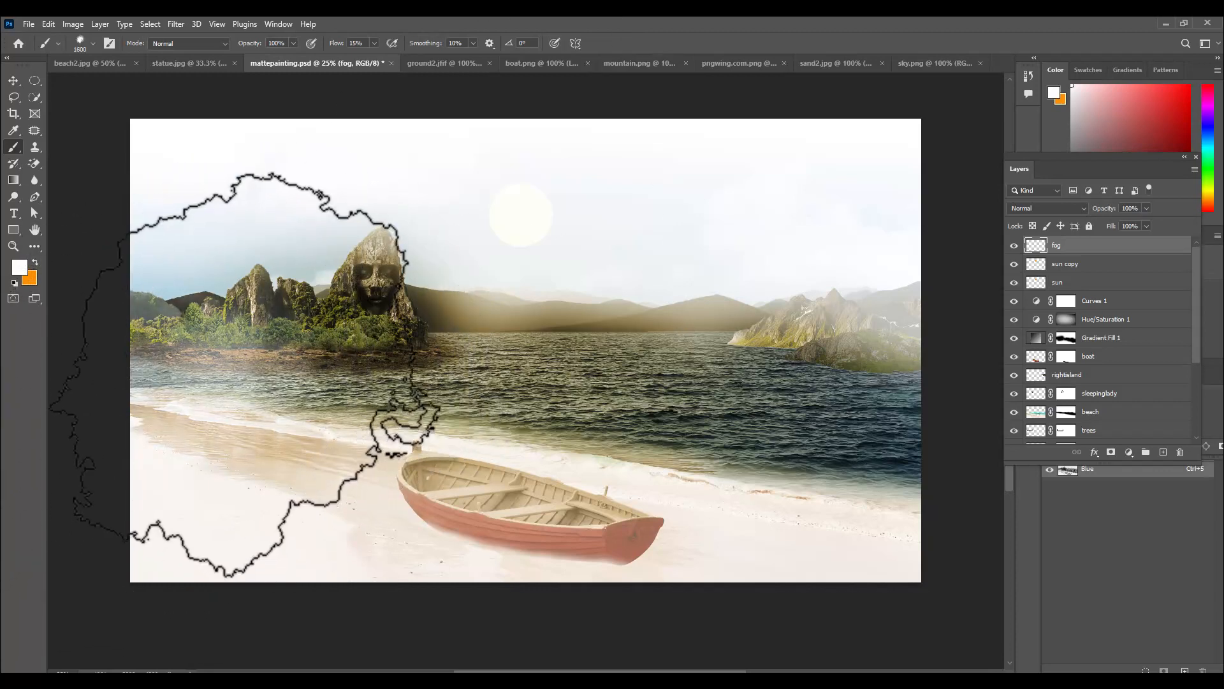
{"action": "left_click", "coordinate": [314, 392]}
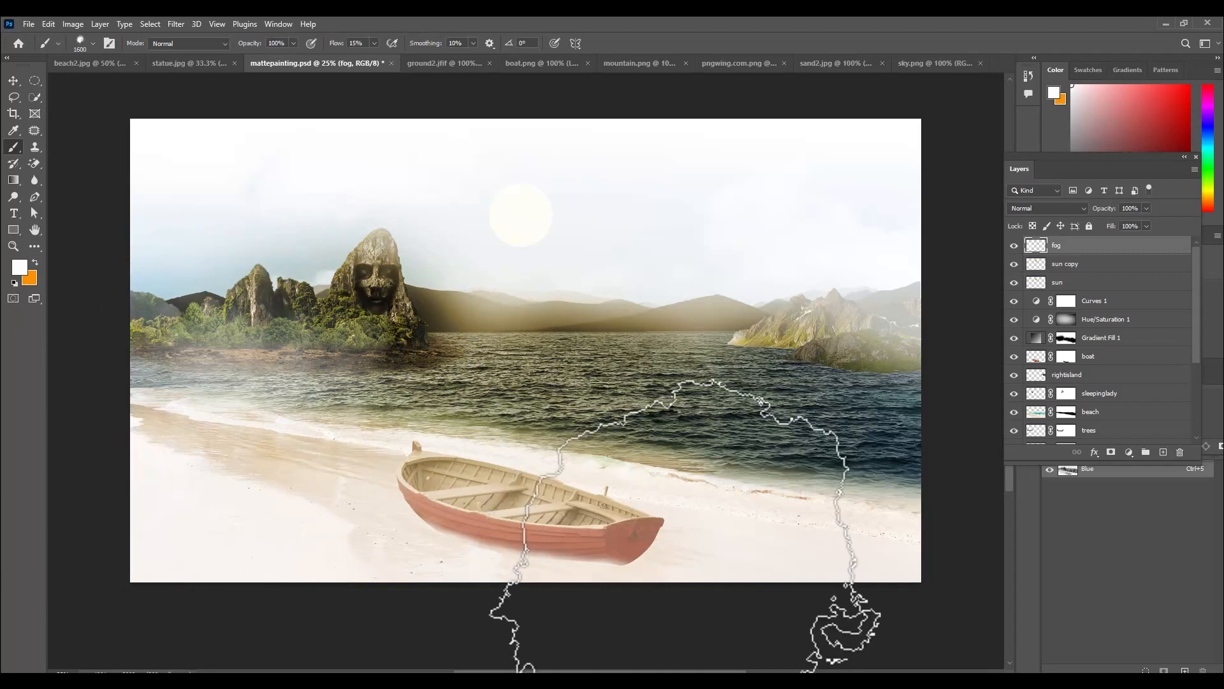
{"action": "key", "text": "bracketright"}
{"action": "left_click", "coordinate": [845, 459]}
{"action": "left_click", "coordinate": [845, 459]}
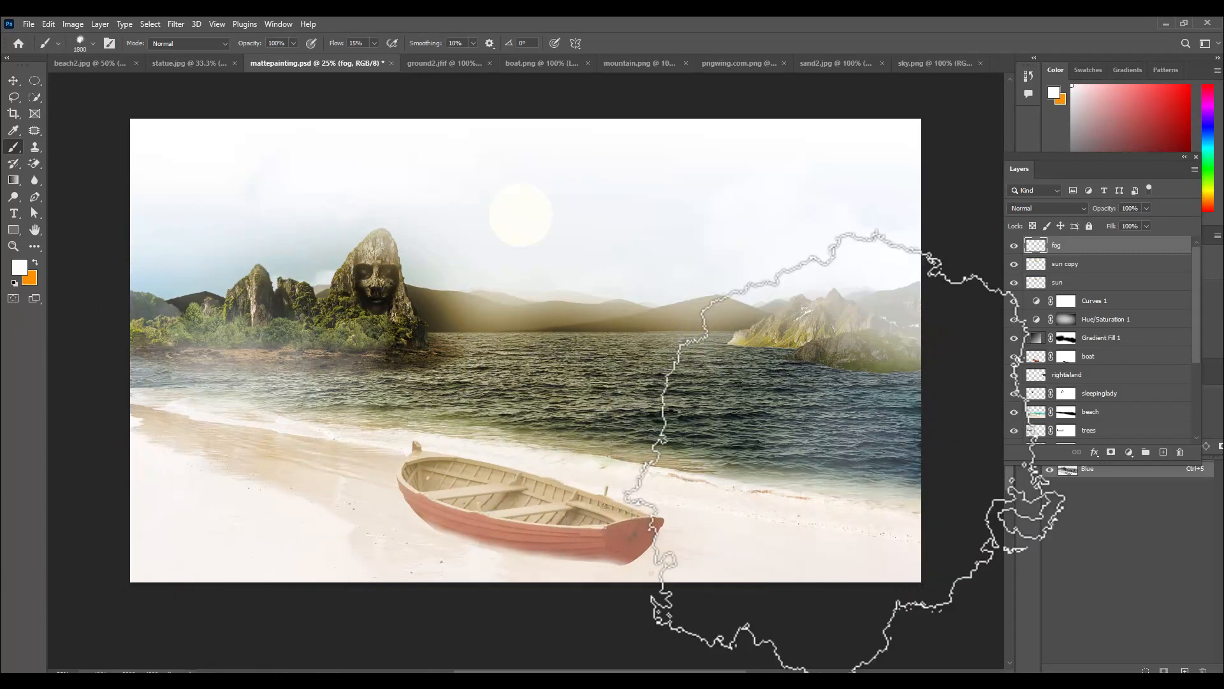
{"action": "left_click", "coordinate": [887, 404]}
{"action": "left_click", "coordinate": [709, 405]}
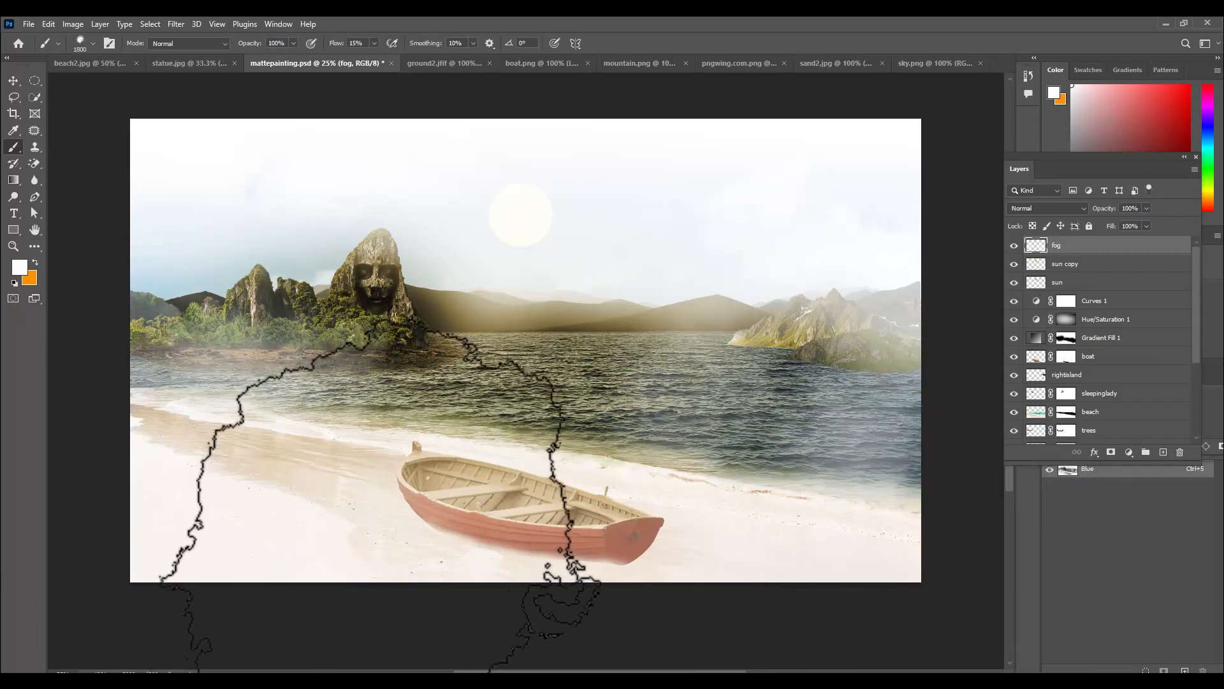
{"action": "left_click", "coordinate": [449, 573]}
{"action": "left_click", "coordinate": [365, 510]}
{"action": "key", "text": "bracketright"}
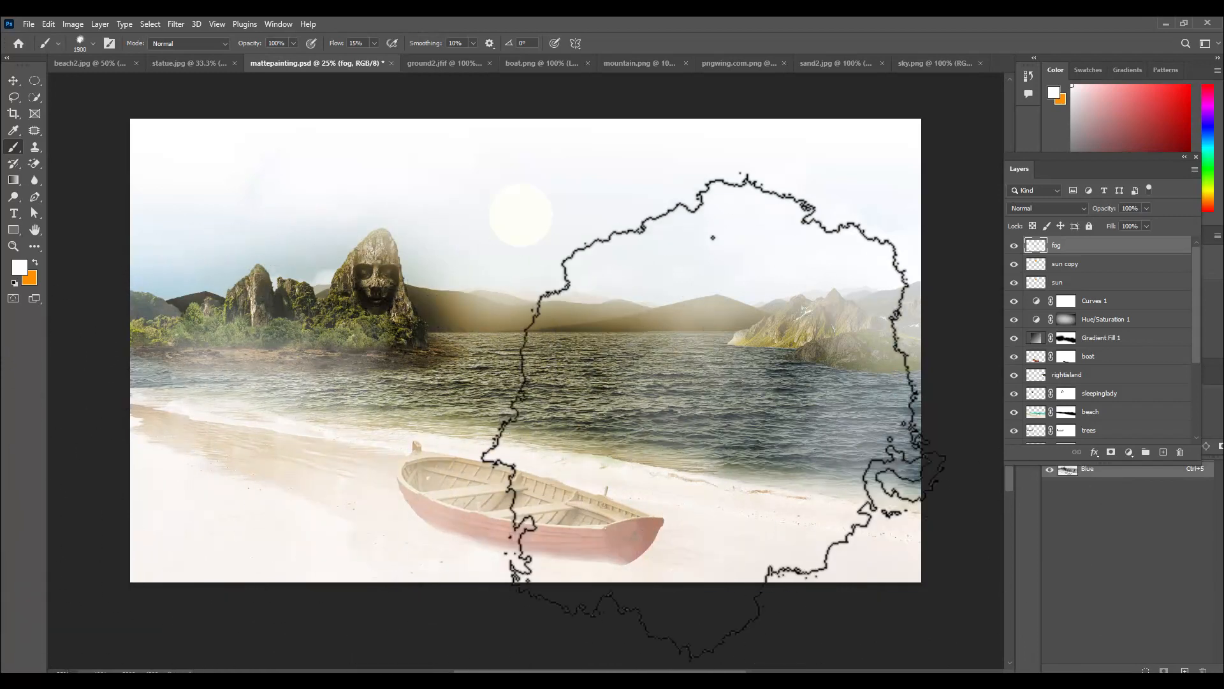